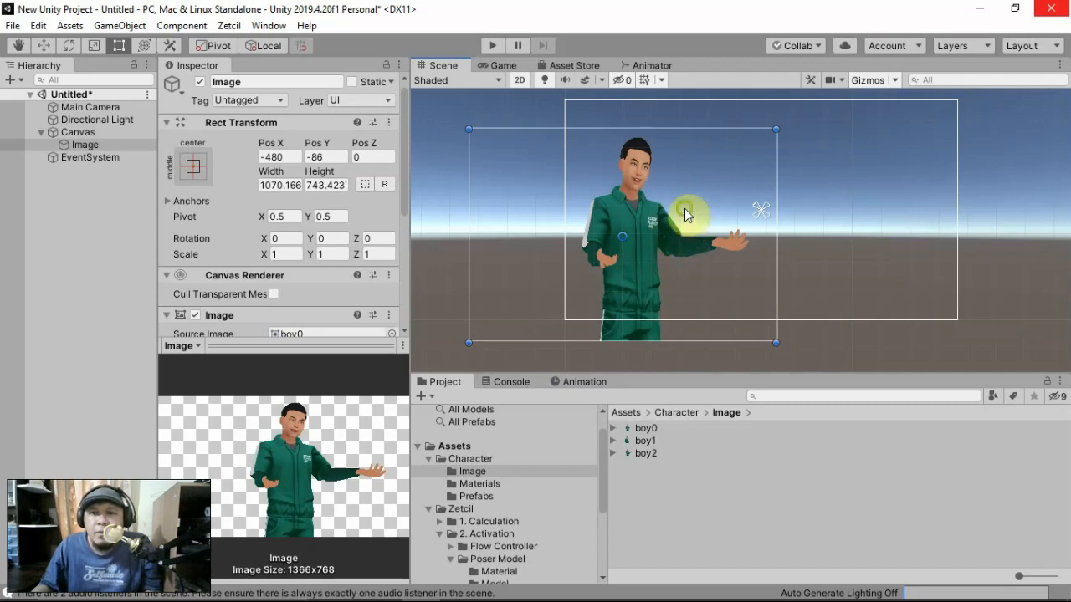
scroll(686, 218, "up", 4)
scroll(670, 228, "up", 3)
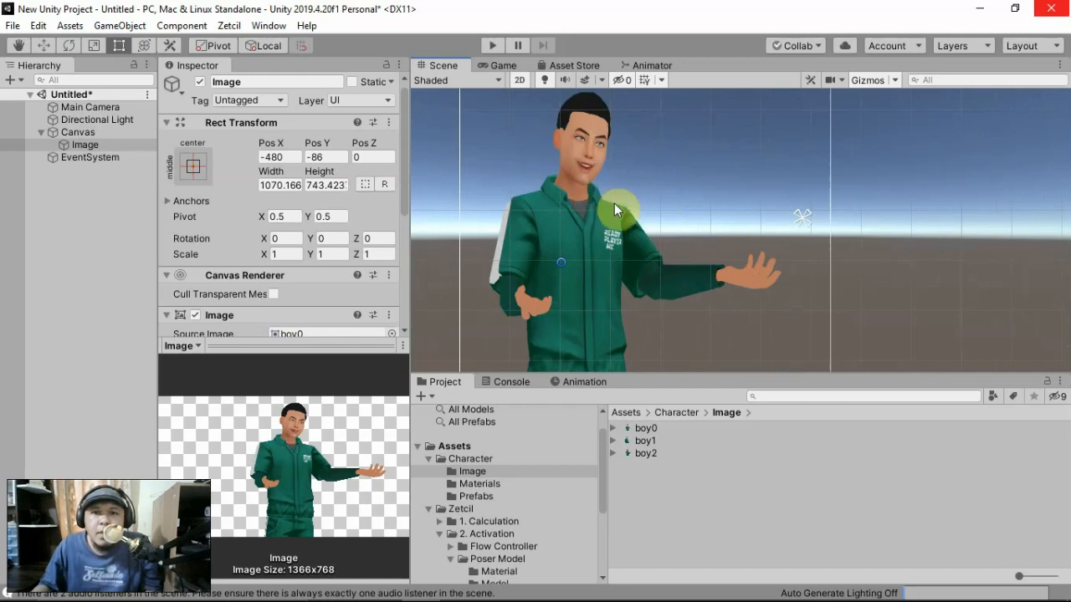
scroll(628, 263, "down", 3)
scroll(628, 265, "down", 5)
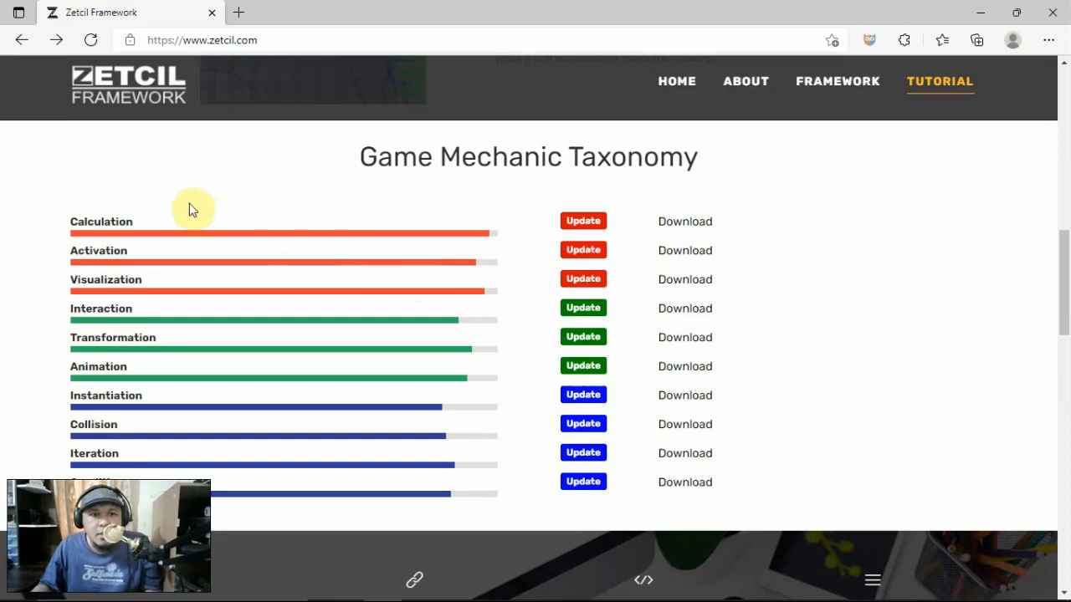
- On the Zetcil website in the browser, open the Interaction update page and download the Novel Controller Version 5.xx package
left_click(601, 307)
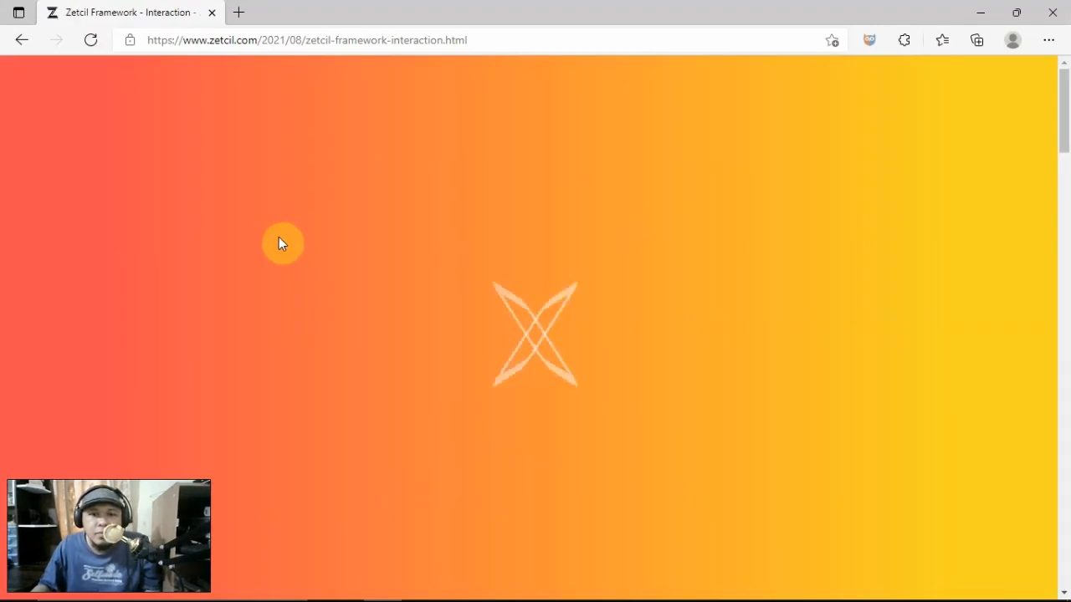
scroll(294, 282, "down", 5)
scroll(307, 320, "down", 10)
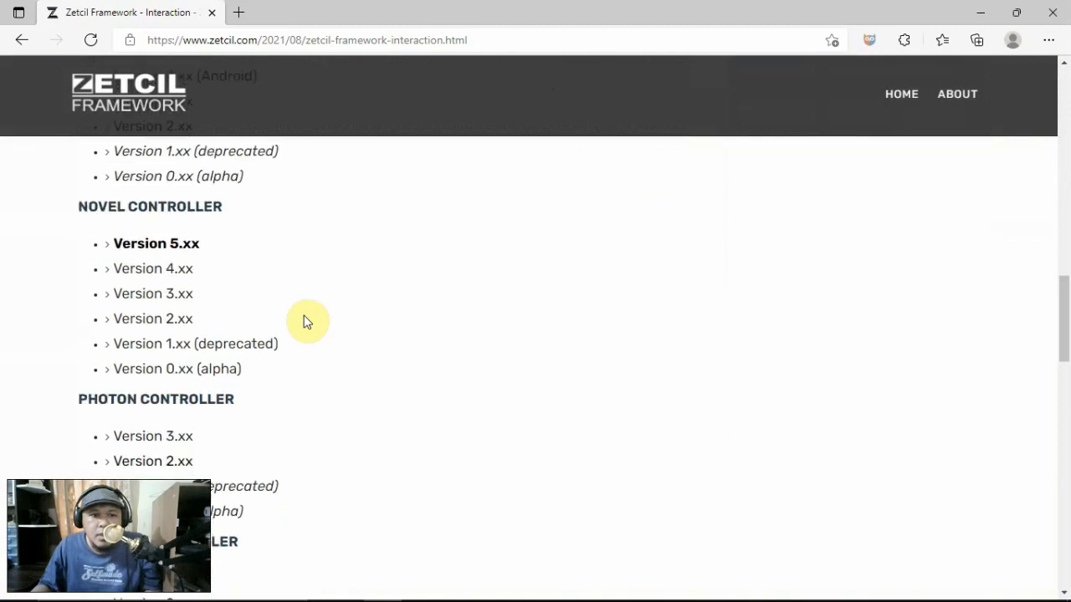
scroll(302, 309, "up", 2)
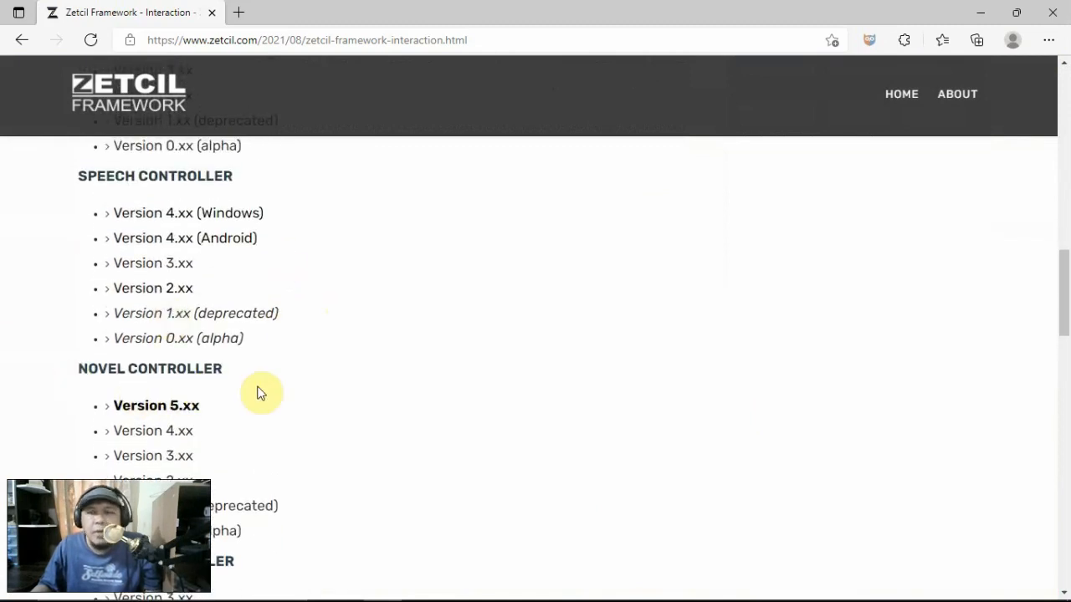
left_click(185, 410)
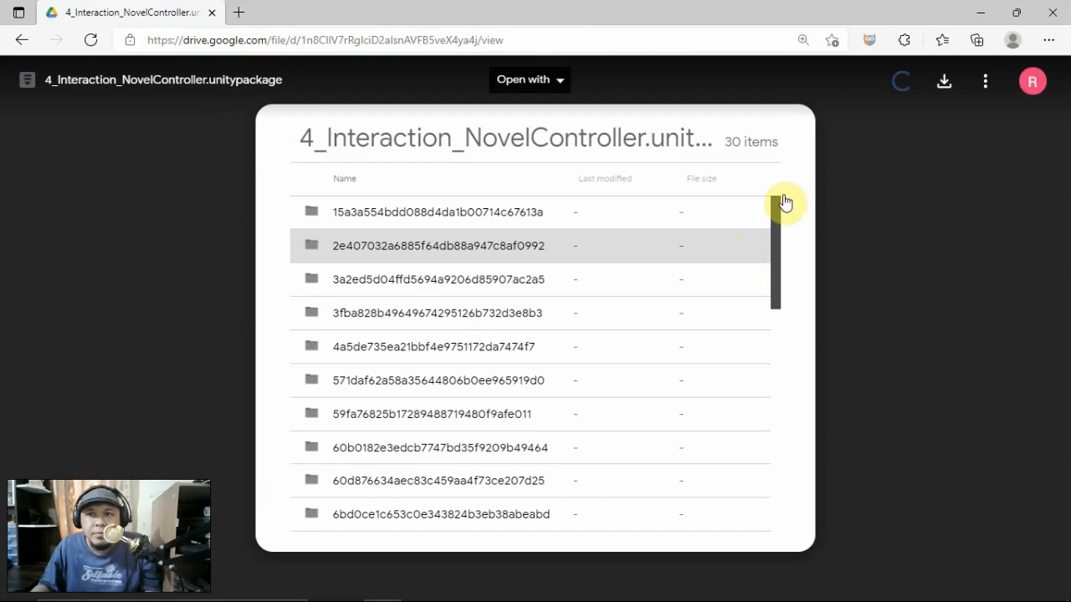
left_click(944, 81)
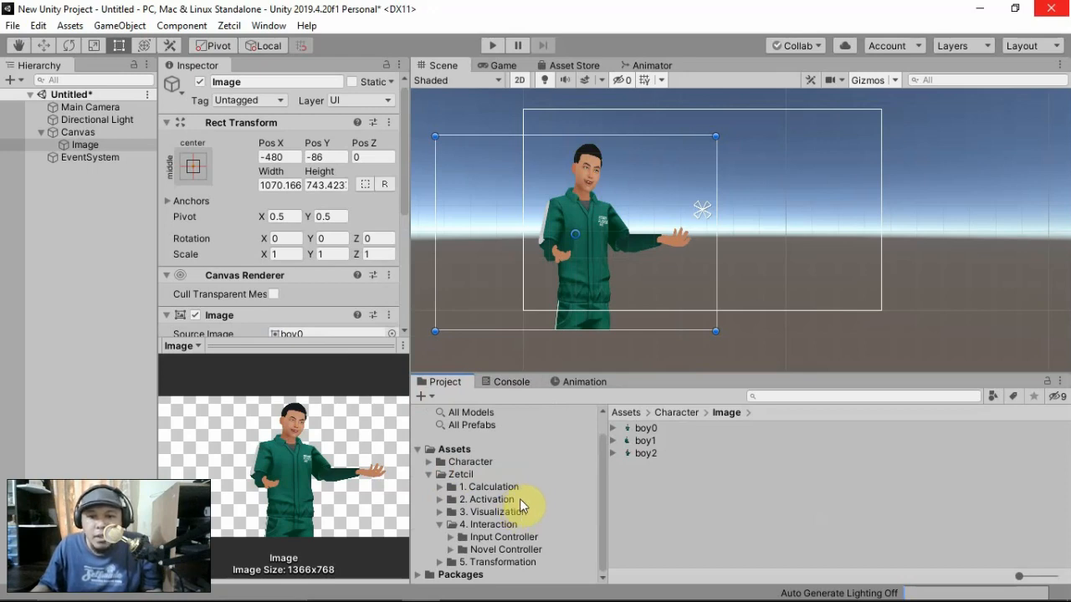
- Back in Unity, browse the Novel Controller assets under 4. Interaction and open the SingleCharacter folder in Prefabs
left_click(484, 551)
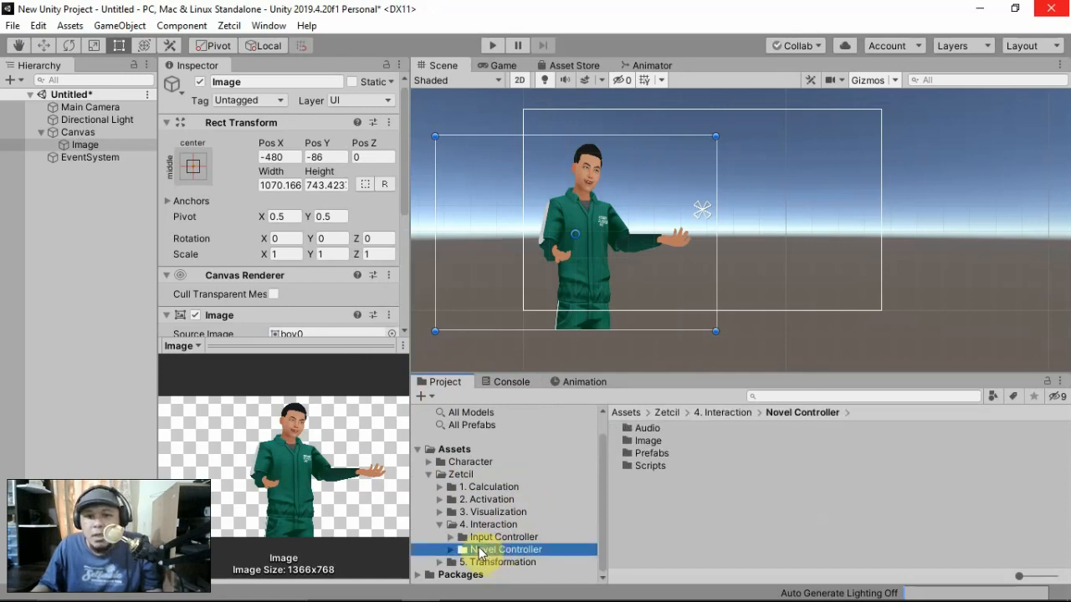
left_click(451, 549)
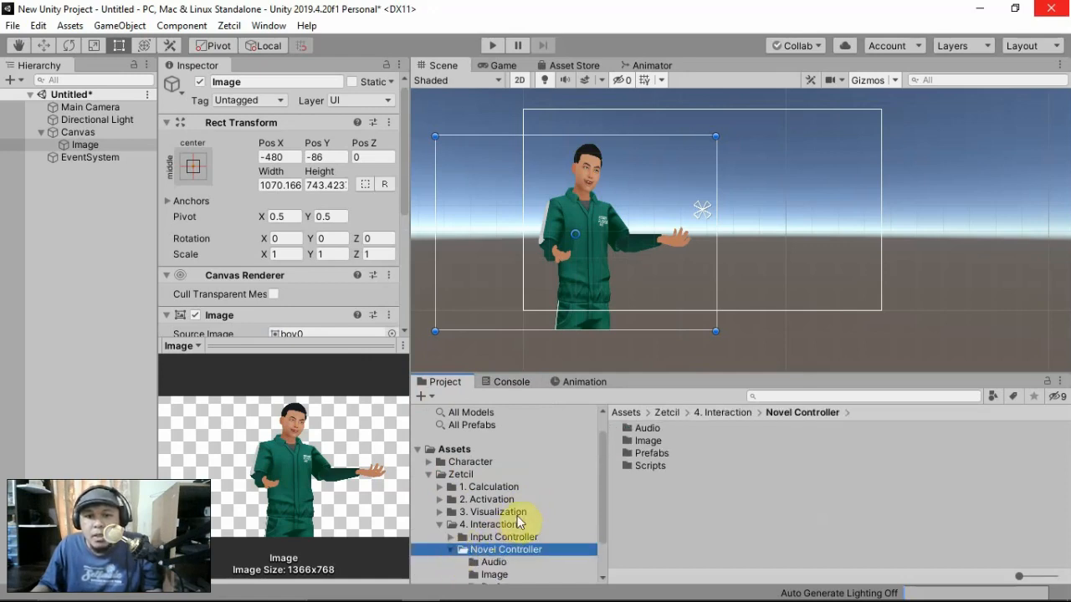
scroll(520, 522, "down", 3)
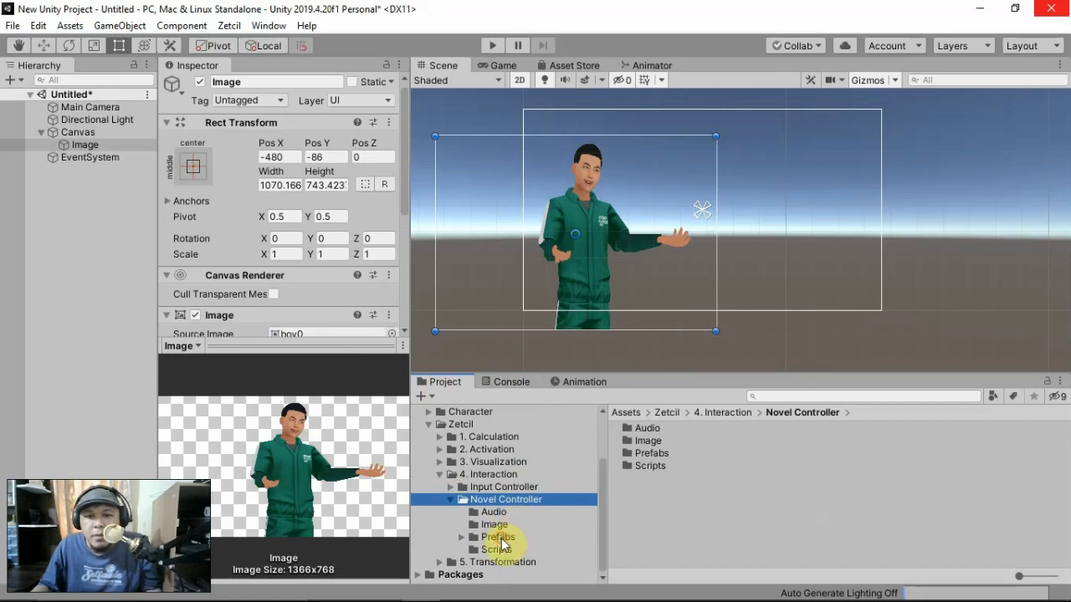
left_click(501, 539)
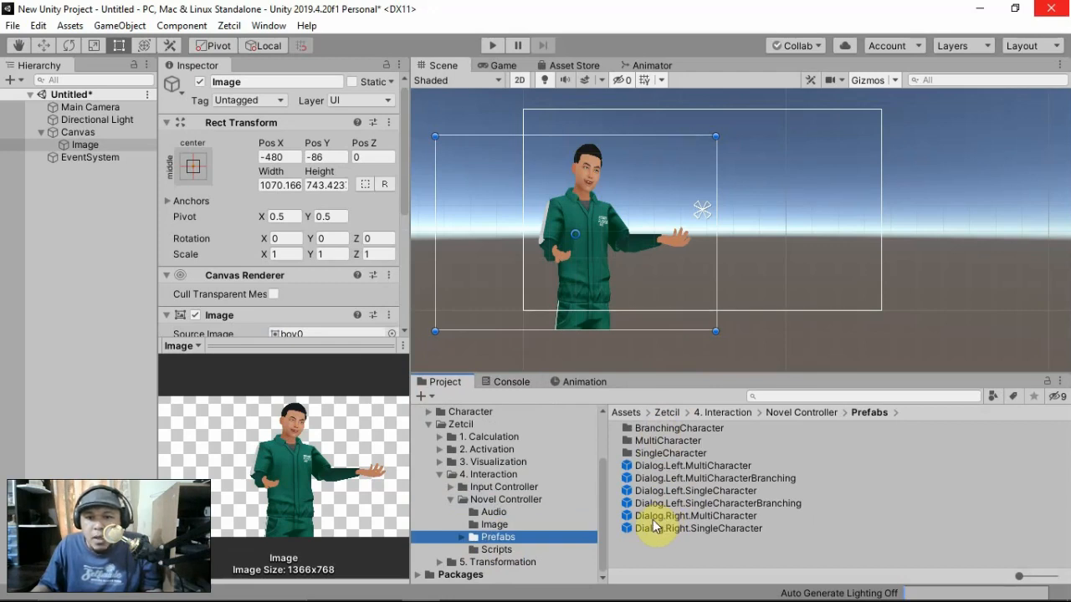
double_click(665, 453)
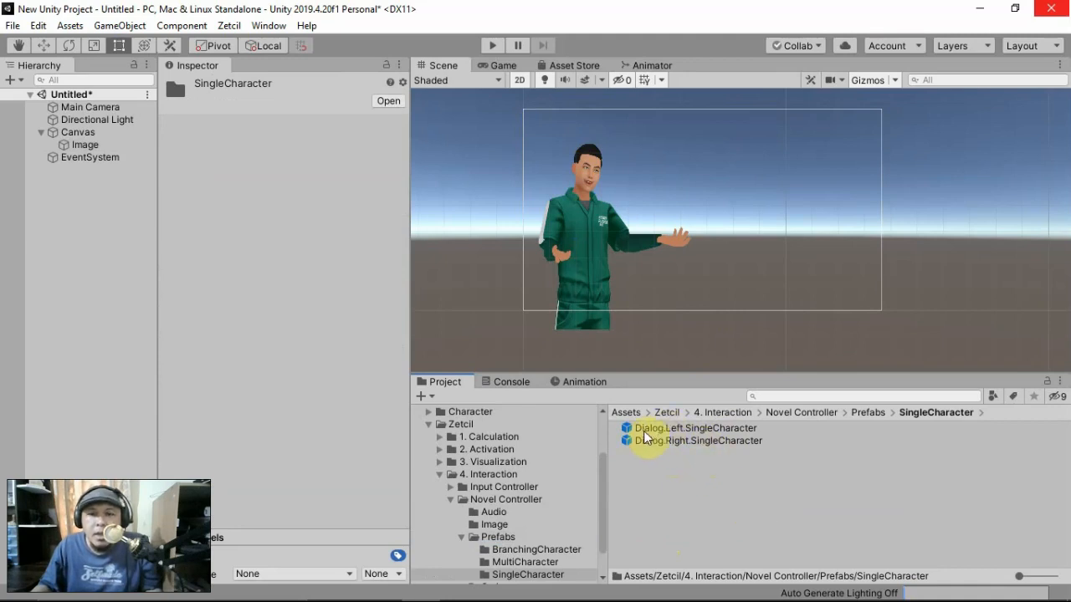
- Delete the Image, its Canvas and the EventSystem from the scene
left_click(108, 146)
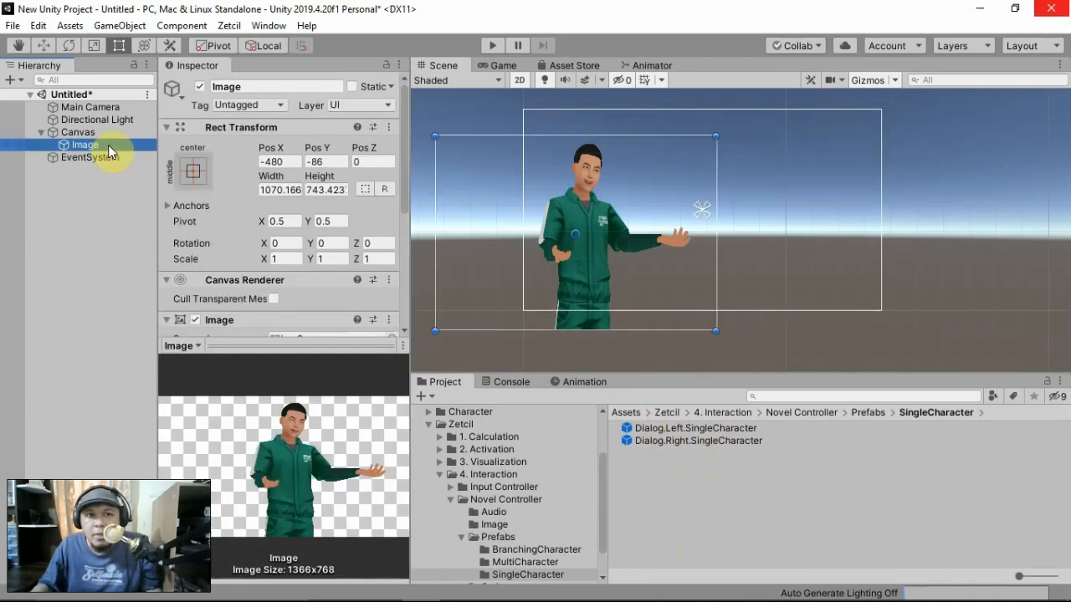
key("Delete")
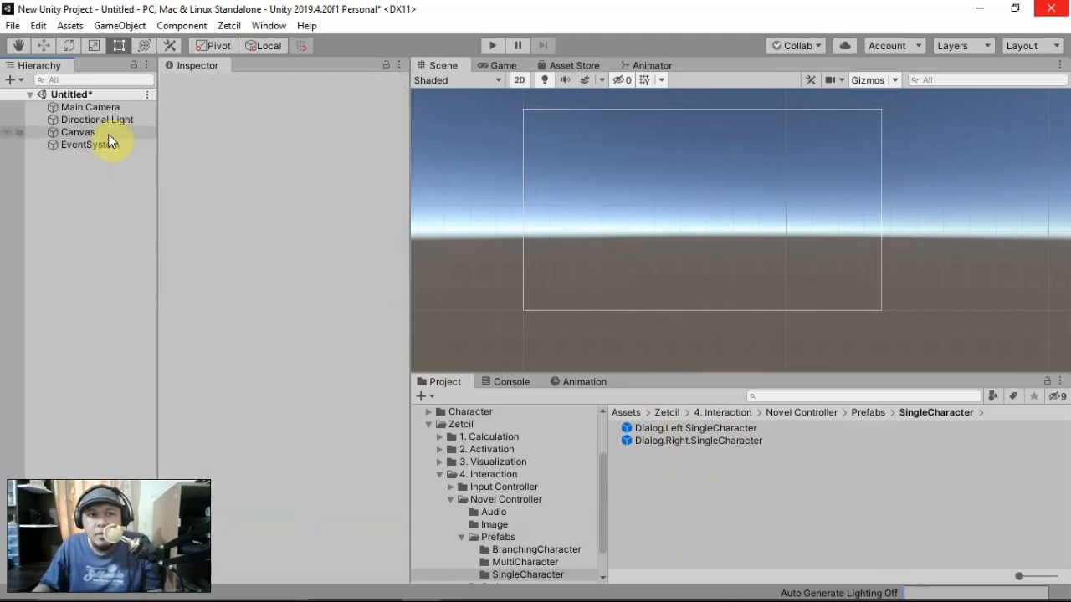
left_click(109, 132)
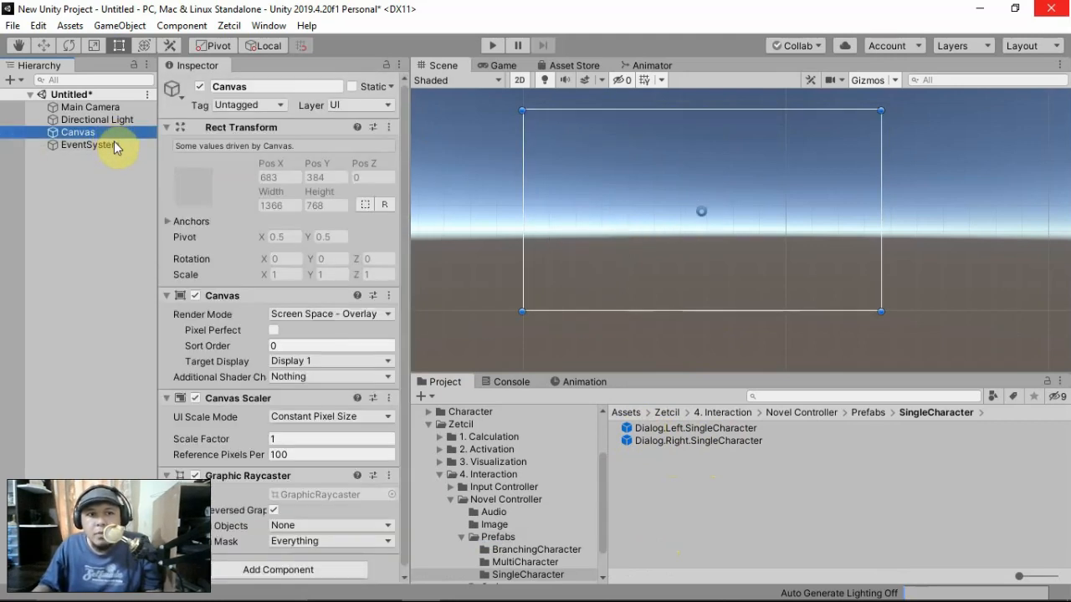
left_click(114, 146, "shift")
key("Delete")
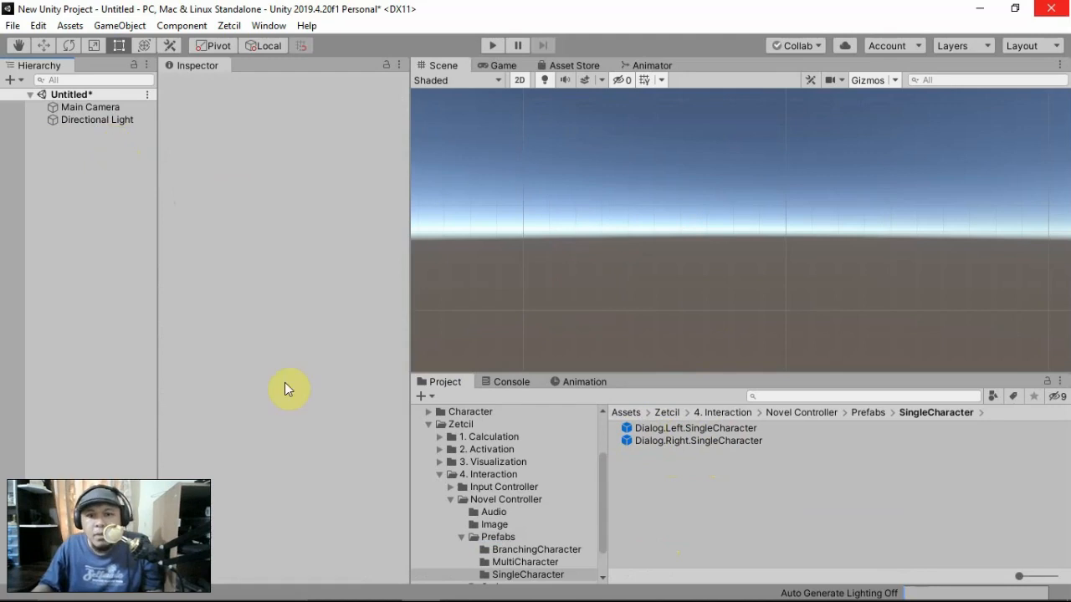
- Add the Canvas.View prefab from 3. Visualization > Canvas View > Prefabs to the scene
left_click(441, 463)
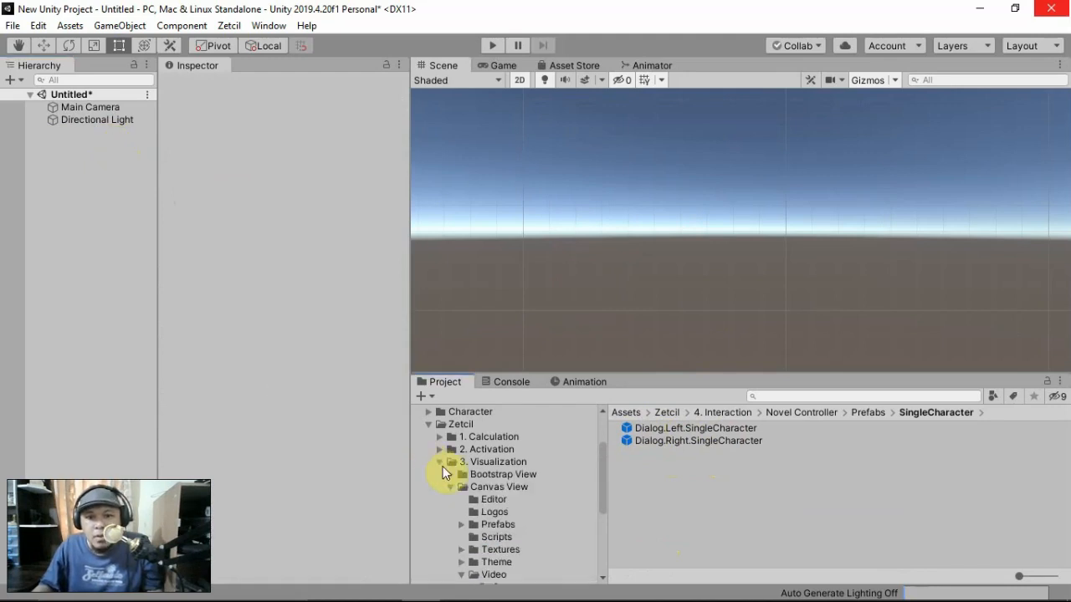
left_click(497, 524)
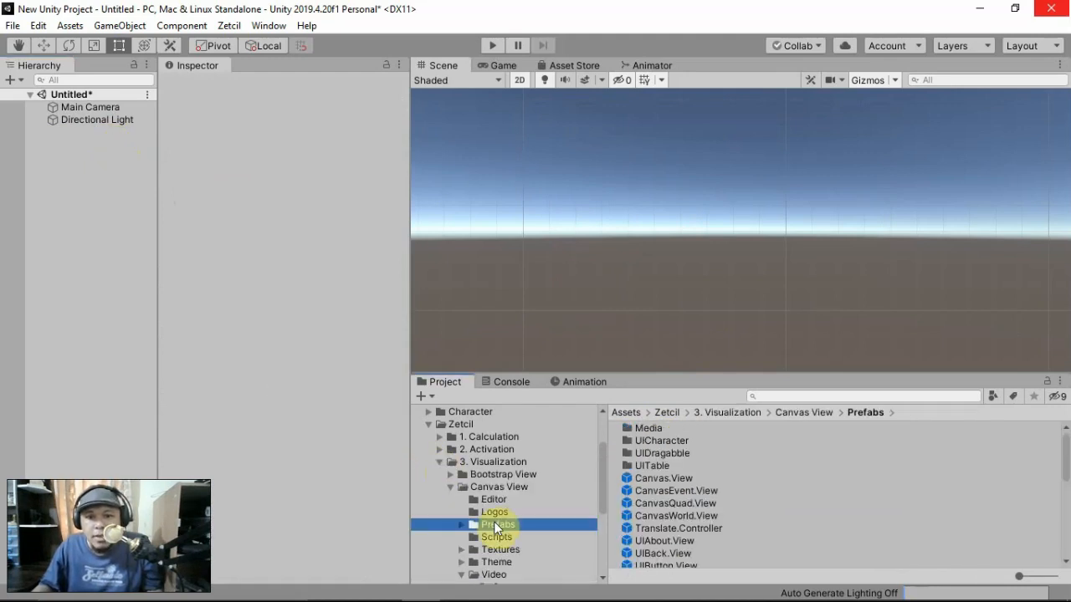
left_click(663, 479)
left_click_drag(662, 481, 644, 252)
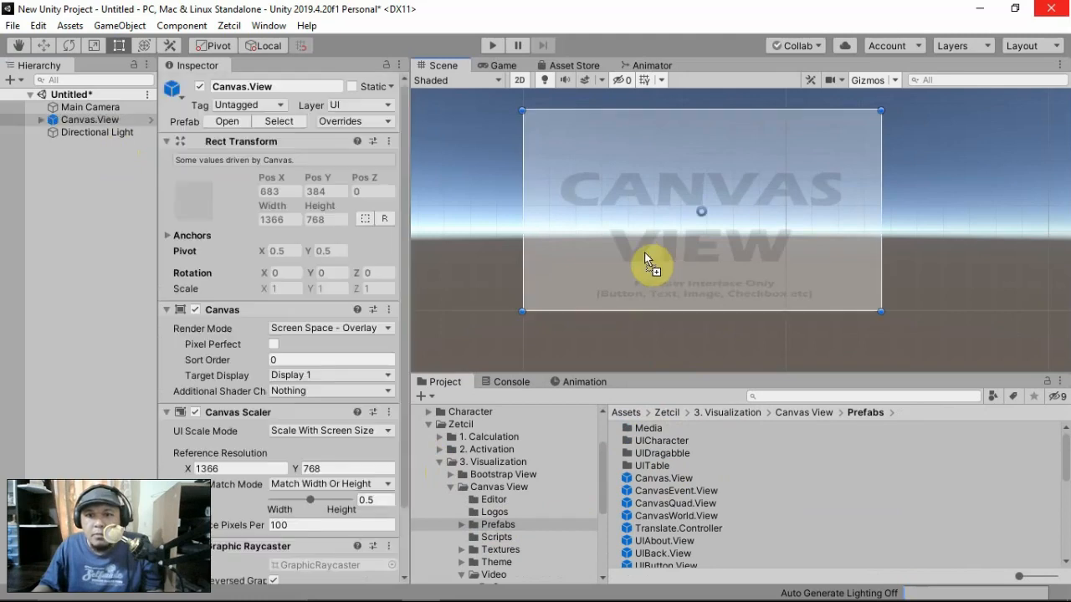
- Deactivate the CanvasImage object inside Canvas.View
left_click(41, 120)
left_click(103, 145)
left_click(199, 87)
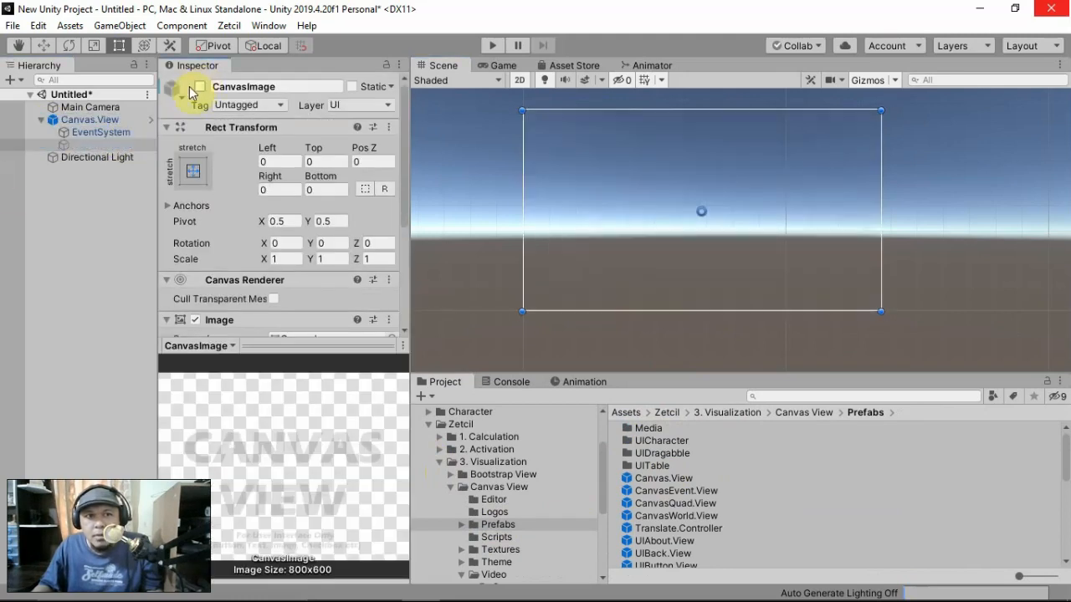
- Add the Dialog.Left.SingleCharacter prefab from the Novel Controller's SingleCharacter folder as a child of Canvas.View
left_click(113, 122)
scroll(531, 522, "down", 3)
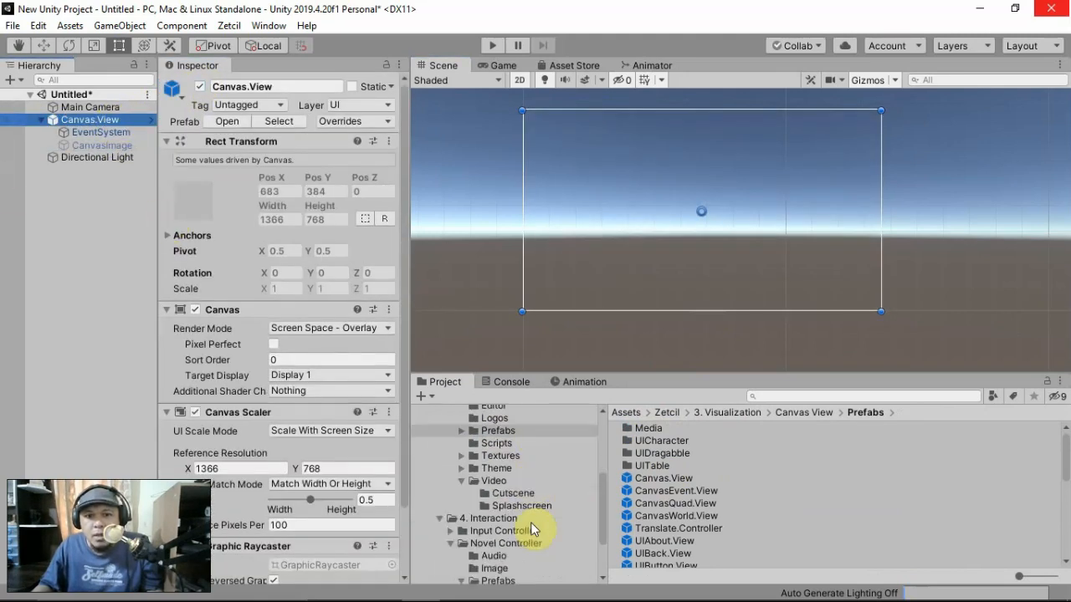
scroll(531, 522, "down", 3)
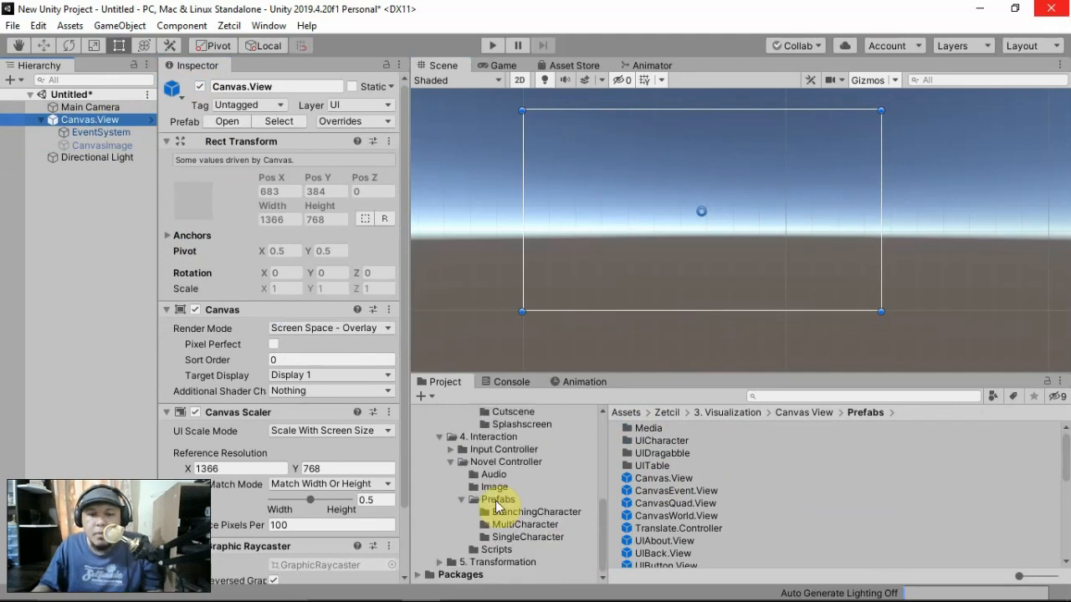
left_click(523, 537)
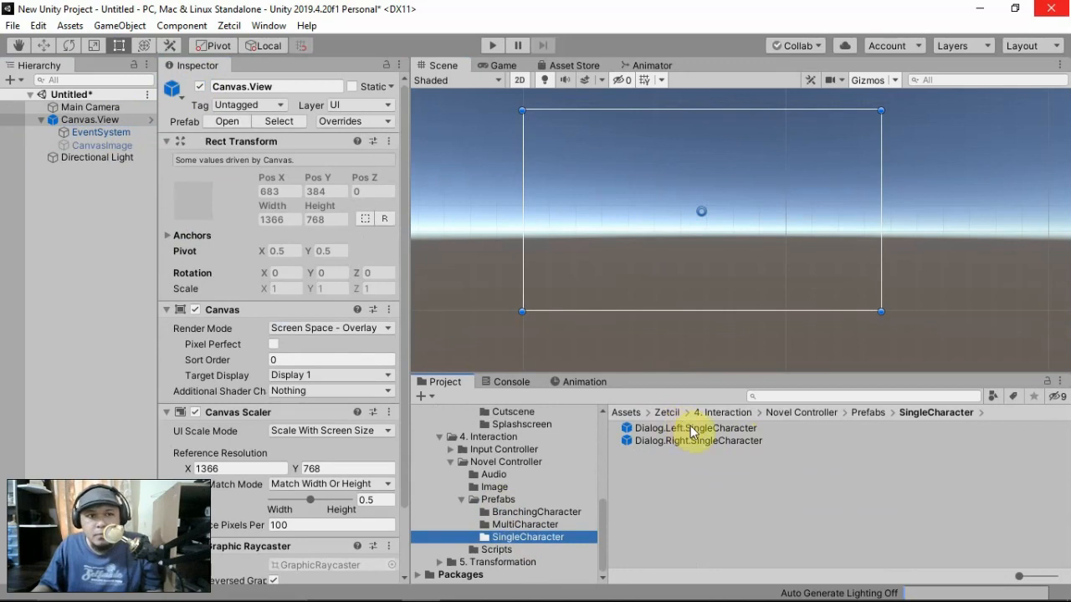
left_click_drag(691, 431, 118, 127)
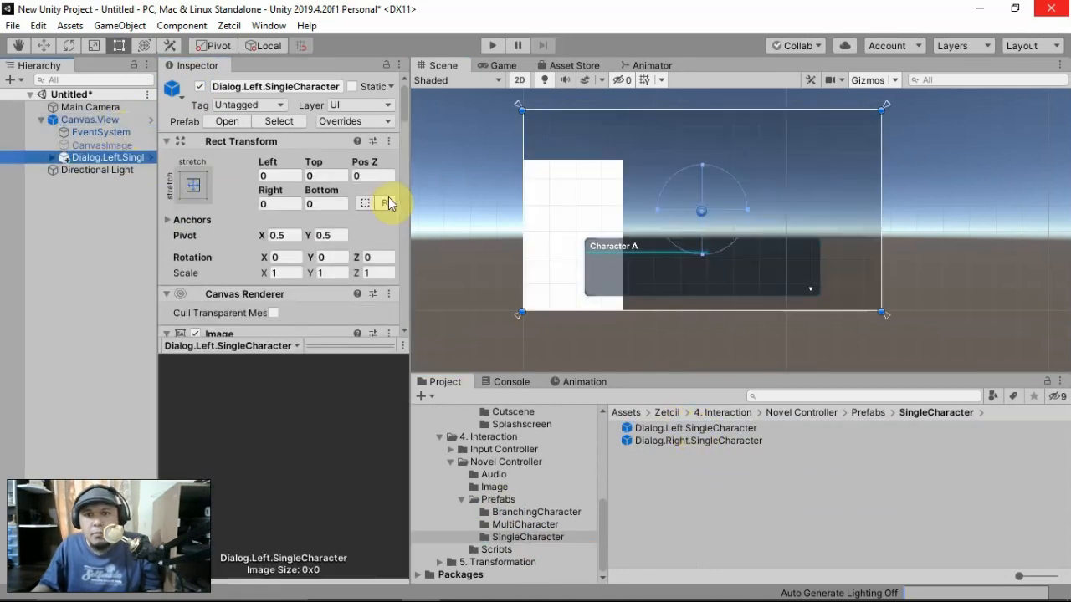
middle_click_drag(663, 292, 722, 299)
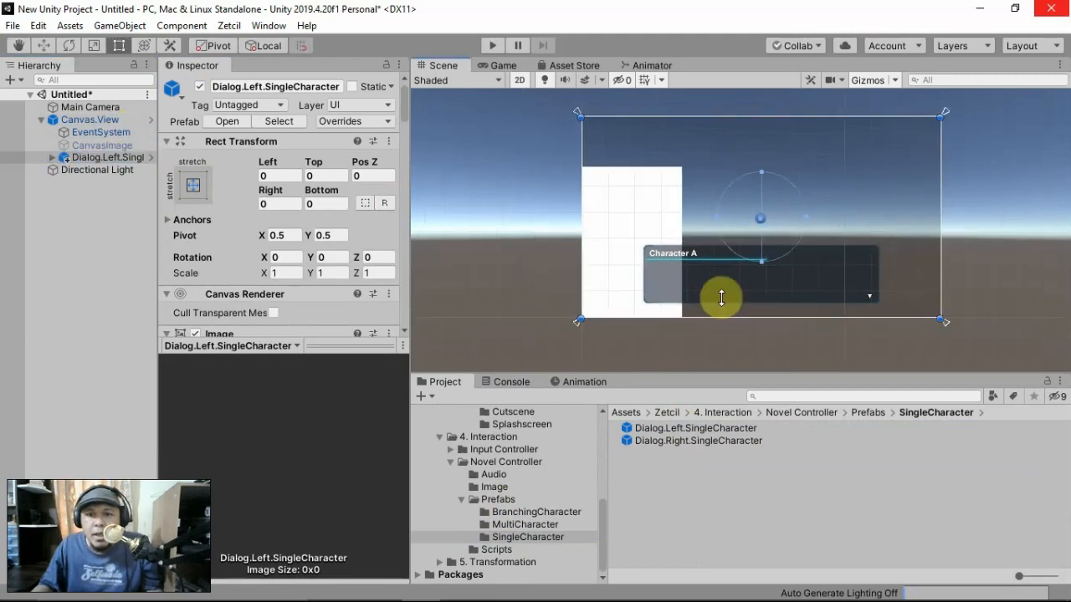
scroll(721, 299, "up", 3)
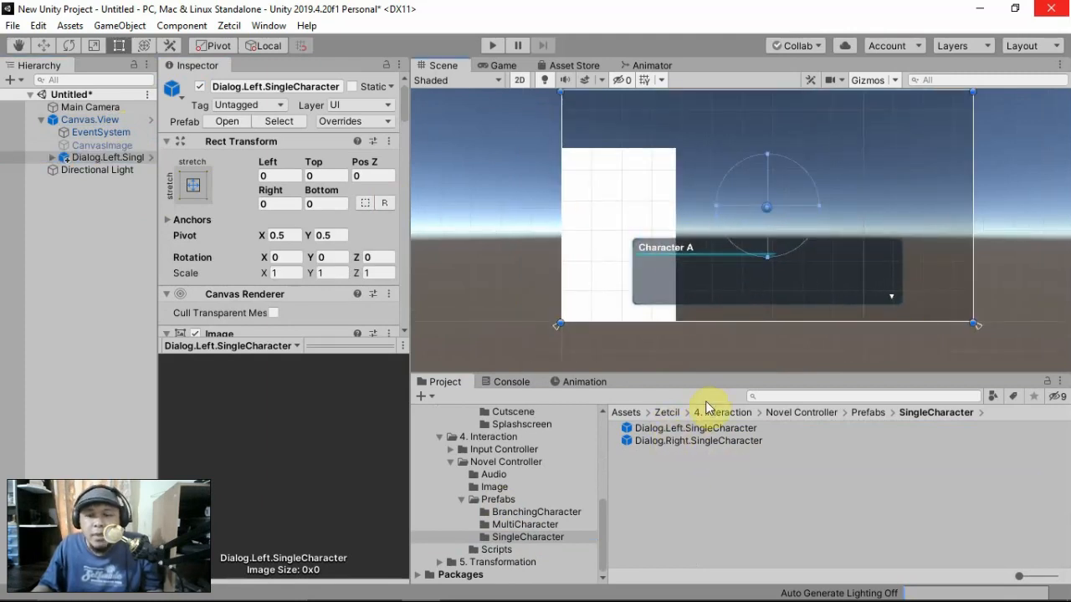
scroll(800, 257, "down", 3)
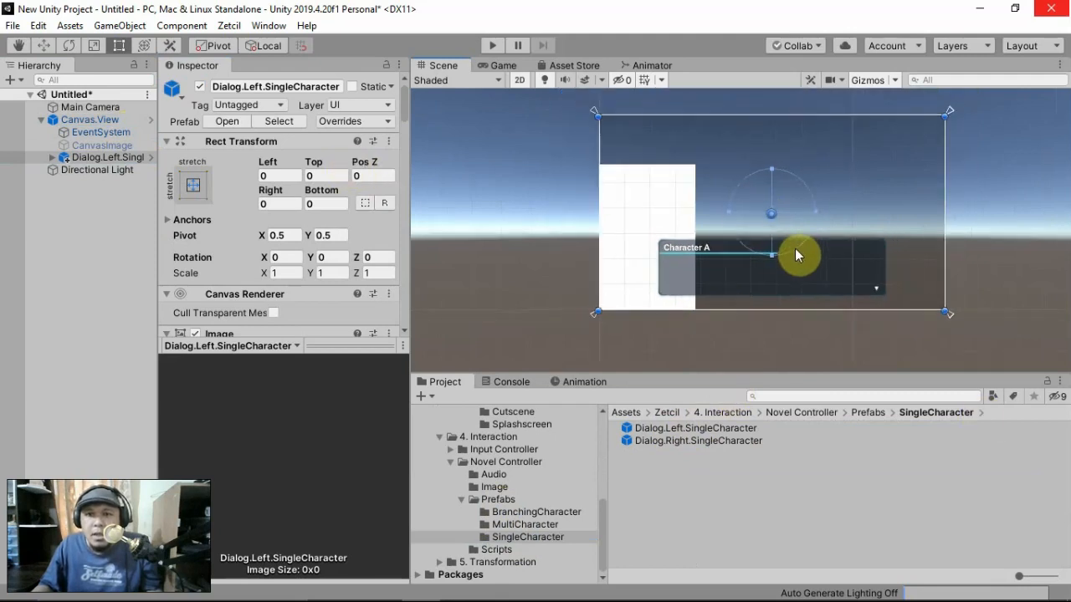
scroll(826, 218, "up", 2)
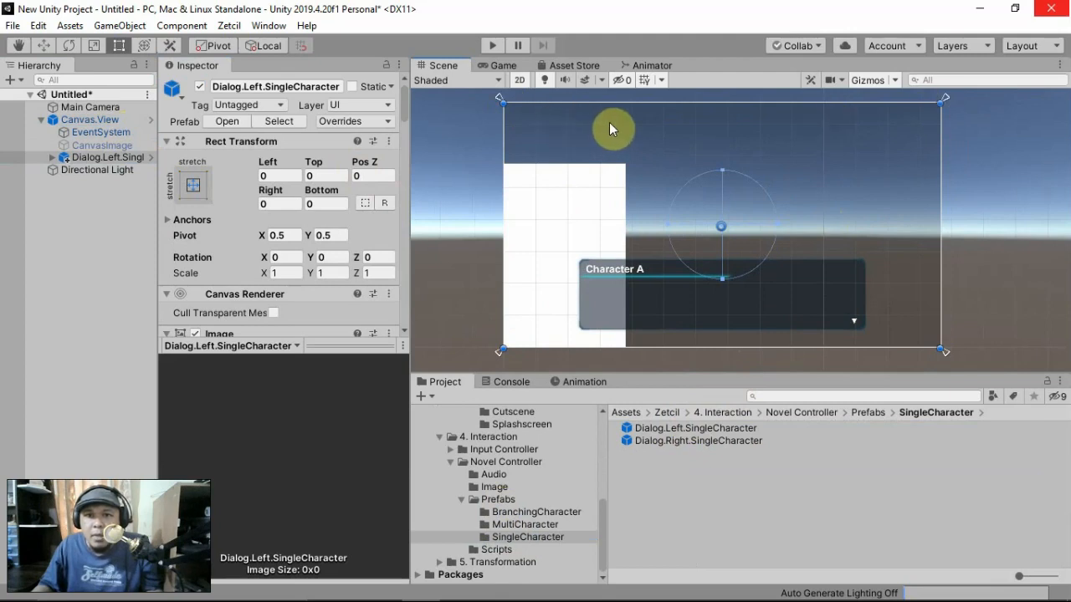
- Try green and cyan tints on the Dialog.Left.SingleCharacter background Image, and return its colour to black (000000)
left_click(91, 158)
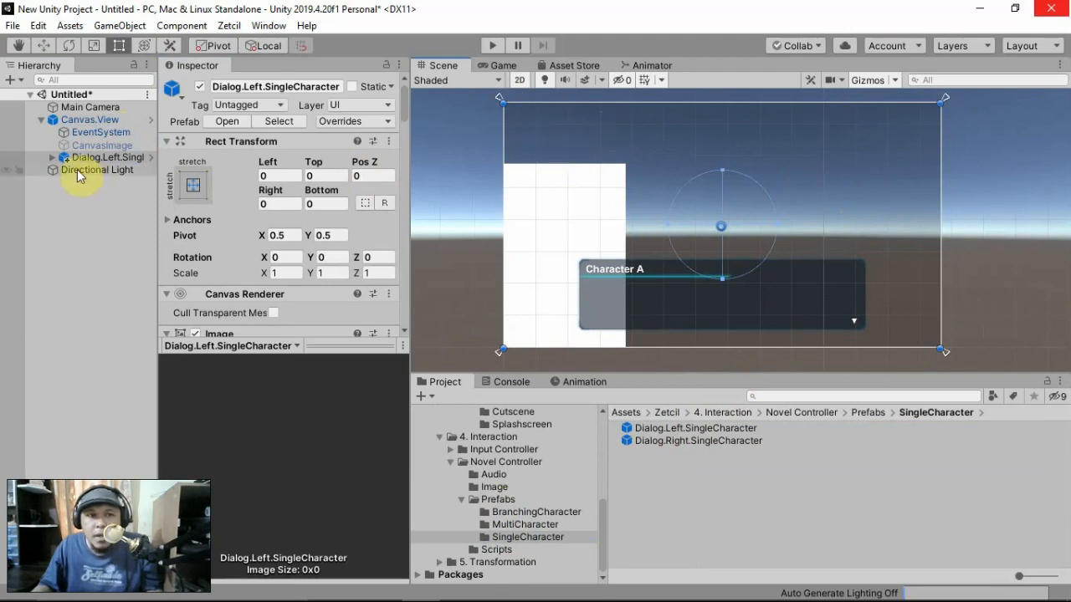
scroll(232, 234, "down", 8)
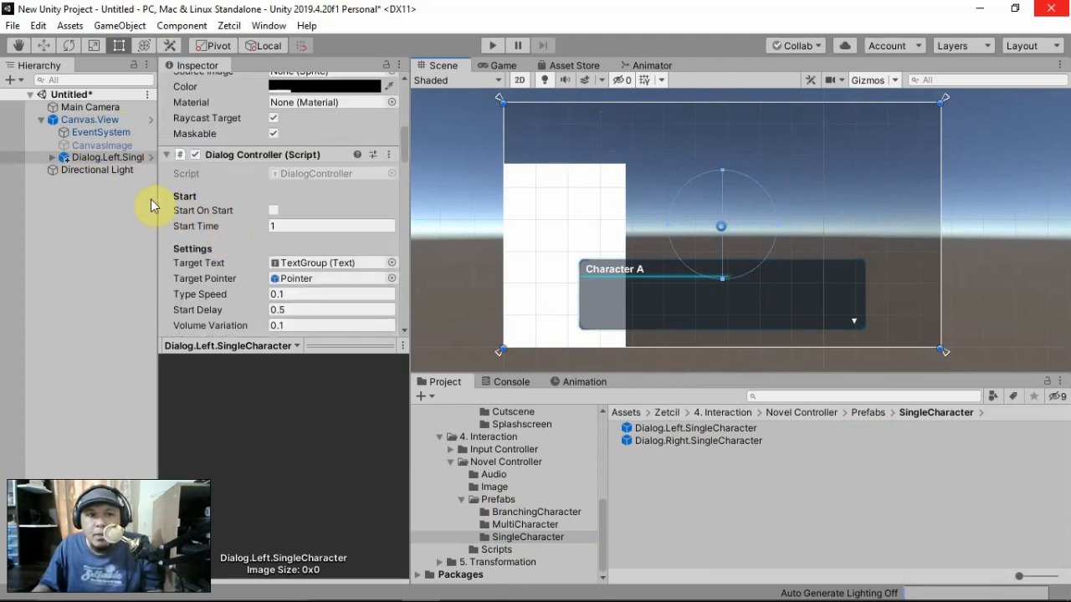
scroll(297, 178, "up", 6)
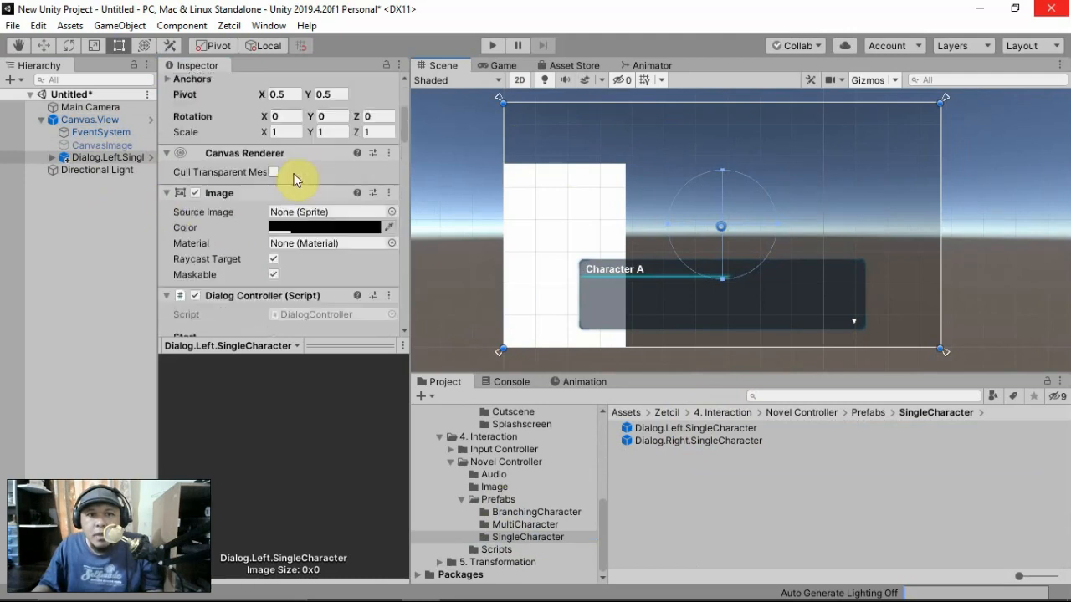
left_click(297, 224)
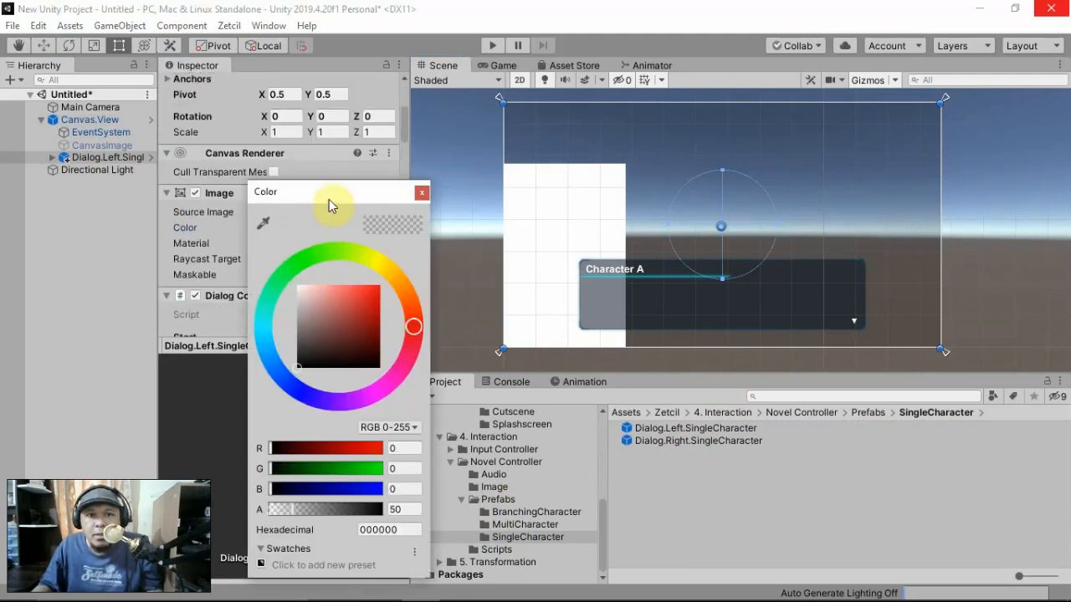
left_click_drag(328, 199, 388, 174)
left_click(347, 247)
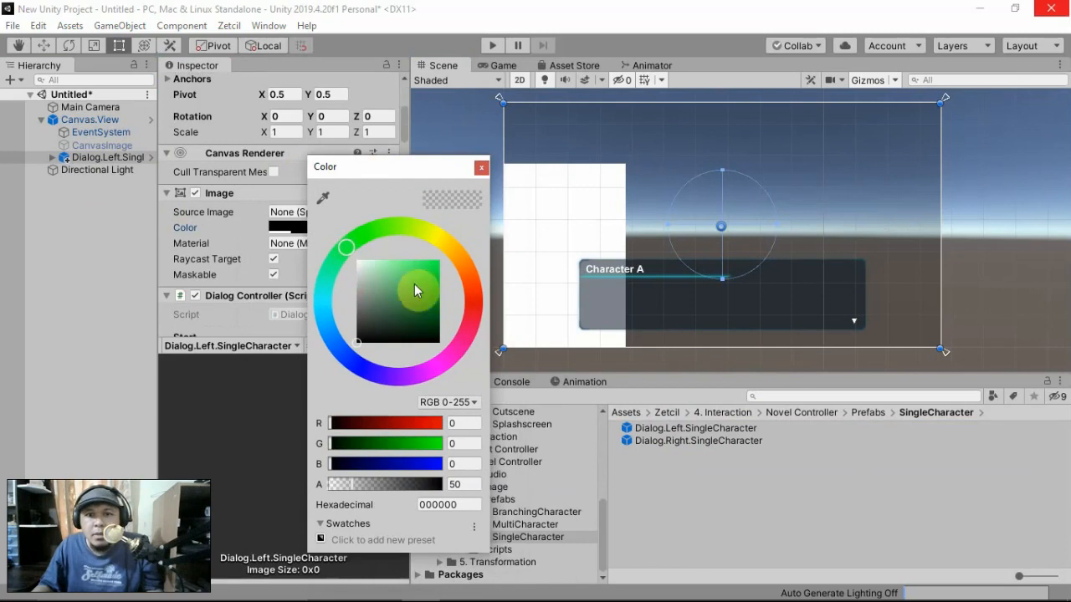
mouse_move(415, 285)
left_mouse_down()
mouse_move(442, 261)
mouse_move(427, 270)
left_mouse_up()
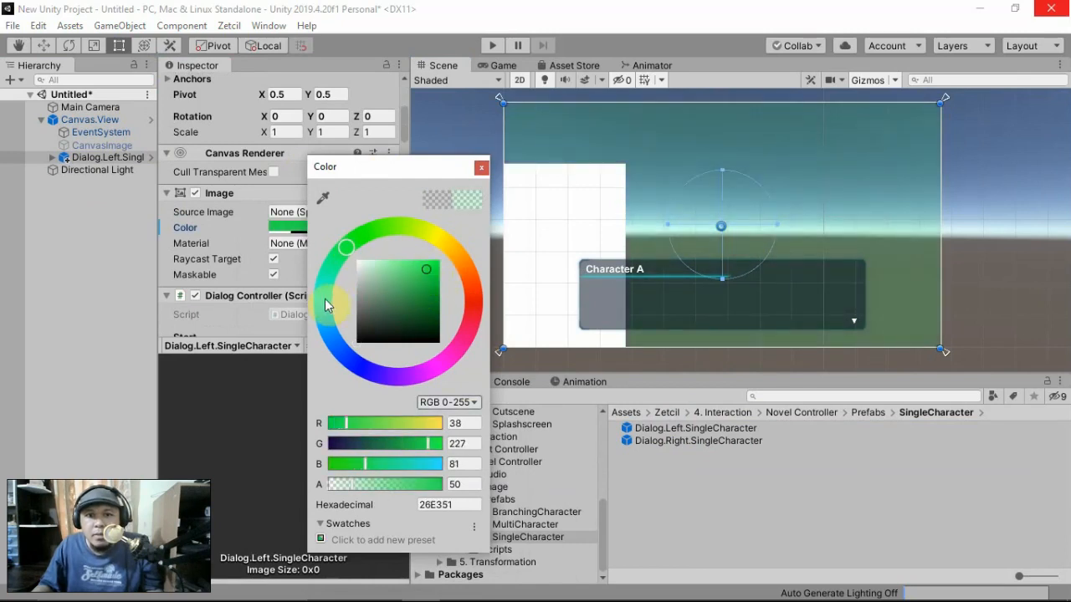
left_click(324, 299)
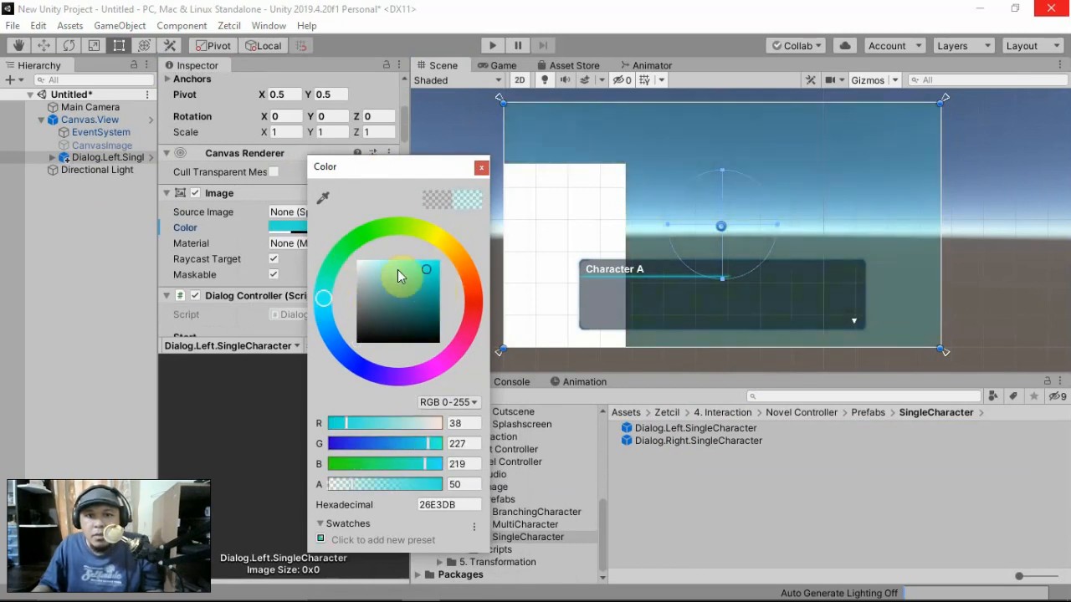
left_click(460, 295)
mouse_move(418, 286)
left_mouse_down()
mouse_move(380, 284)
mouse_move(358, 299)
mouse_move(330, 363)
left_mouse_up()
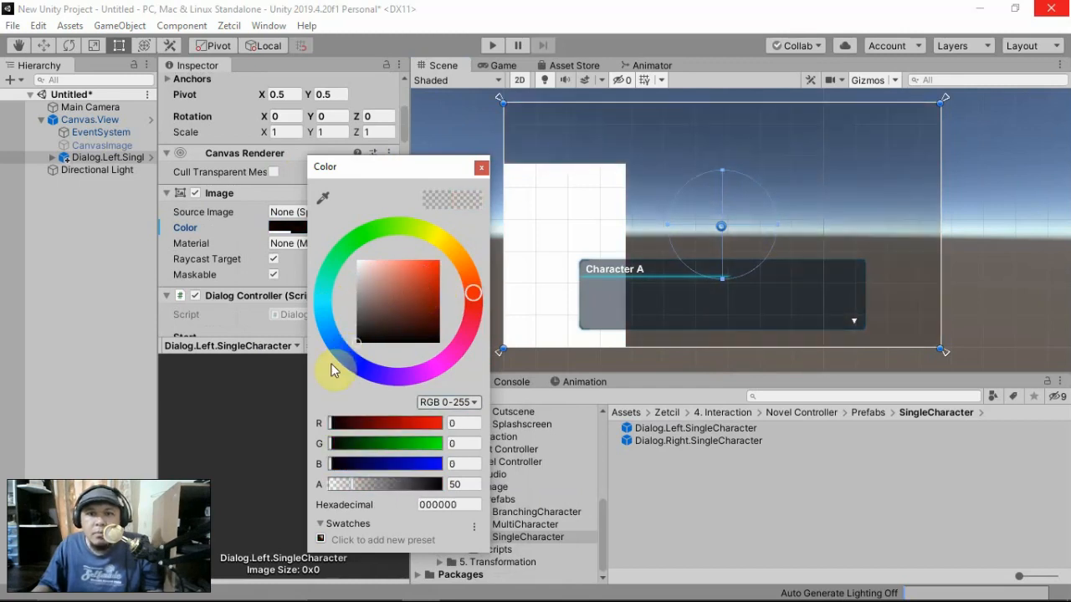
left_click(479, 169)
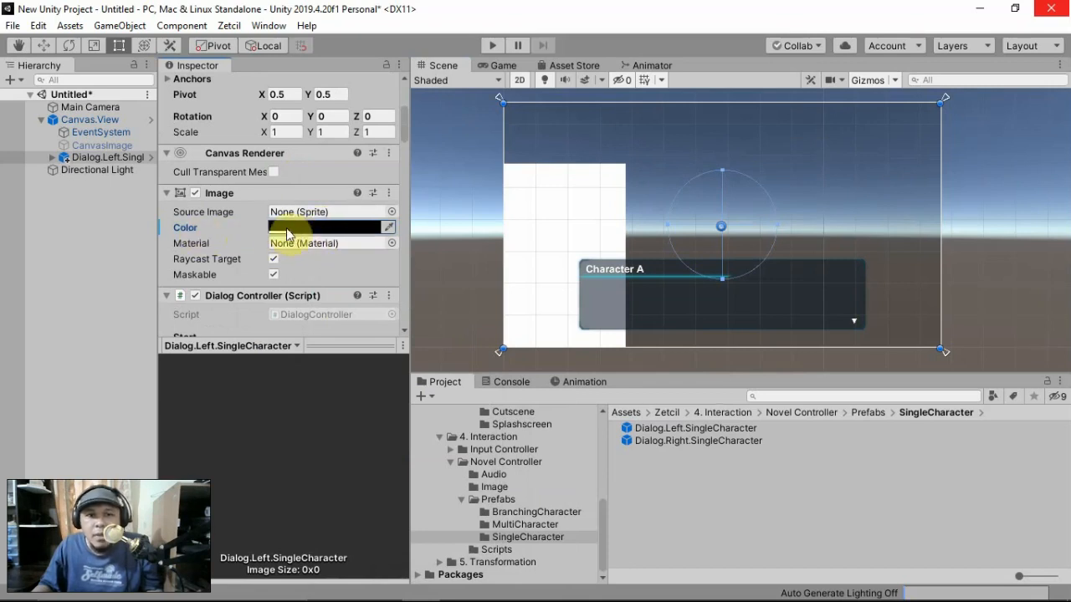
- Try an alpha of 126 on the dialog background Image's colour, and reset the alpha to 50
left_click(333, 227)
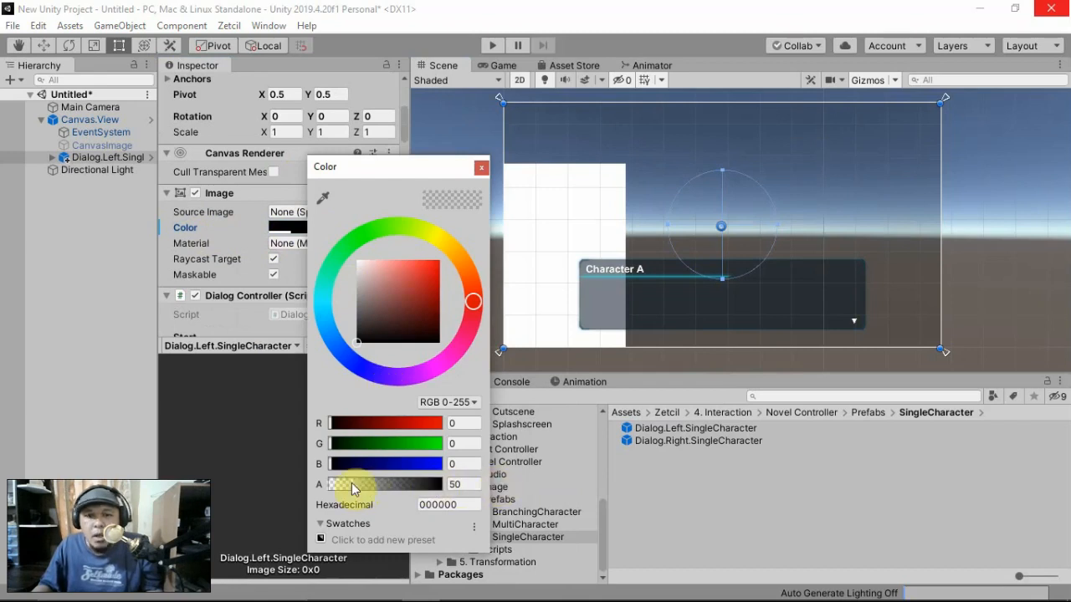
left_click_drag(352, 484, 422, 490)
mouse_move(369, 490)
left_mouse_down()
mouse_move(337, 486)
mouse_move(385, 485)
left_mouse_up()
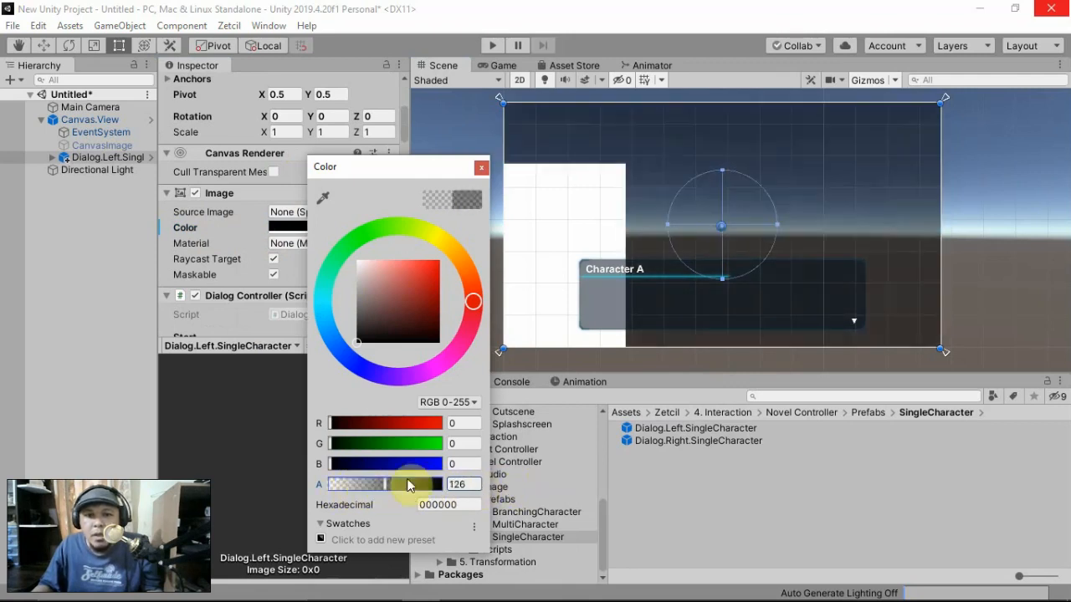
left_click(461, 484)
type("50")
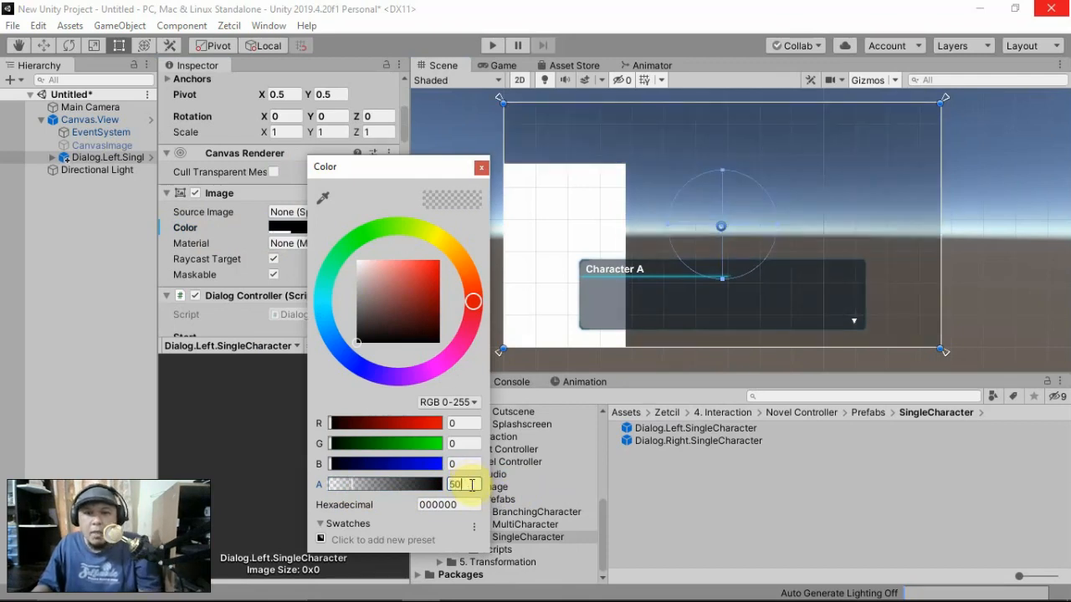
left_click(483, 170)
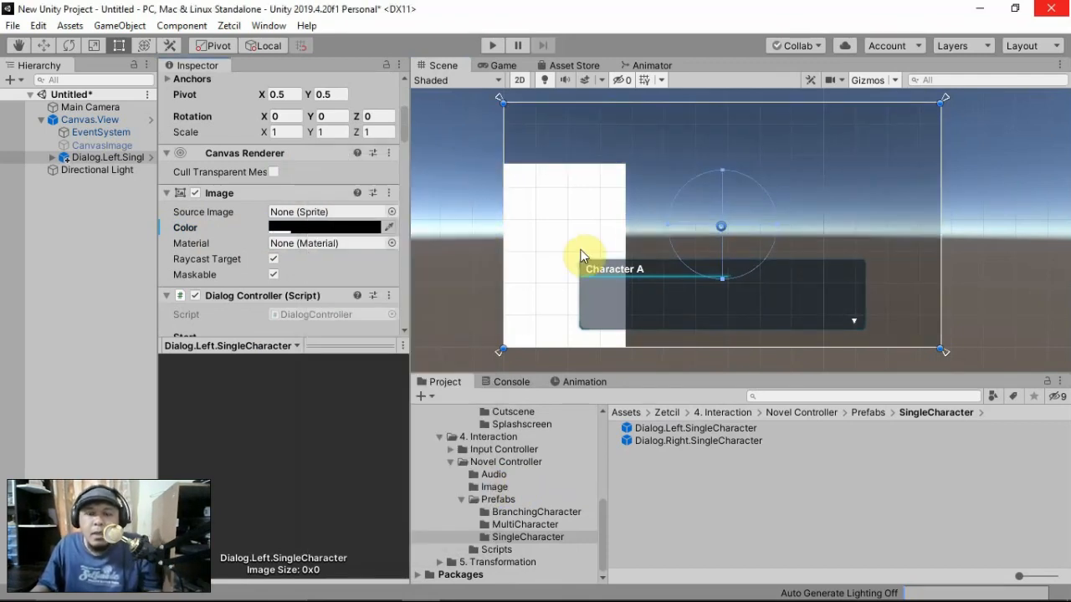
- Assign the boy0 sprite from Character > Image as the Source Image of Portrait (1)
left_click(548, 240)
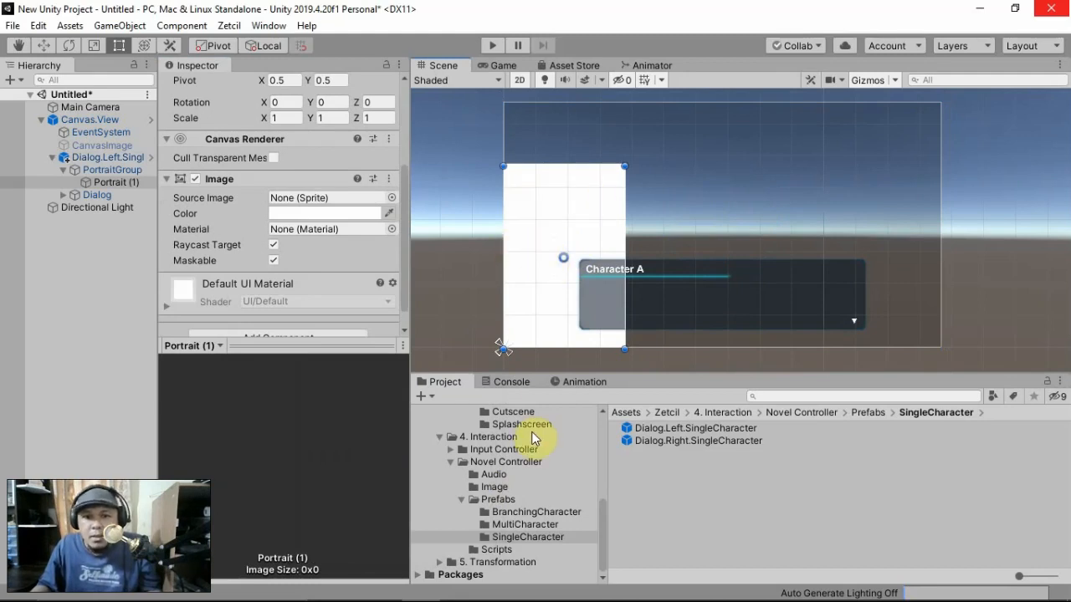
scroll(536, 439, "up", 5)
scroll(531, 445, "up", 3)
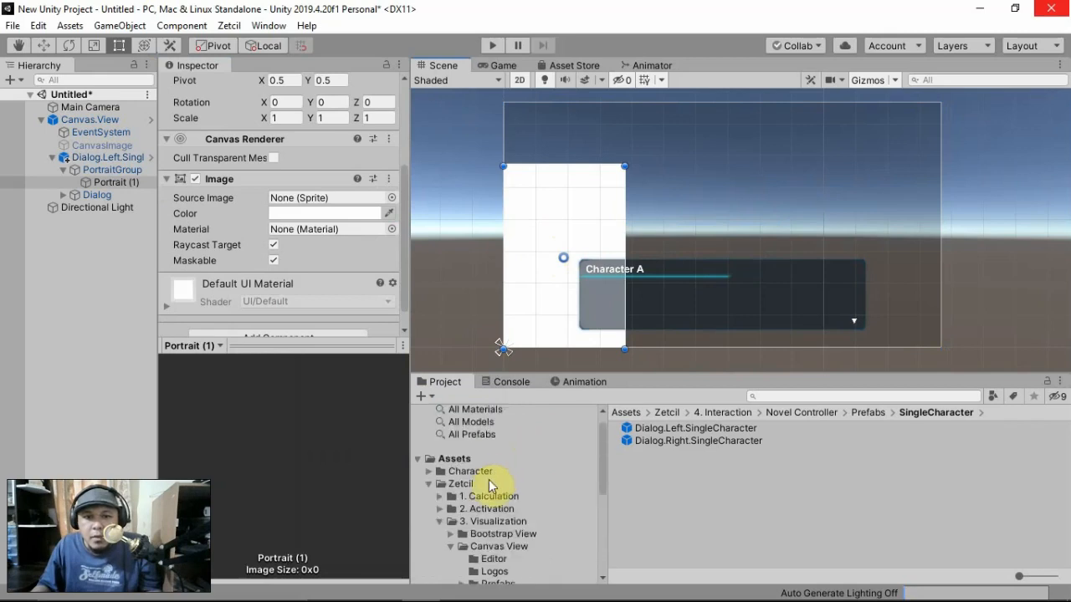
left_click(428, 472)
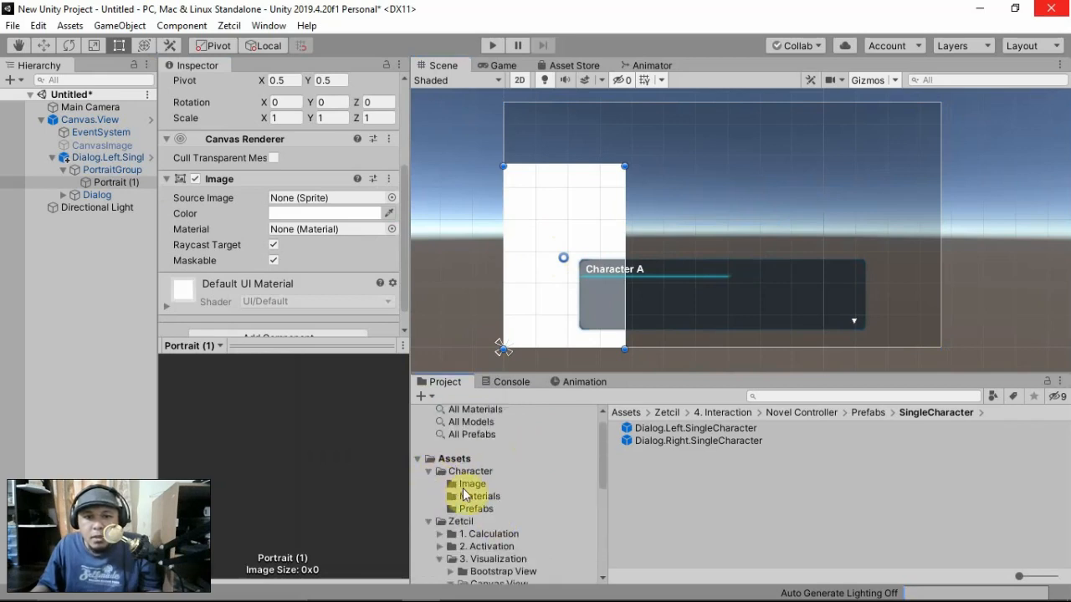
left_click(469, 485)
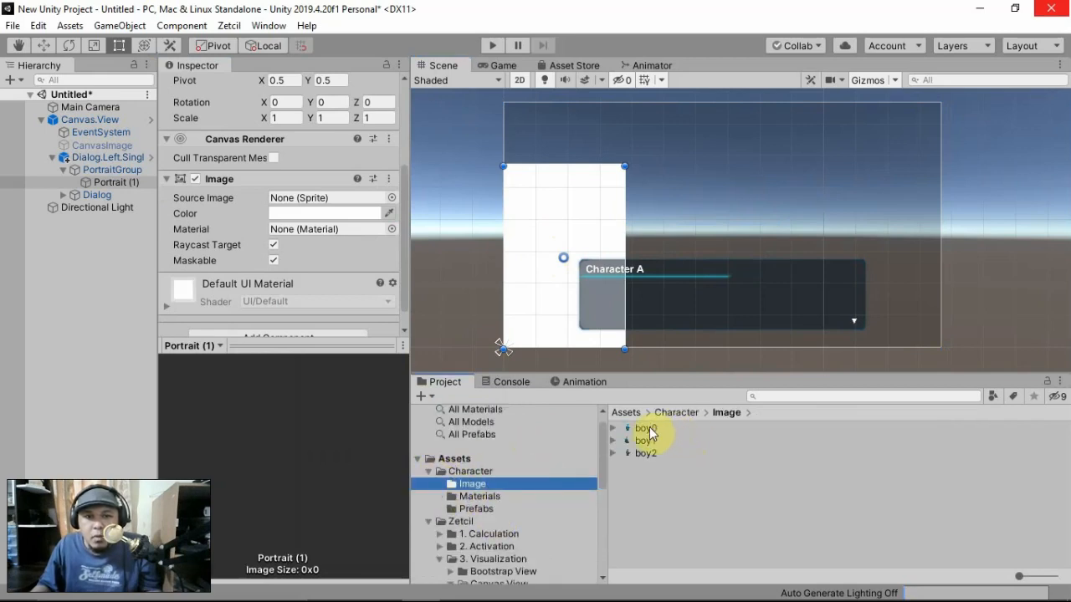
left_click_drag(646, 428, 350, 200)
- Enlarge the Portrait (1) image and position the character at the canvas's left edge, slightly overlapping the dialog box
middle_click_drag(677, 247, 778, 244)
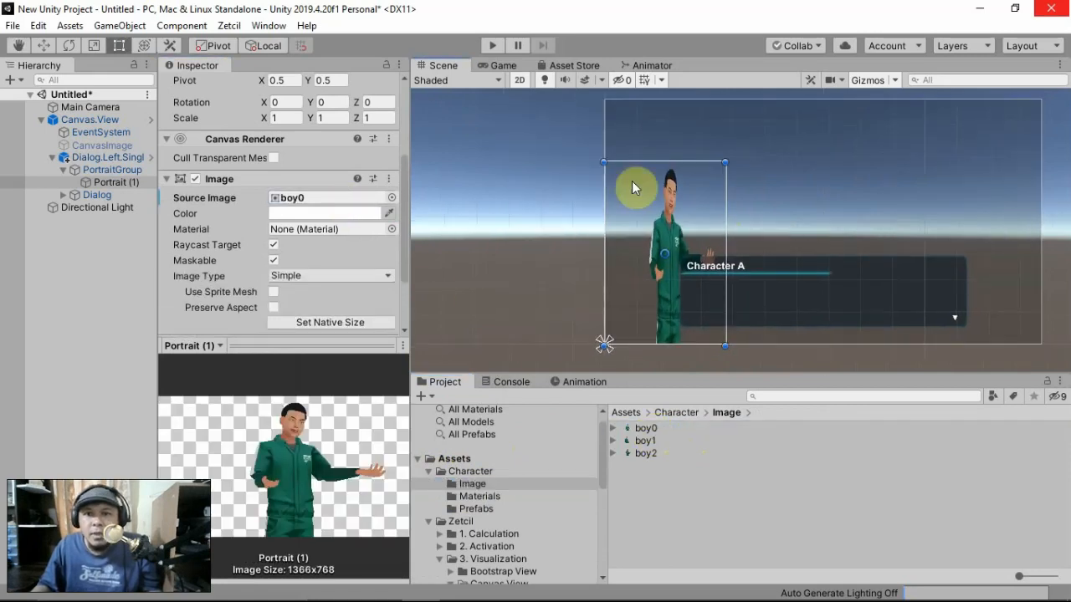
left_click_drag(603, 167, 473, 106)
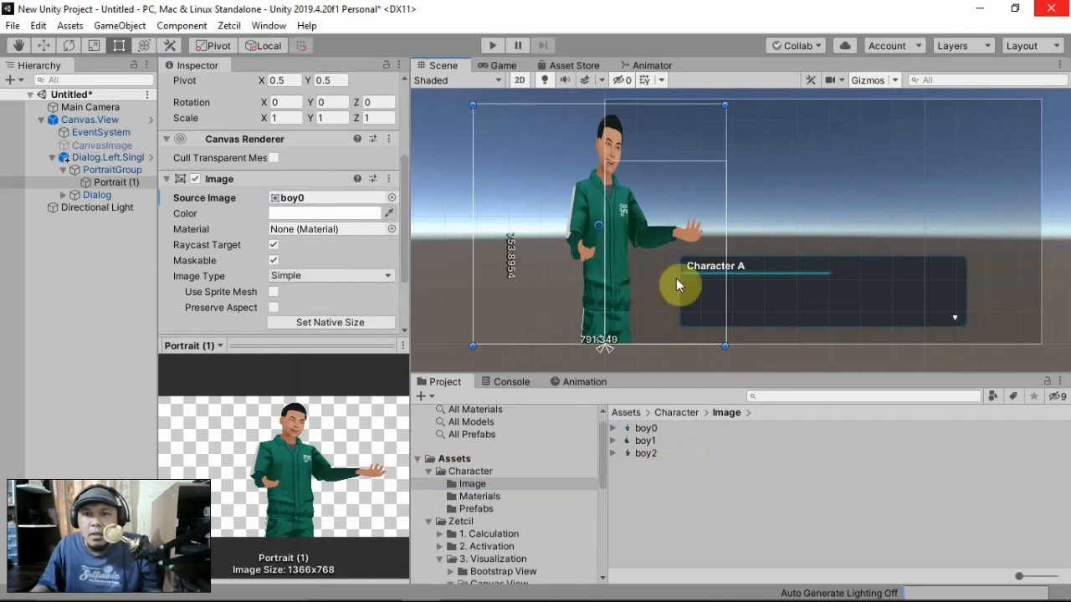
left_click_drag(727, 345, 812, 356)
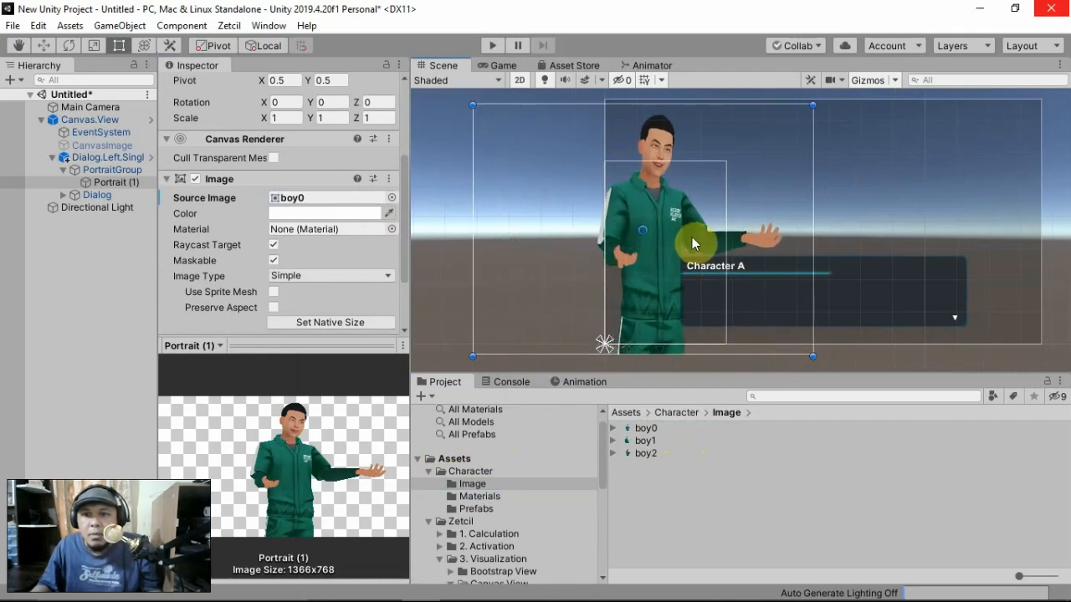
left_click_drag(692, 237, 695, 239)
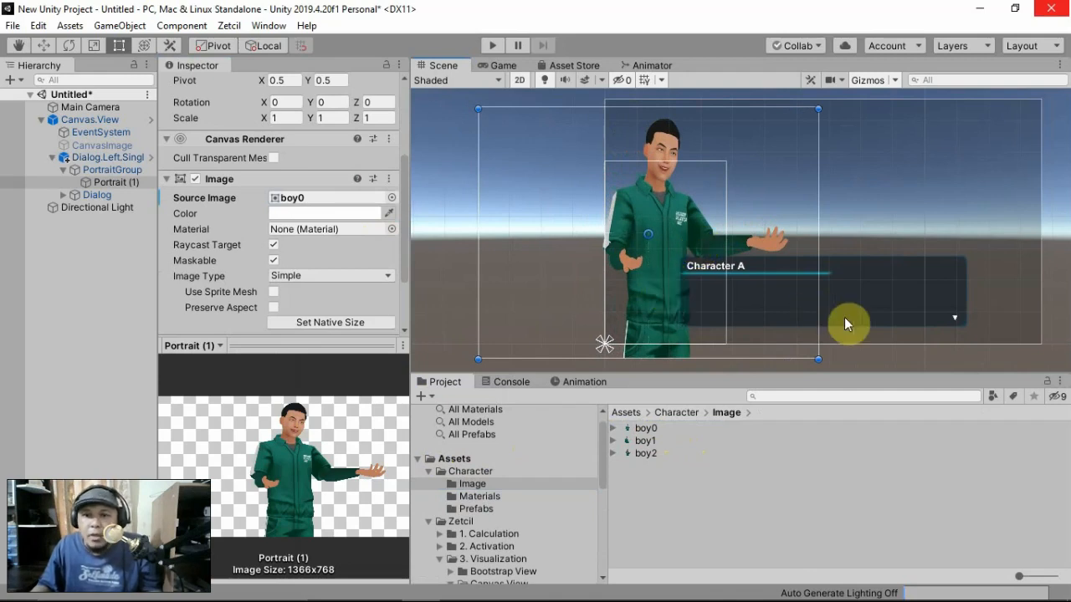
left_click(867, 359)
key("f")
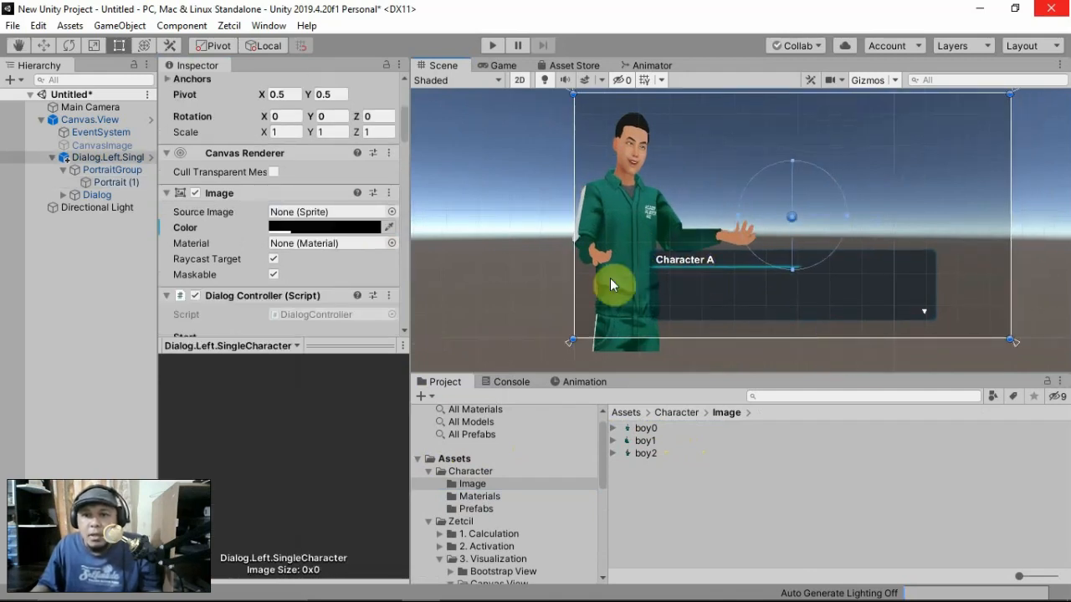
- Set the text of Name (1) in the dialog's NameGroup to "Boy"
left_click(63, 195)
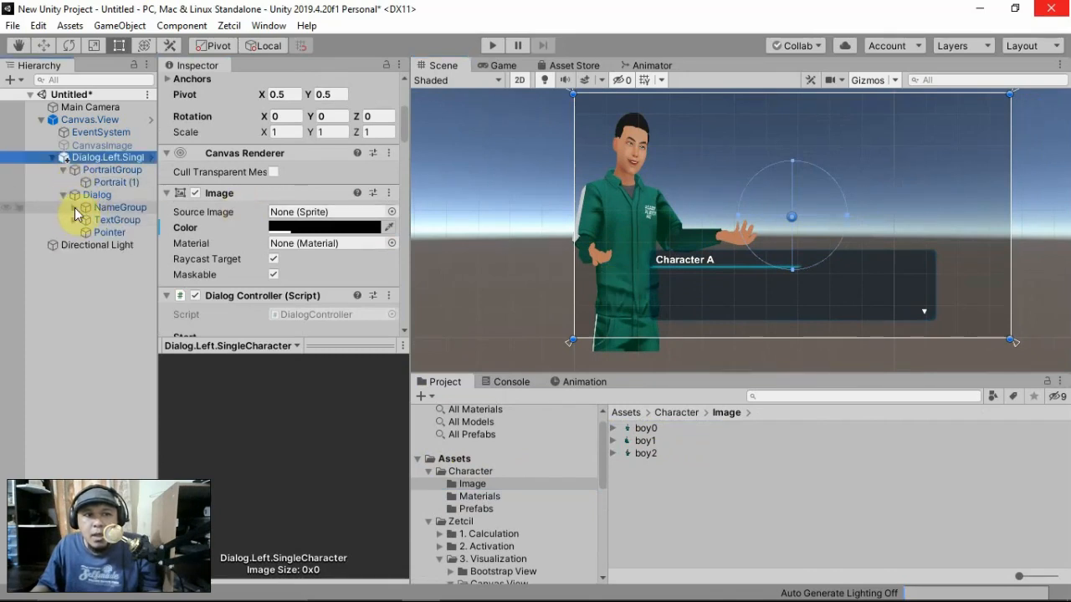
left_click(75, 208)
left_click(118, 220)
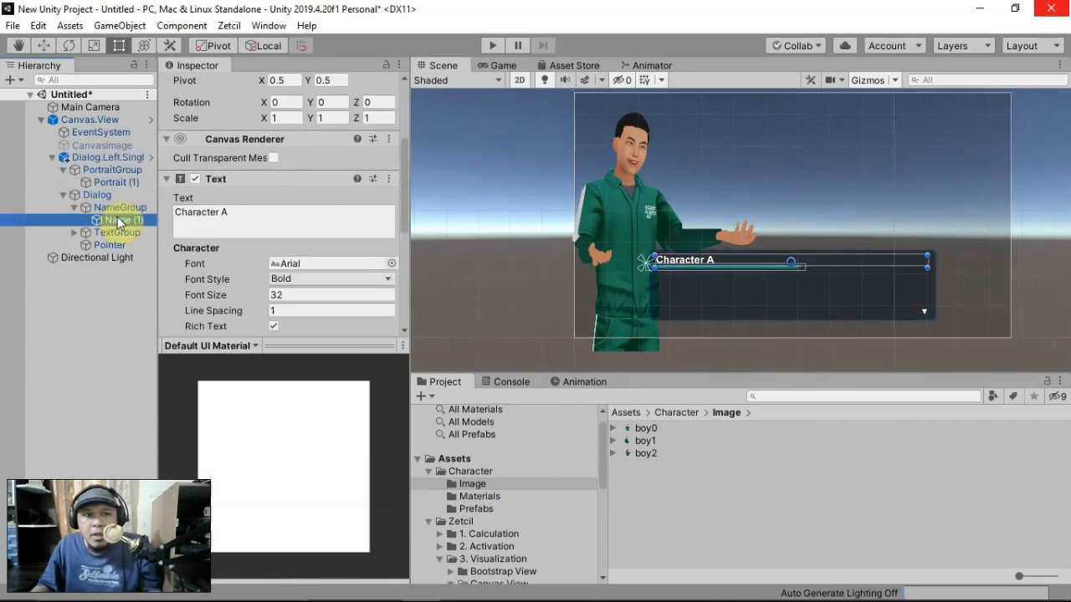
left_click(291, 220)
key("ctrl+a")
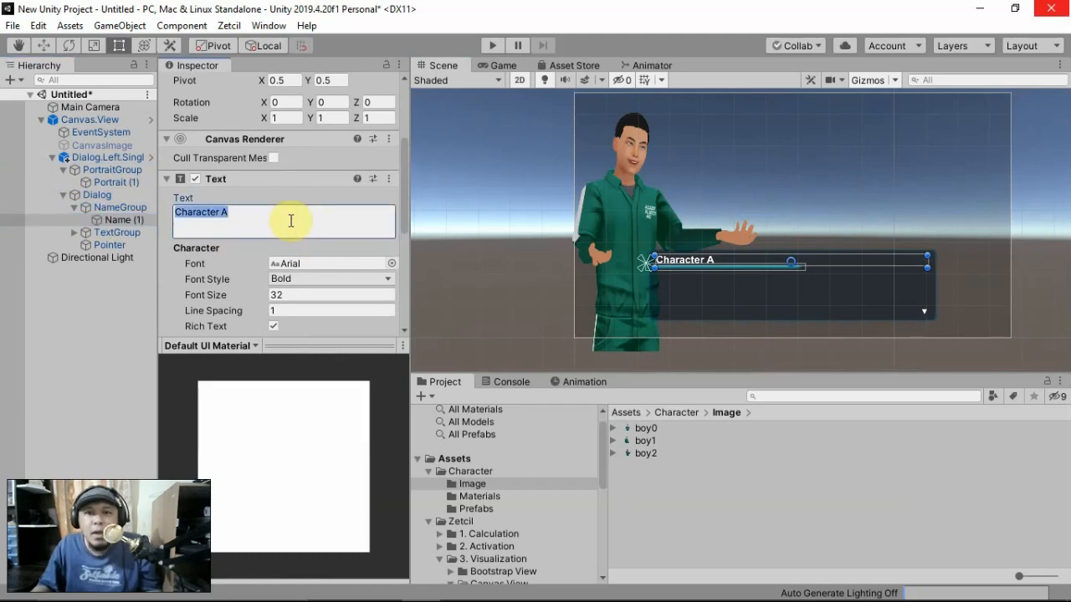
type("Boy")
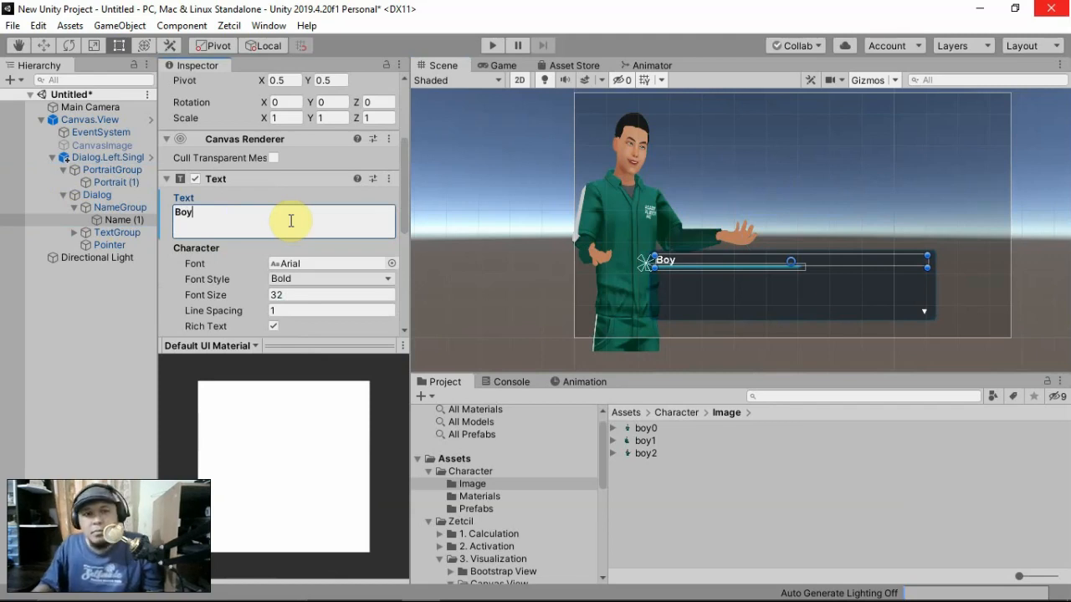
- Examine the Text Selector language texts of Text (1) and Text (2) in the dialog's TextGroup
left_click(75, 233)
left_click(118, 246)
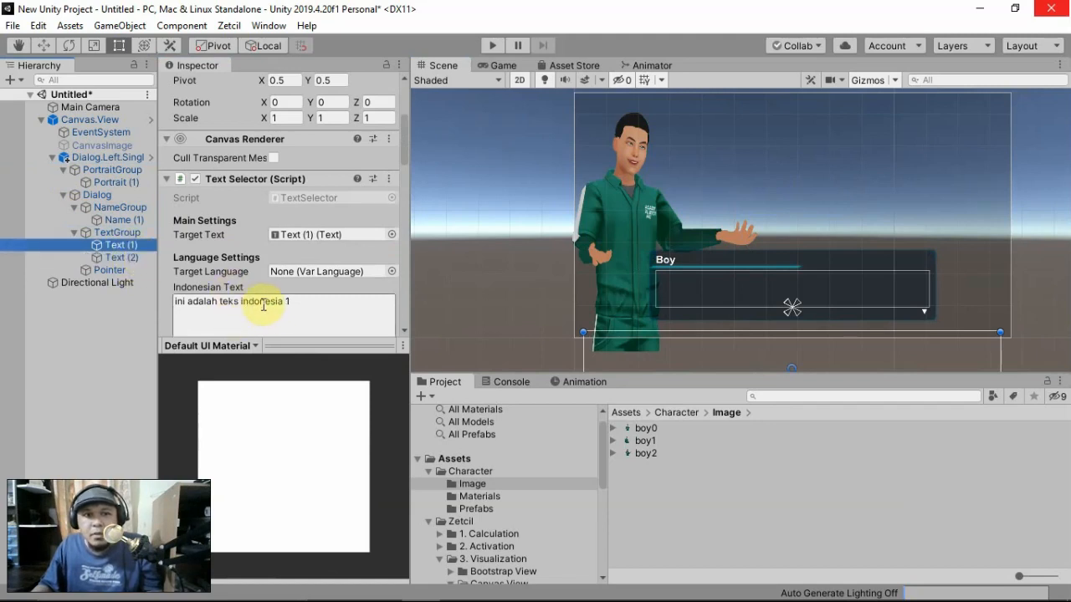
left_click(121, 258)
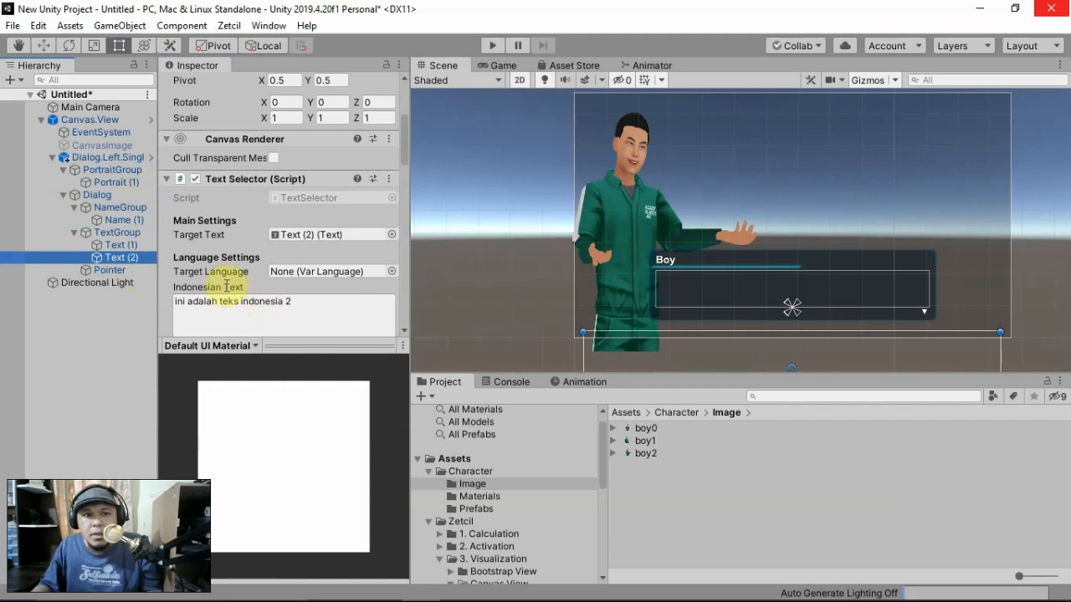
left_click(121, 246)
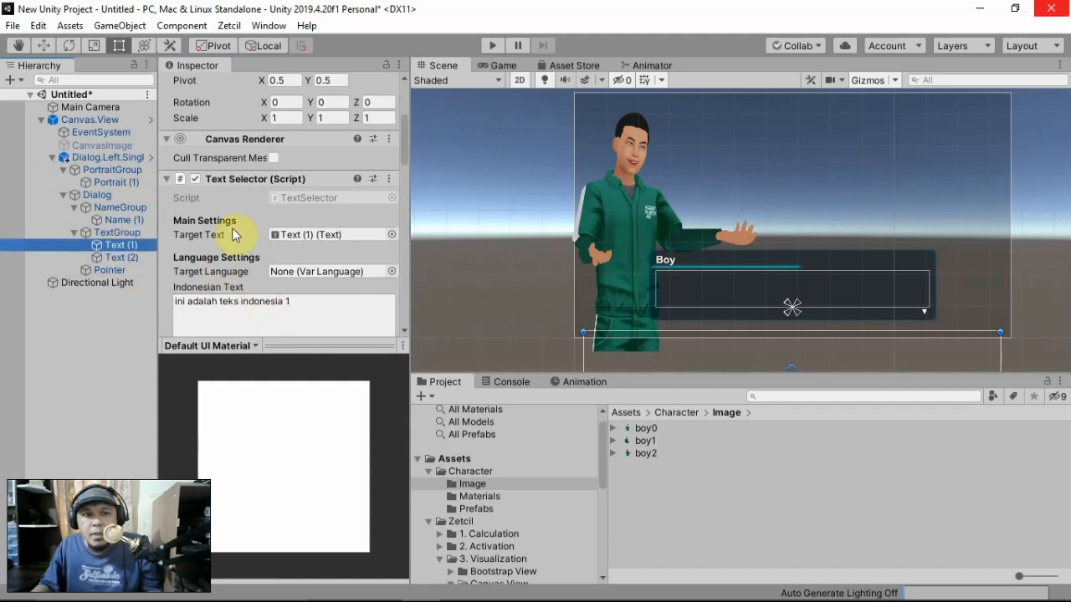
scroll(235, 229, "down", 5)
scroll(234, 229, "up", 3)
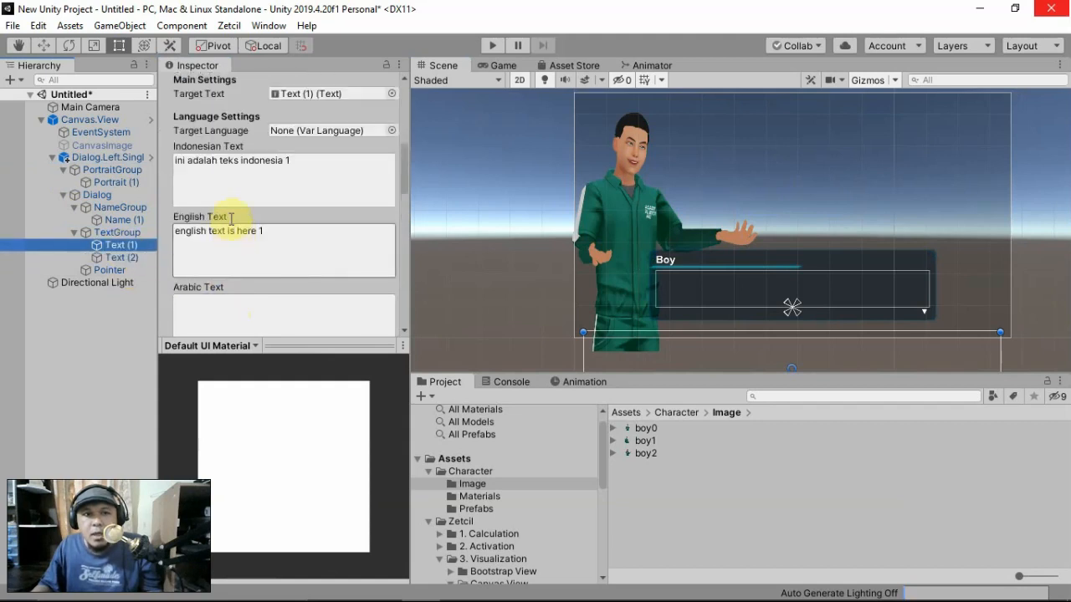
left_click(233, 189)
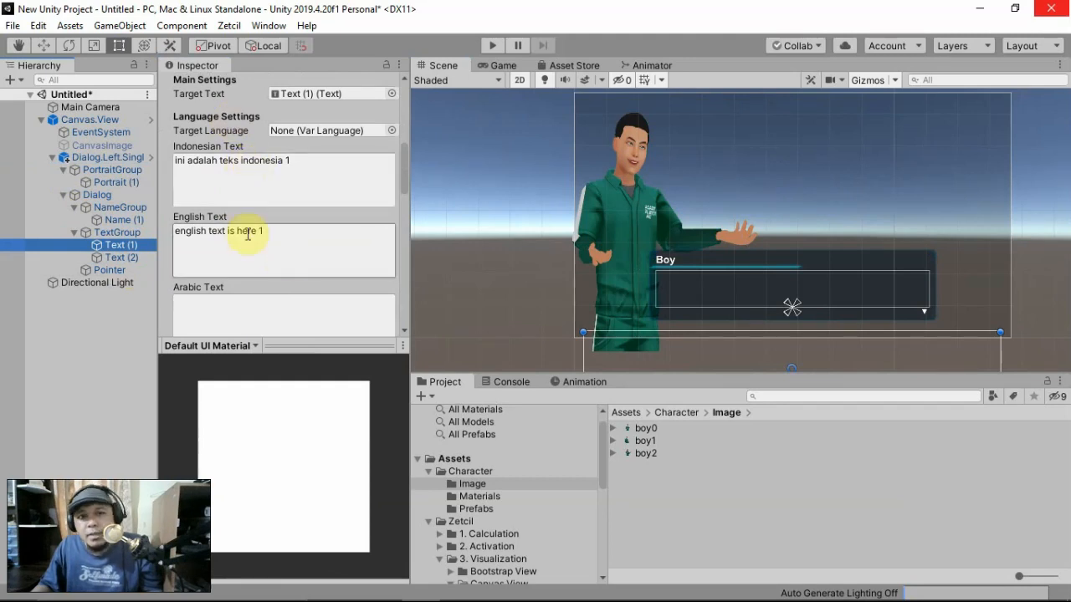
scroll(239, 270, "down", 5)
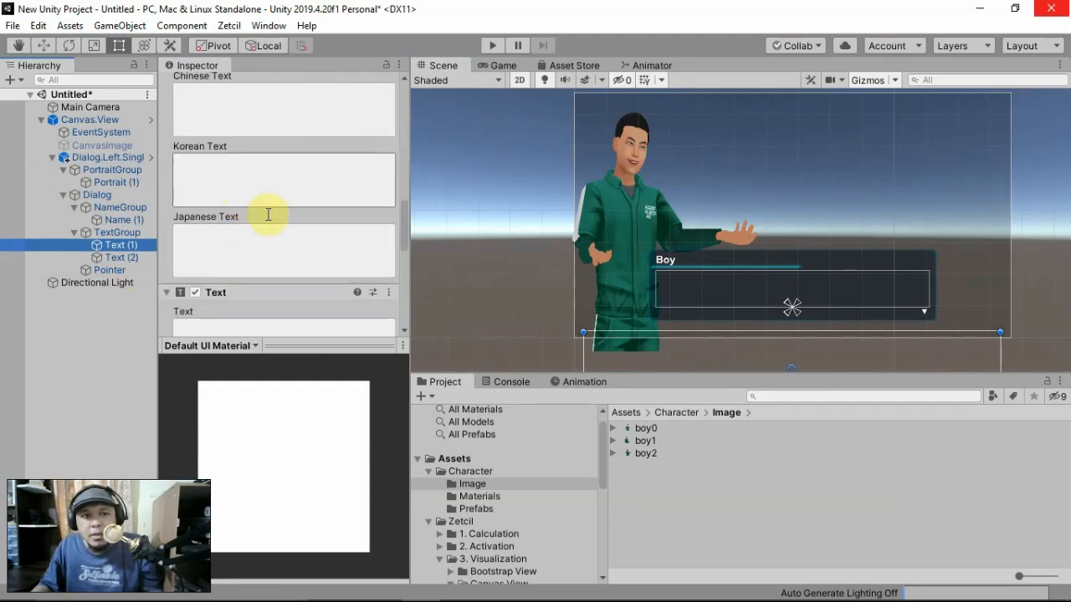
scroll(271, 215, "down", 3)
scroll(266, 214, "up", 6)
scroll(260, 228, "up", 5)
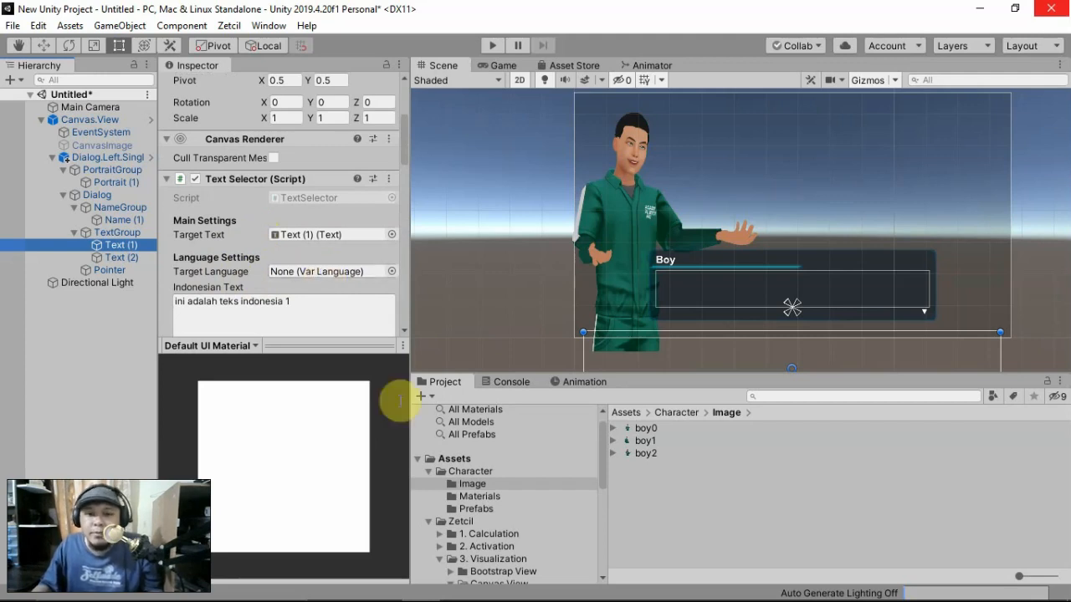
- Add the VarLanguage prefab from Zetcil > 1. Calculation > Variable Model > Prefabs > Config to the scene
scroll(532, 533, "down", 3)
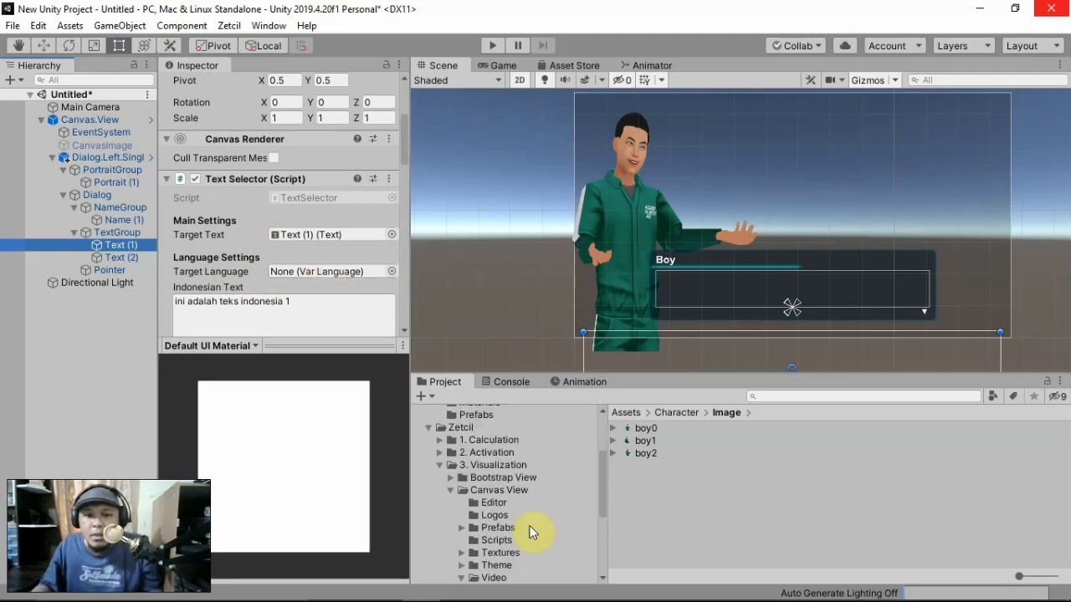
left_click(439, 440)
left_click(451, 453)
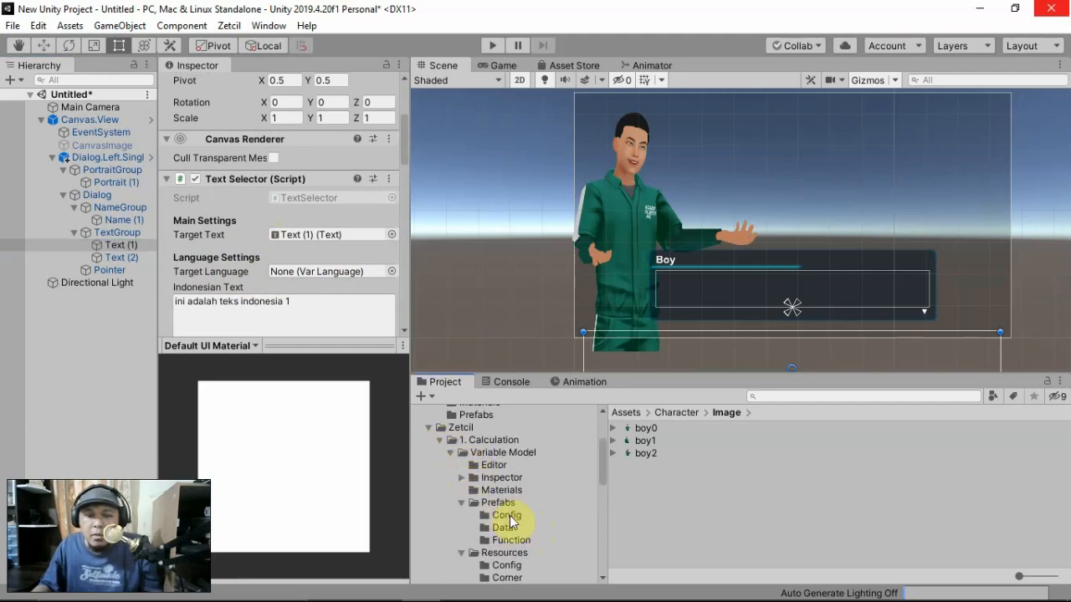
left_click(507, 516)
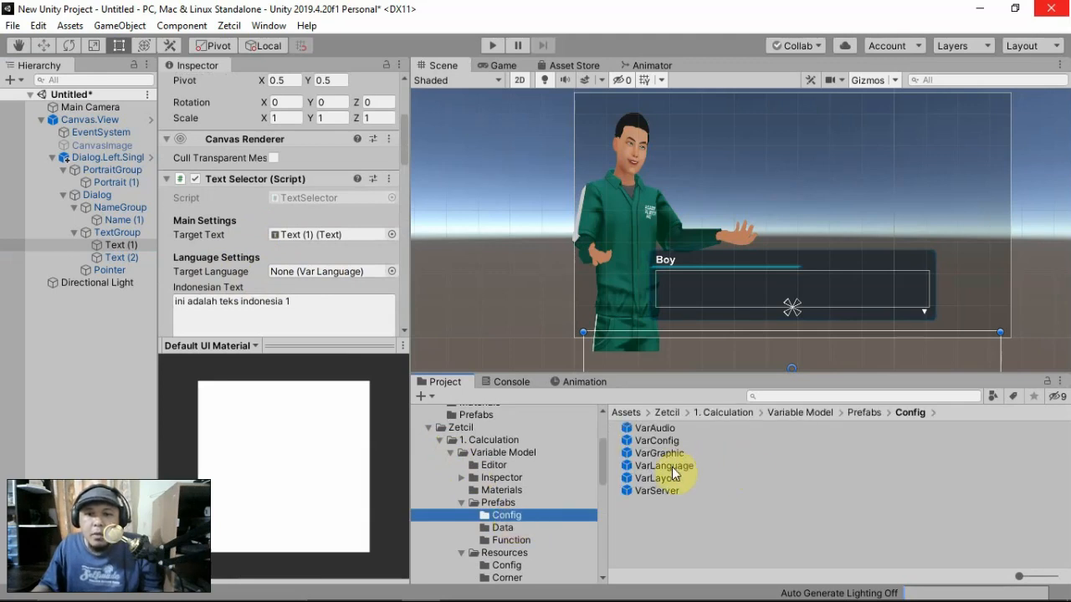
left_click_drag(672, 466, 515, 315)
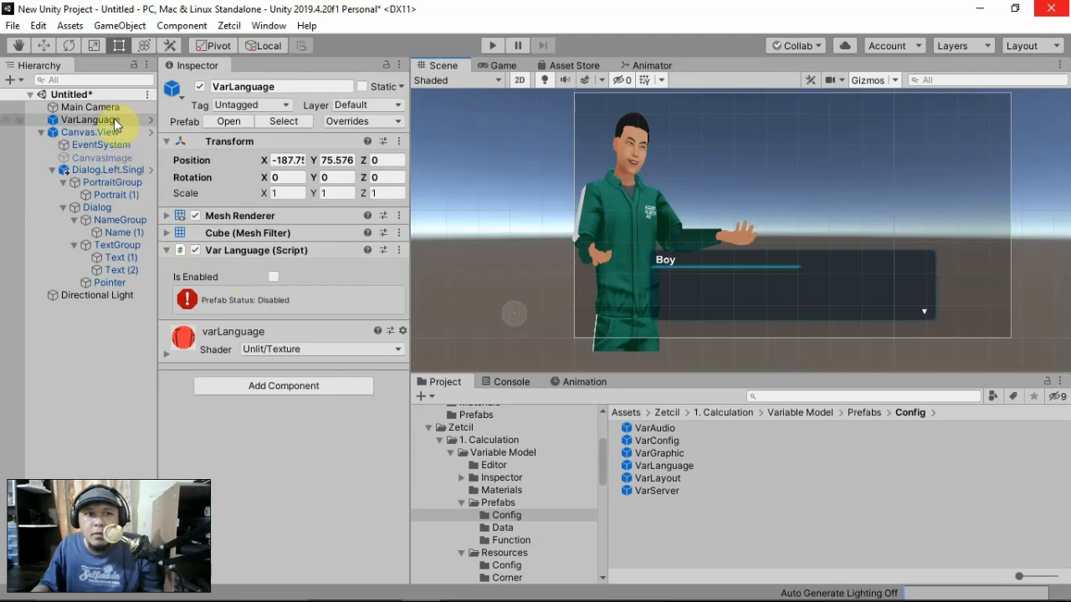
- Turn off VarLanguage's Mesh Renderer, enable its Var Language script with Operation Type Runtime, and test the scene in play mode
left_click(88, 120)
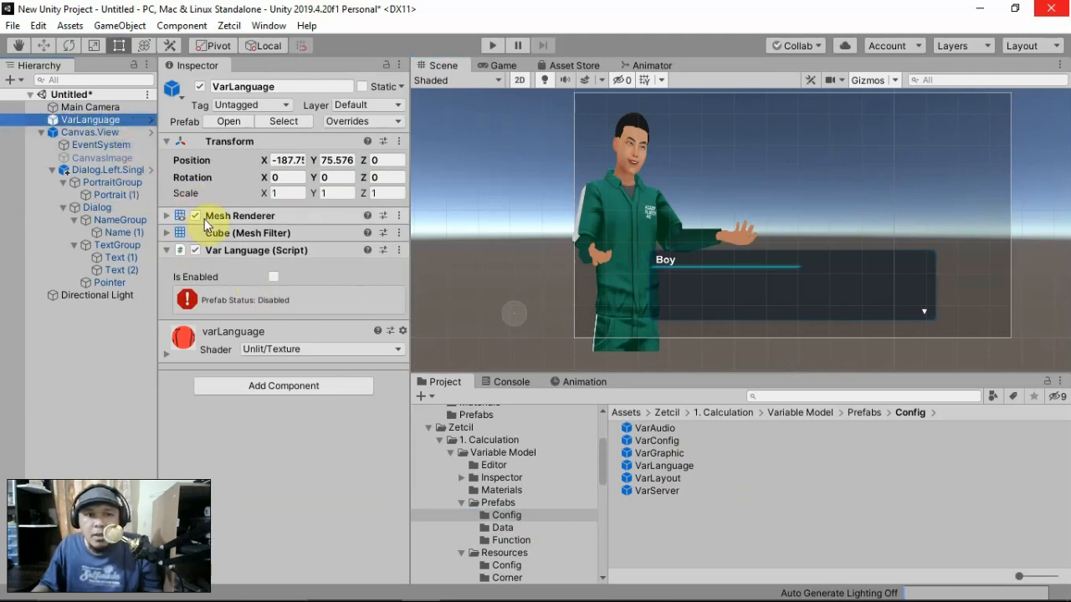
left_click(195, 216)
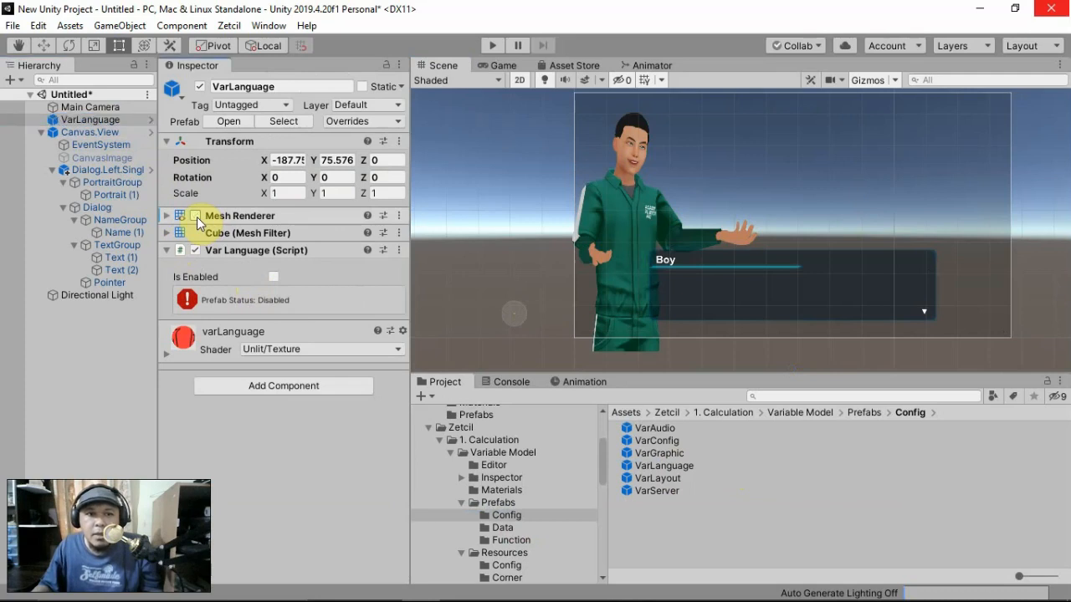
left_click(272, 277)
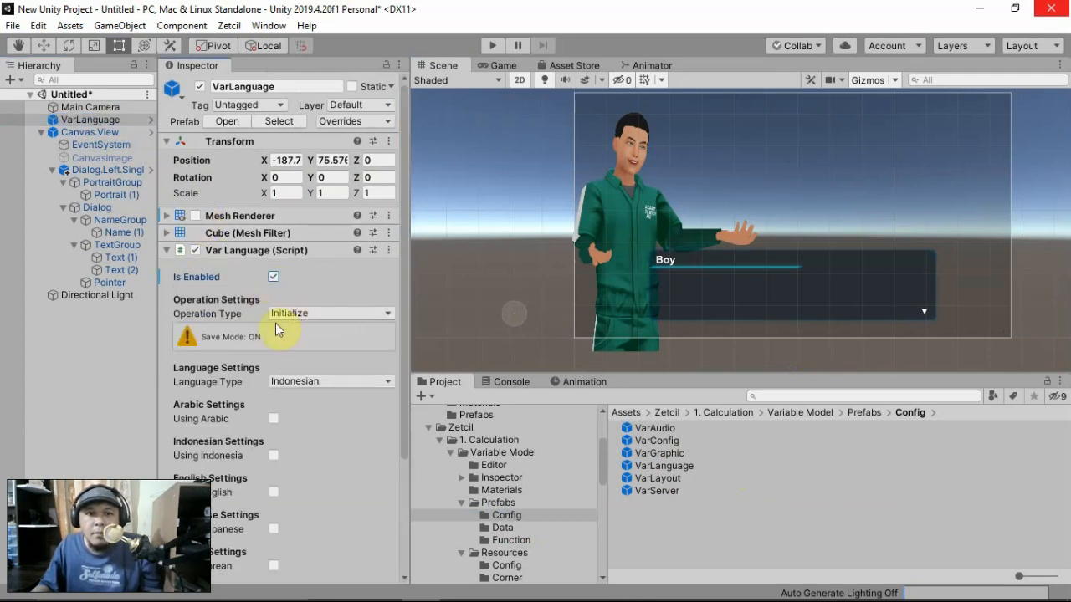
left_click(312, 313)
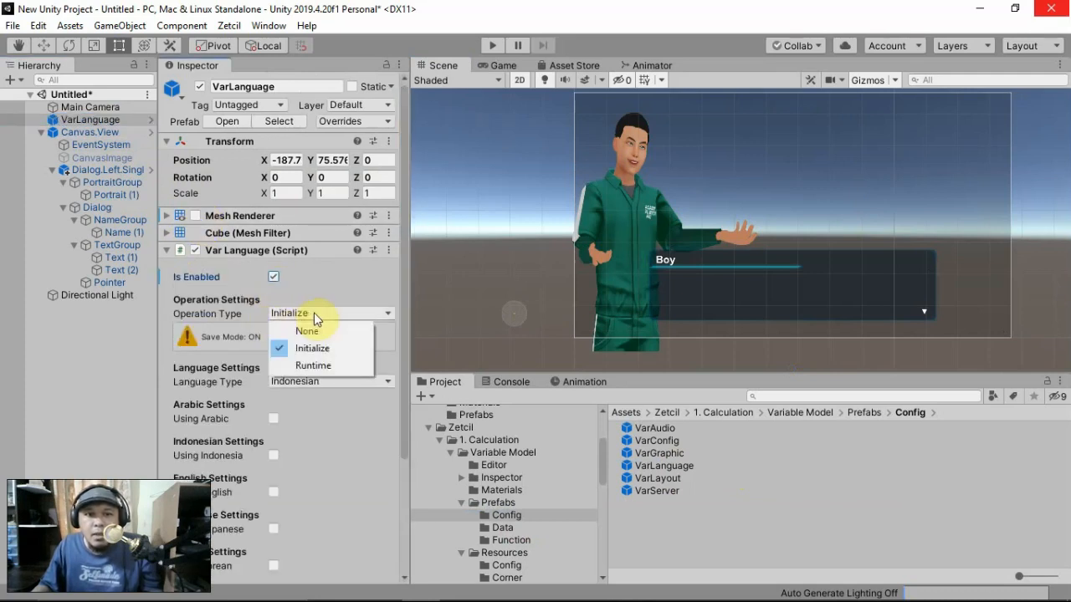
left_click(335, 365)
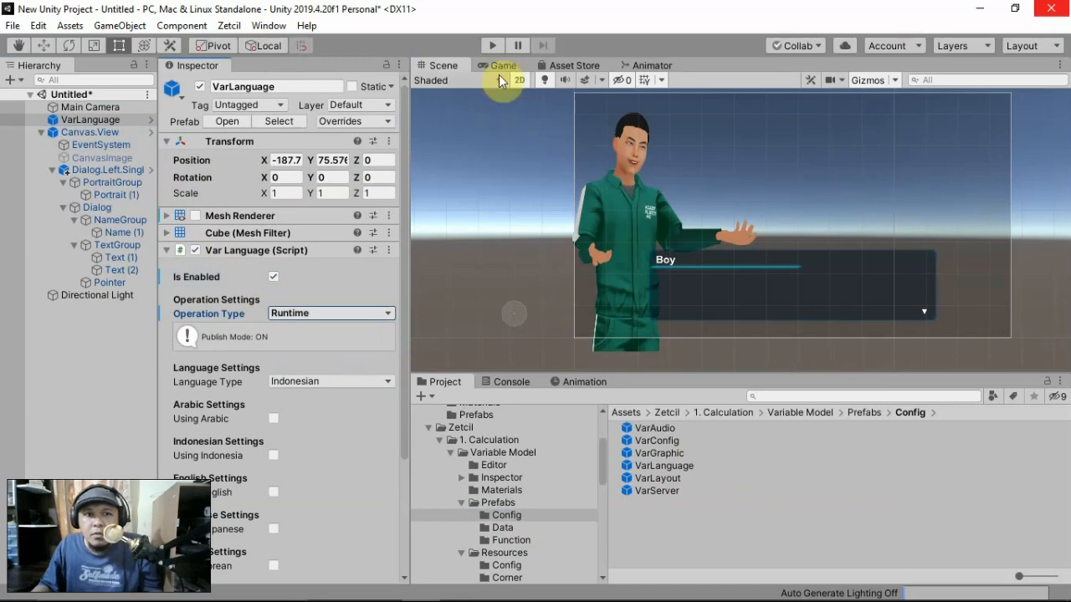
left_click(492, 45)
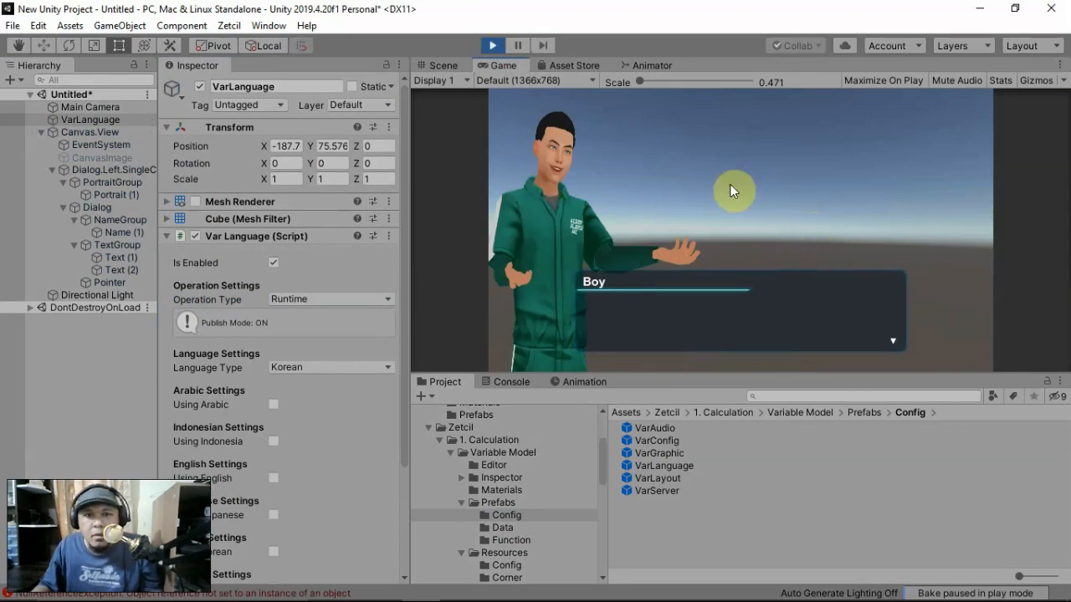
left_click(492, 45)
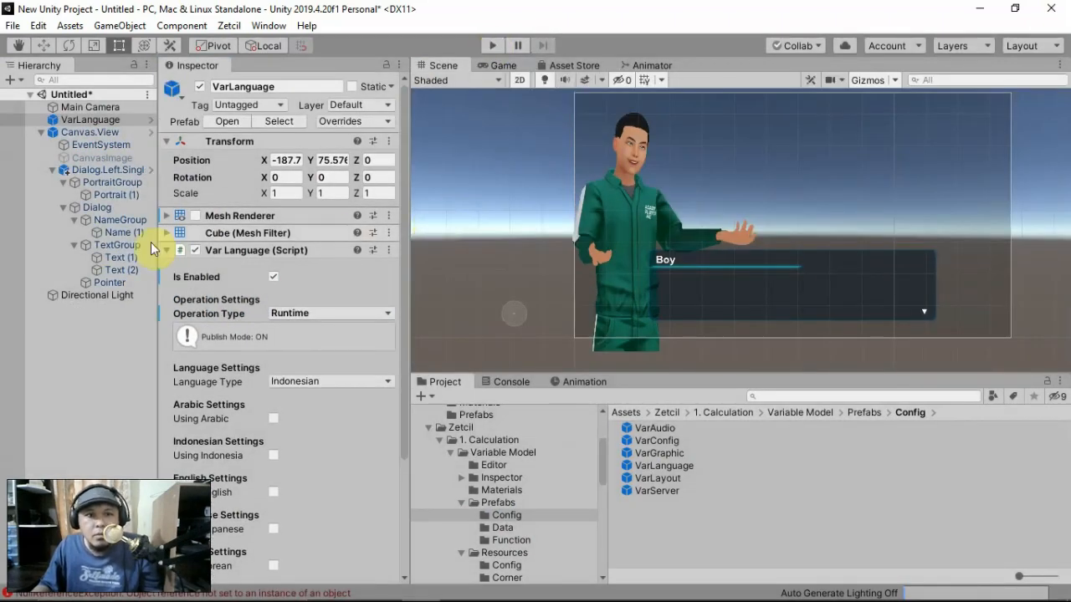
- Assign VarLanguage as the Target Language of Text (1) and Text (2) in the TextGroup, and test the scene in play mode
left_click(130, 260)
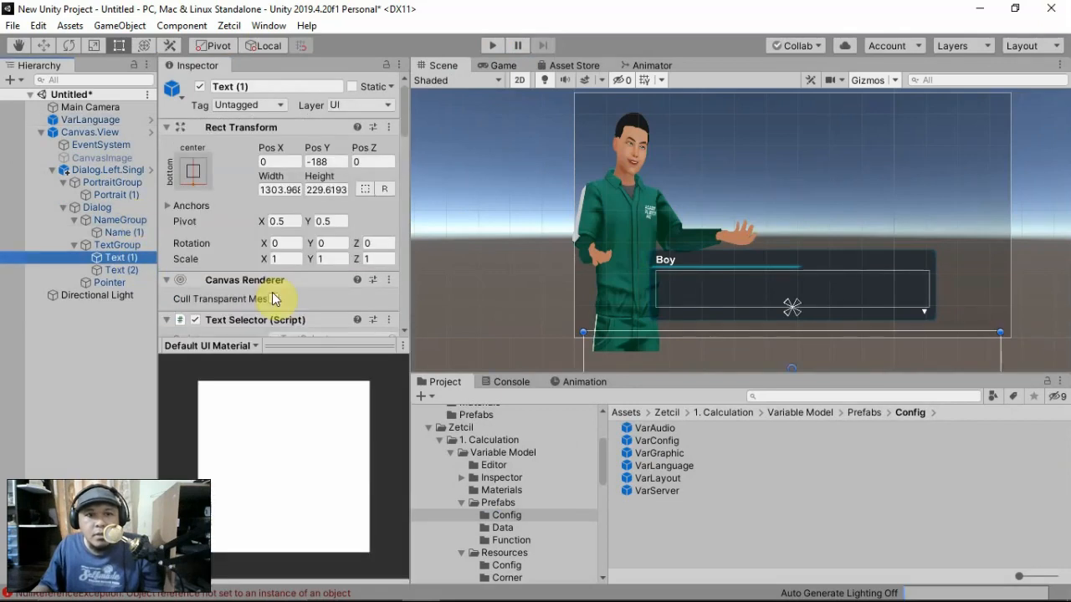
scroll(270, 263, "down", 5)
left_click_drag(74, 123, 287, 133)
left_click_drag(128, 123, 295, 132)
left_click(115, 270)
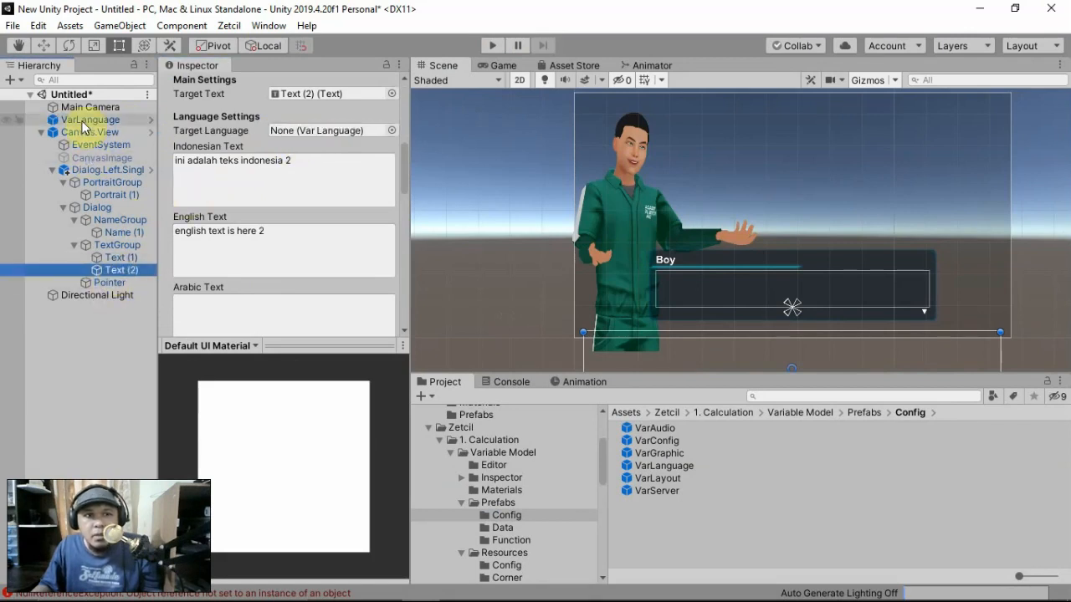
left_click_drag(87, 123, 297, 136)
scroll(304, 229, "down", 10)
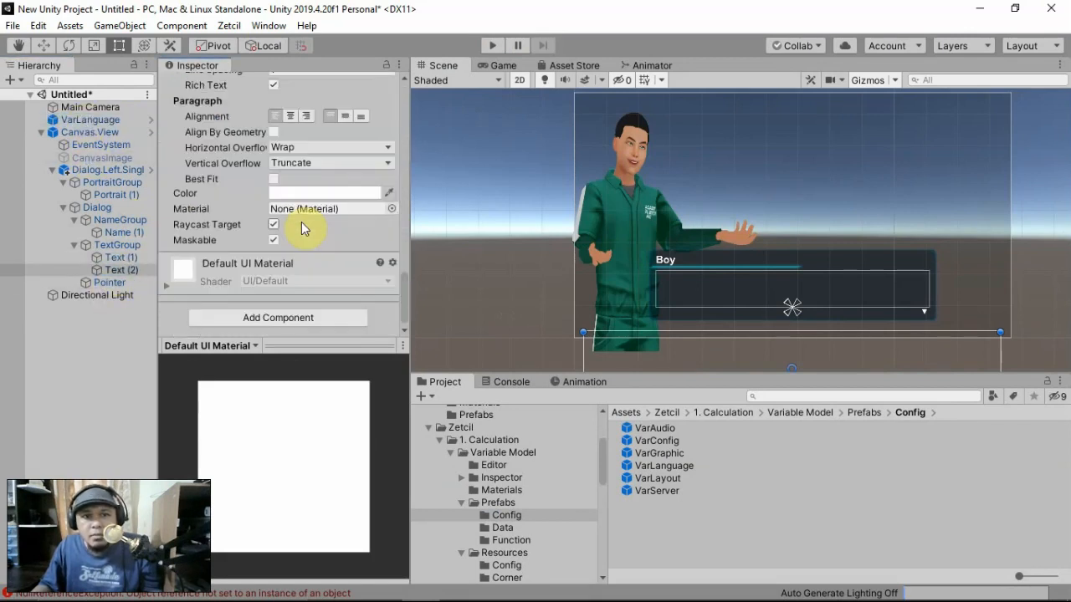
scroll(303, 226, "up", 15)
scroll(307, 220, "down", 3)
left_click(493, 47)
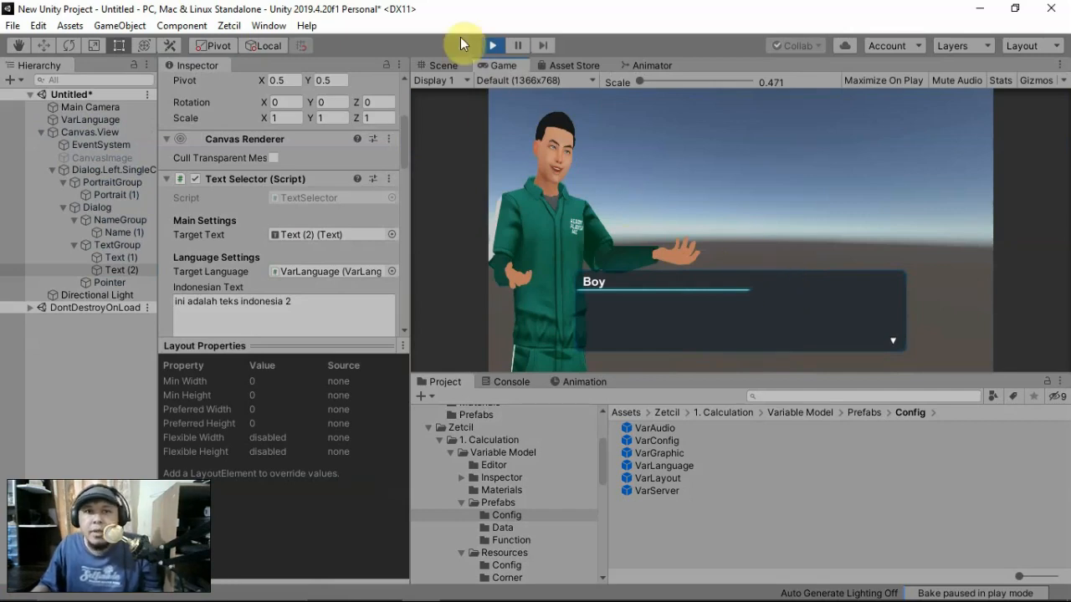
left_click(494, 46)
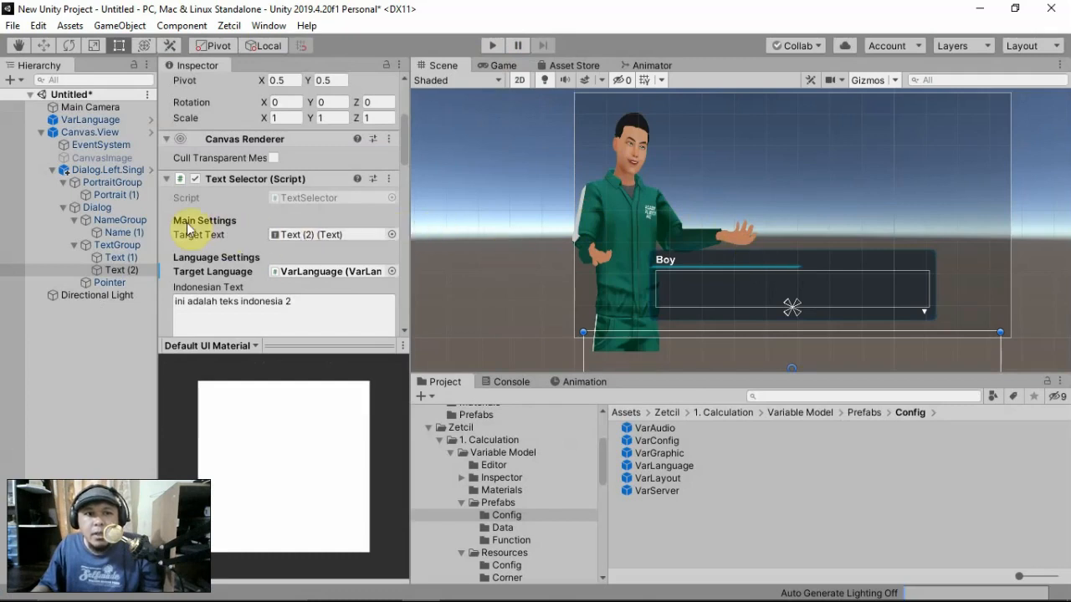
- Enable Start On Start in the Dialog Controller of Dialog.Left.SingleCharacter and test the dialog in play mode
left_click(112, 172)
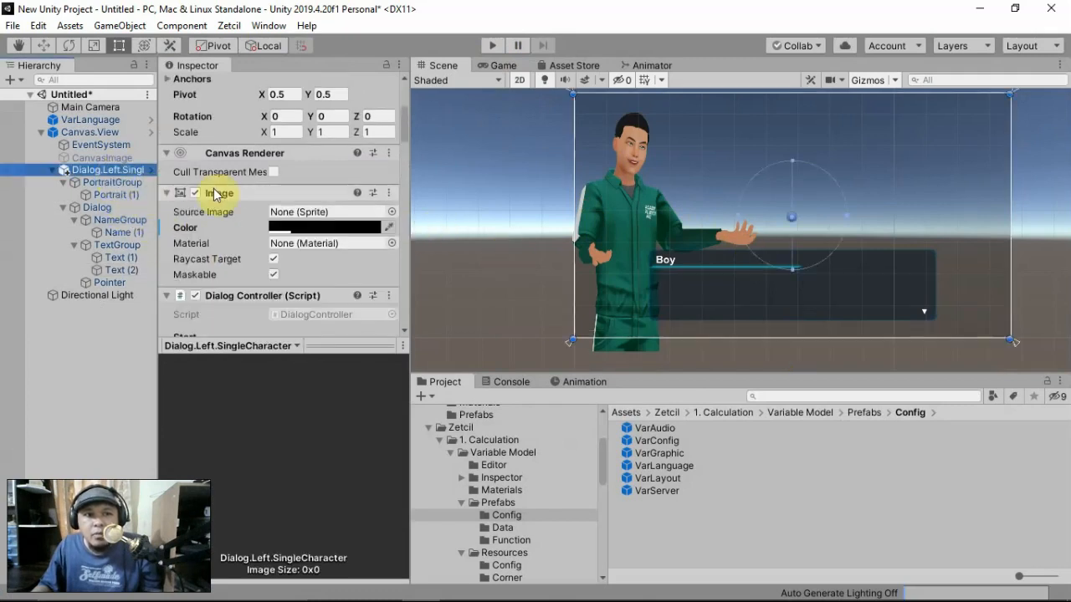
scroll(227, 230, "up", 3)
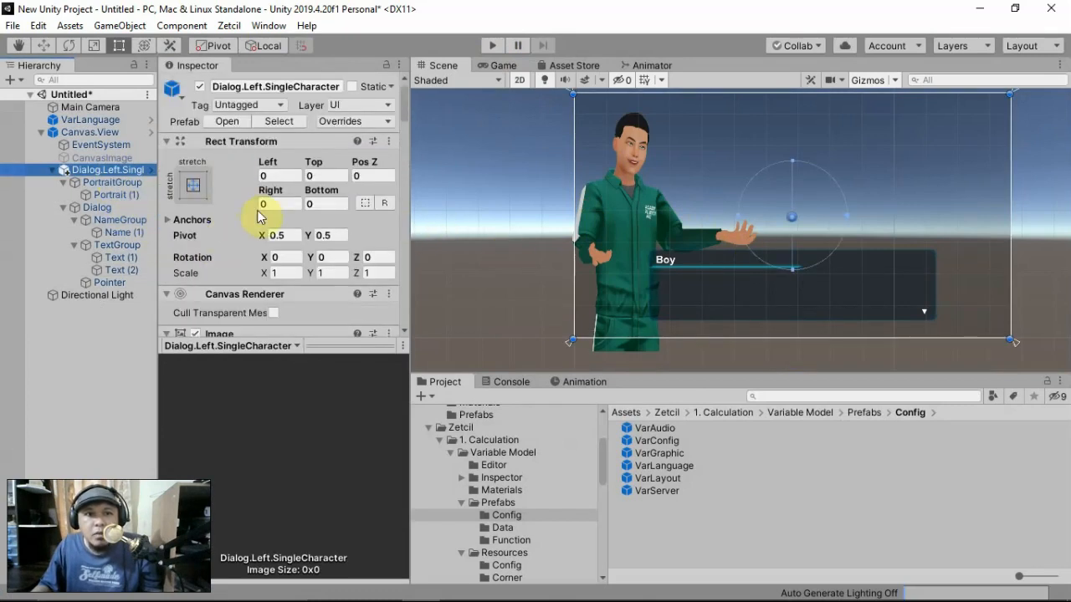
scroll(257, 216, "down", 6)
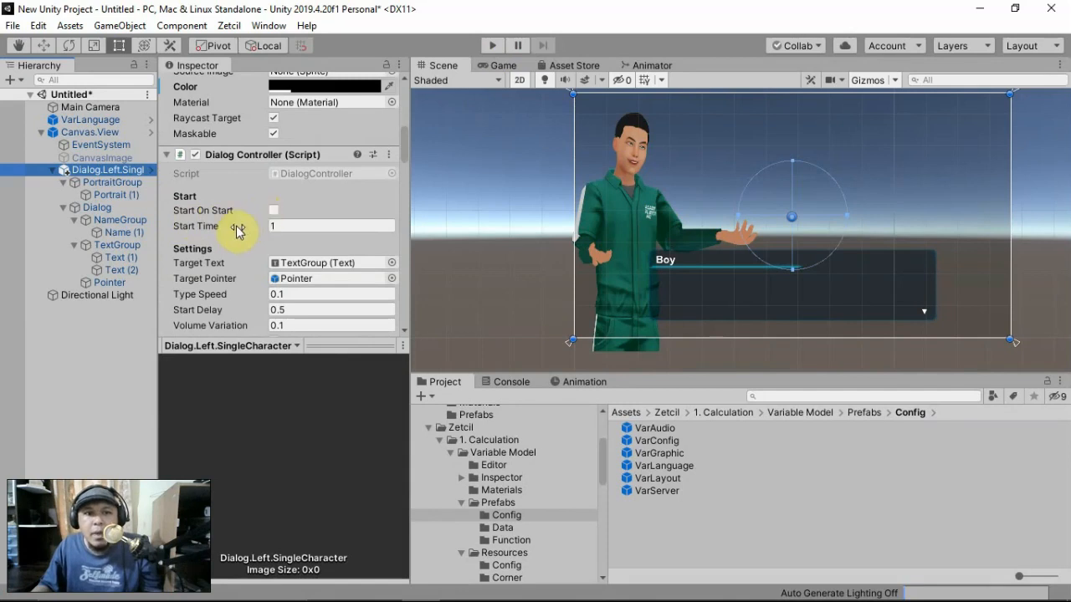
scroll(252, 271, "down", 5)
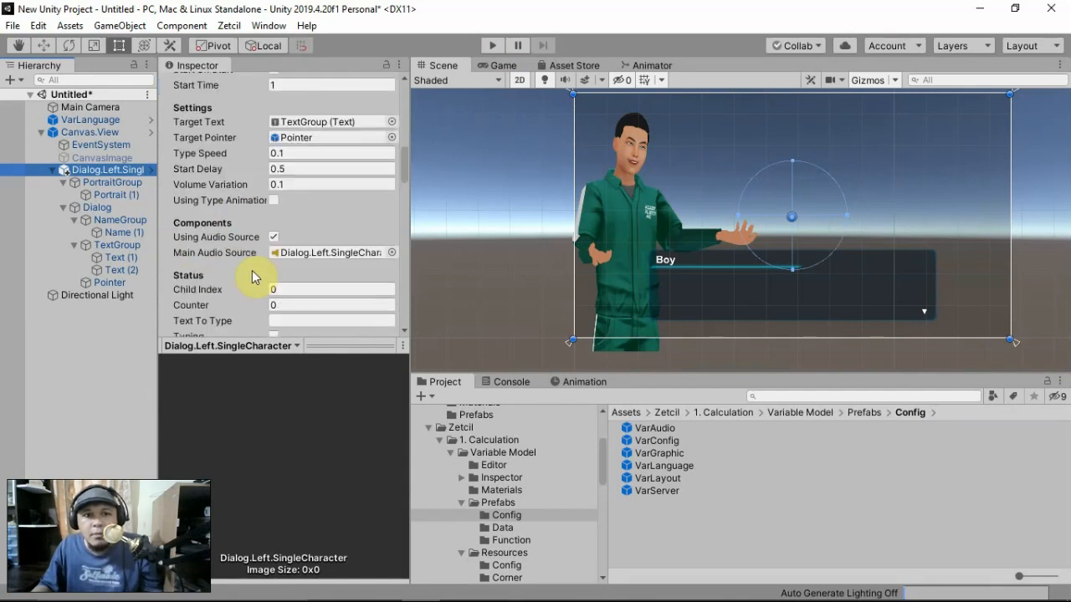
scroll(252, 271, "up", 5)
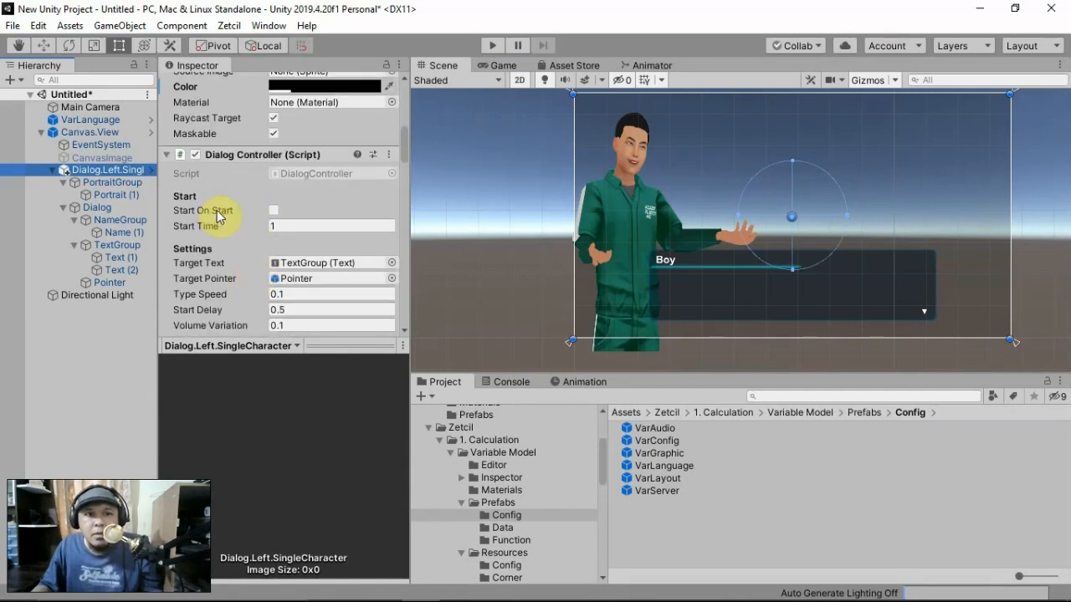
left_click(274, 210)
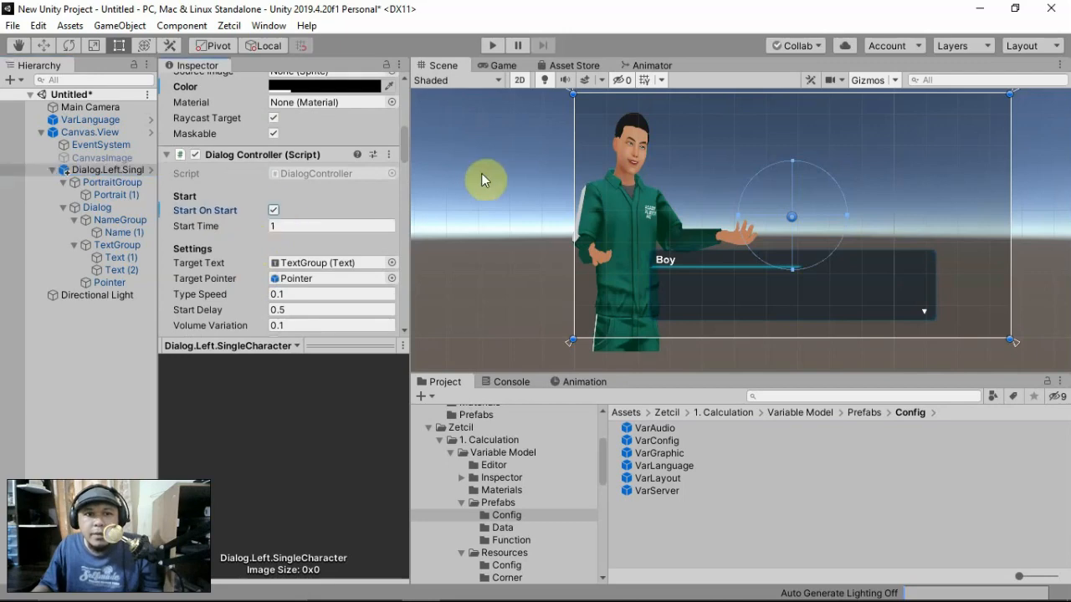
left_click(492, 46)
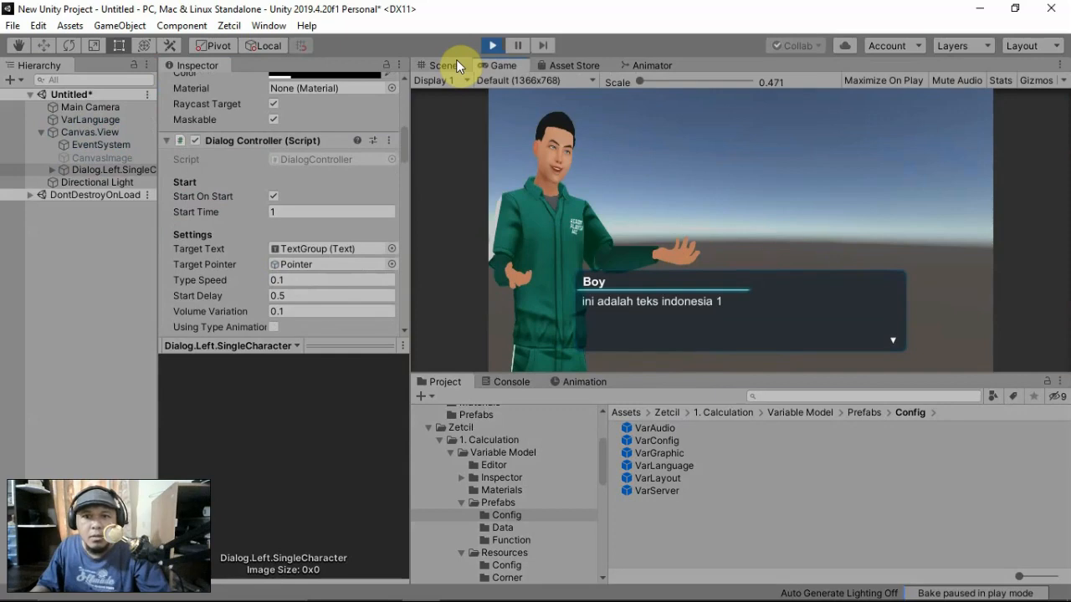
left_click(493, 45)
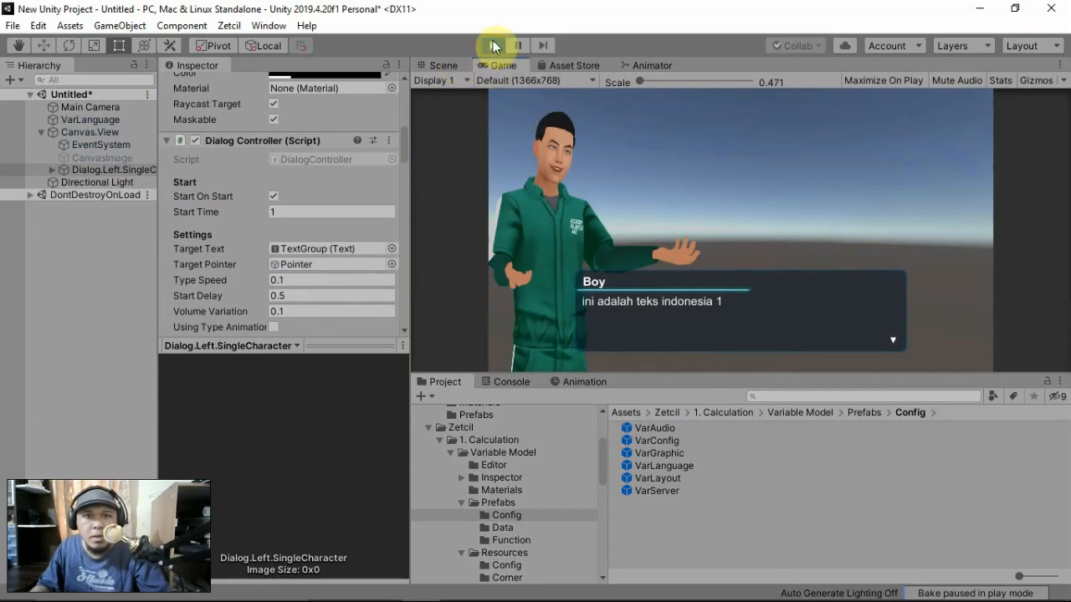
- Enable Using Type Animation in the Dialog Controller and play the scene, advancing through both dialog texts
scroll(330, 213, "down", 3)
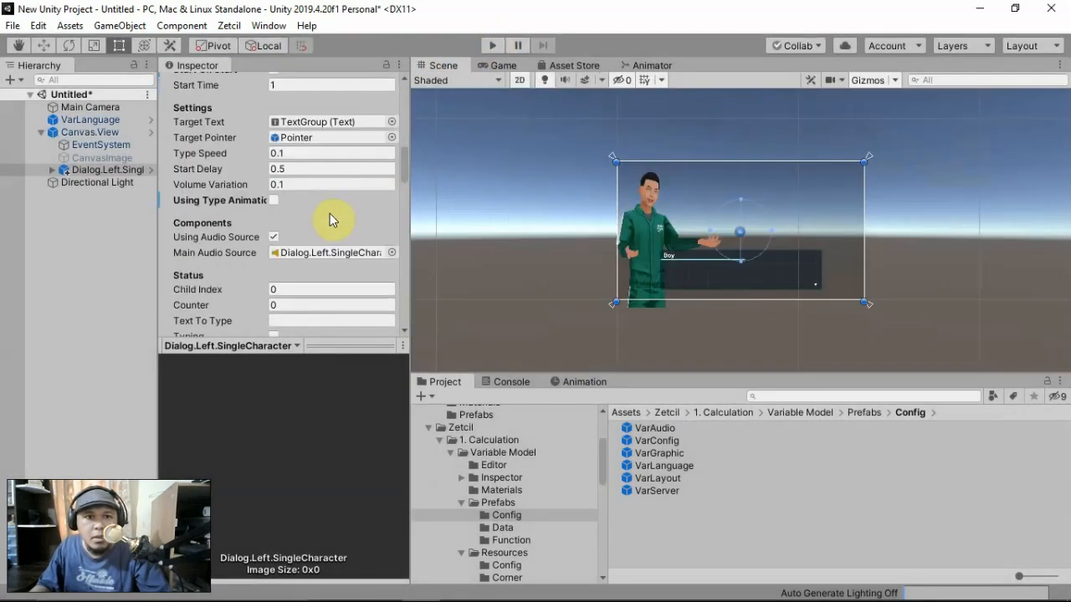
left_click(274, 200)
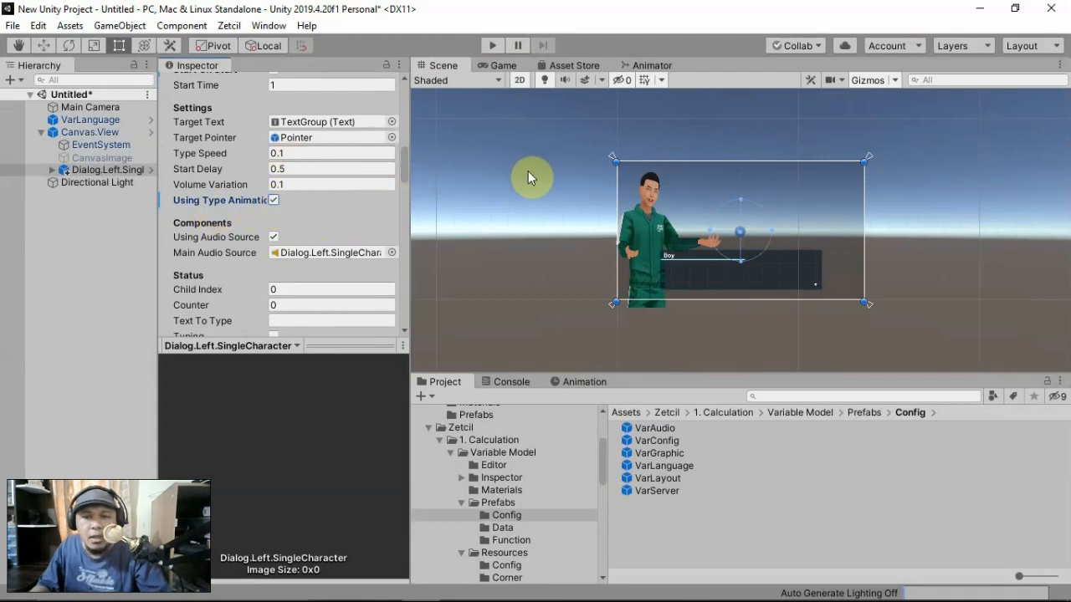
left_click(494, 45)
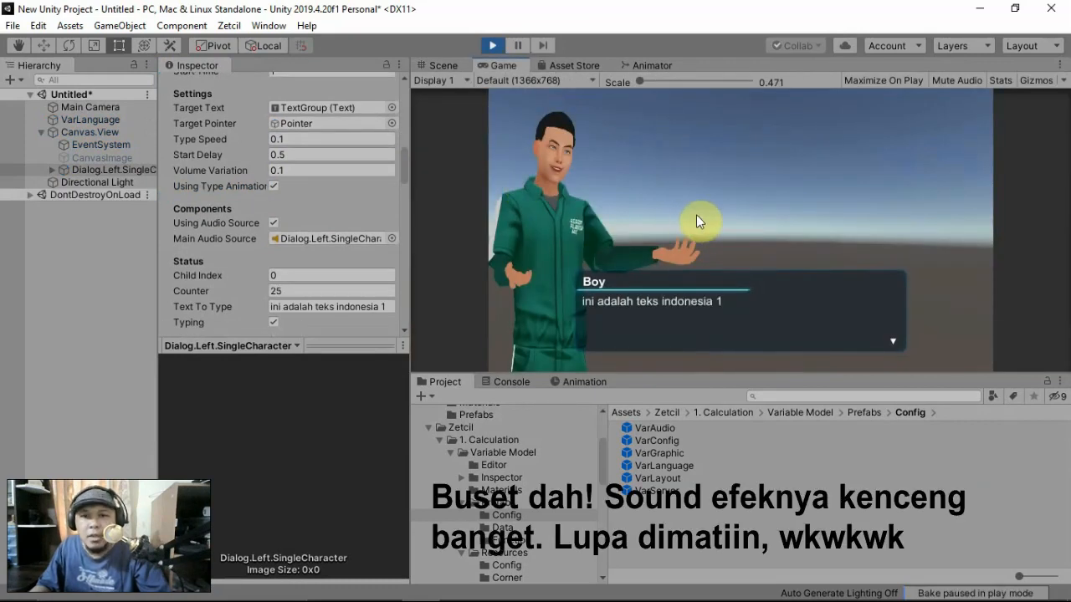
left_click(812, 312)
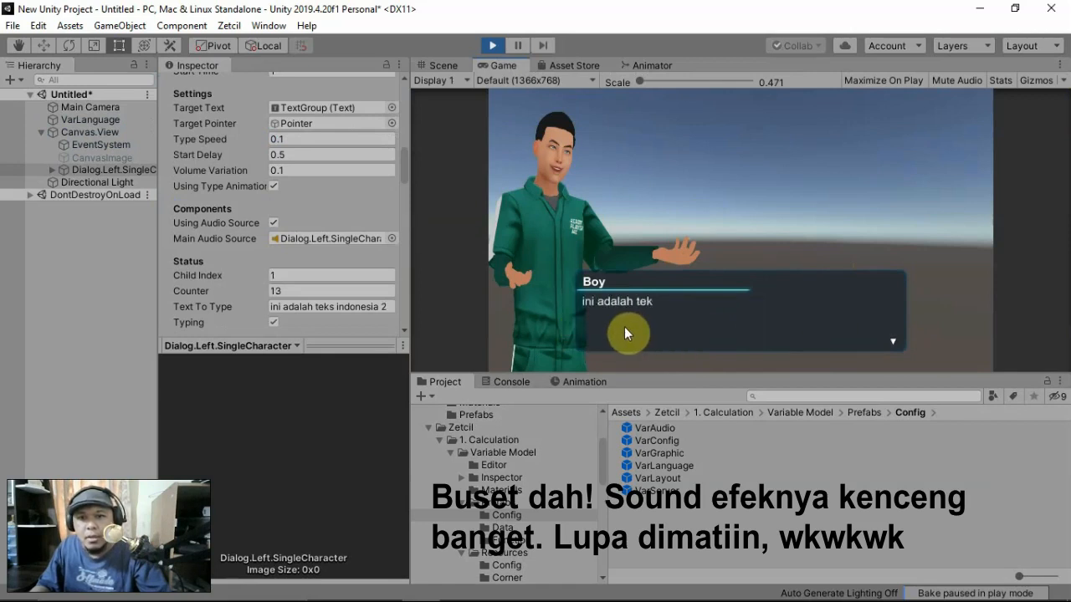
left_click(783, 325)
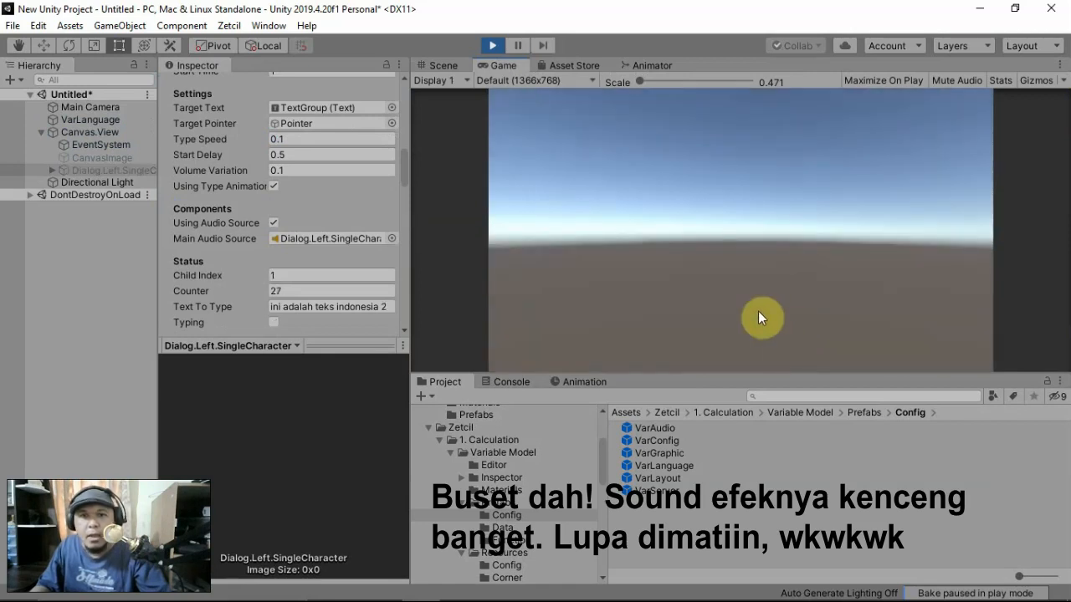
left_click(493, 45)
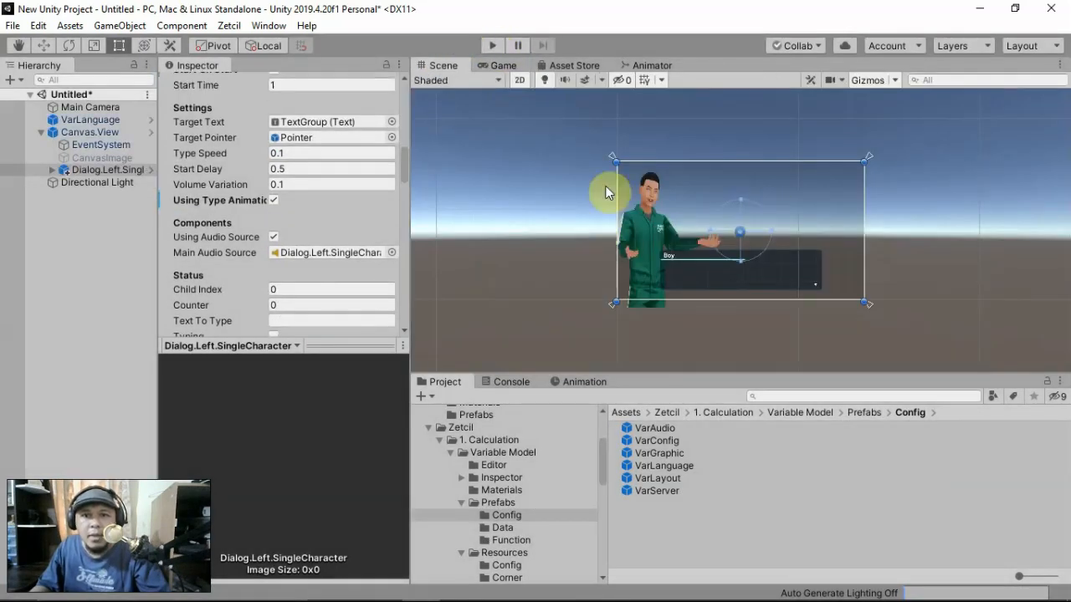
- Set the Indonesian Text of Text (1) in the dialog's TextGroup to "Halo apa kabar? Nama saya Boy"
left_click(57, 171)
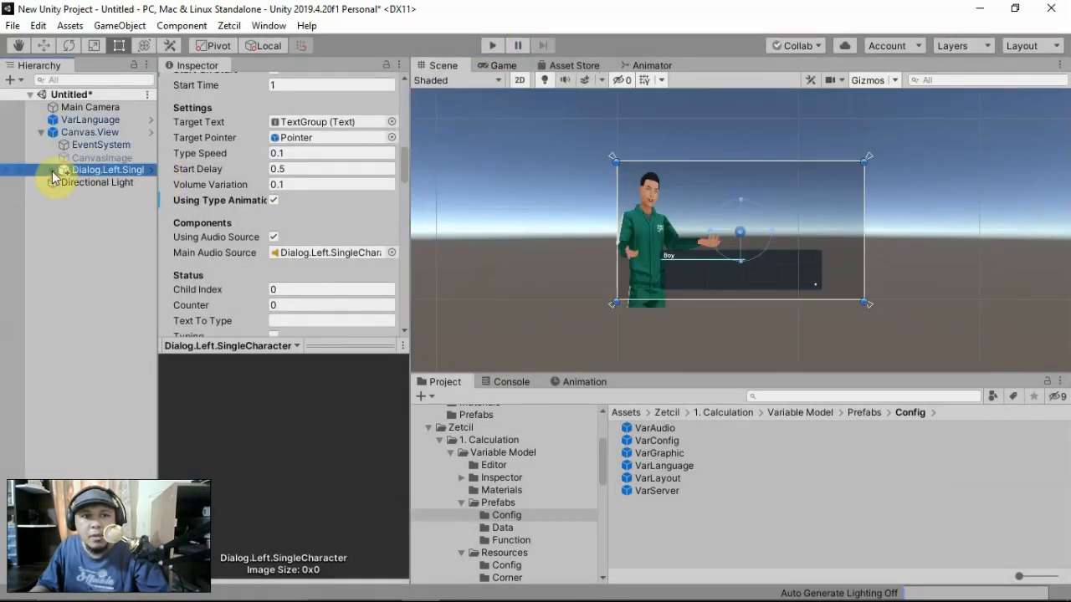
left_click(52, 169)
left_click_drag(159, 272, 204, 274)
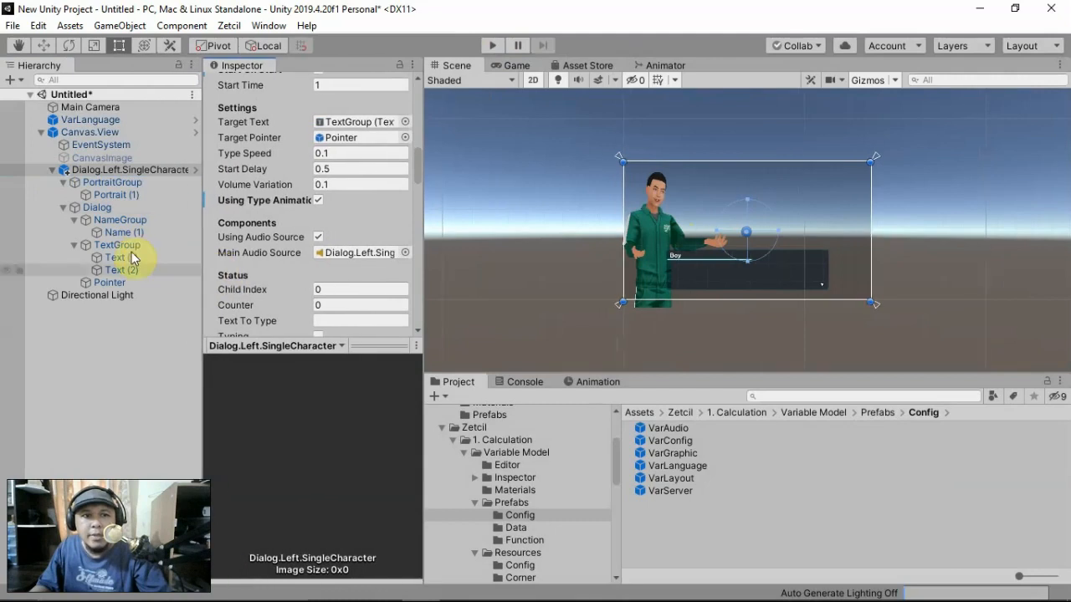
left_click(121, 257)
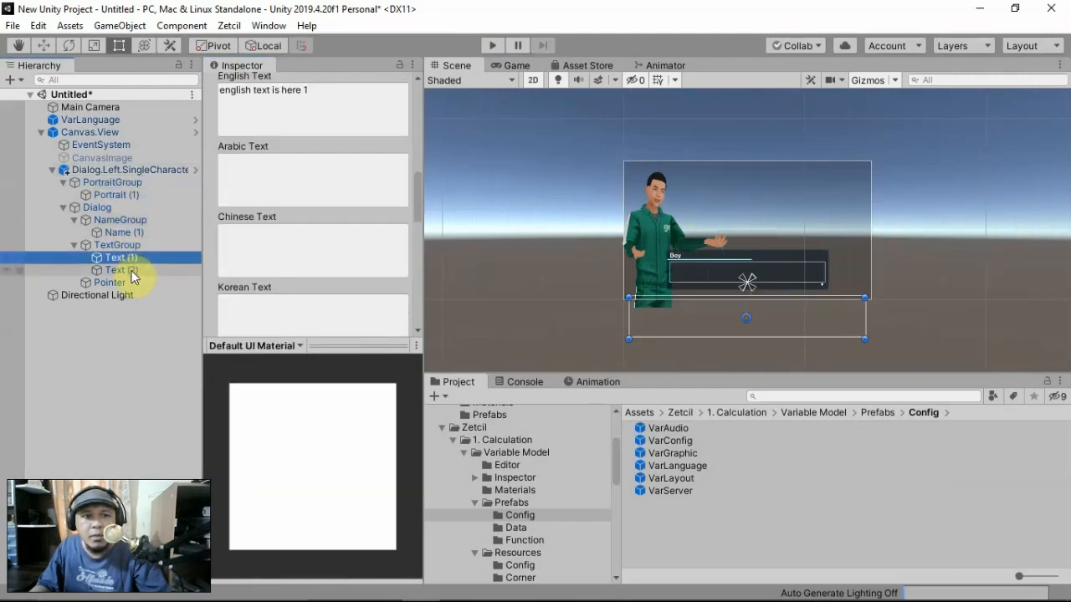
left_click(129, 271)
left_click(124, 259)
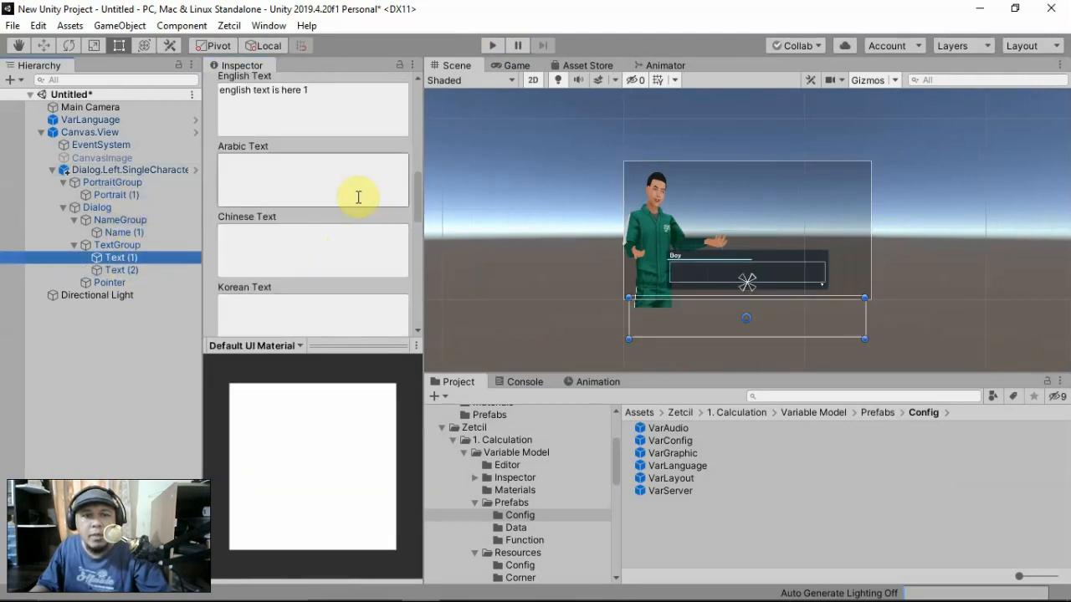
scroll(358, 198, "up", 3)
left_click(367, 163)
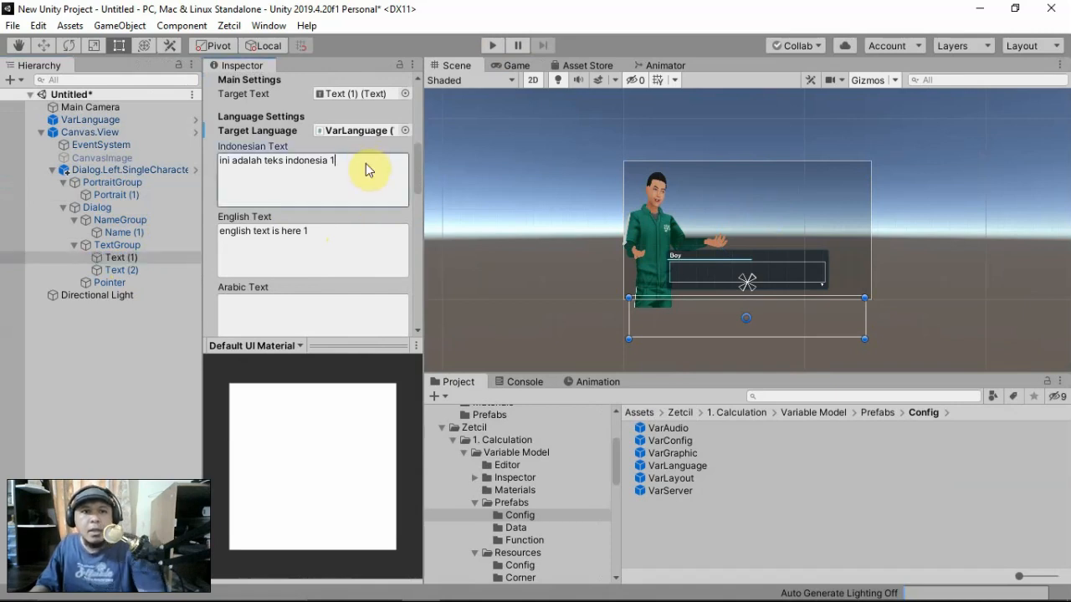
type("Ha")
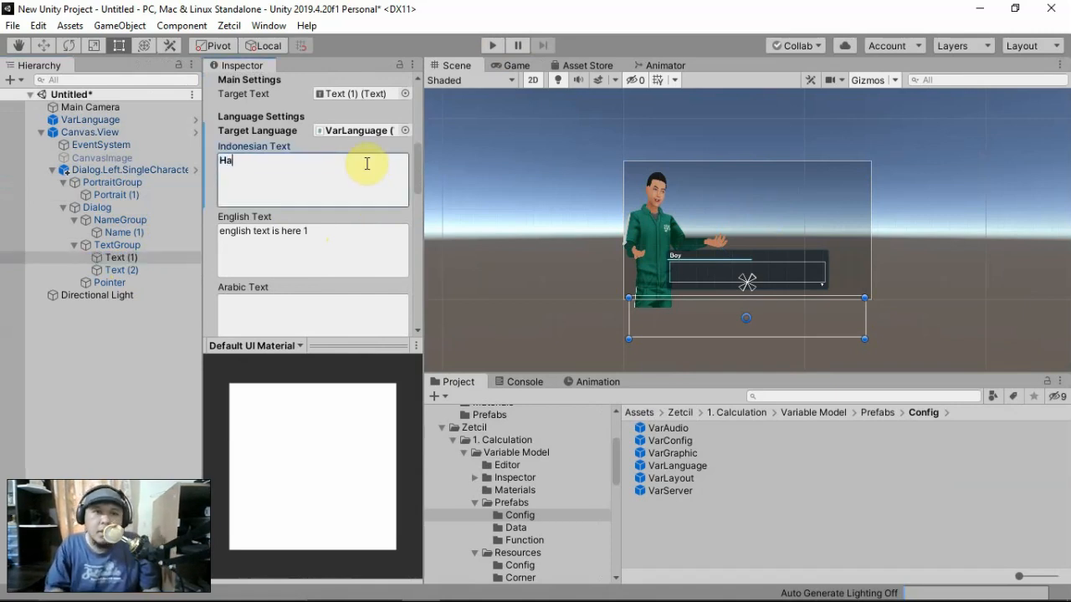
type("lo apa kabar?")
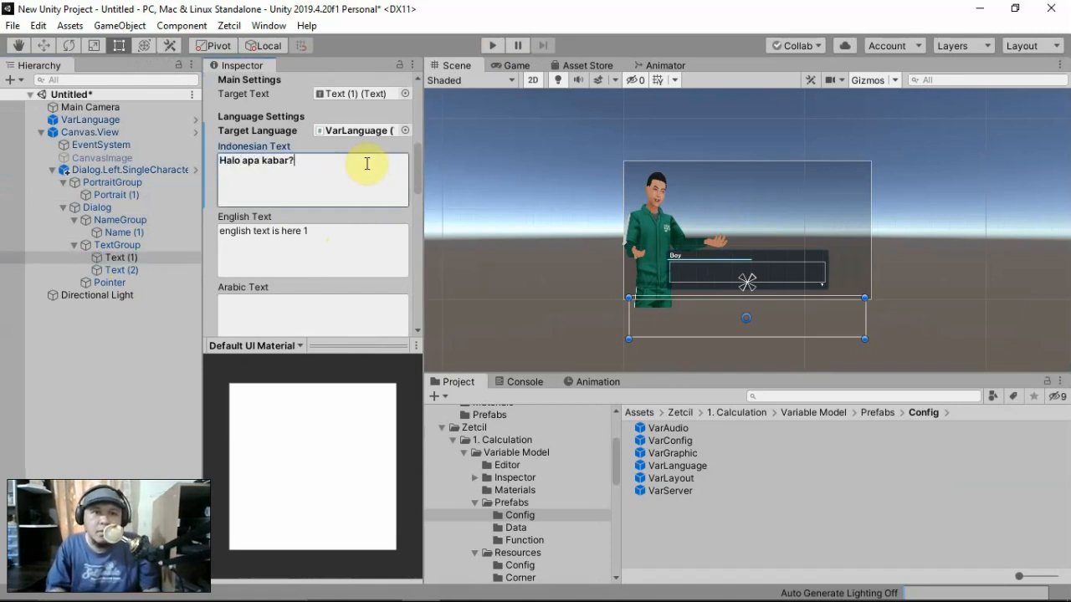
type(" Nama saya Boy")
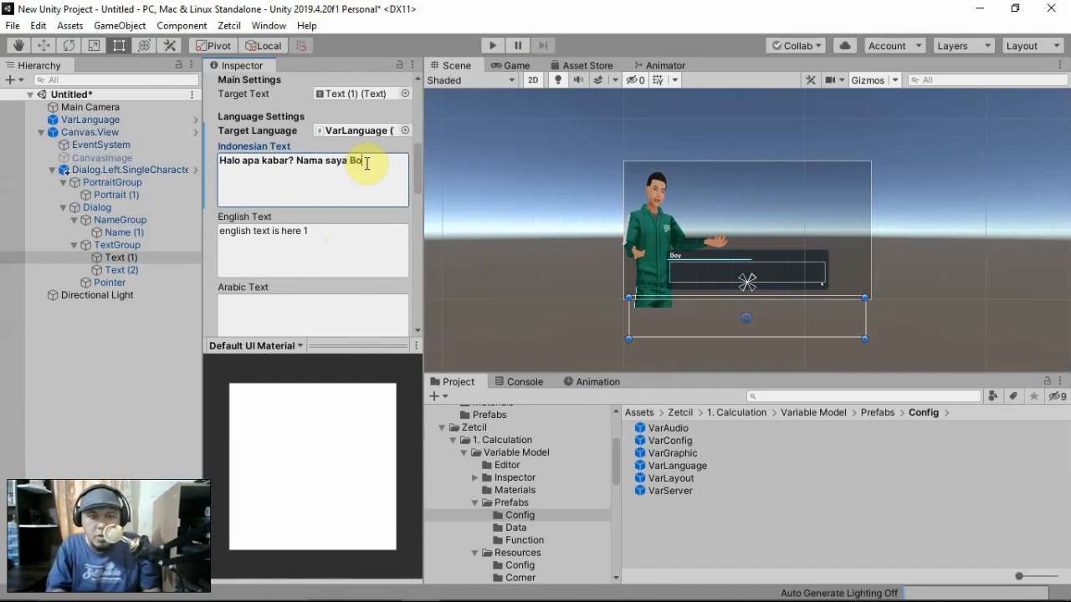
- Set the Indonesian Text of Text (2) to "Selamat datang di aplikasi ini"
left_click(135, 271)
left_click(326, 174)
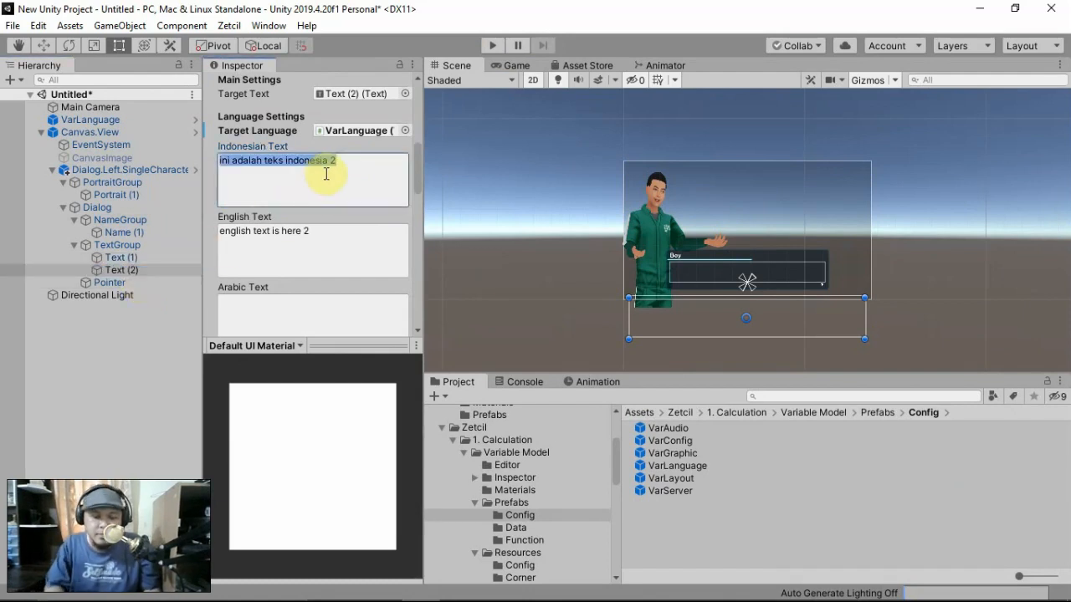
type("Selamat dayang")
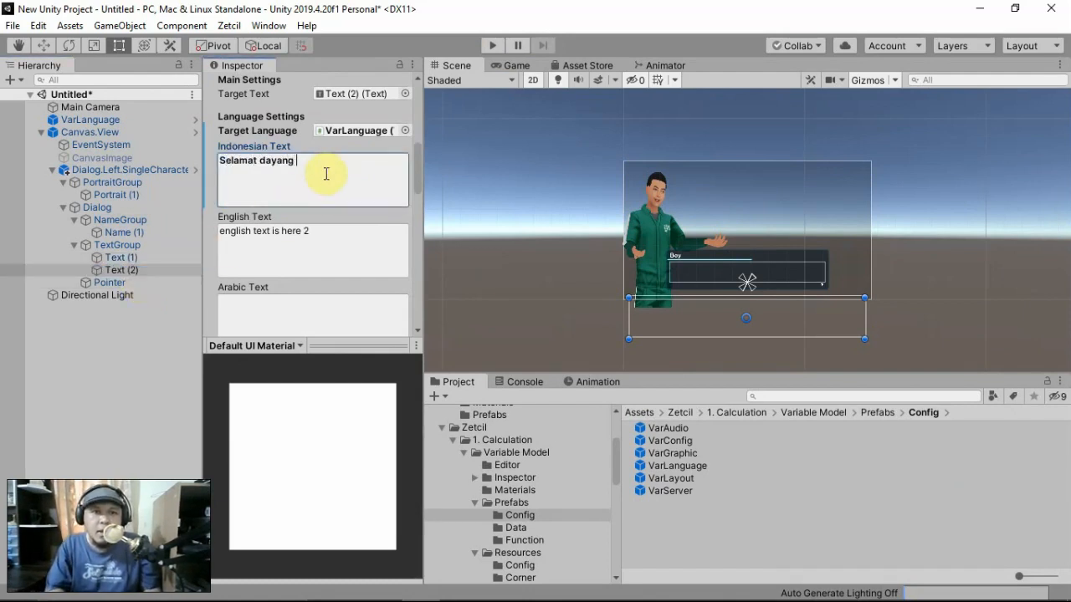
key("BackSpace")
key("BackSpace")
key("BackSpace")
key("BackSpace")
key("BackSpace")
key("BackSpace")
key("BackSpace")
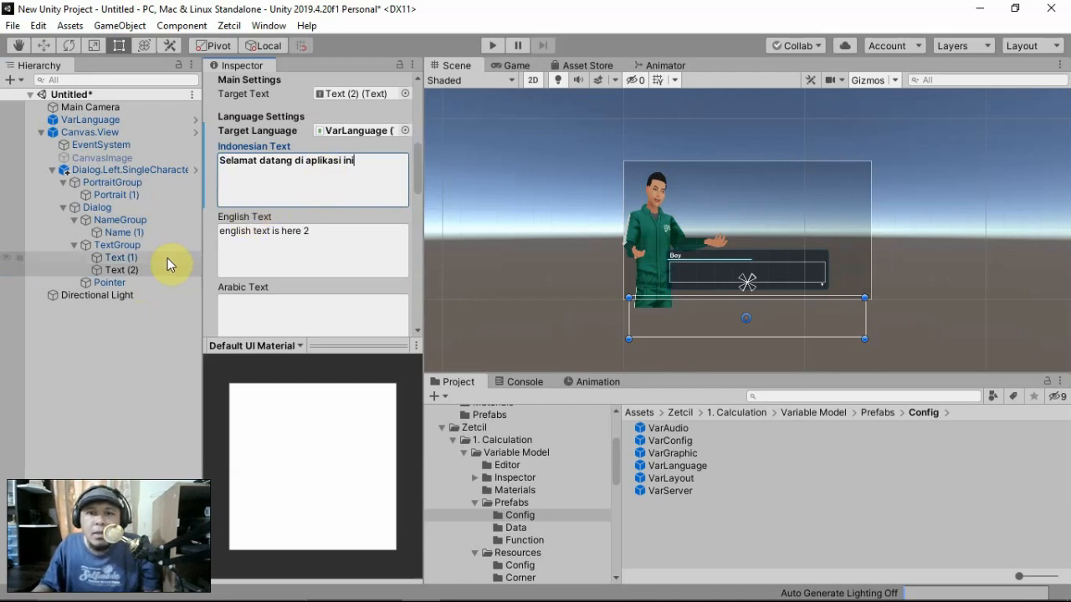
- Duplicate Text (2) in the TextGroup and set the copy's Indonesian Text to "Mari belajar bersama-sama"
left_click(123, 271)
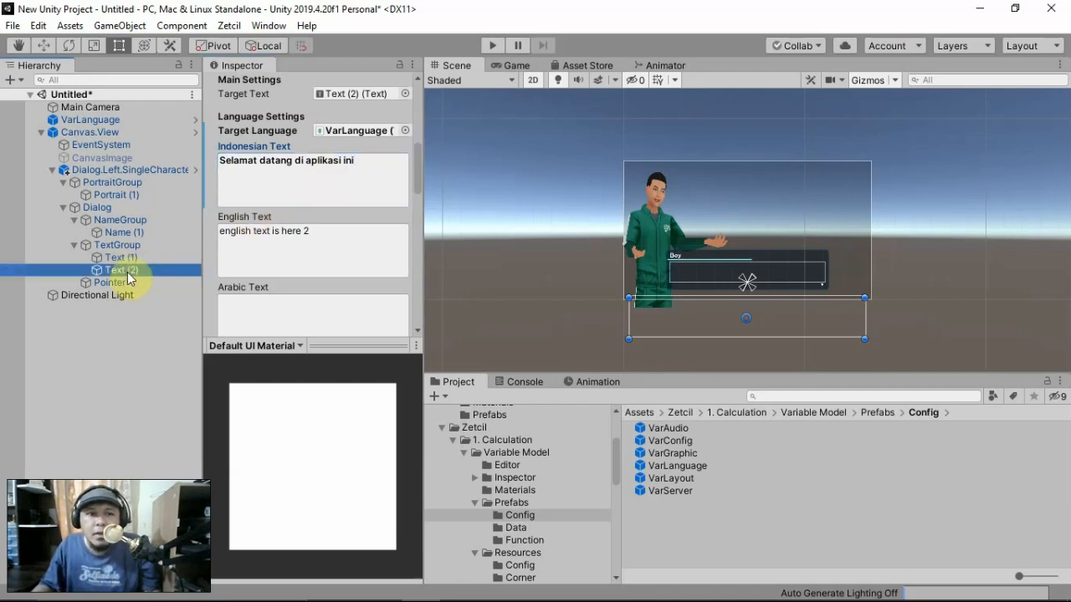
right_click(128, 278)
left_click(146, 337)
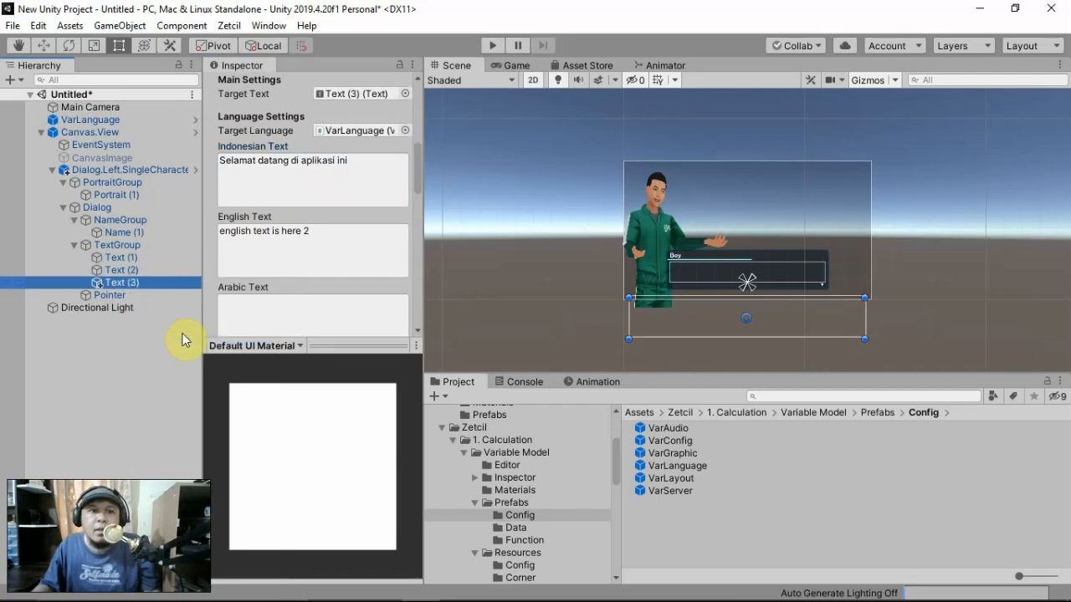
left_click(370, 167)
type("Mari belaj")
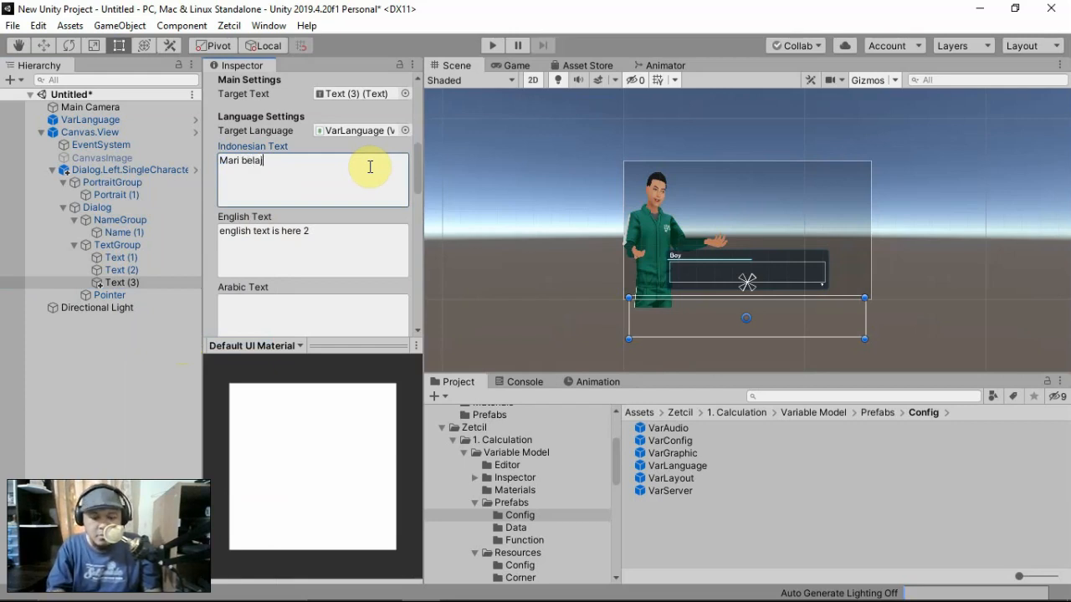
type("ar bersama-sama")
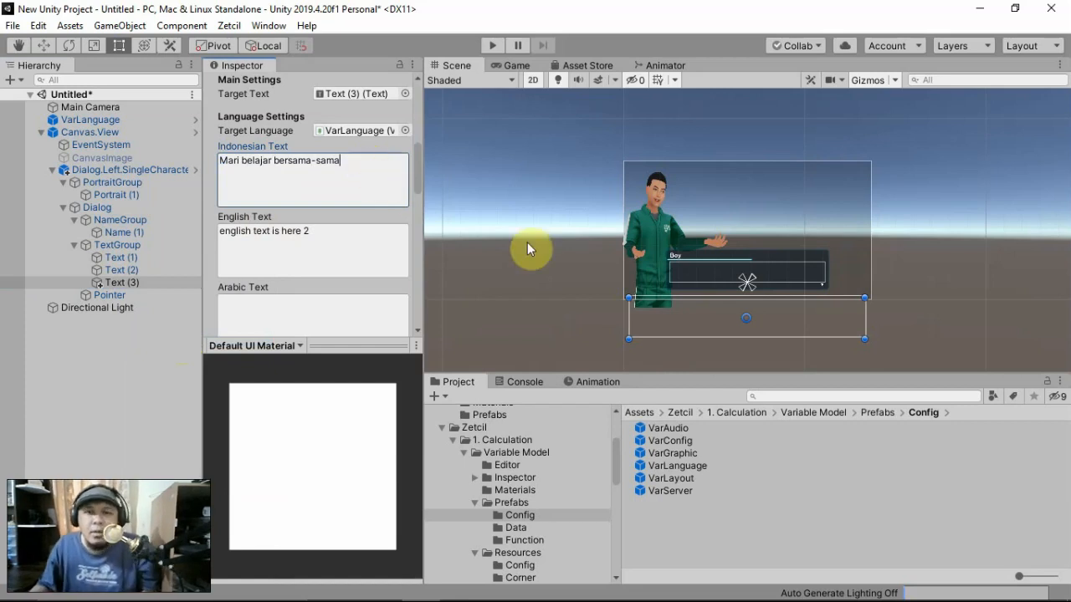
left_click(504, 247)
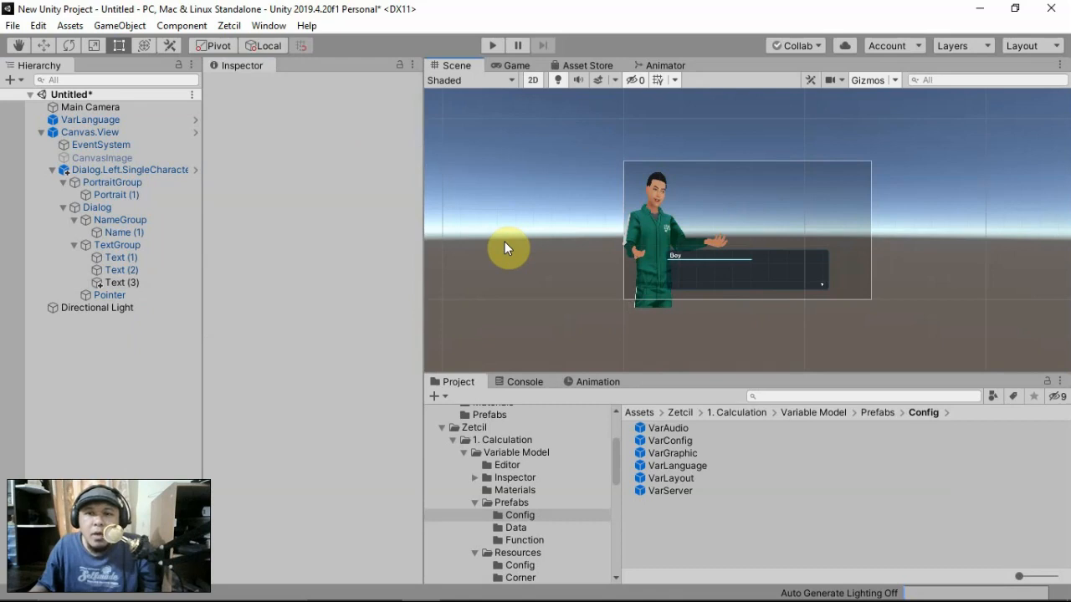
- Collapse Dialog.Left.SingleCharacter in the hierarchy and deactivate the object
left_click(83, 170)
left_click(53, 170)
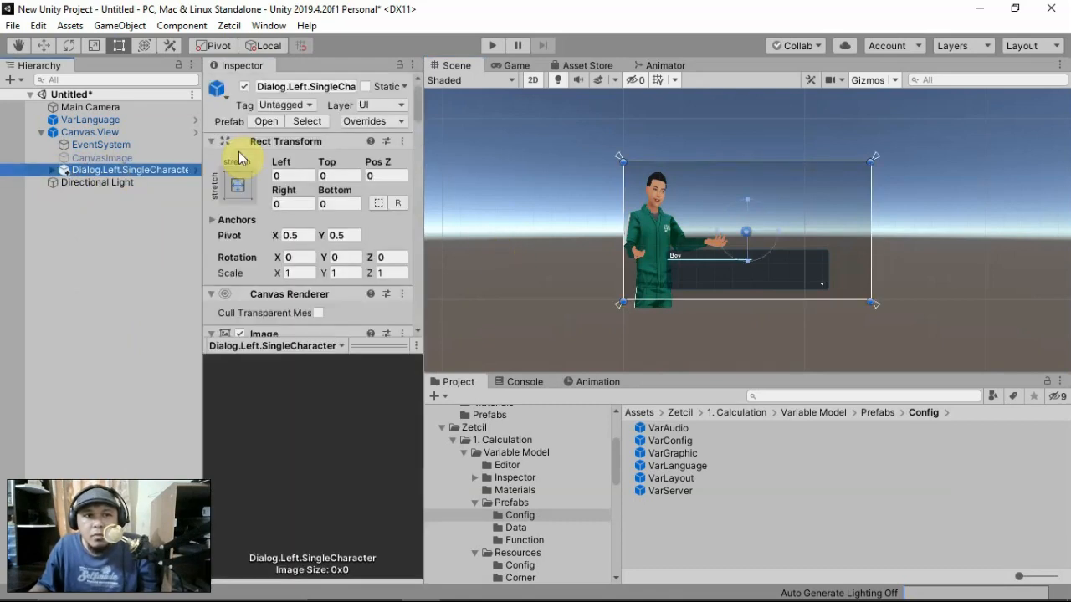
left_click(244, 86)
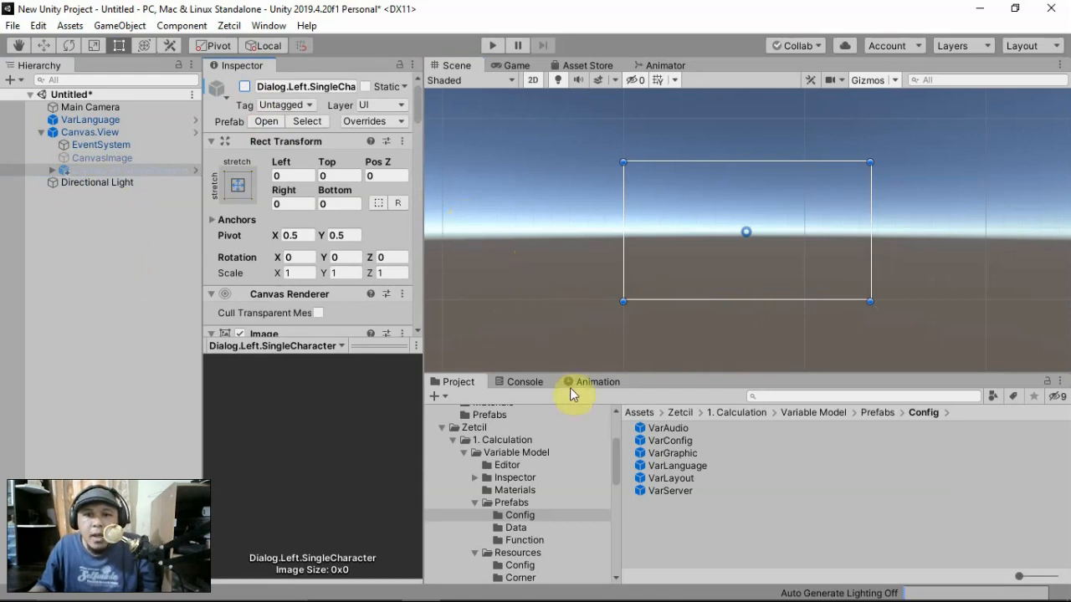
- Add the Dialog.Right.SingleCharacter prefab from the Novel Controller's SingleCharacter prefabs folder as a child of Canvas.View
scroll(569, 456, "down", 5)
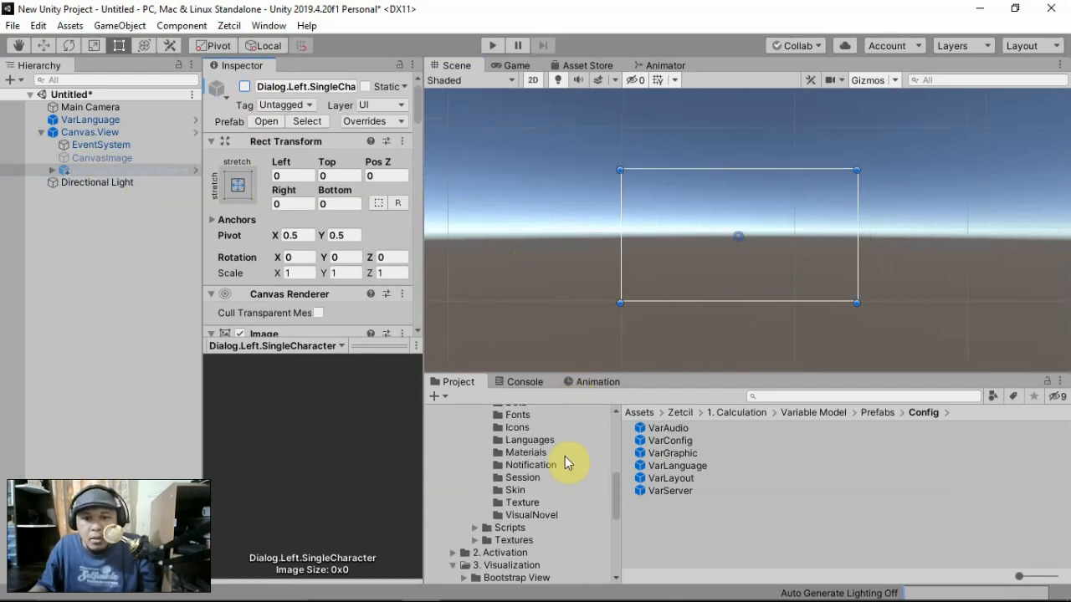
scroll(565, 462, "down", 2)
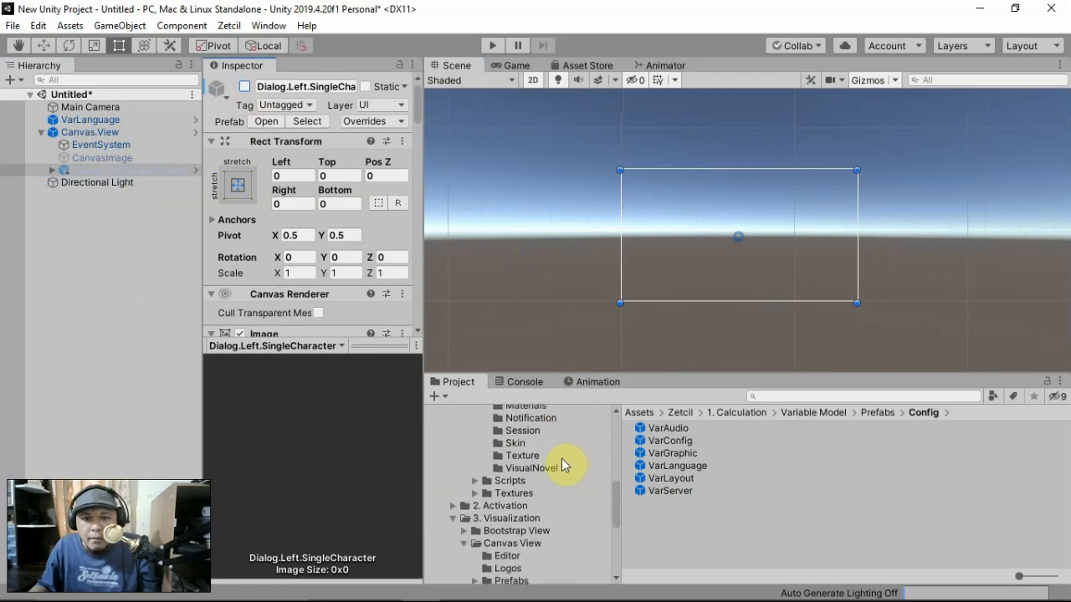
scroll(552, 460, "down", 4)
scroll(538, 500, "down", 3)
scroll(536, 502, "down", 2)
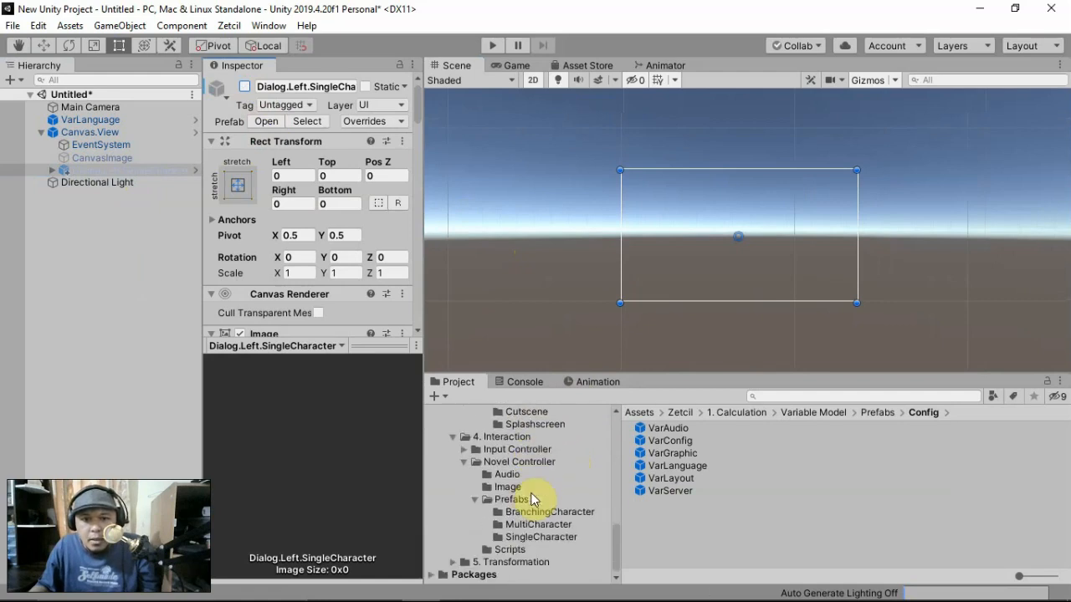
left_click(544, 537)
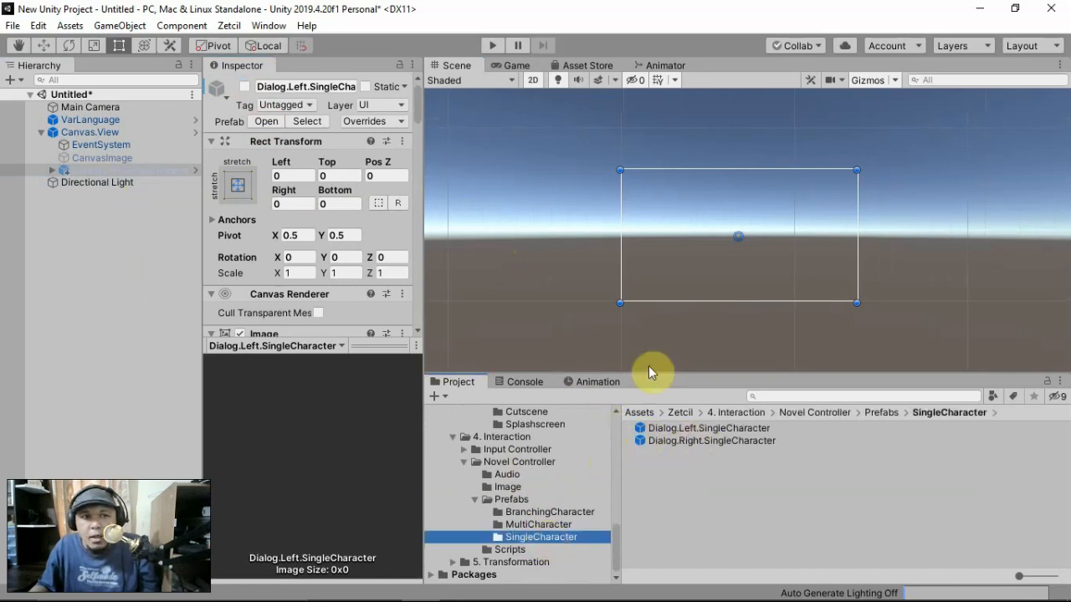
left_click(737, 441)
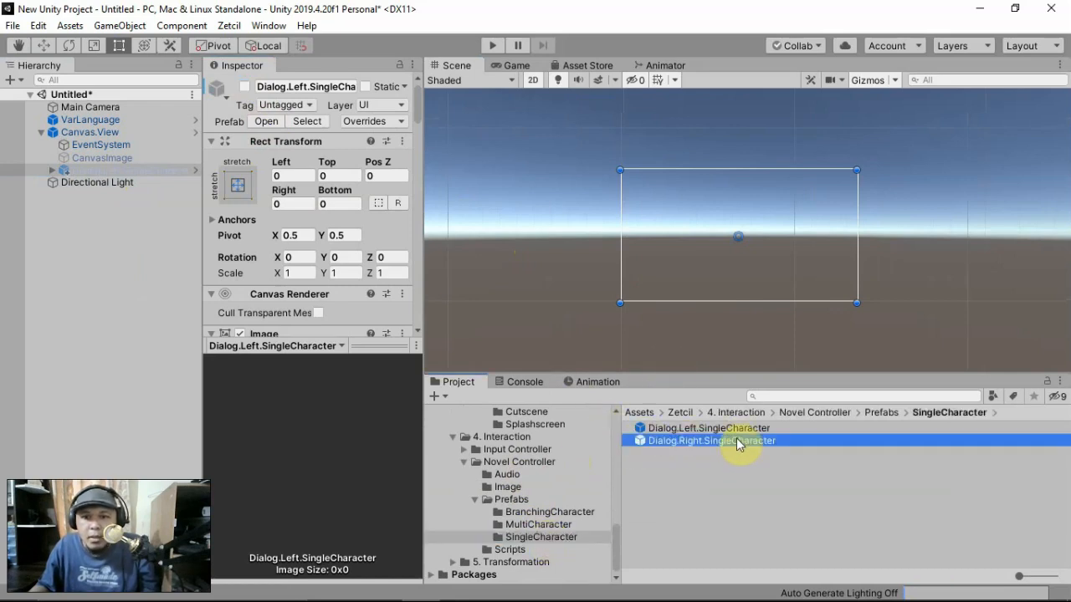
left_click_drag(737, 441, 127, 133)
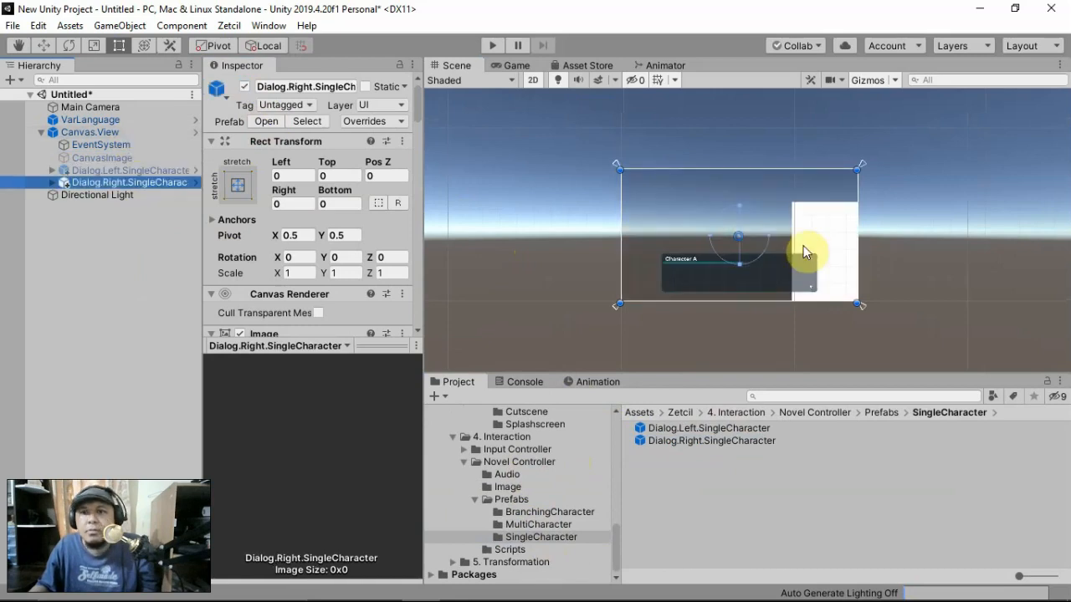
scroll(878, 277, "up", 4)
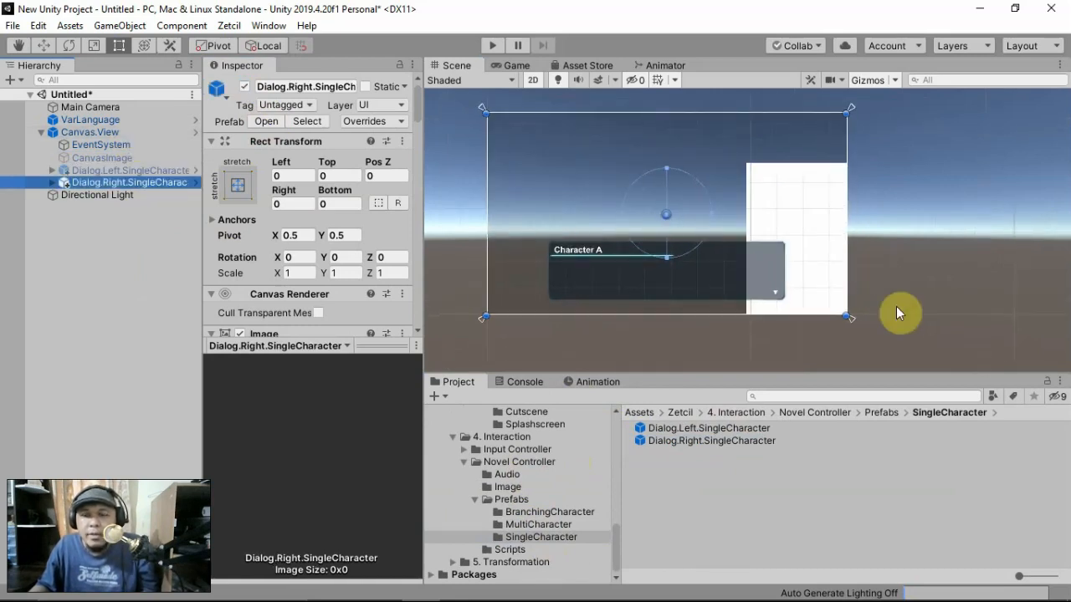
- Assign the boy2 sprite from the Character Image folder as the Source Image of the right dialog's Portrait (1)
left_click(819, 217)
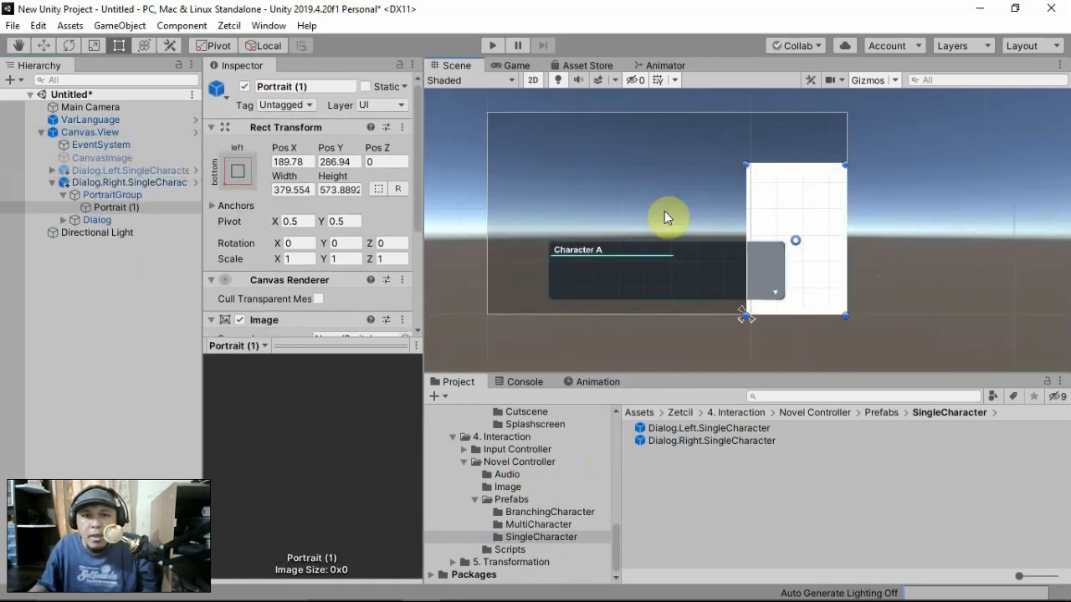
scroll(358, 226, "down", 4)
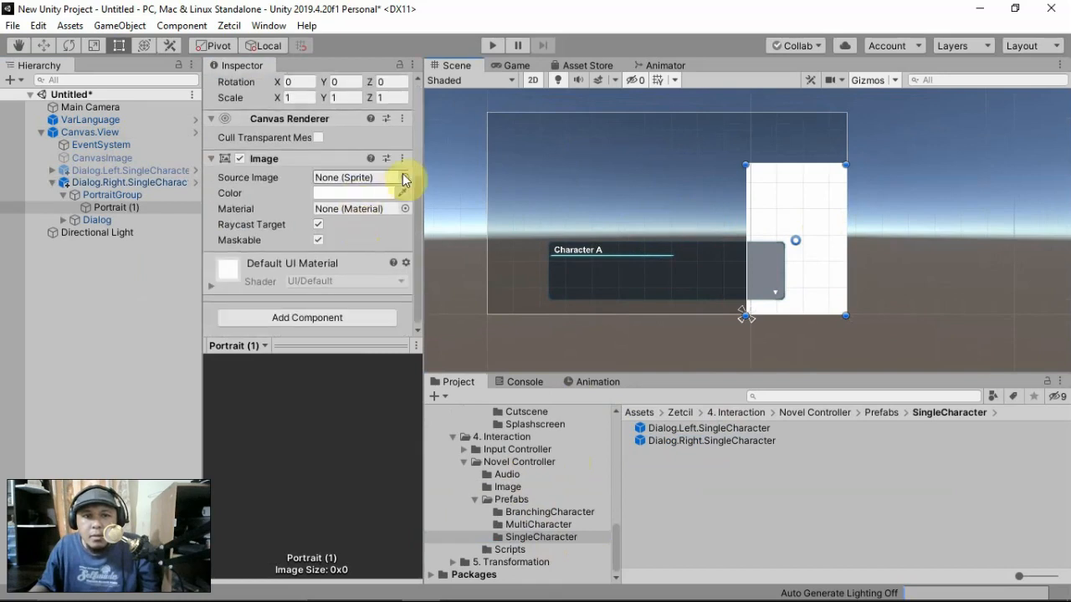
scroll(512, 464, "up", 5)
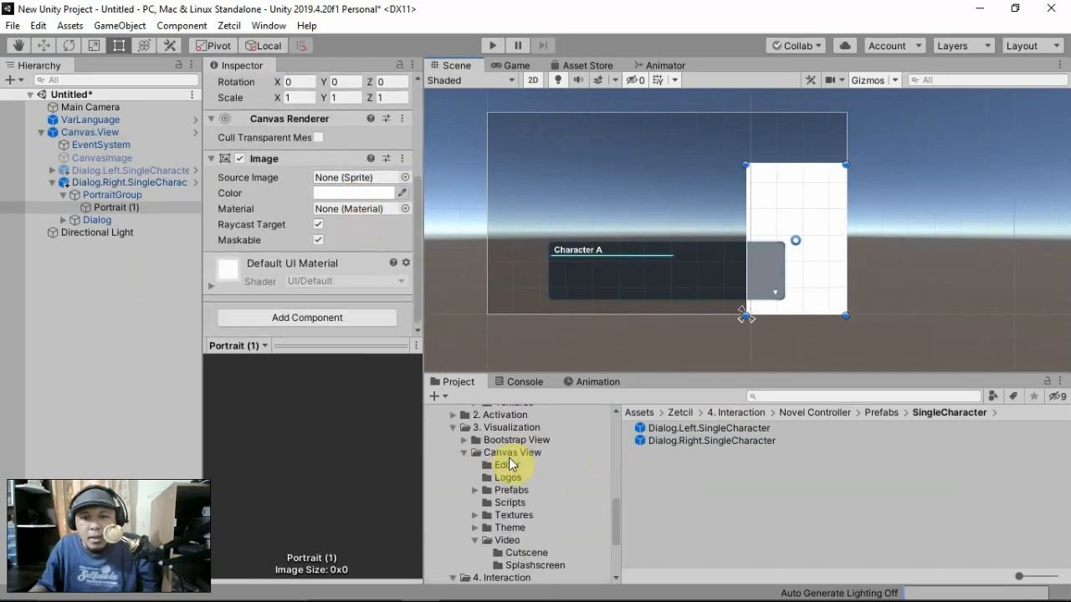
scroll(510, 464, "up", 10)
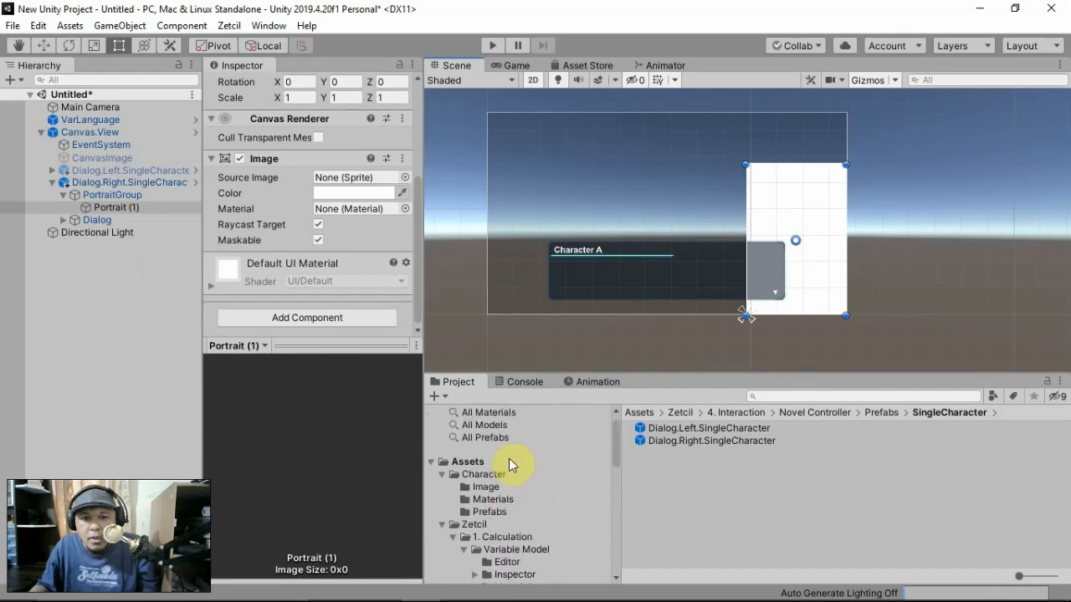
left_click(486, 488)
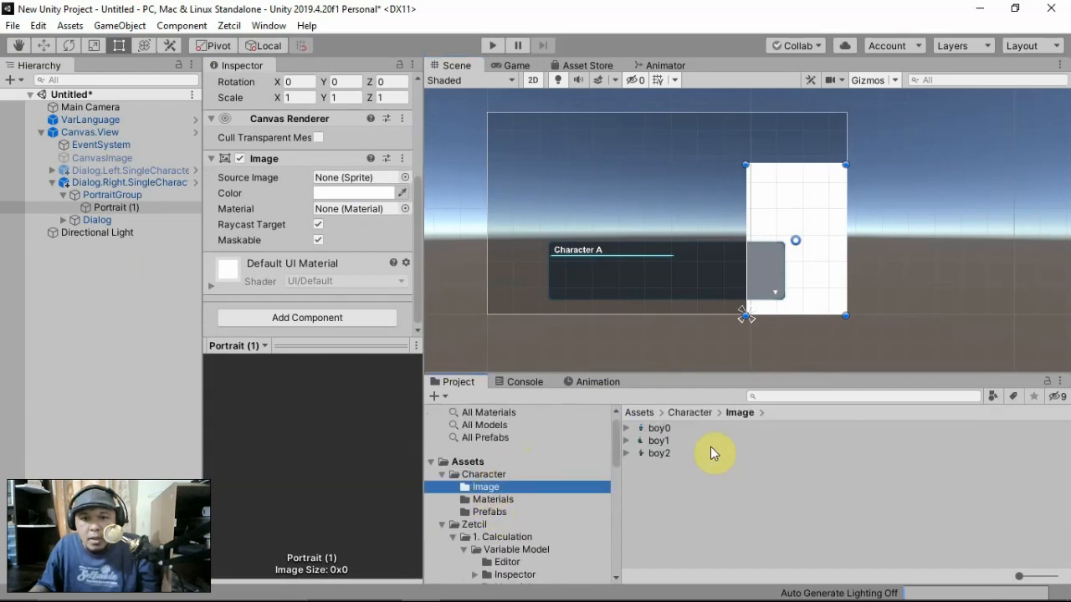
left_click_drag(656, 453, 333, 178)
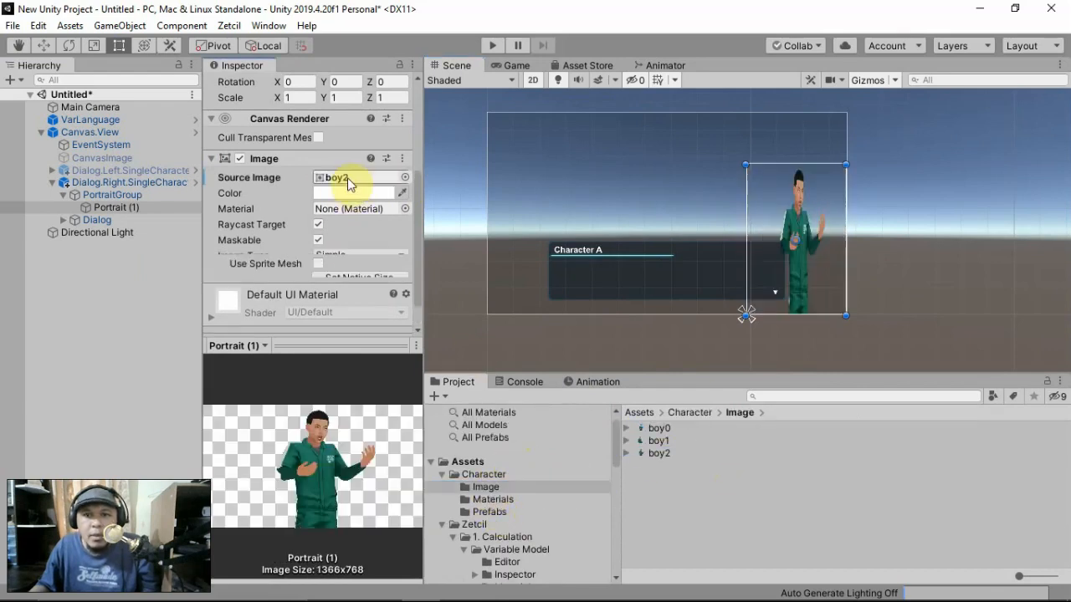
- Enlarge Portrait (1) of the right dialog to about 1071 by 801 and mirror it with an X scale of -1
left_click_drag(849, 319, 1029, 378)
left_click_drag(972, 318, 897, 280)
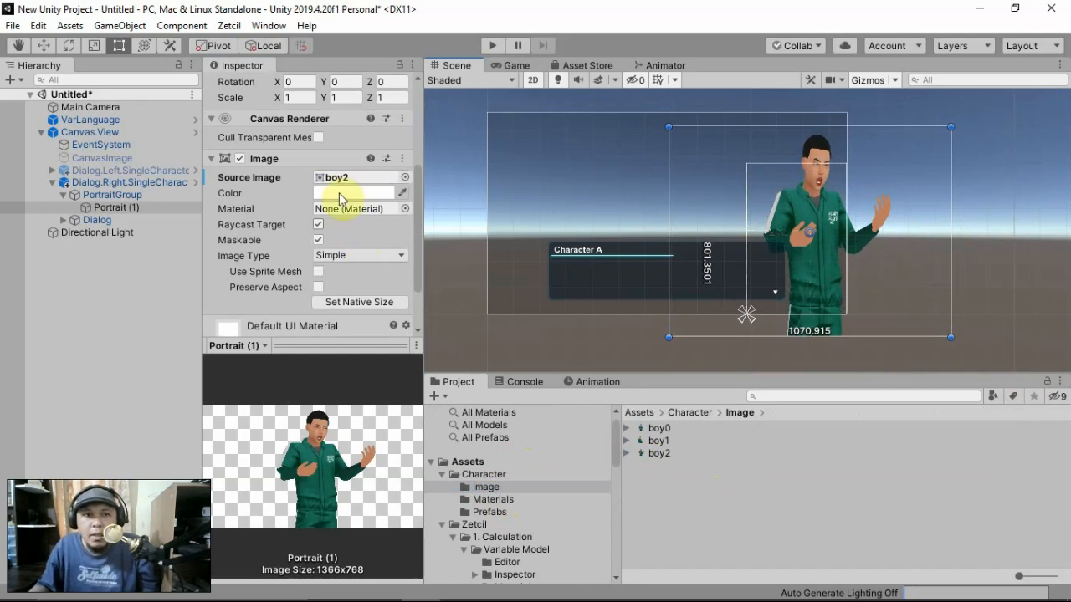
scroll(358, 171, "up", 4)
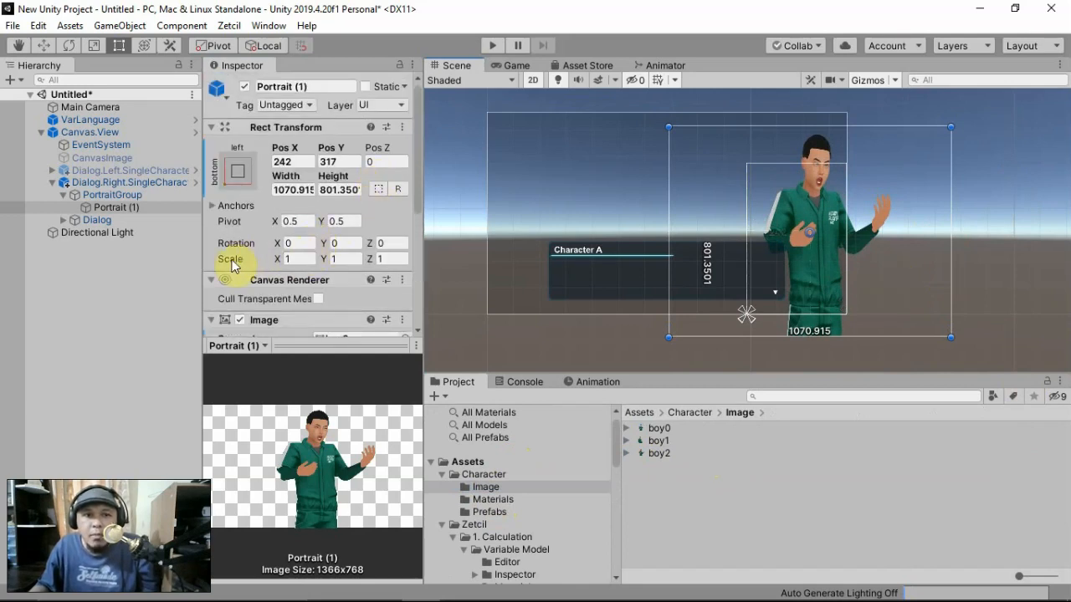
left_click(308, 260)
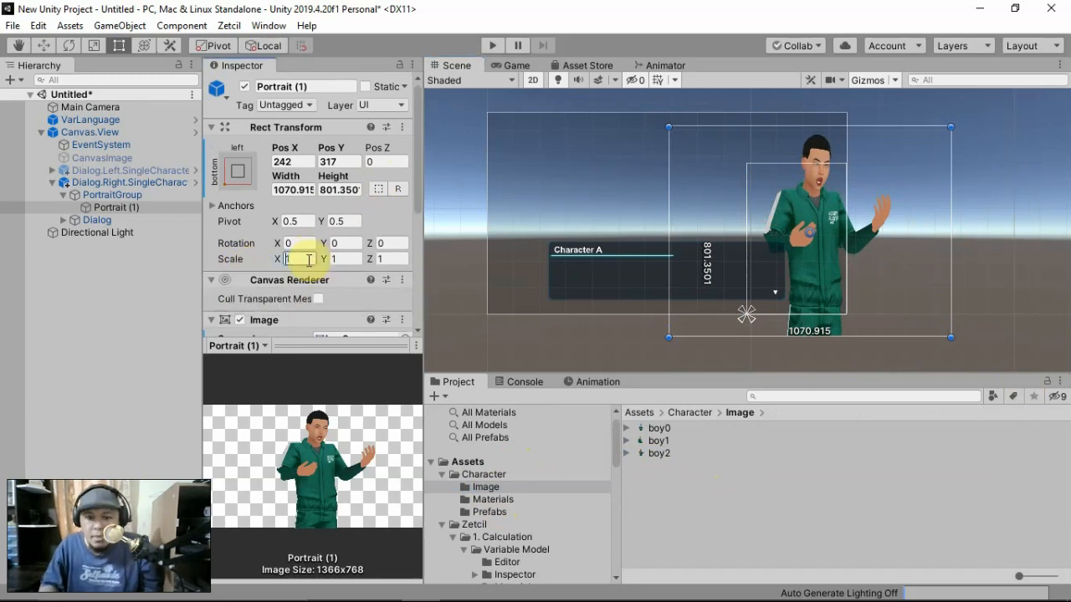
type("-1")
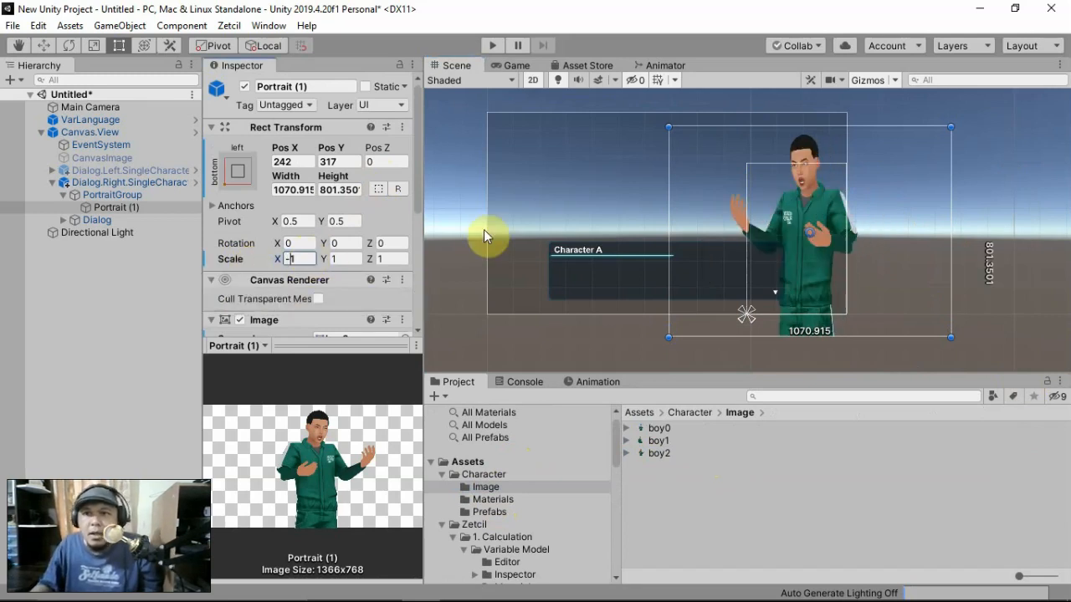
- Move the right dialog's Portrait (1) to about X 257, Y 314 and set the text of Name (1) to "Boy2"
left_click_drag(795, 286, 800, 284)
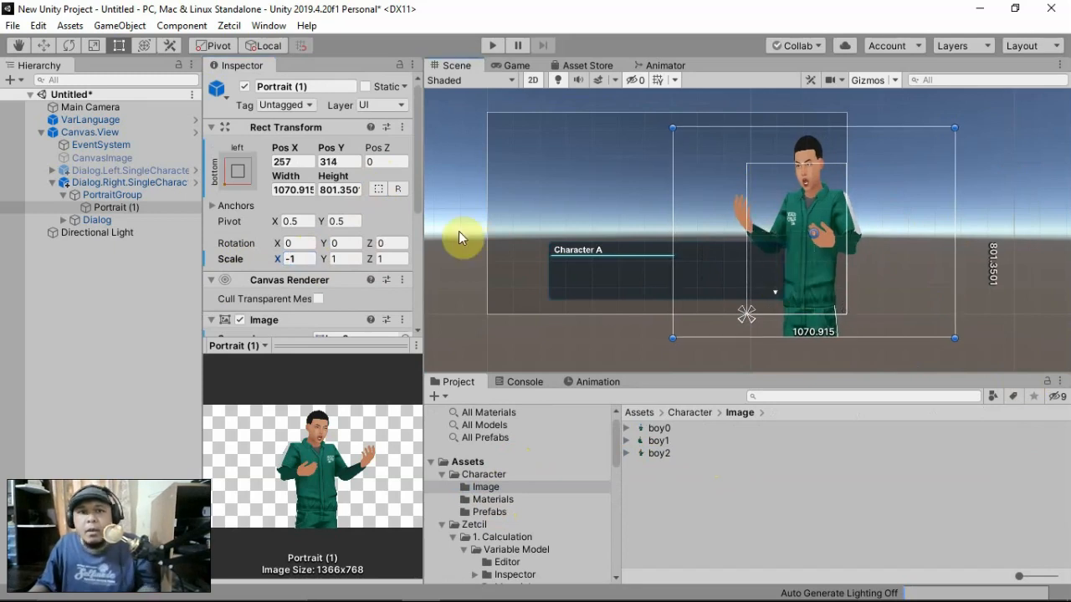
left_click(63, 220)
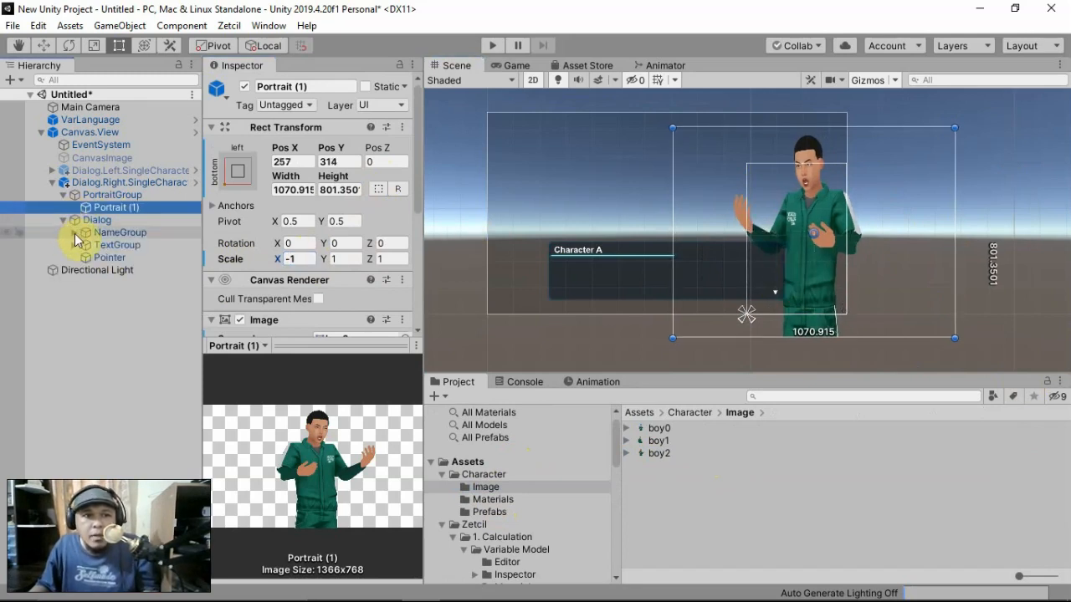
left_click(75, 232)
left_click(113, 246)
scroll(316, 311, "down", 3)
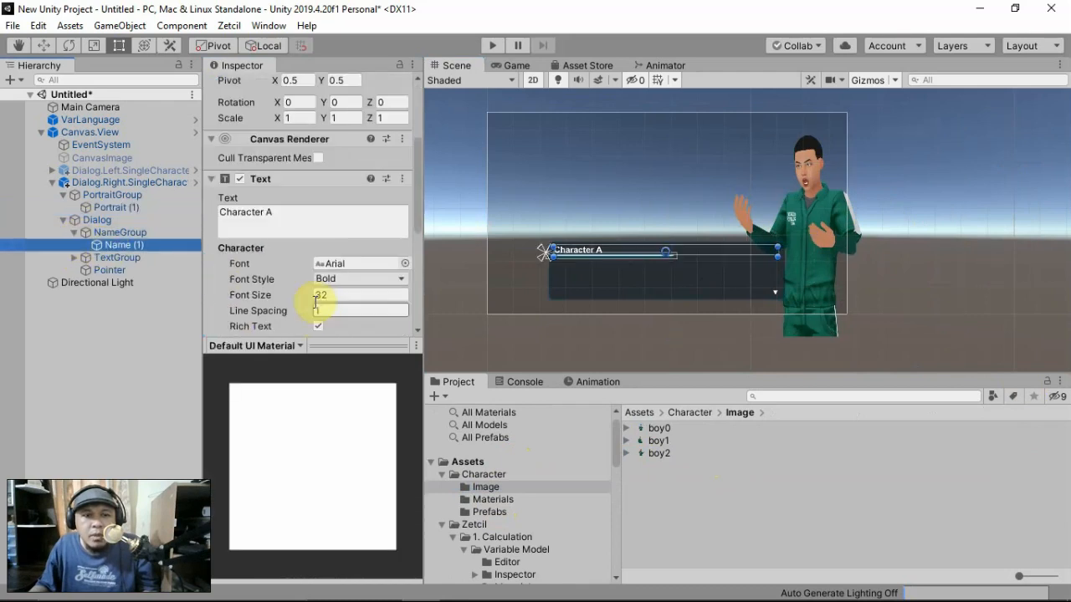
left_click(307, 213)
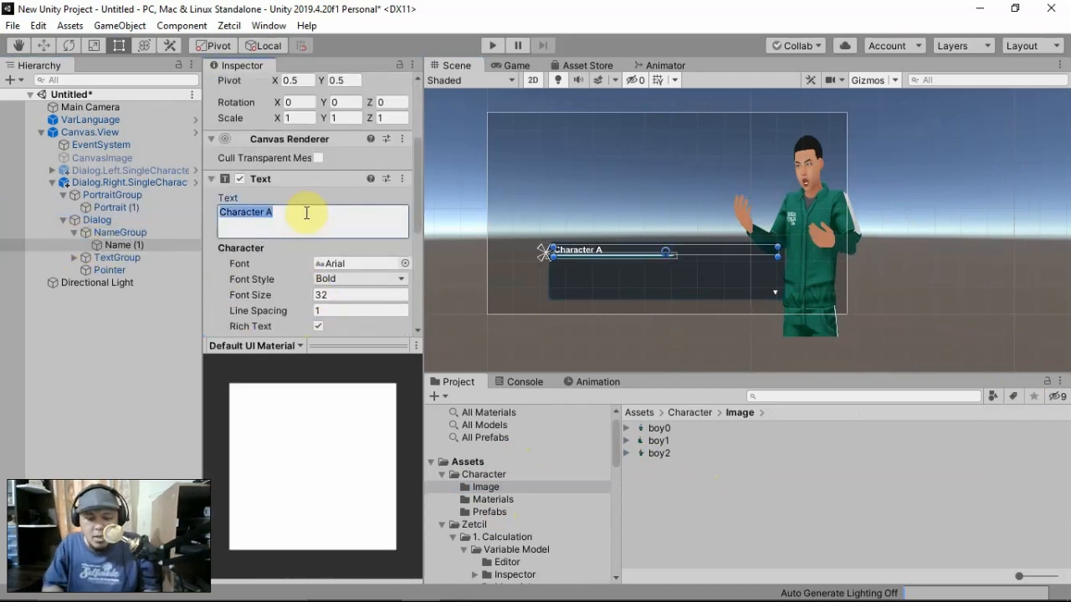
type("Boy2")
- Assign VarLanguage as the Target Language of both Text (1) and Text (2) in the right dialog's TextGroup
left_click(74, 258)
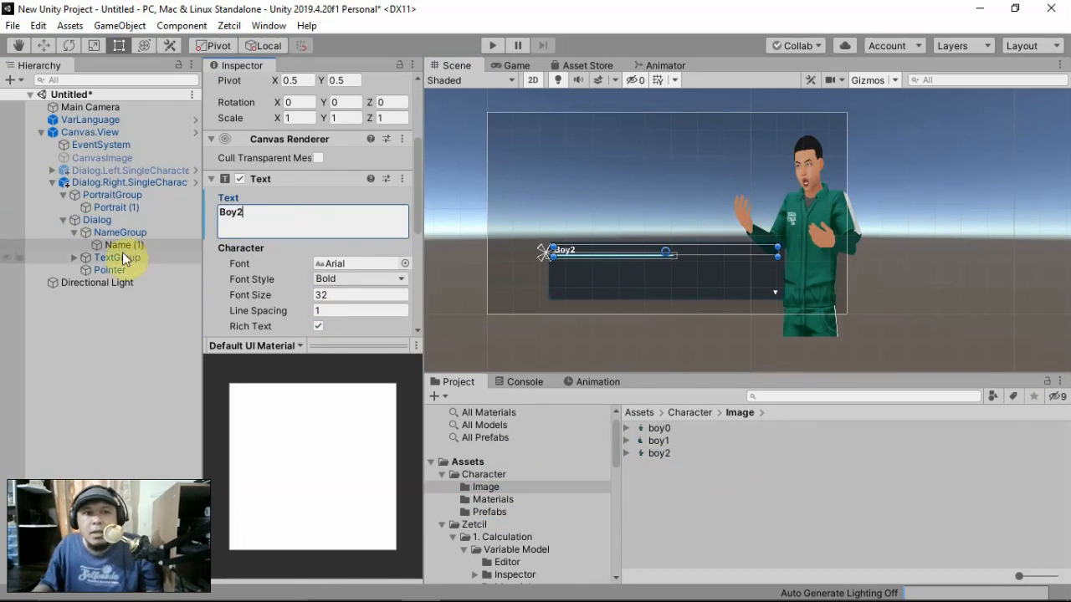
left_click(79, 258)
left_click(111, 270)
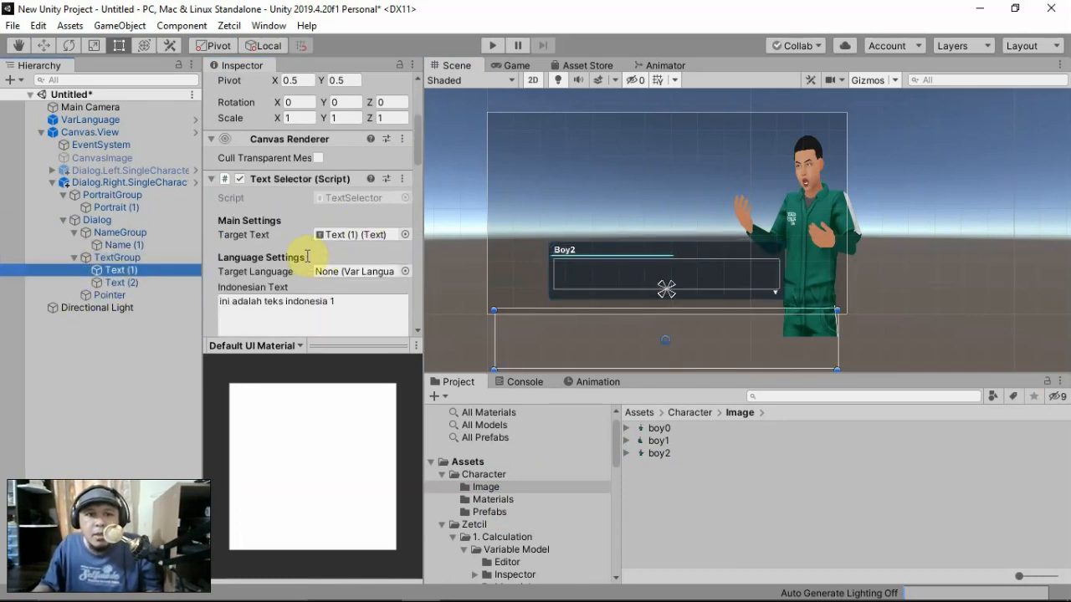
scroll(310, 259, "down", 3)
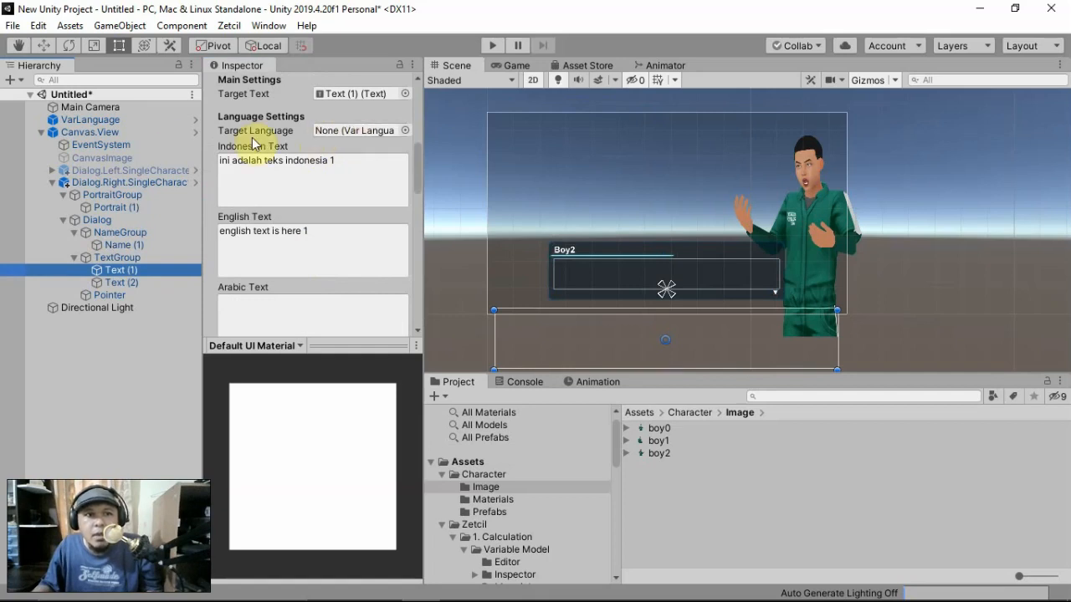
left_click_drag(75, 121, 323, 134)
left_click(124, 284)
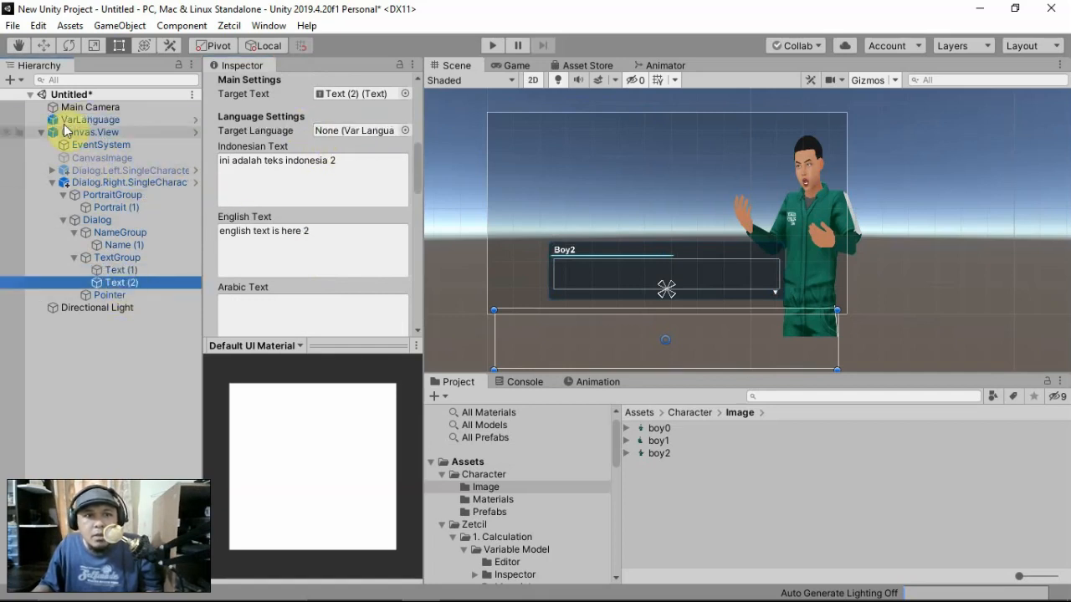
left_click_drag(75, 122, 342, 129)
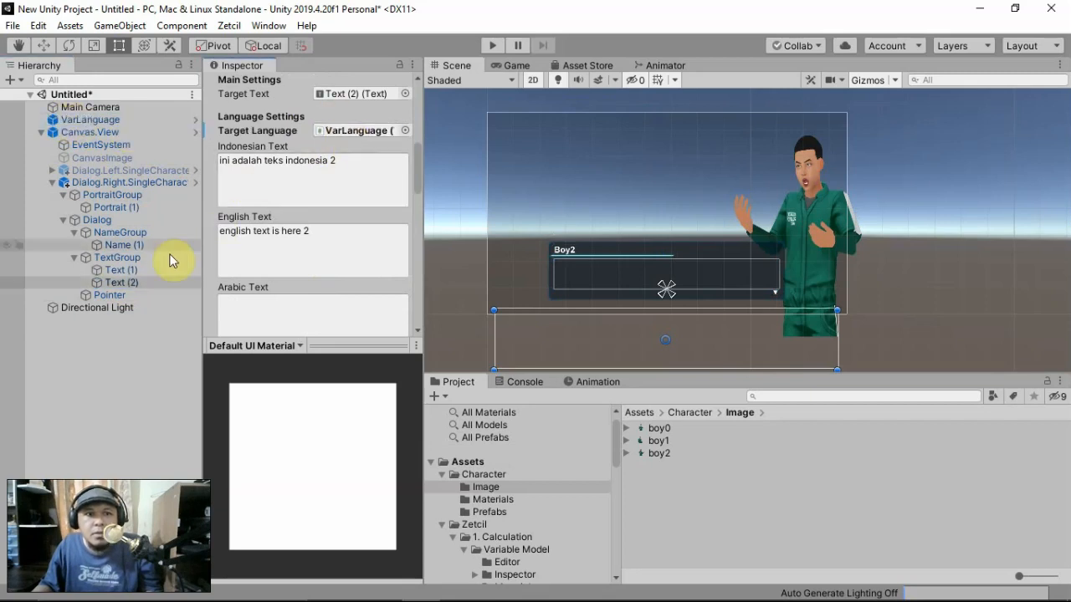
- Set the Indonesian Text of the right dialog's Text (1) to "Aku mau nanya sesuatu boleh nggak?"
left_click(145, 271)
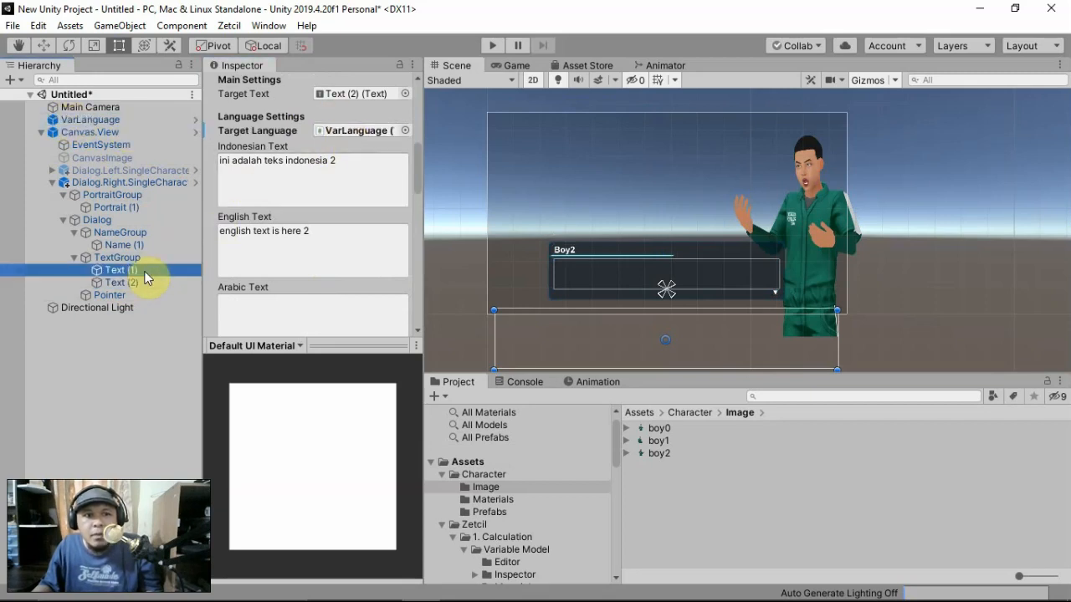
left_click(360, 168)
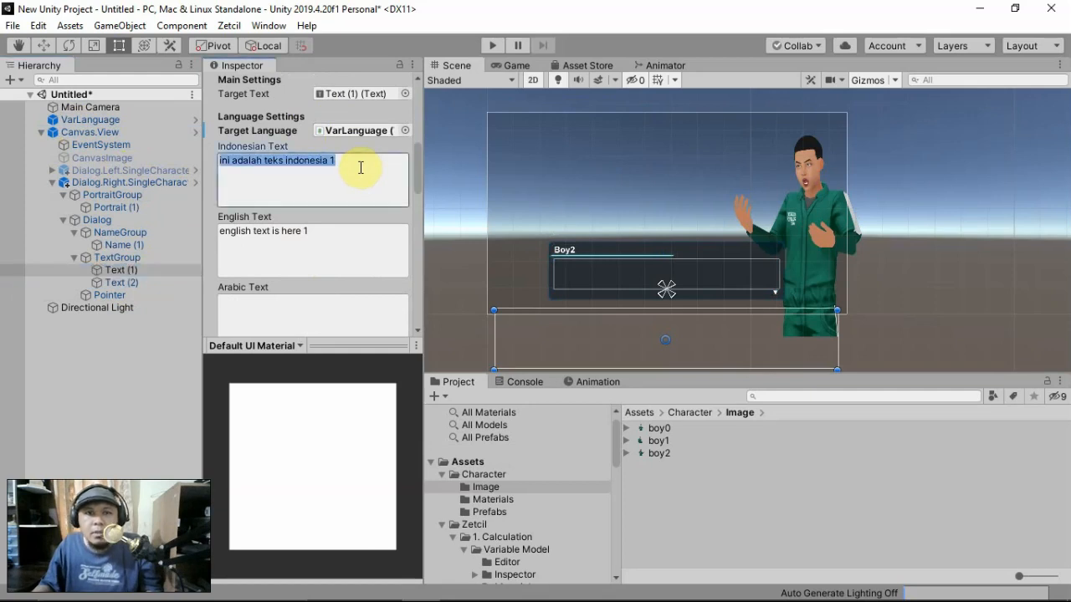
type("Aku may ")
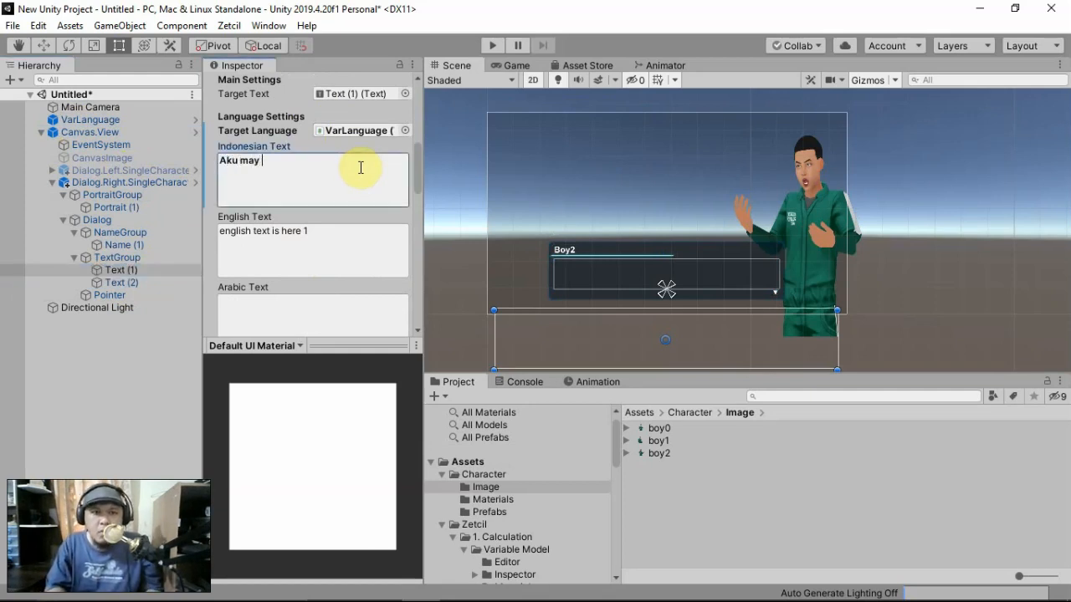
key("BackSpace")
key("BackSpace")
type("u nanya sesuatu boleh")
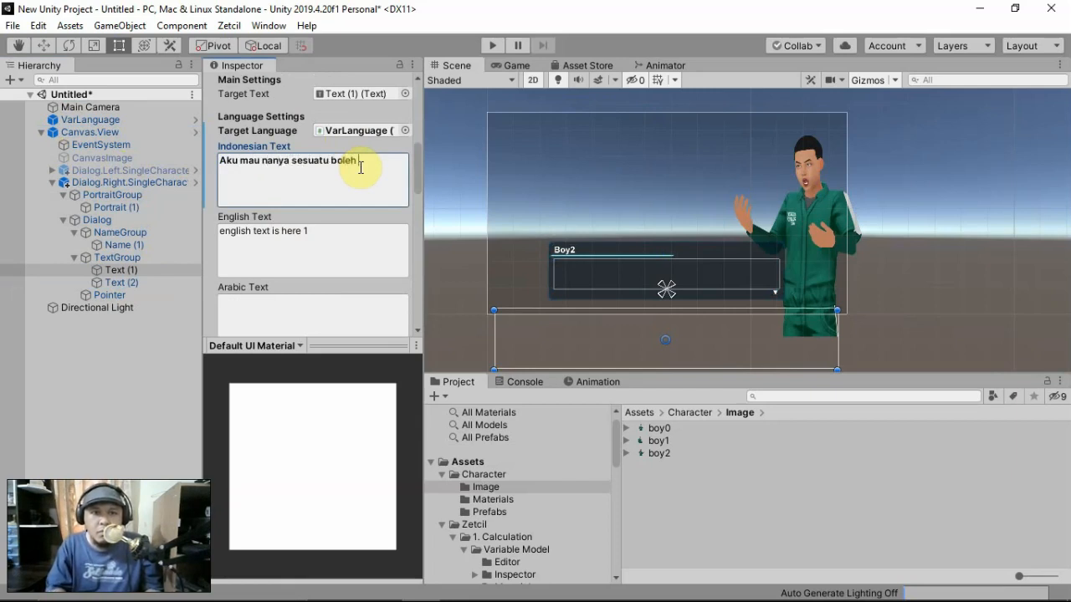
type(" nggak?")
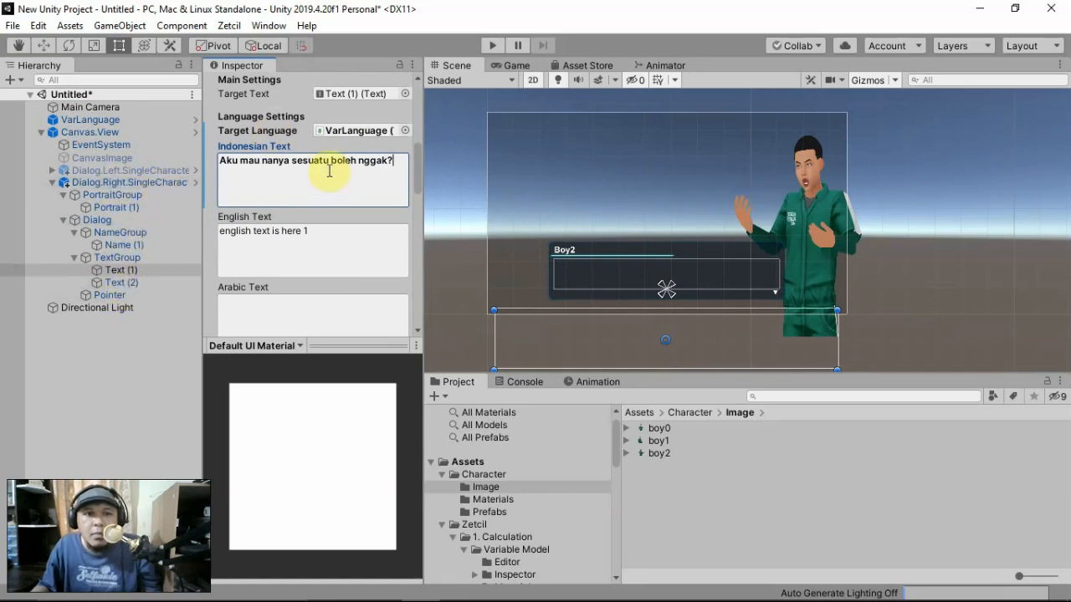
- Try to delete Text (2) from the right dialog's TextGroup
left_click(131, 284)
right_click(132, 285)
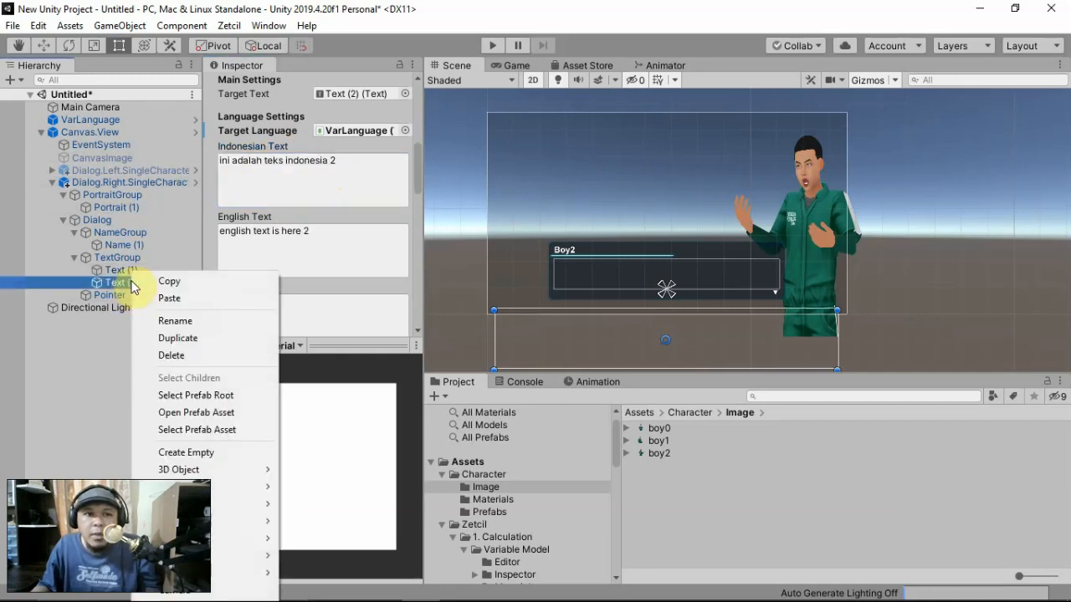
left_click(185, 354)
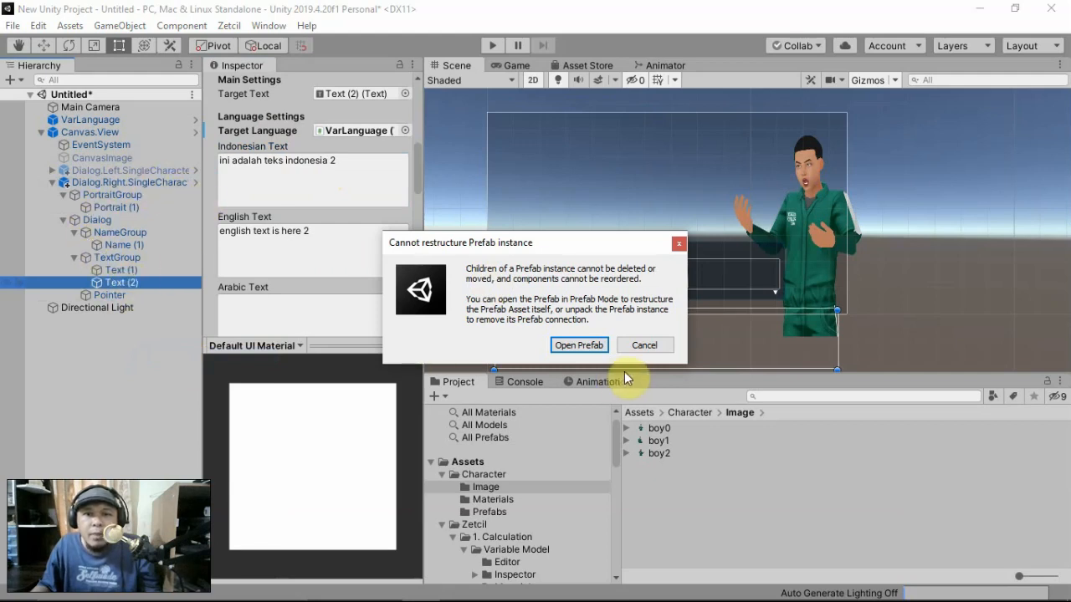
left_click(643, 346)
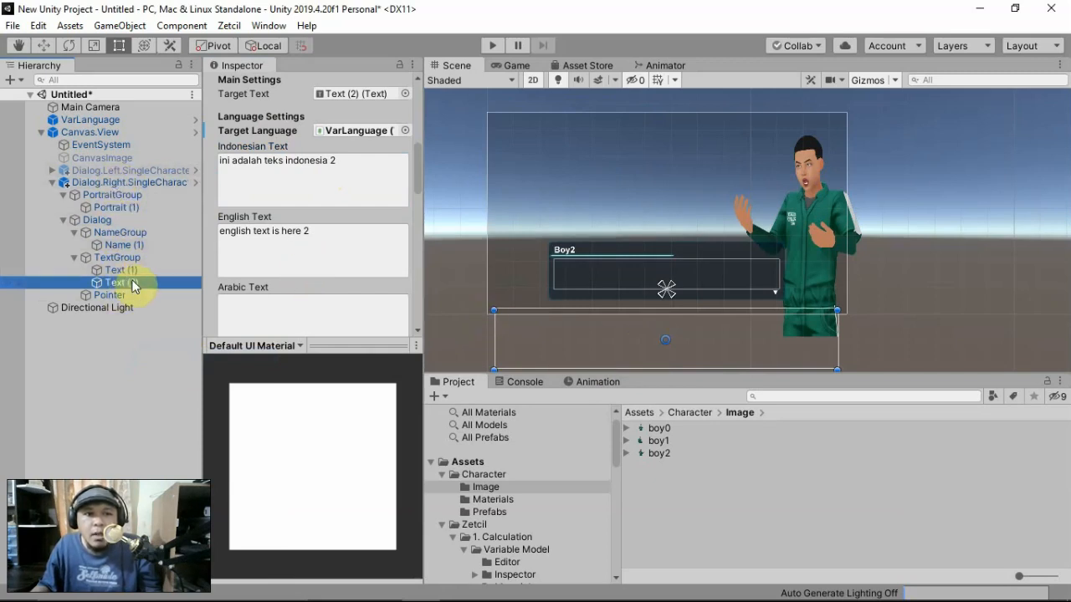
- Unpack the Dialog.Right.SingleCharacter prefab instance and delete Text (2) from its TextGroup
right_click(127, 185)
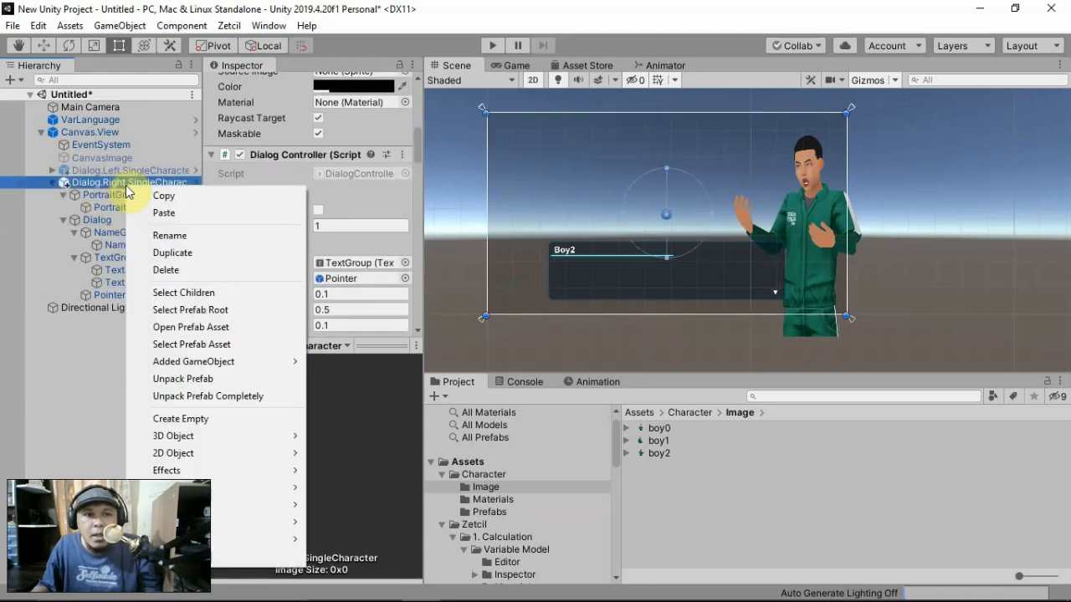
left_click(230, 381)
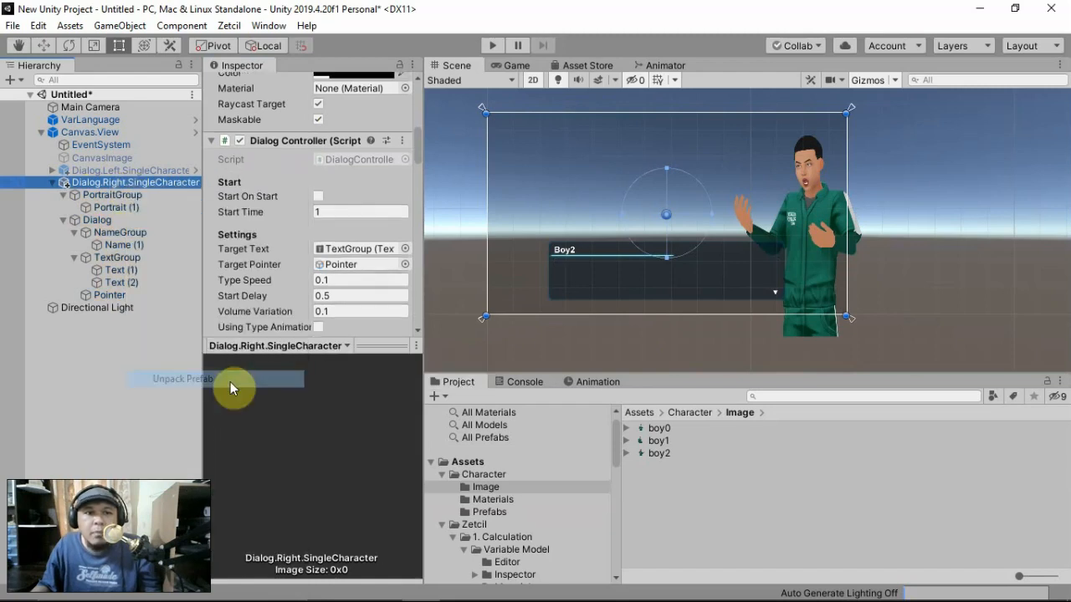
left_click(121, 283)
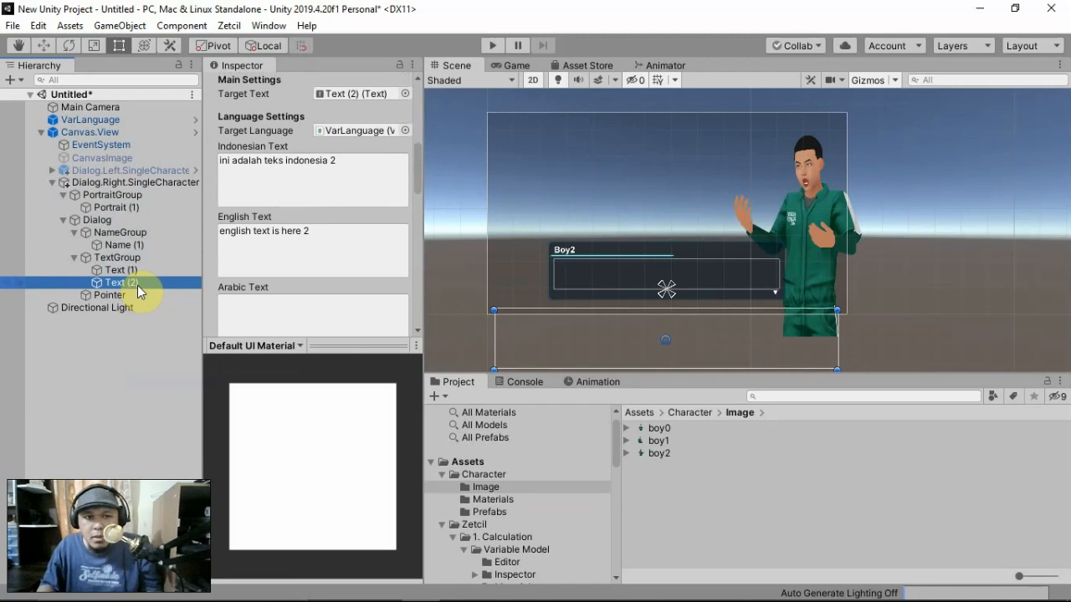
key("Delete")
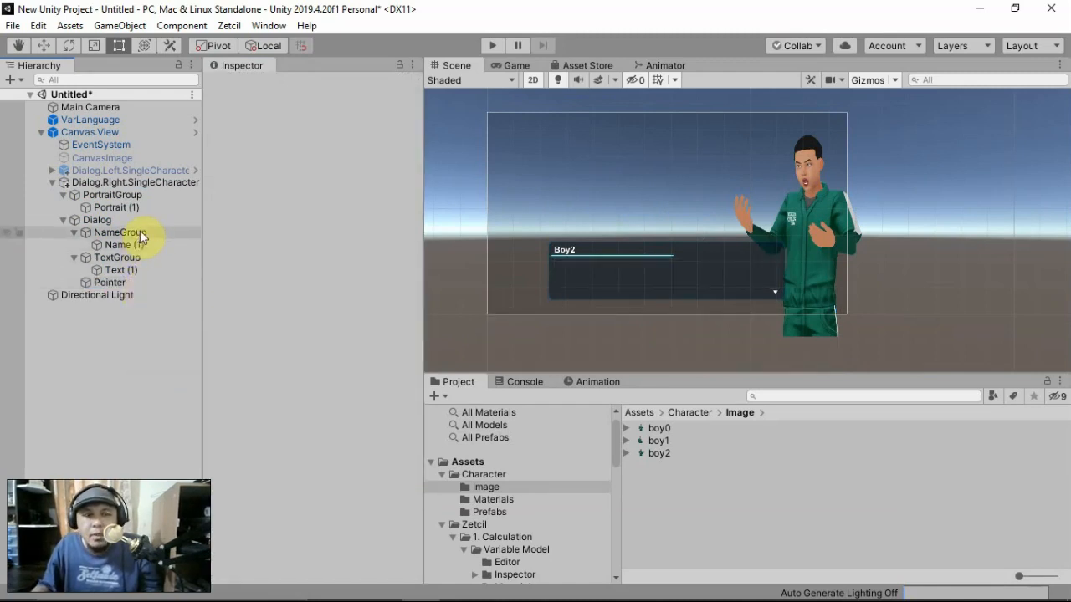
- Run the scene to check the right dialog and stop play mode
left_click(488, 47)
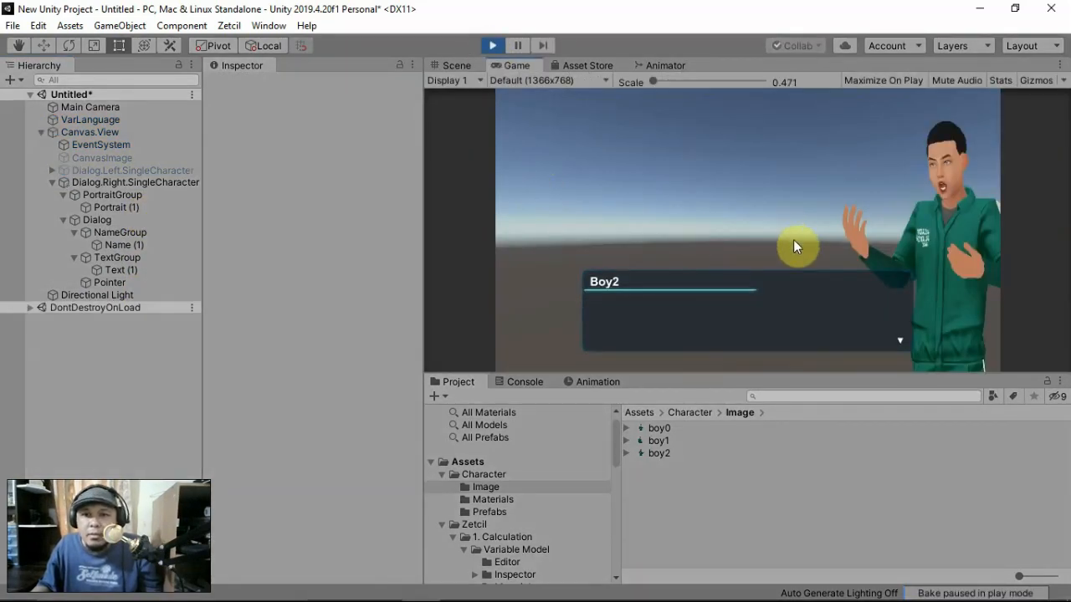
left_click(492, 45)
- Enable Using Type Animation and Start On Start in the right dialog's Dialog Controller and test it in play mode
left_click(157, 183)
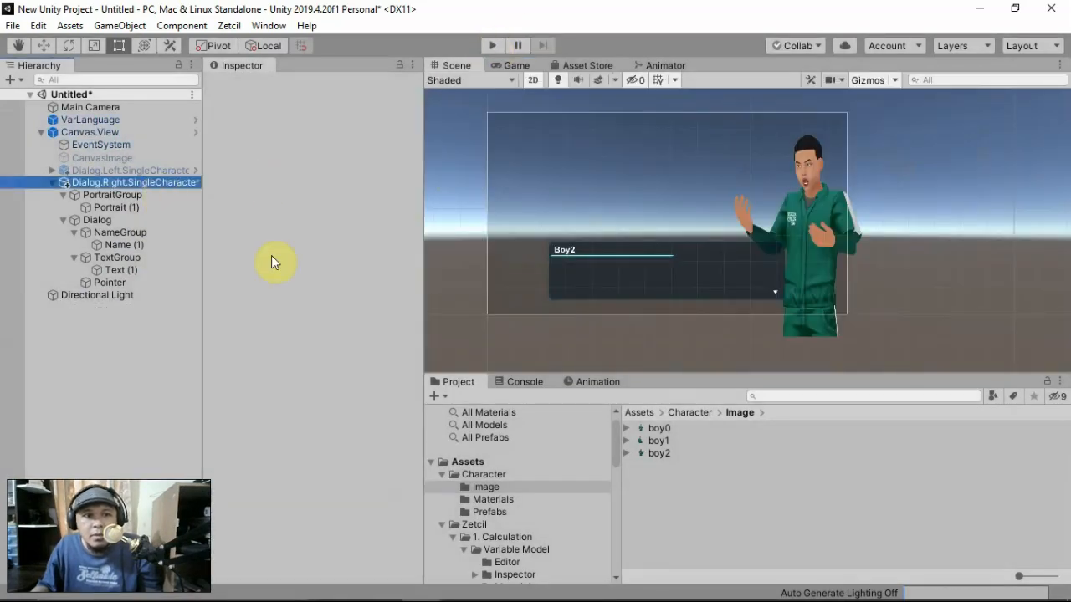
scroll(312, 276, "down", 3)
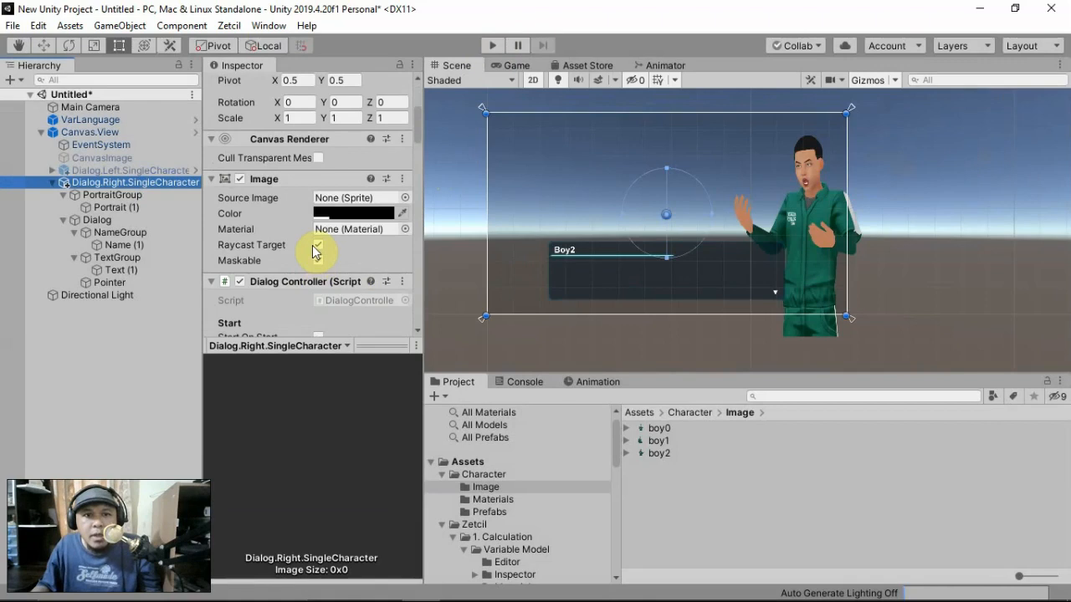
scroll(314, 252, "down", 5)
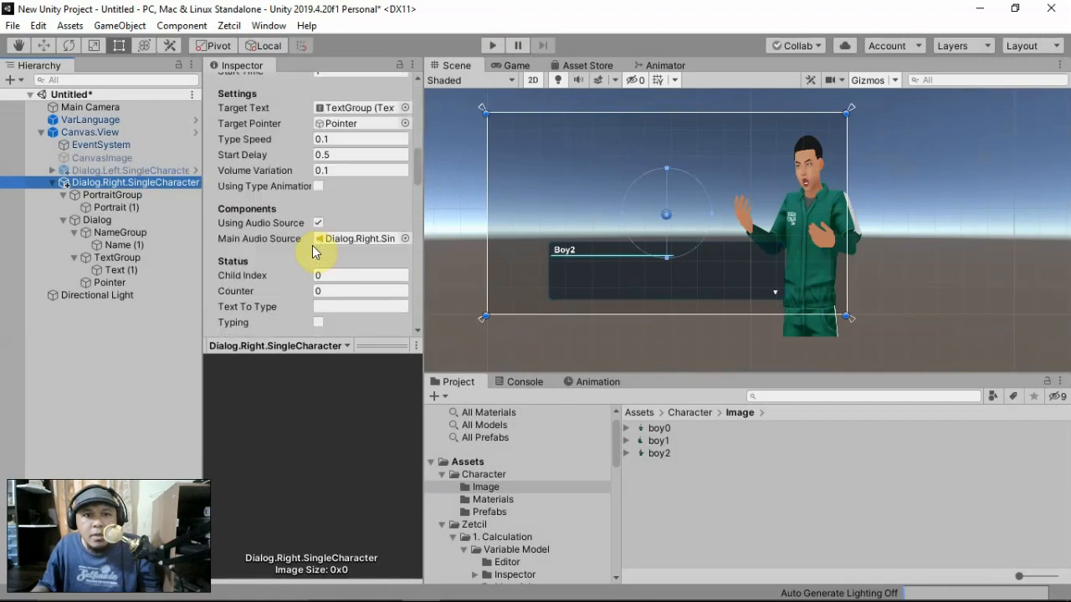
left_click(319, 186)
scroll(321, 191, "up", 3)
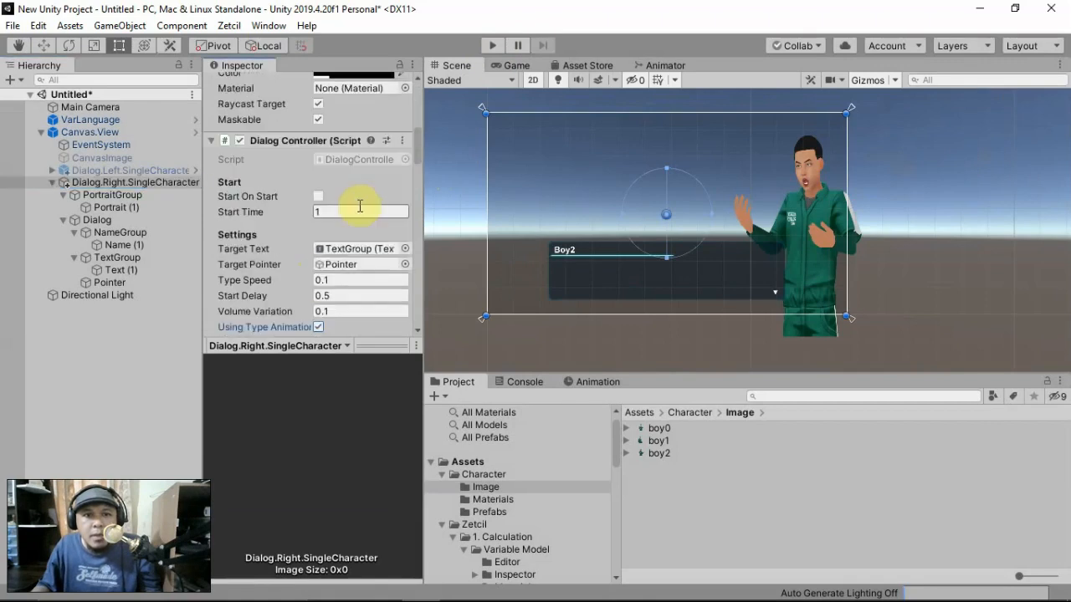
left_click(319, 194)
left_click(485, 46)
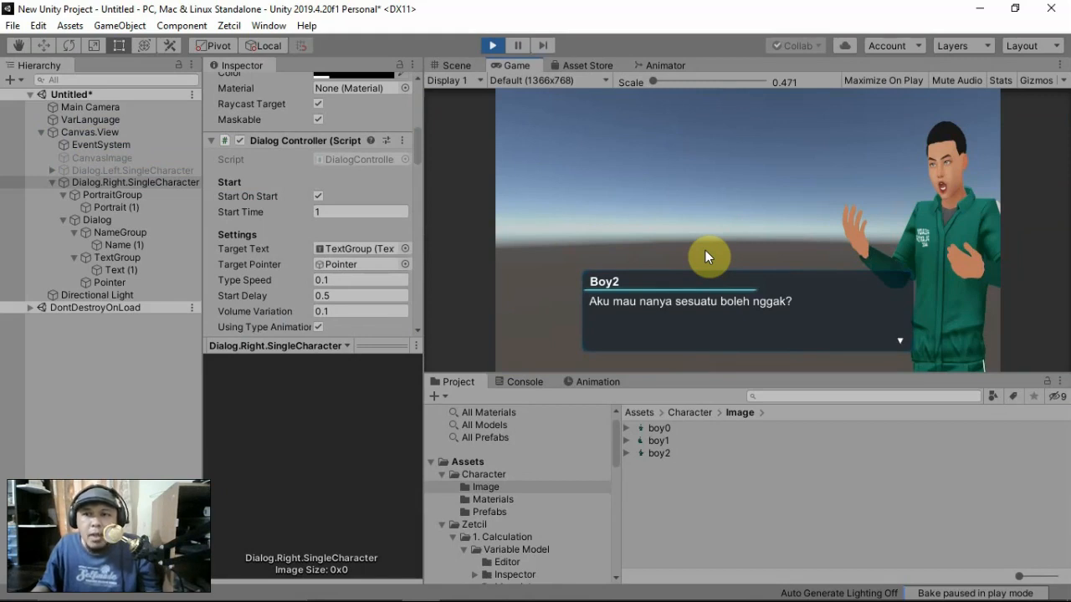
left_click(492, 45)
- Reactivate Dialog.Left.SingleCharacter and unpack its prefab instance
left_click(157, 169)
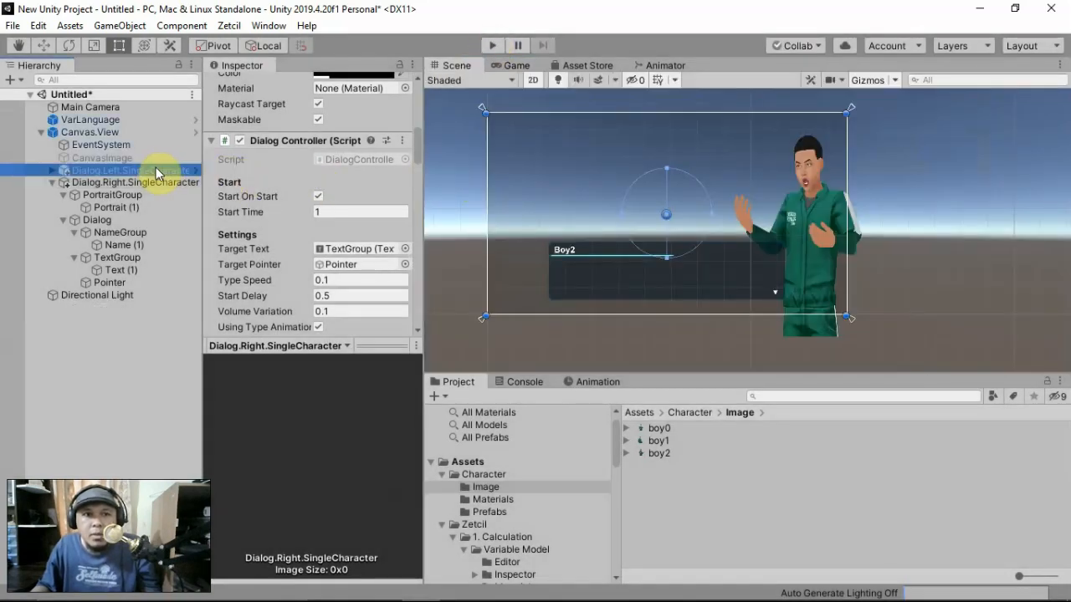
scroll(236, 137, "down", 3)
scroll(237, 136, "up", 3)
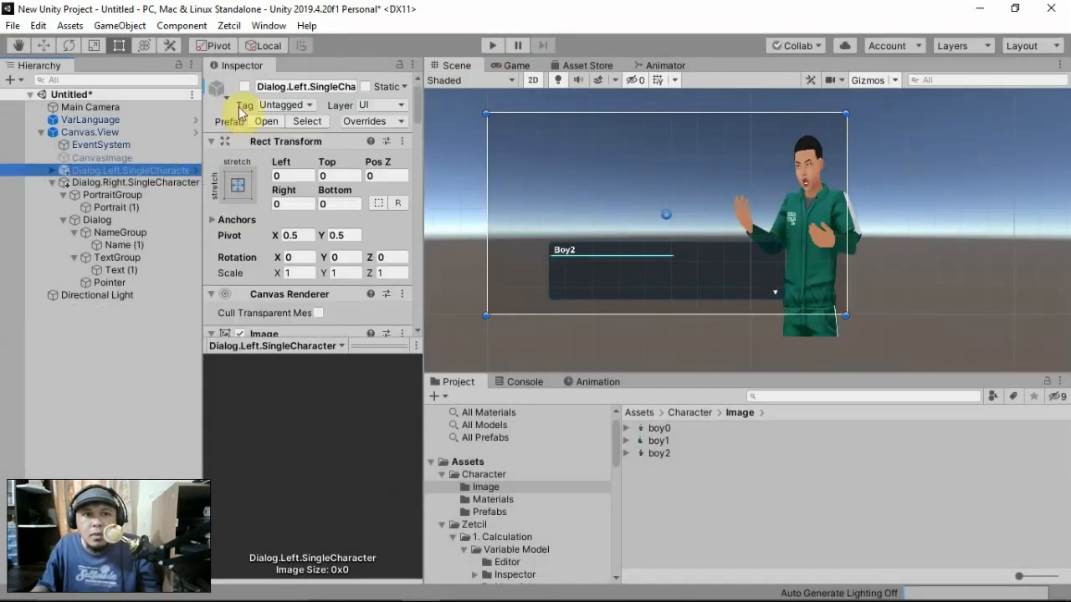
left_click(244, 87)
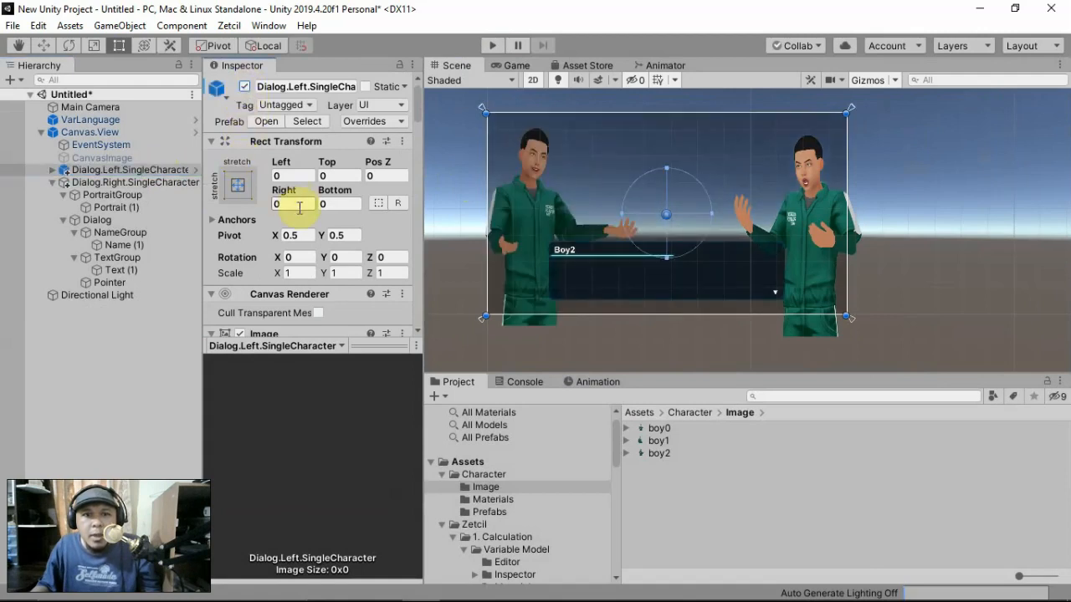
right_click(86, 172)
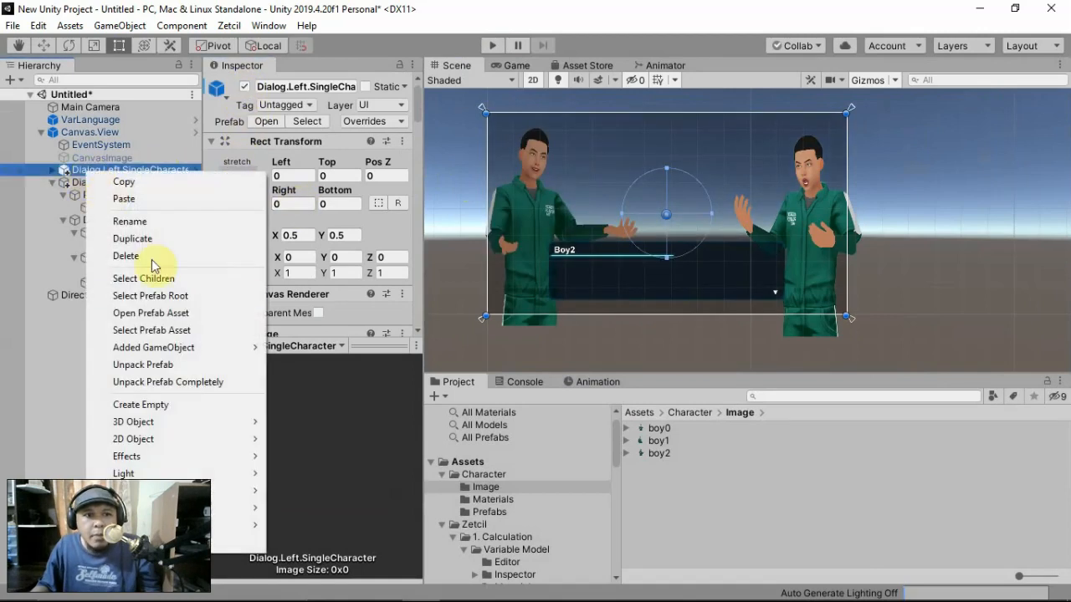
left_click(188, 373)
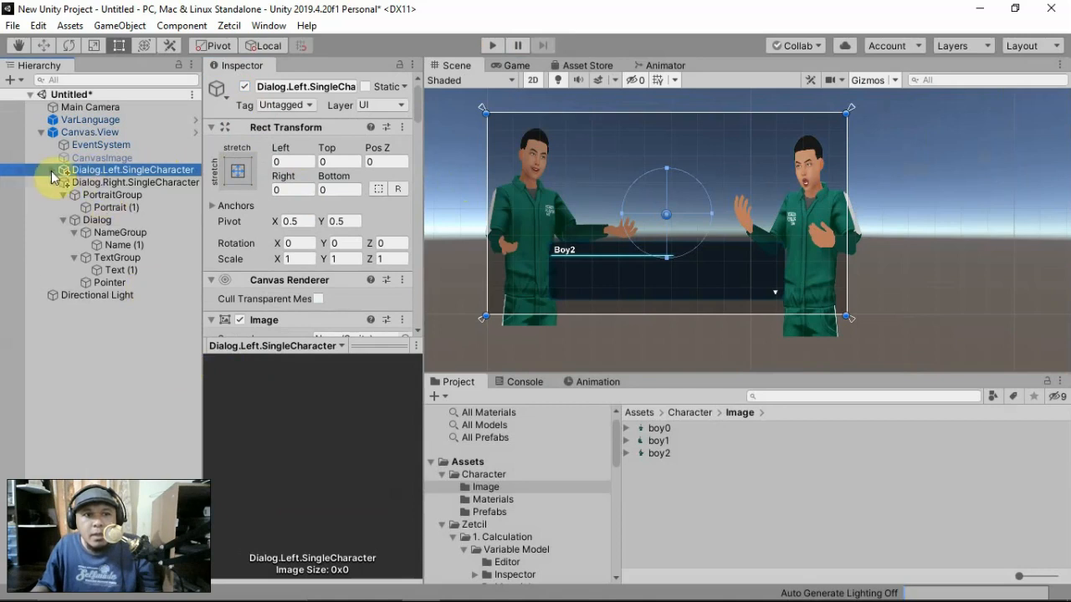
- Delete Text (2) and Text (3) from the TextGroup of Dialog.Left.SingleCharacter, keeping only Text (1)
left_click(53, 171)
left_click(122, 270)
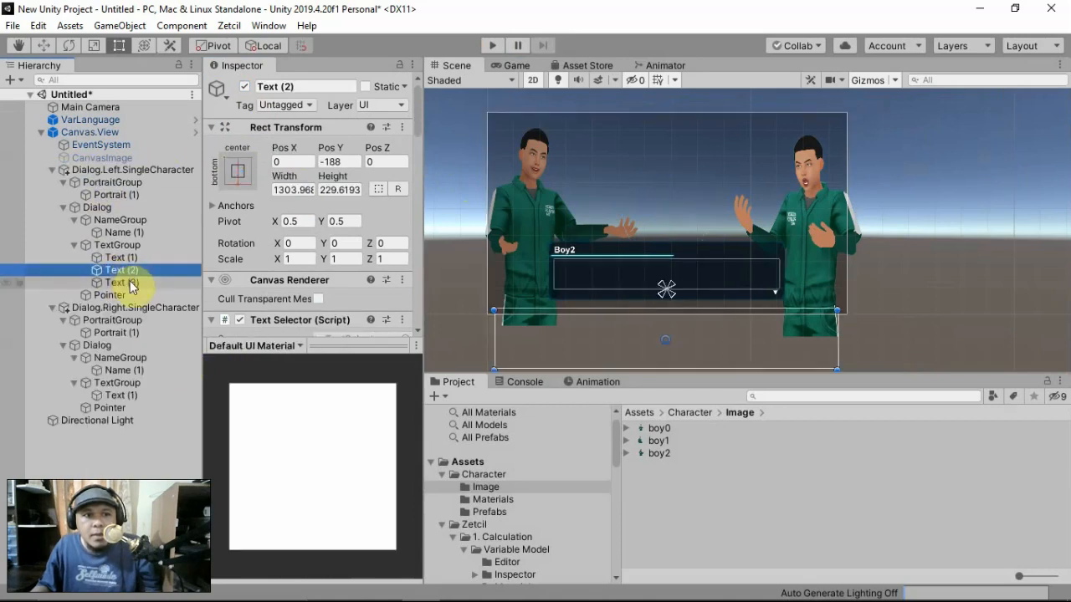
left_click(130, 282, "shift")
key("Delete")
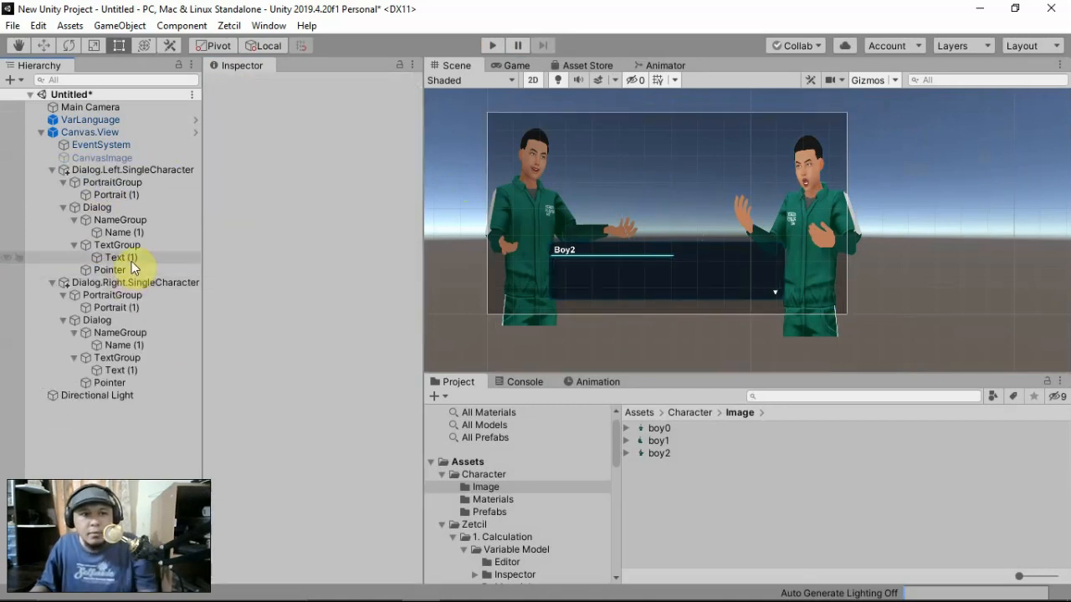
- Extend the Indonesian text of Text (1) in Dialog.Left.SingleCharacter to "Halo apa kabar? Nama saya Boy. Ada yang bisa saya bantu?"
left_click(128, 259)
scroll(258, 228, "down", 4)
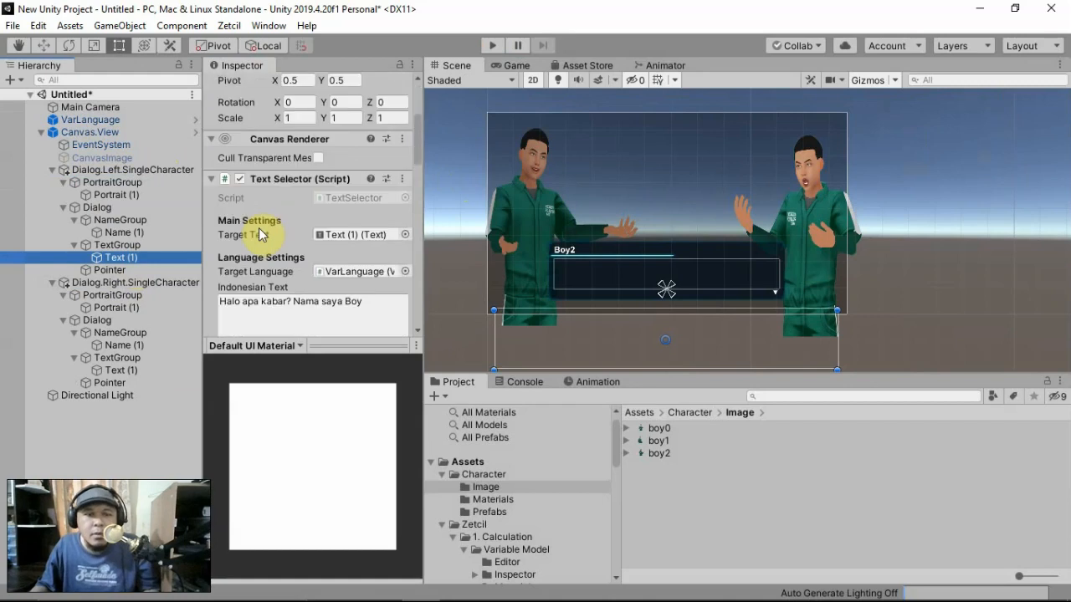
left_click(384, 309)
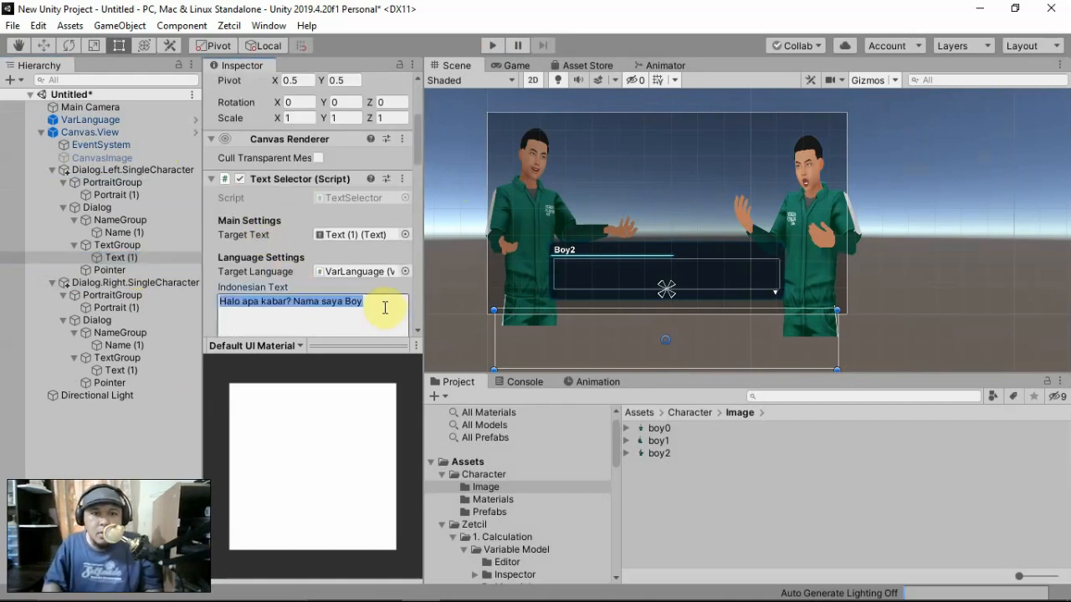
left_click(385, 308)
type(". ")
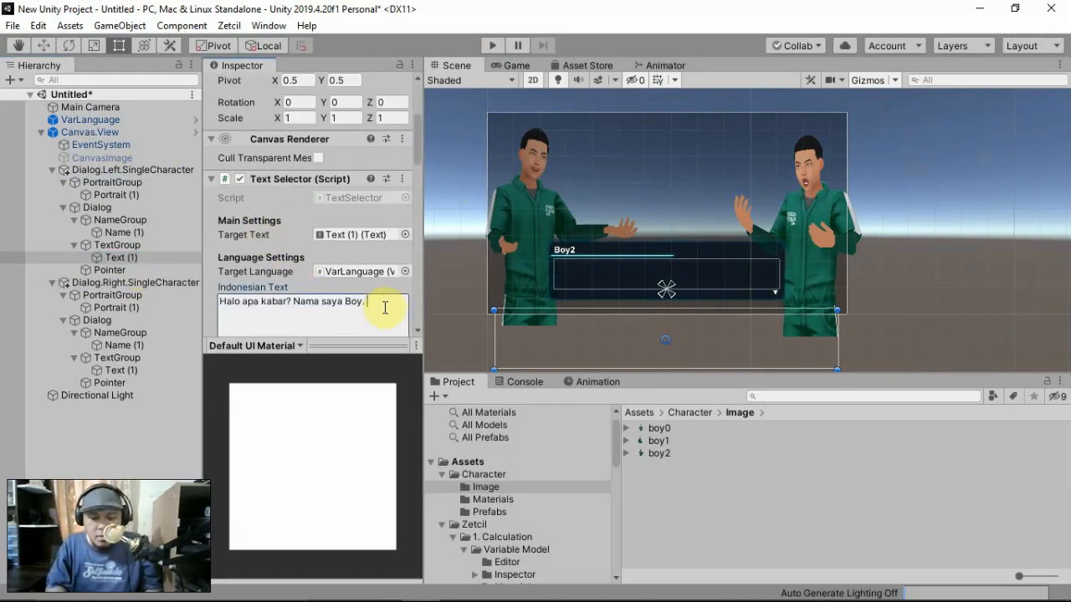
type("Ada yang bisa saya")
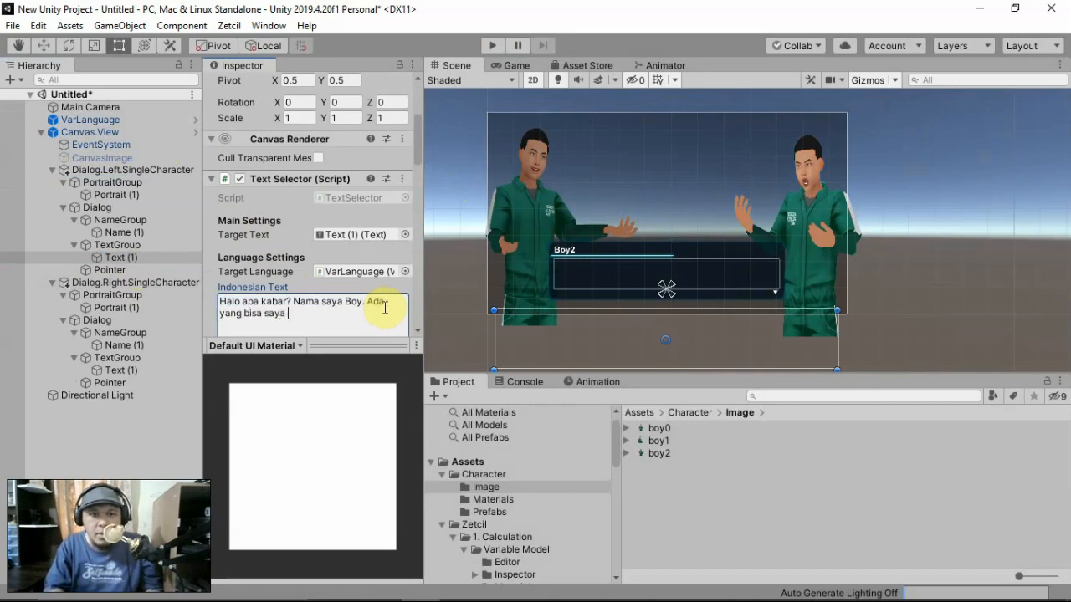
type(" bantu?")
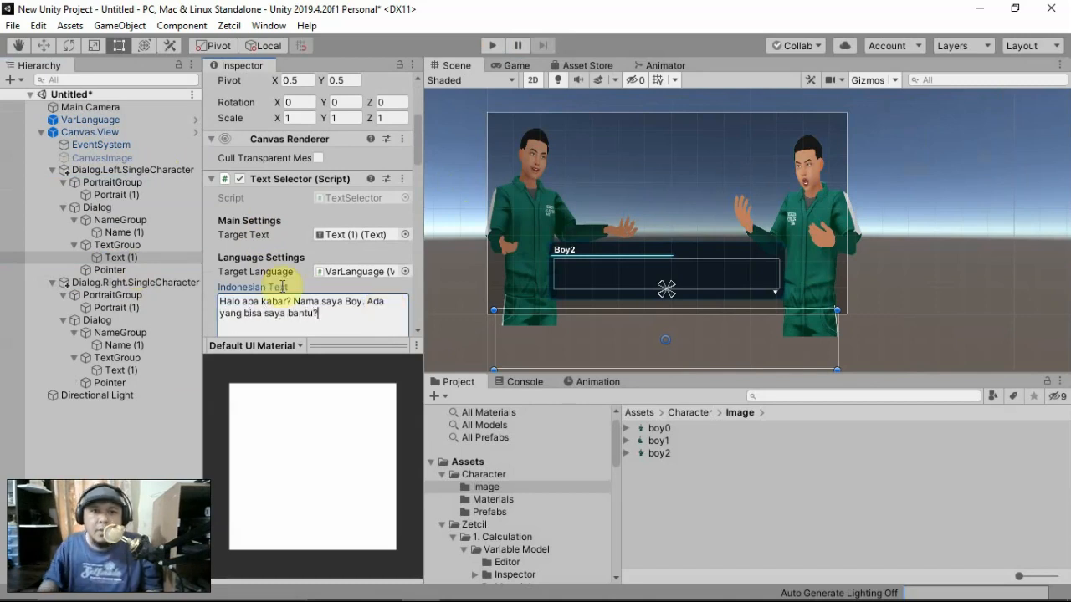
- Disable Start On Start in the Dialog Controller of Dialog.Right.SingleCharacter and look through its event settings
left_click(120, 285)
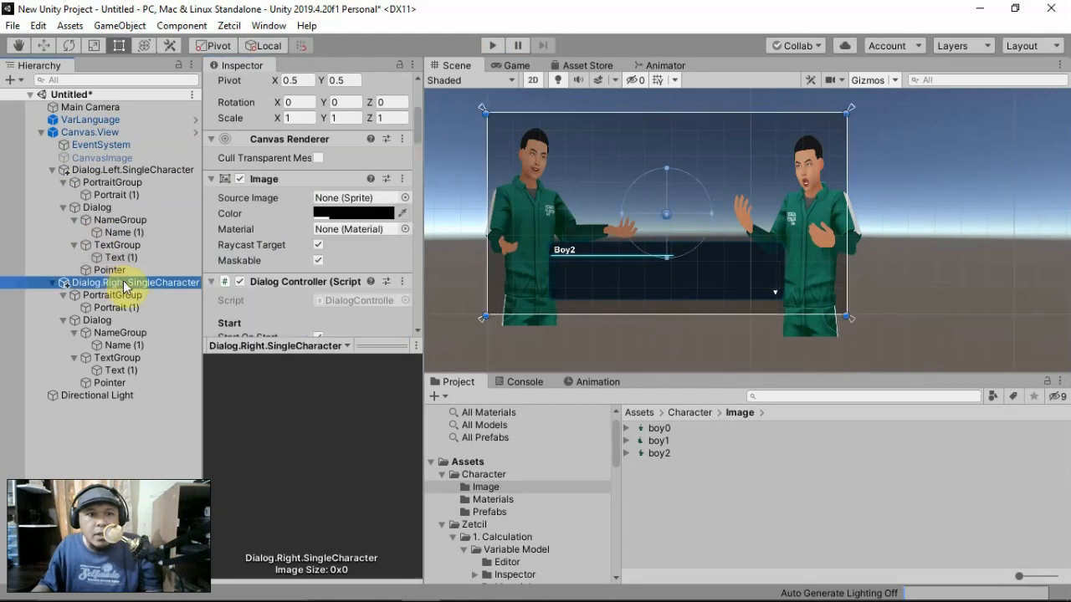
scroll(296, 241, "down", 3)
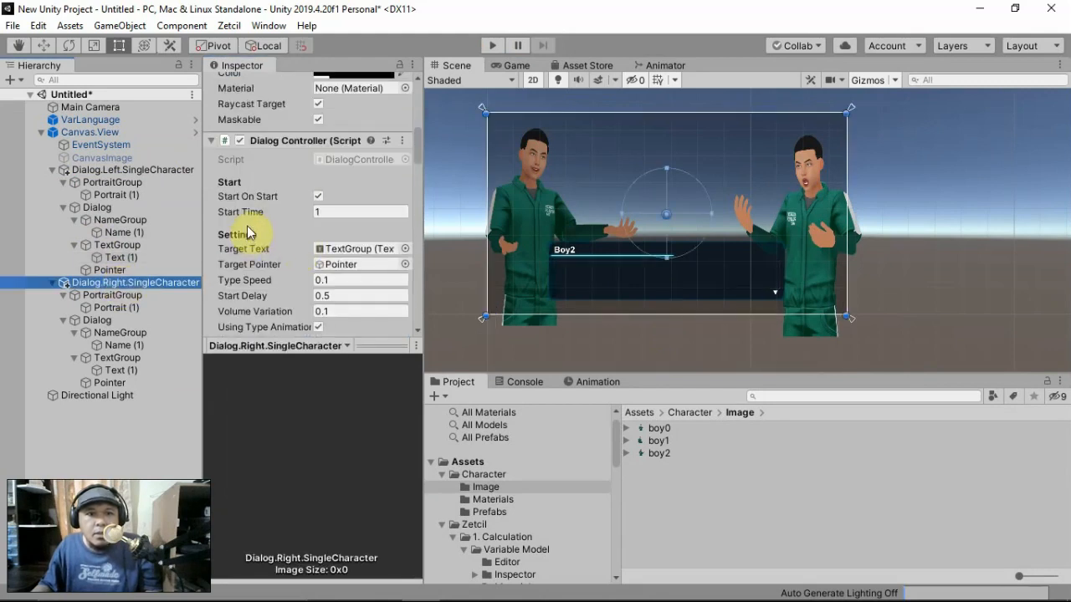
left_click(105, 171)
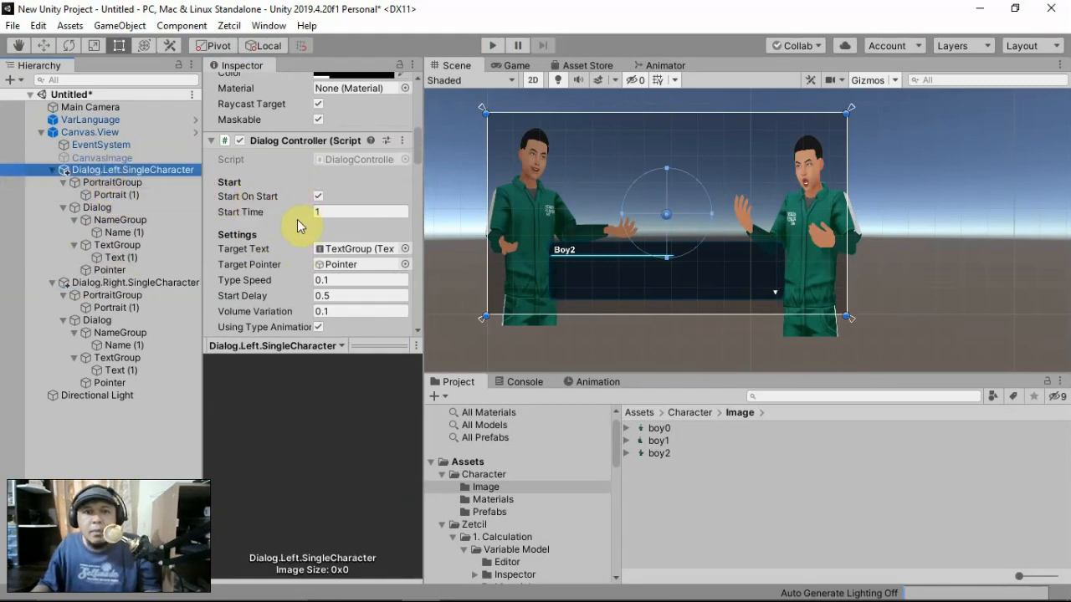
left_click(159, 284)
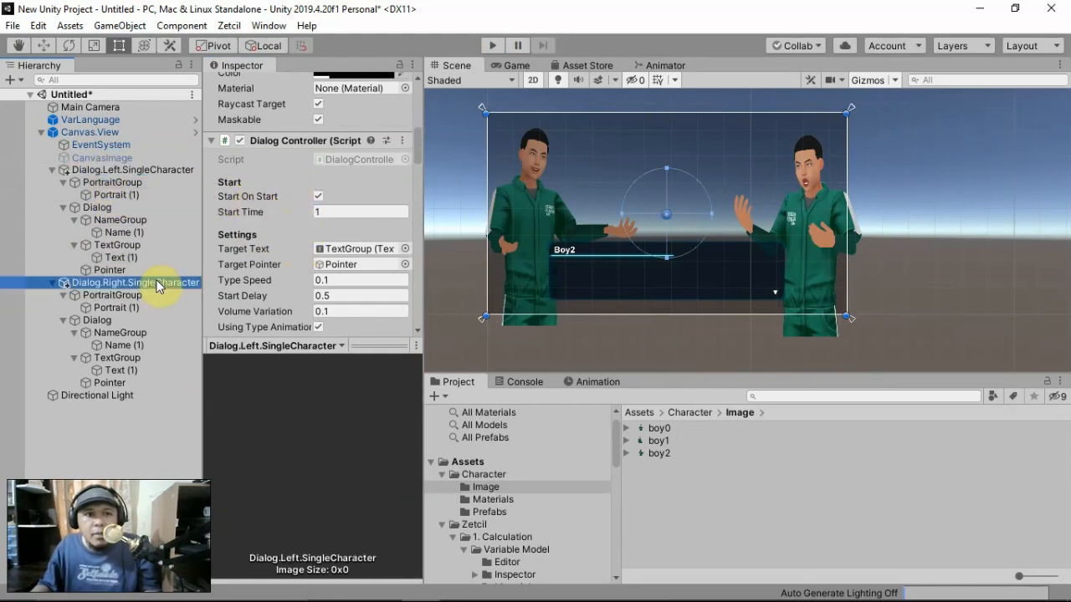
left_click(319, 199)
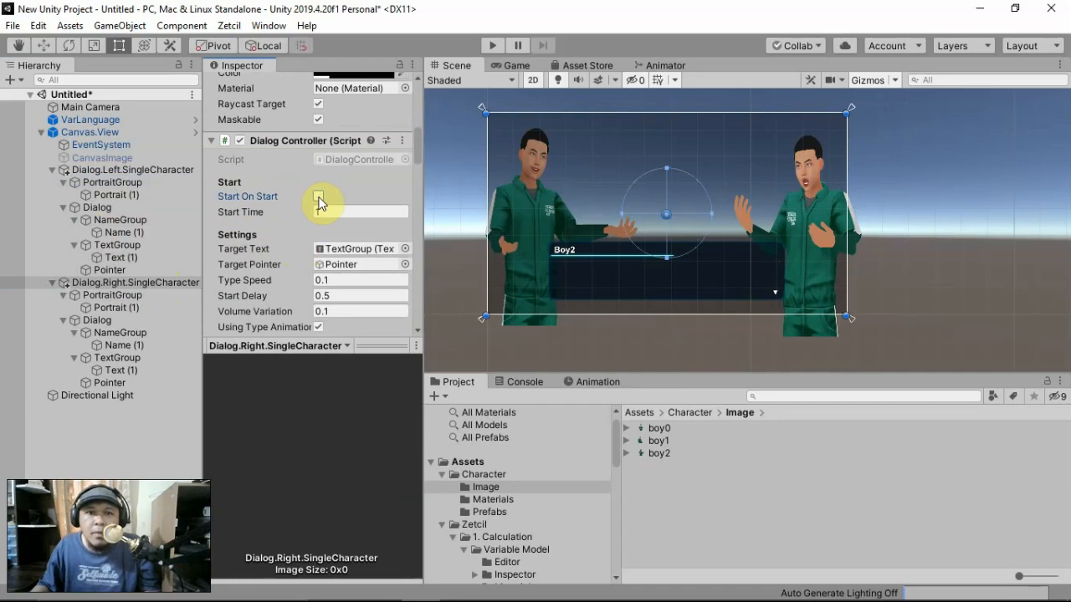
scroll(311, 209, "down", 5)
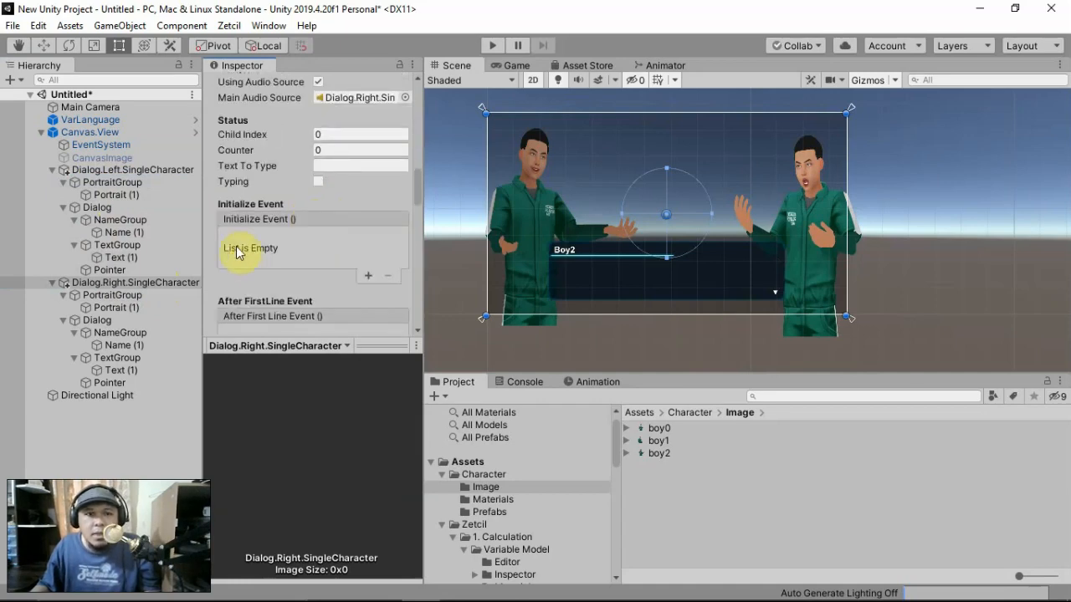
scroll(301, 226, "up", 5)
scroll(301, 209, "down", 3)
scroll(305, 184, "up", 3)
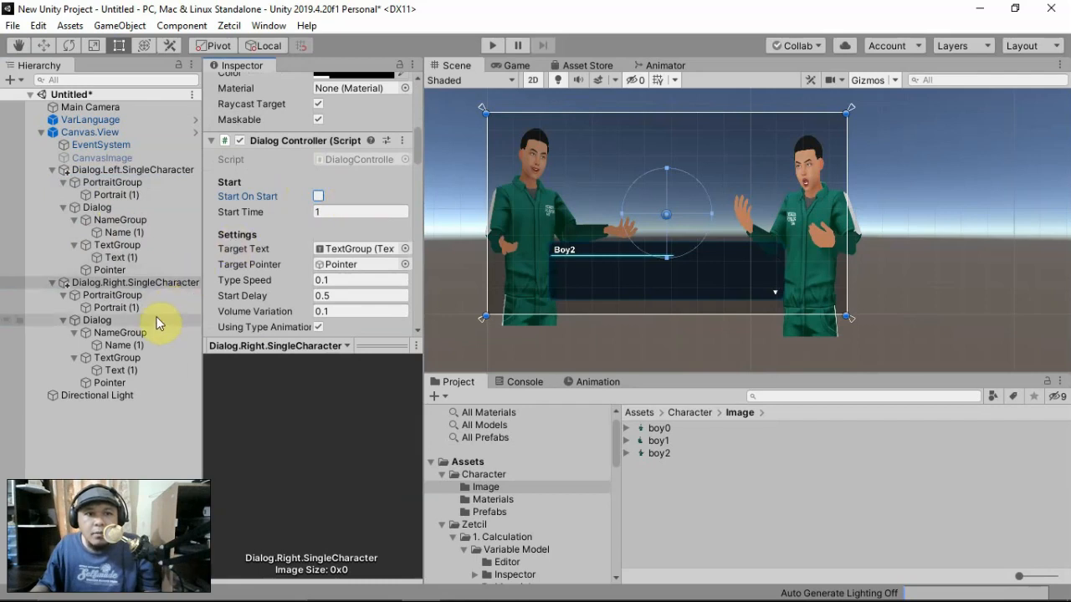
- Replace the Indonesian text of Text (1) in Dialog.Right.SingleCharacter with "Saya mau nanya rumah pak RT di mana ya?"
left_click(141, 371)
left_click(358, 168)
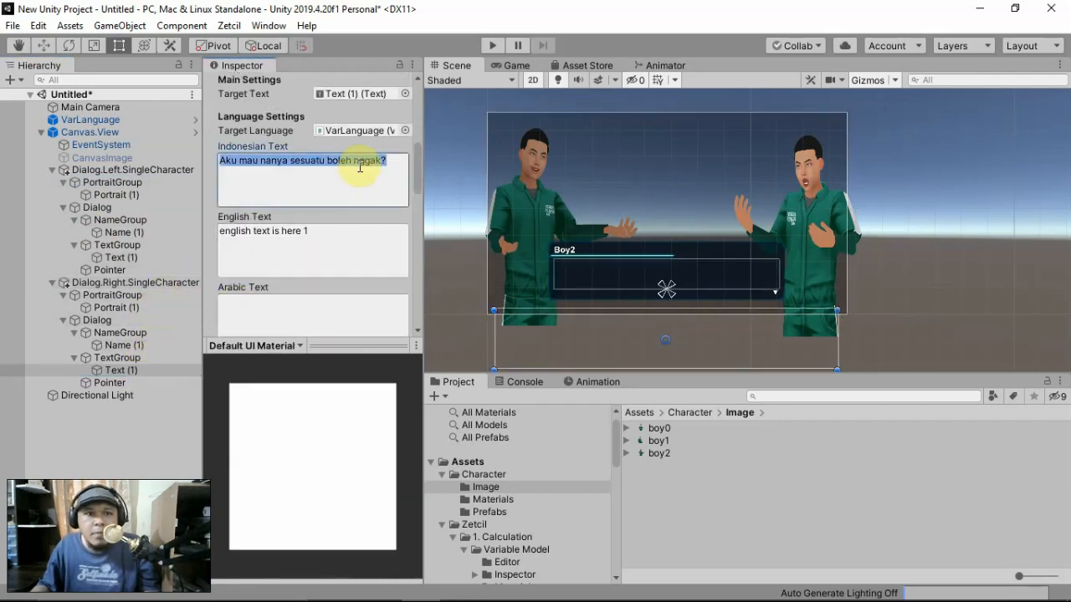
type("Saya ma")
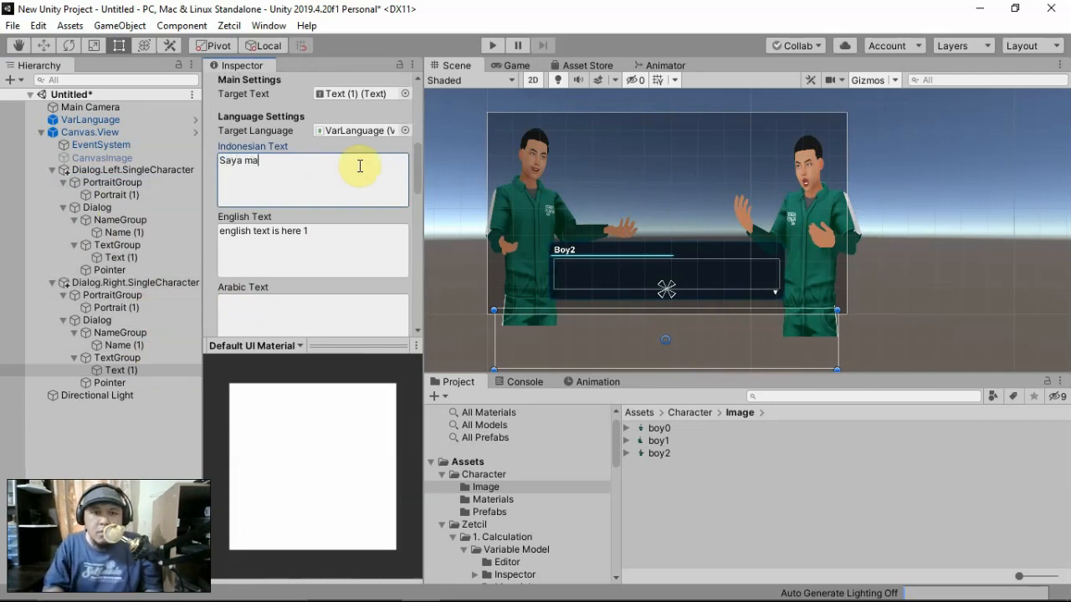
type("u nanya")
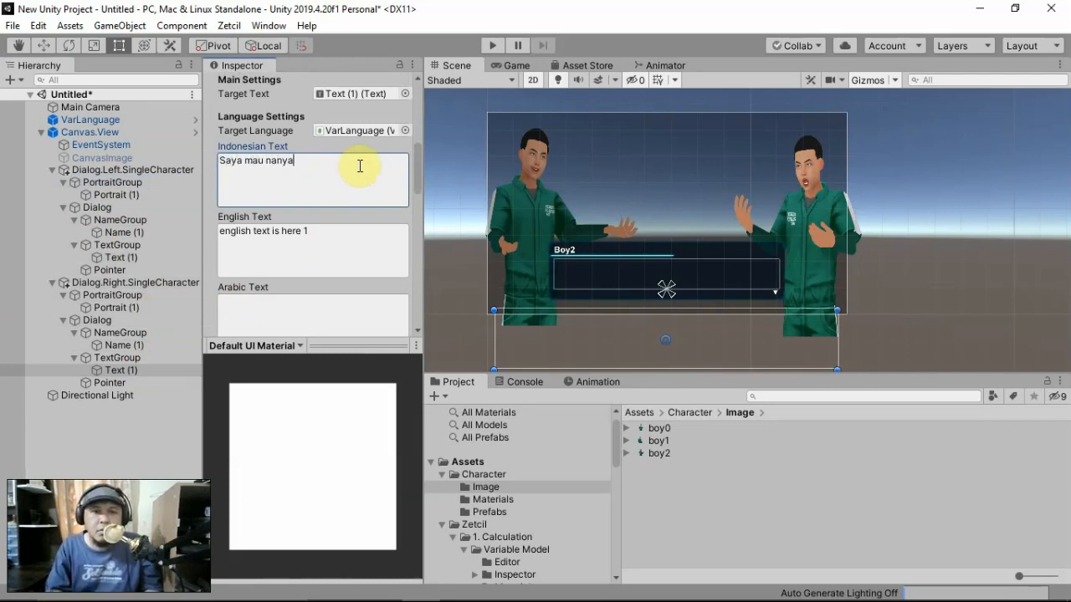
type(" rumah pak")
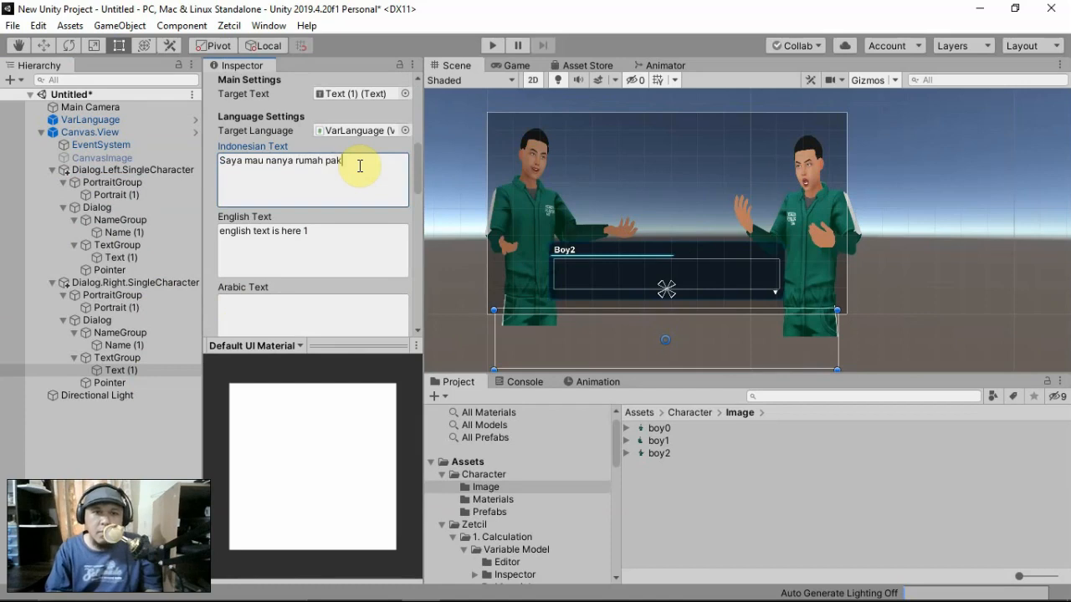
type(" RT di ma")
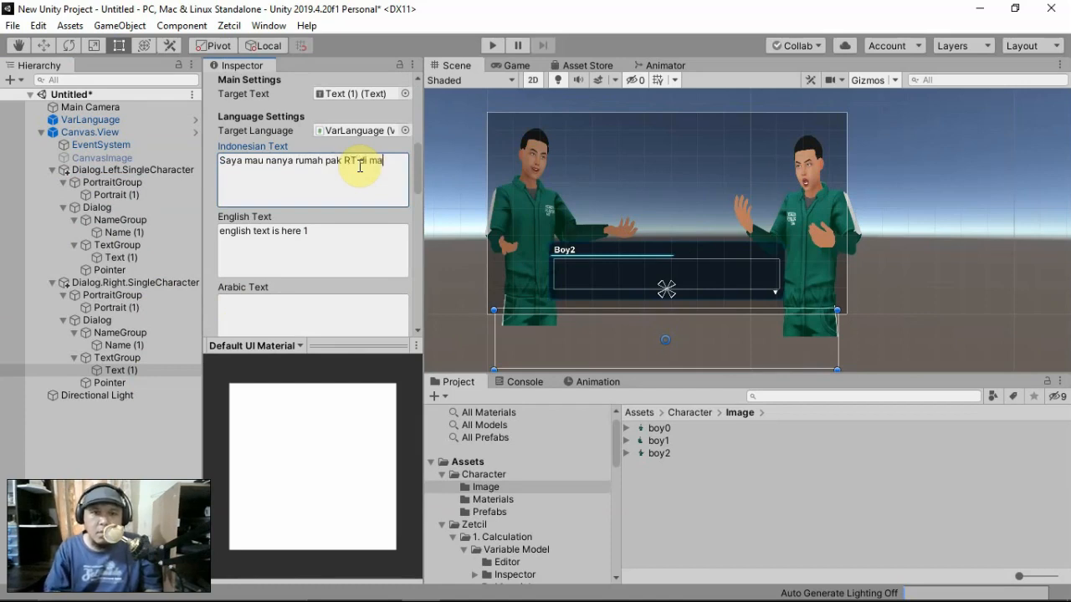
type("na ya?")
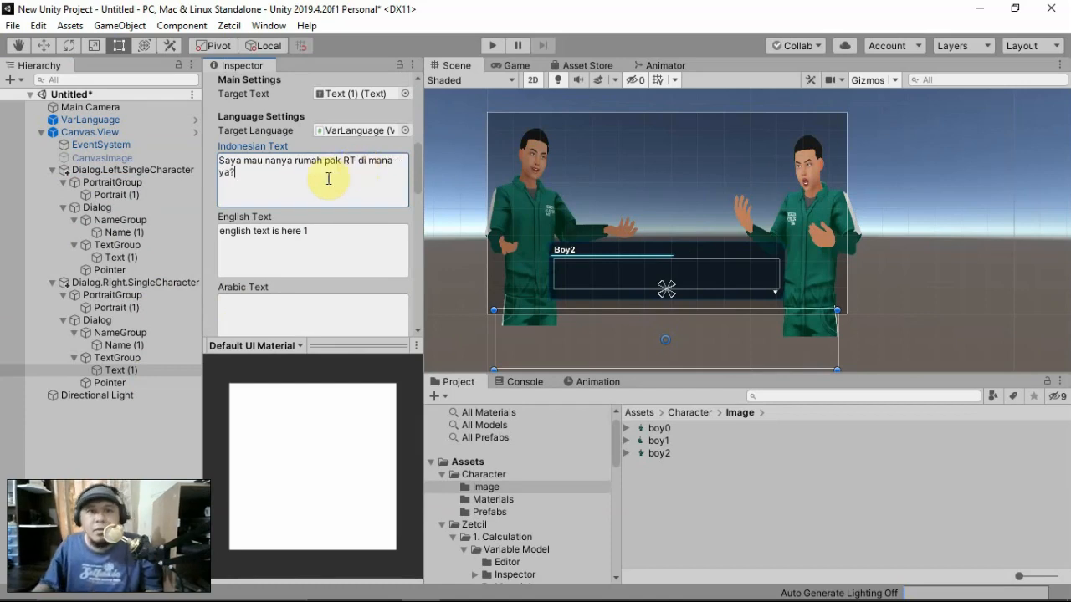
- Review the Indonesian texts of the left and right dialogs, leaving both dialog hierarchies collapsed
left_click(64, 207)
left_click(53, 170)
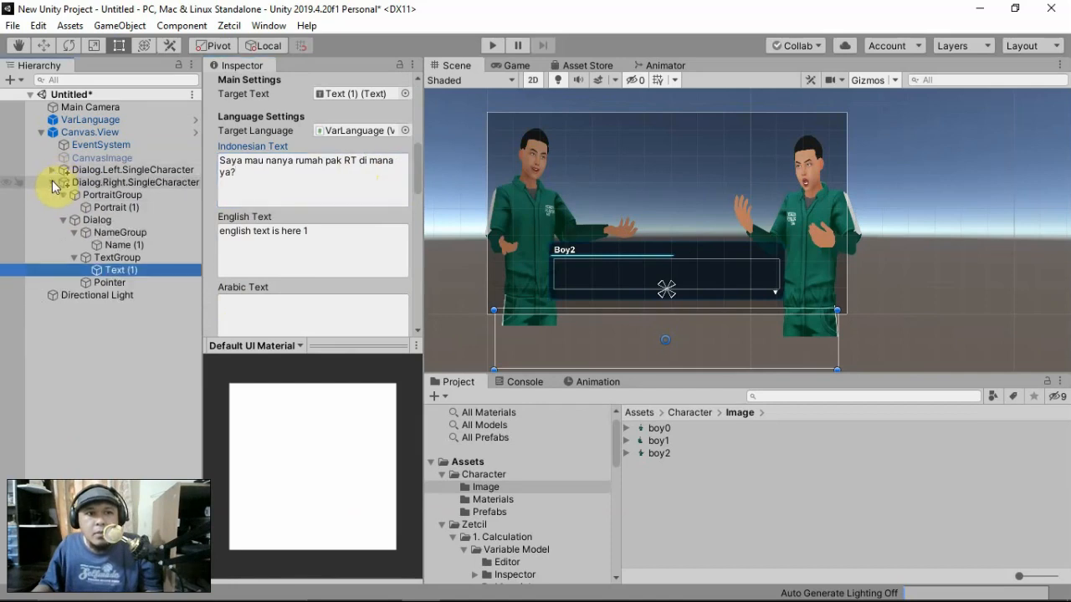
left_click(52, 182)
left_click(55, 171)
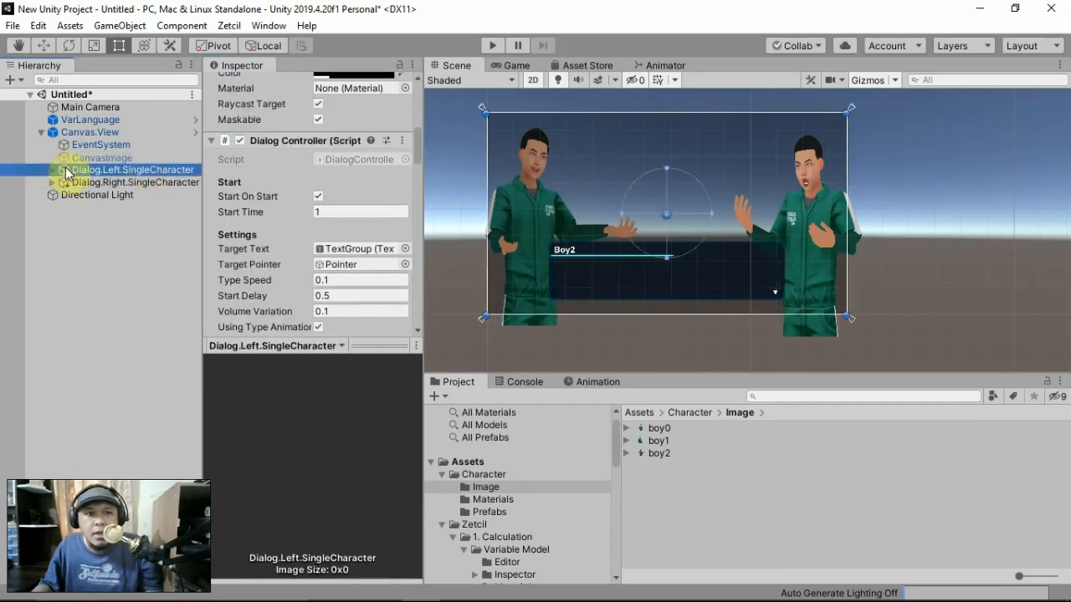
left_click(53, 170)
left_click(101, 258)
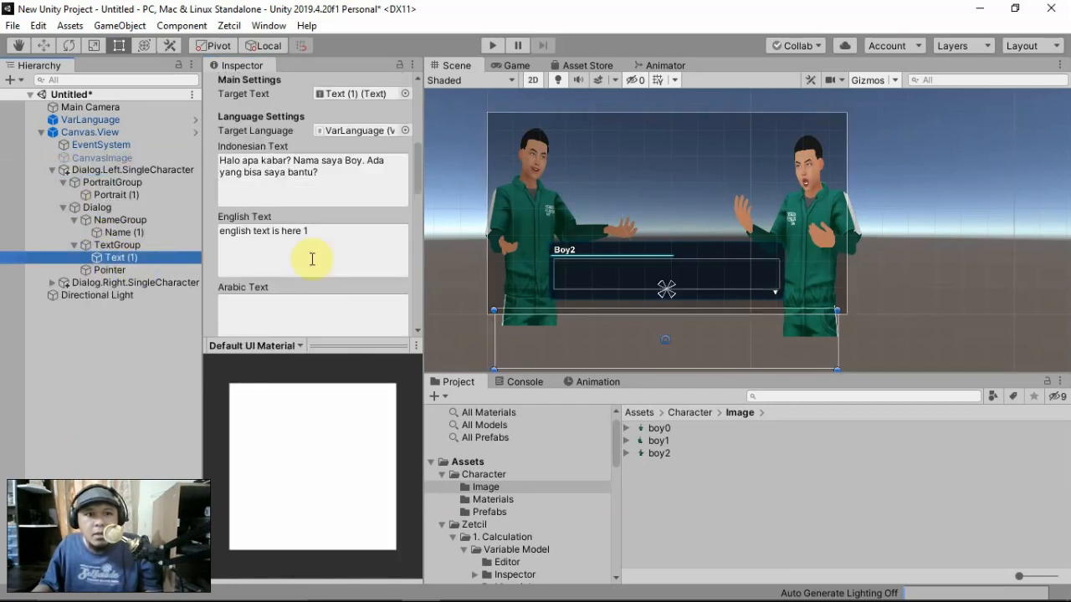
left_click(53, 284)
left_click(121, 370)
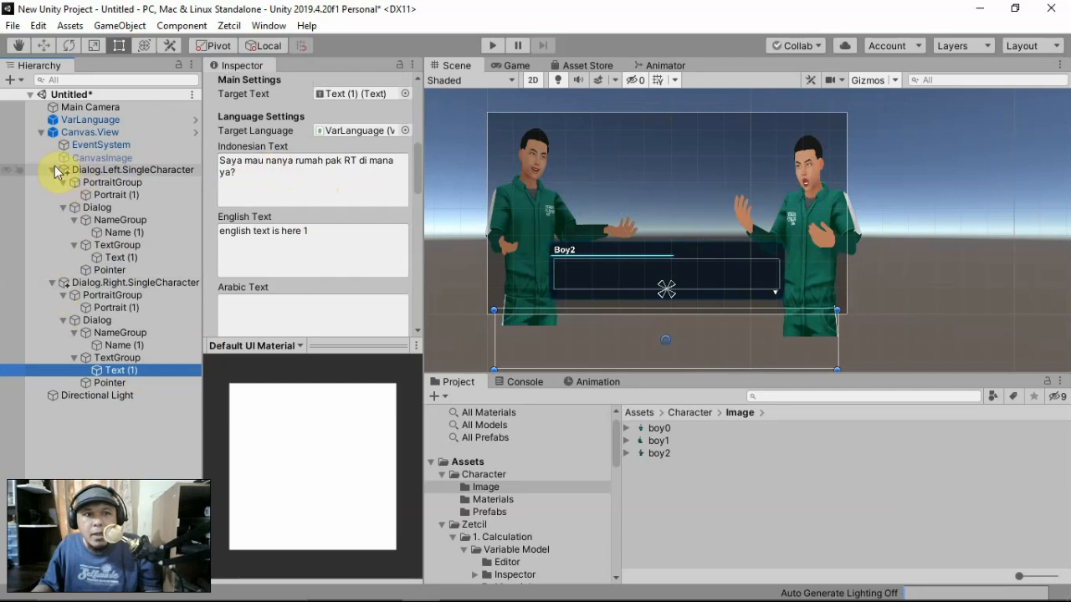
left_click(53, 170)
left_click(56, 185)
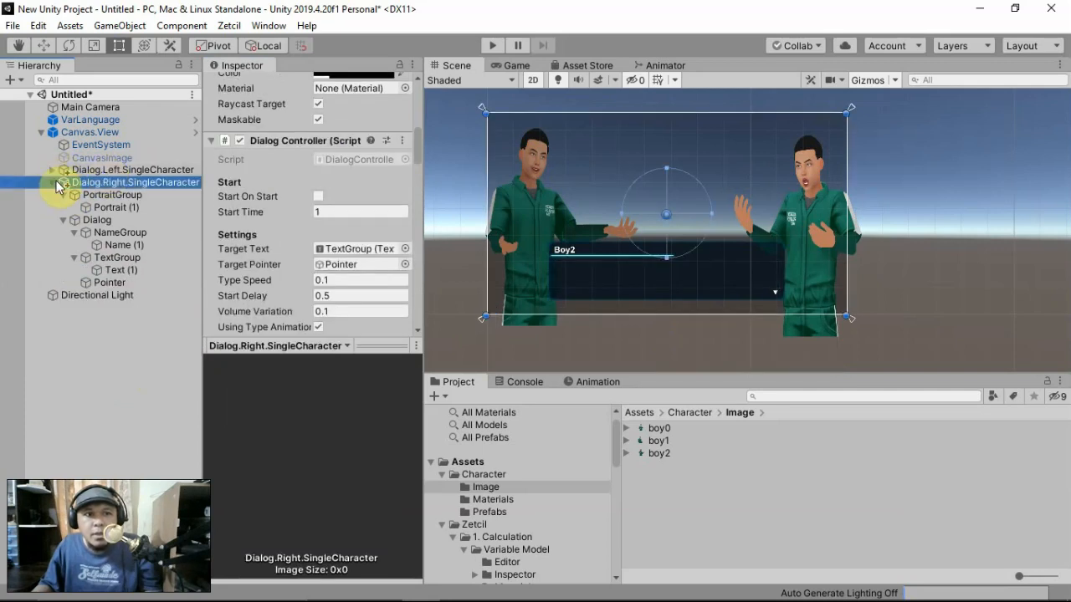
left_click(53, 183)
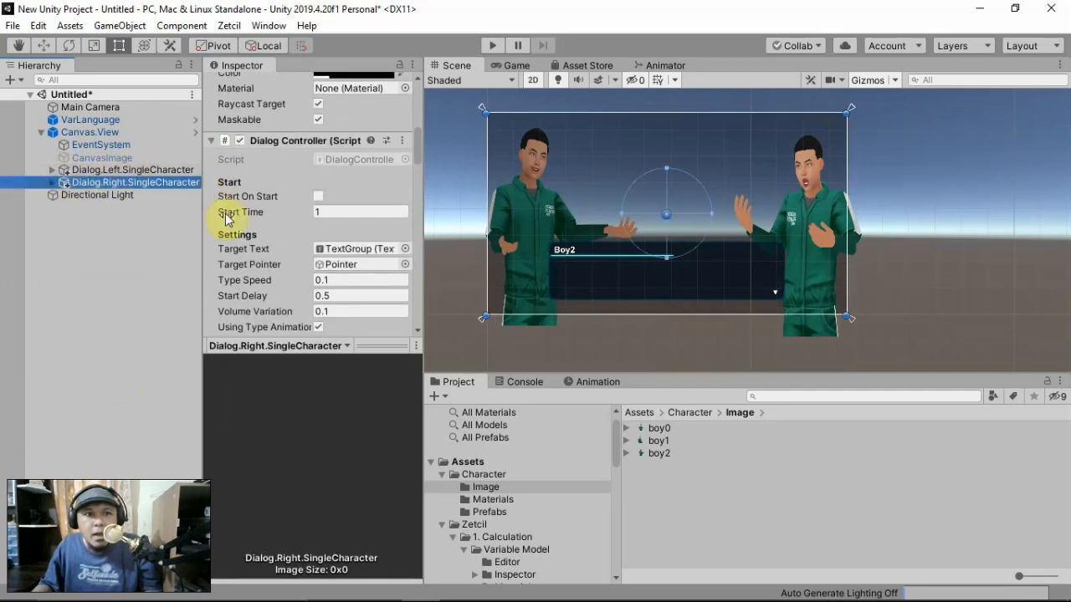
- Widen the object hierarchy area and duplicate Dialog.Left.SingleCharacter to hold the left character's reply
left_click_drag(204, 214, 269, 205)
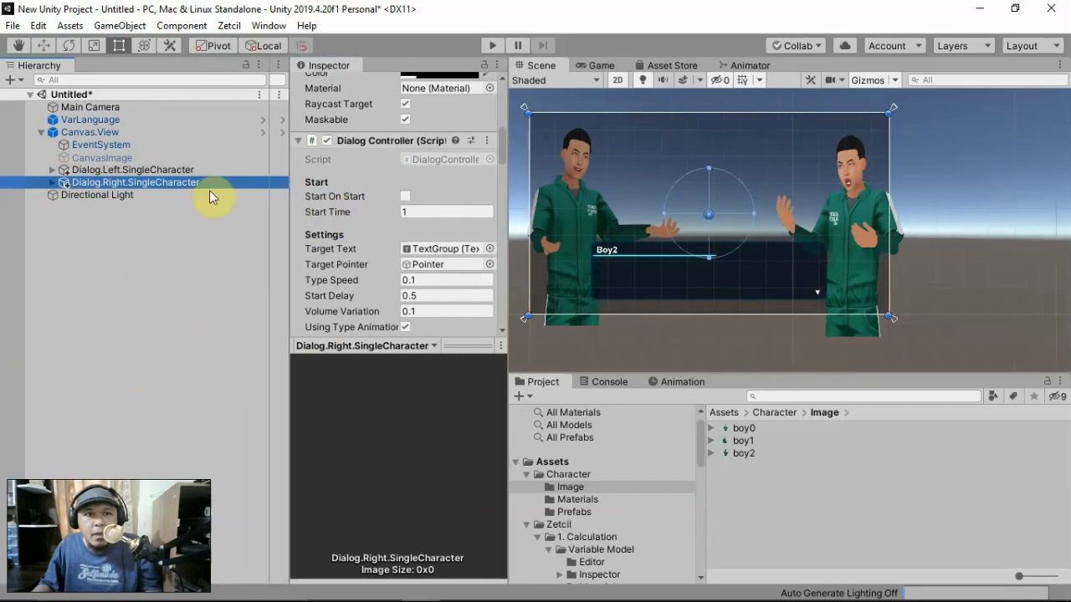
left_click(163, 170)
right_click(158, 169)
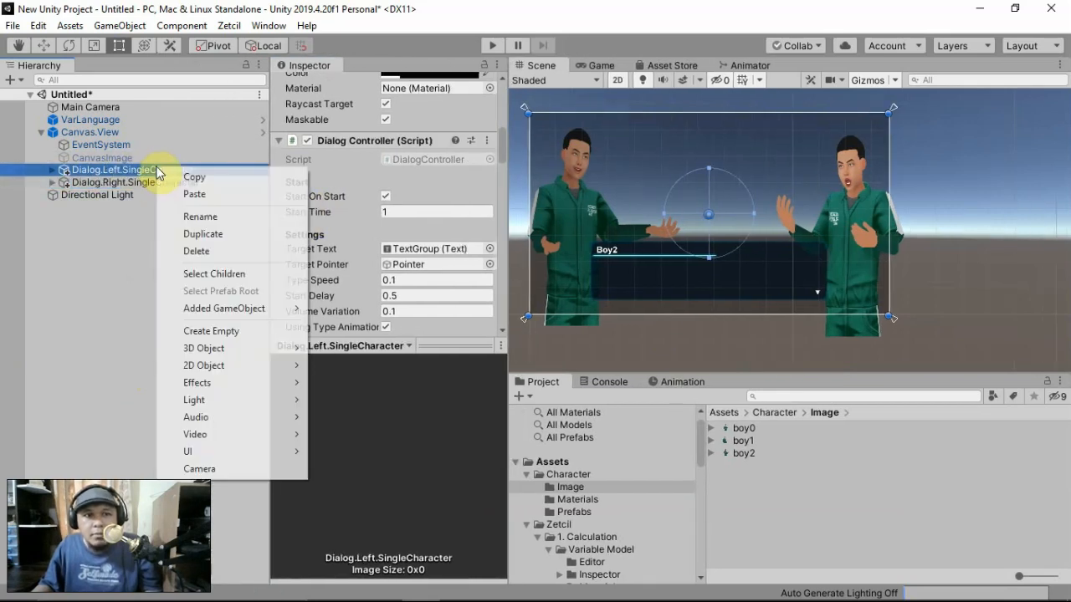
left_click(216, 235)
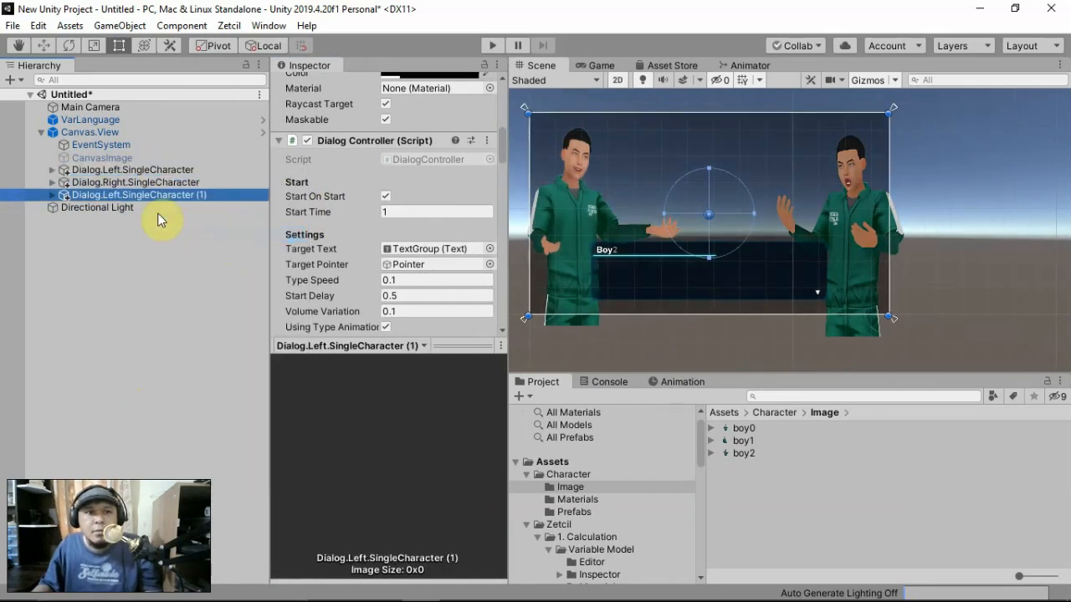
- Replace the Indonesian text of Text (1) in the duplicated left dialog with "Rumah pak RT ada di sebelah rumah pakRW"
left_click(52, 196)
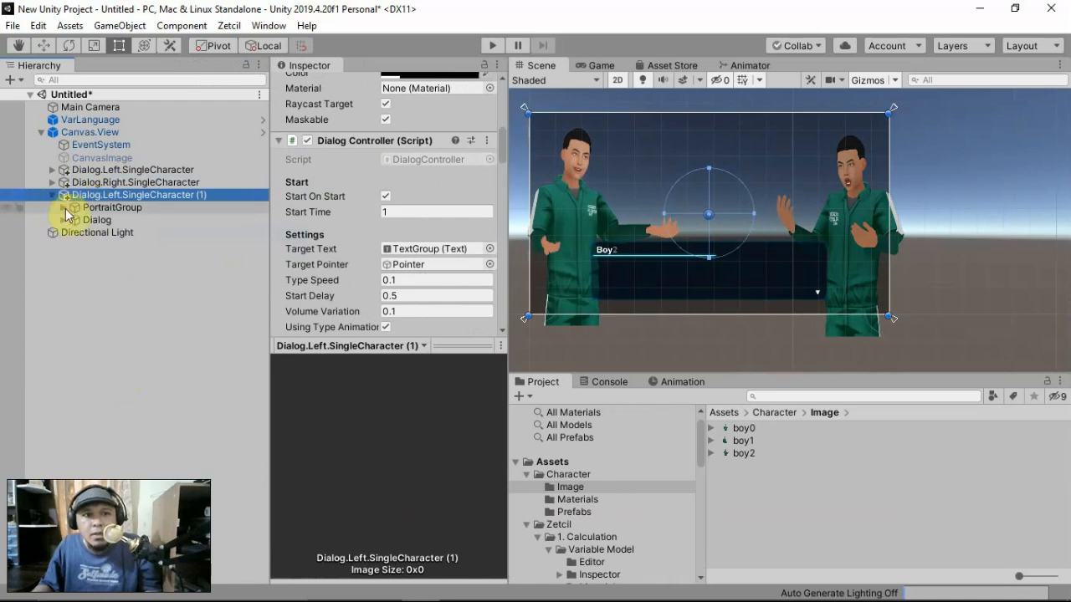
left_click(63, 220)
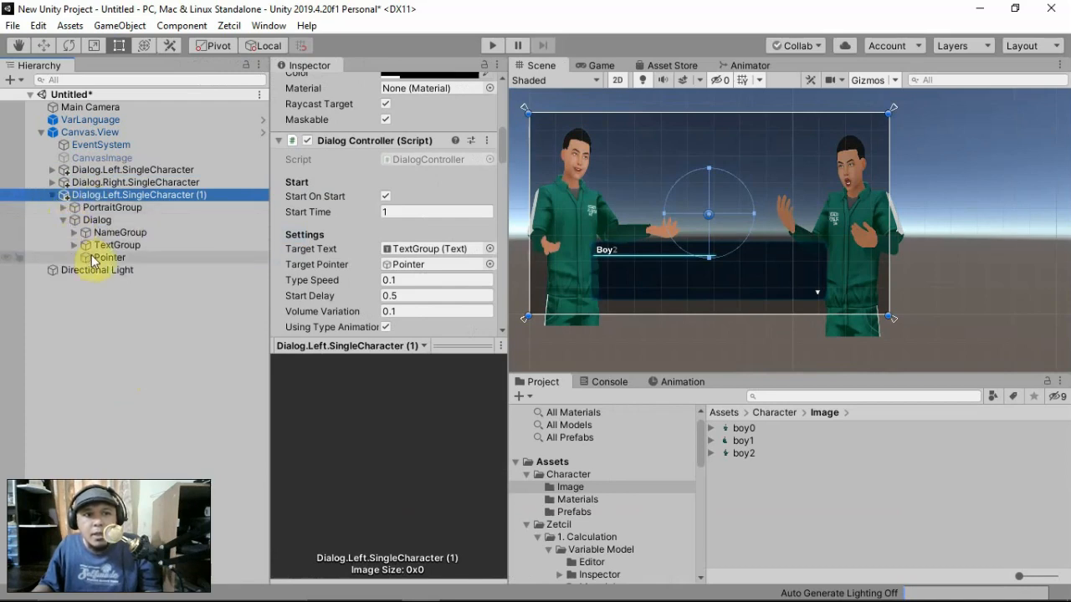
left_click(75, 244)
left_click(110, 258)
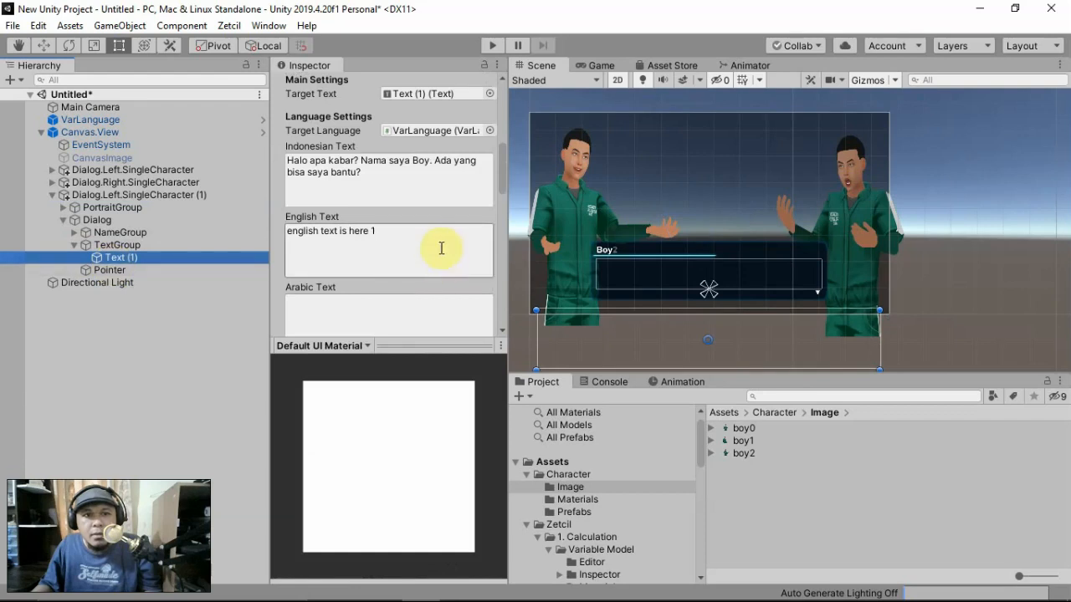
left_click(396, 180)
key("ctrl+a")
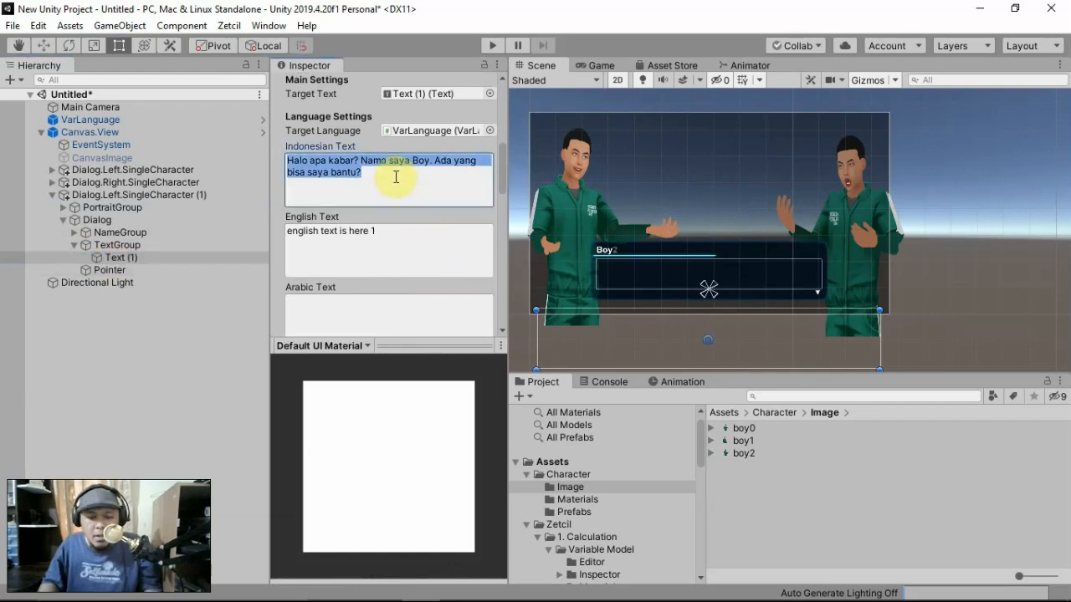
type("Rumah p")
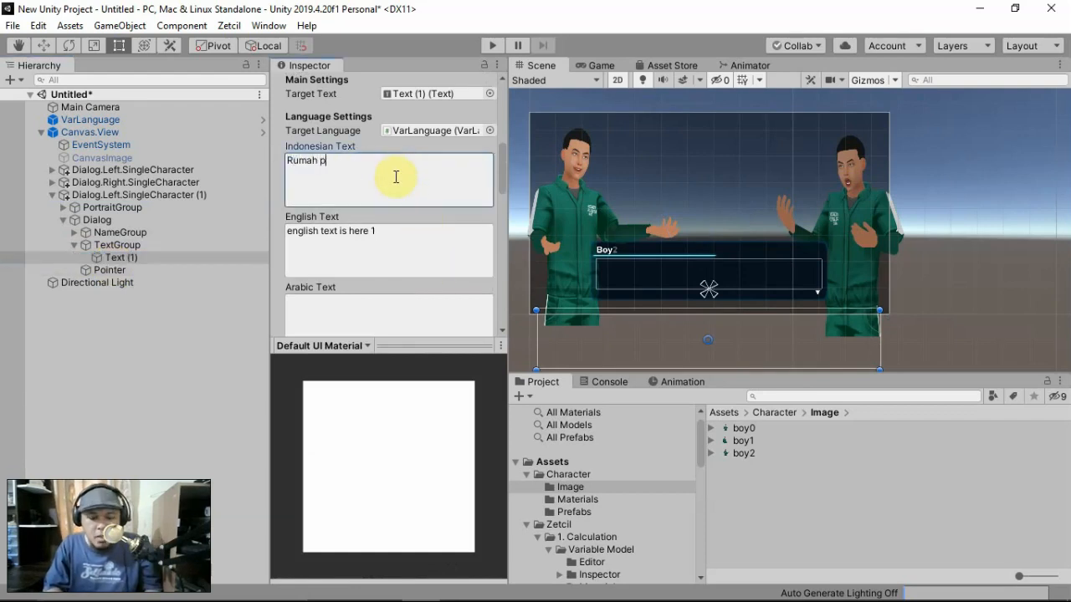
type("ak RT ada di s")
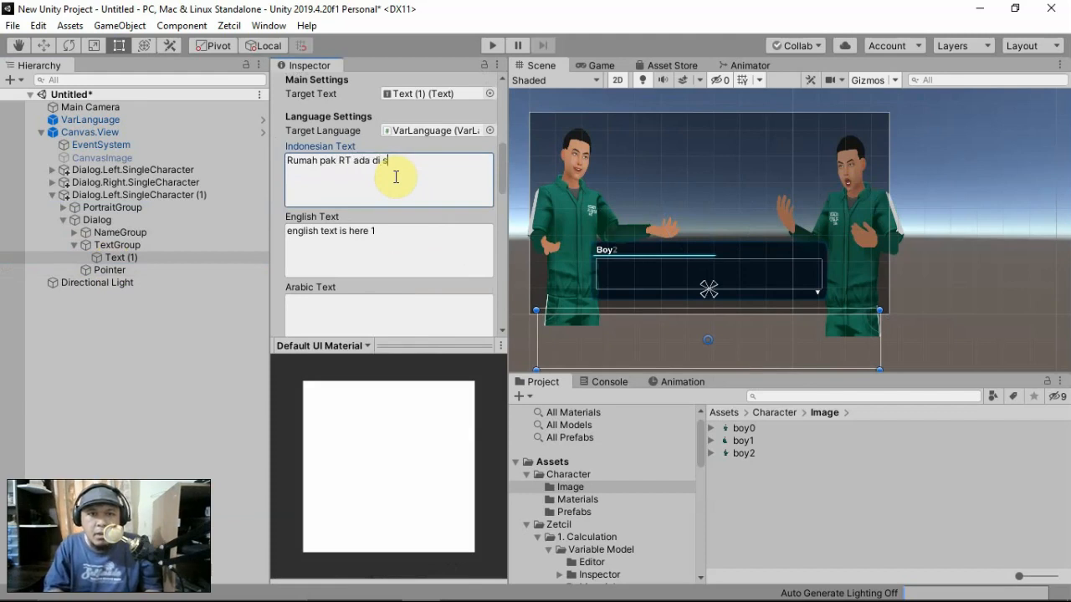
type("ebelah rumah p")
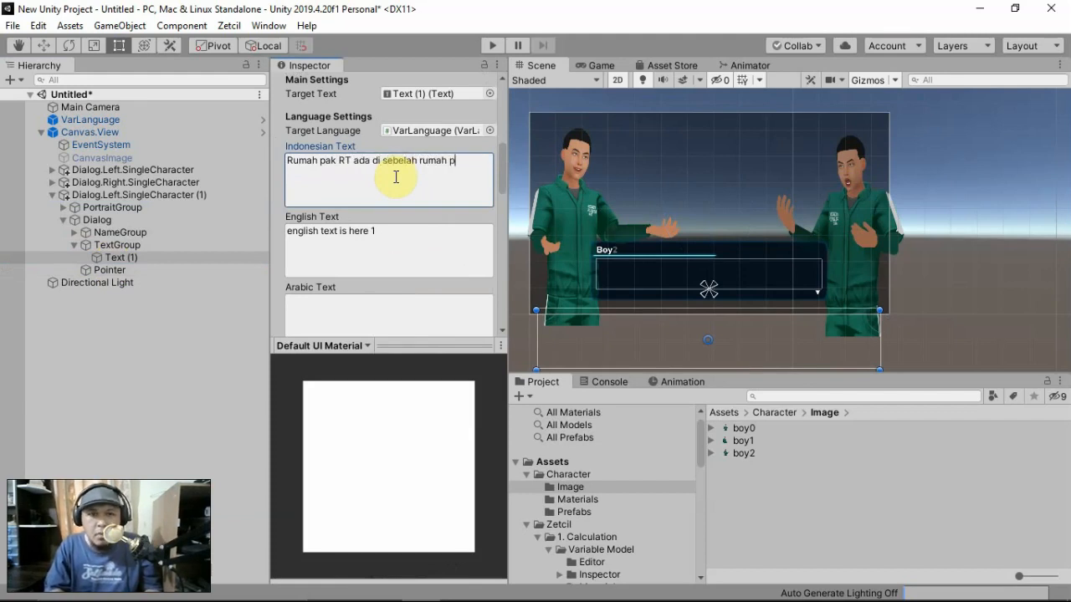
type("akRW")
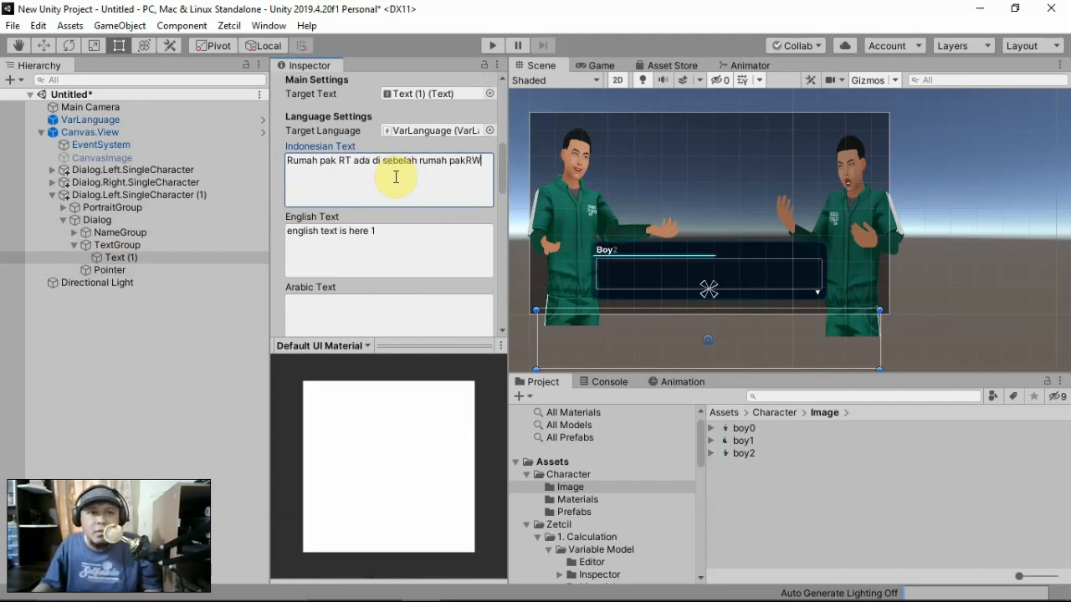
- Turn off Start On Start in the Dialog Controller of Dialog.Left.SingleCharacter (1) and collapse that dialog's hierarchy
left_click(202, 200)
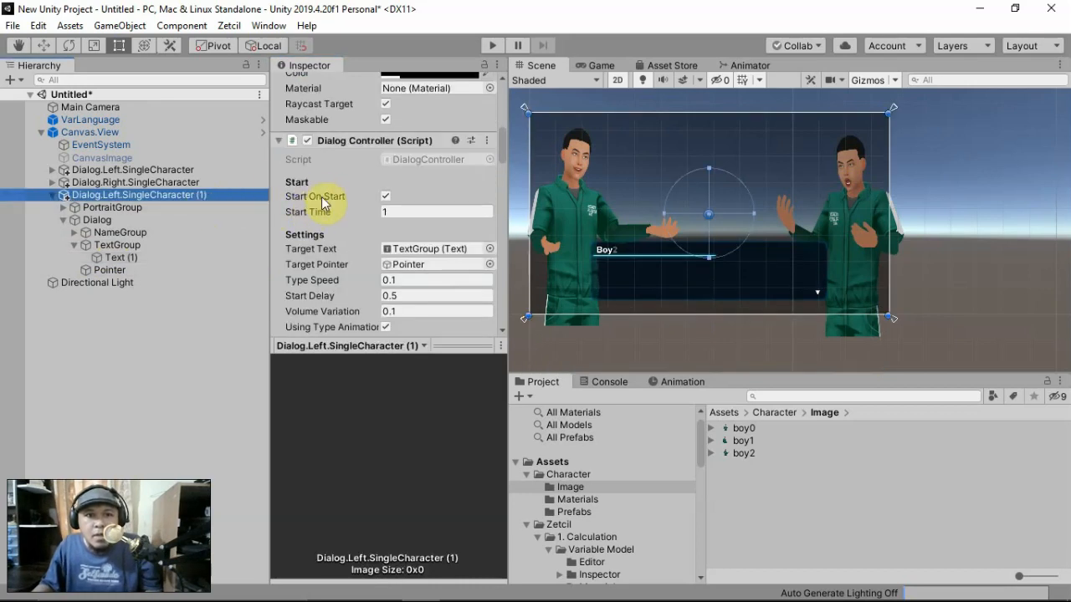
left_click(385, 196)
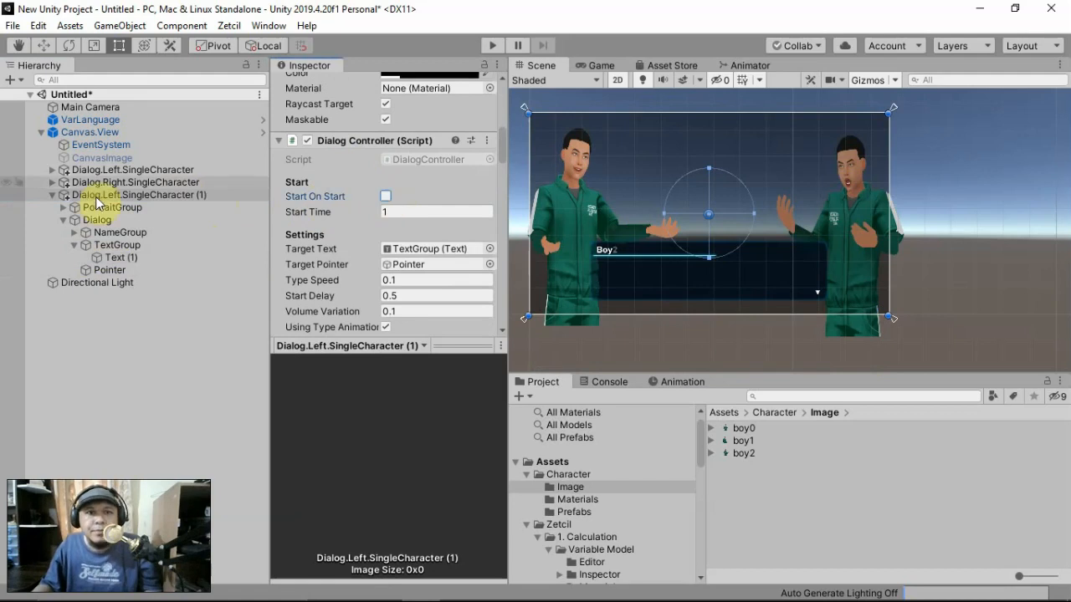
left_click(52, 195)
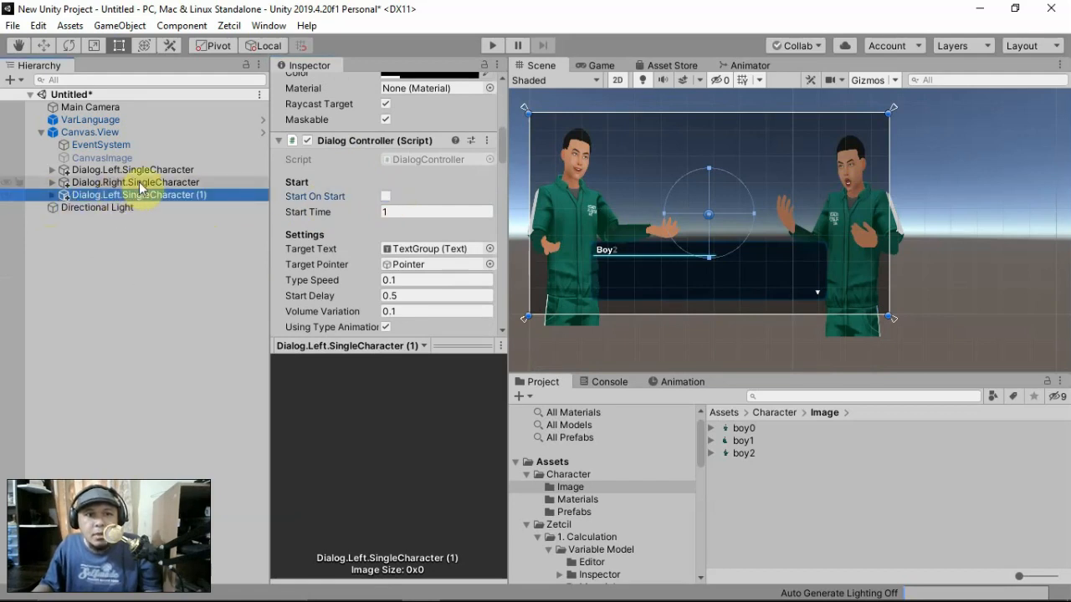
- Duplicate Dialog.Right.SingleCharacter and open the language settings of Text (1) in the duplicate's TextGroup
right_click(139, 188)
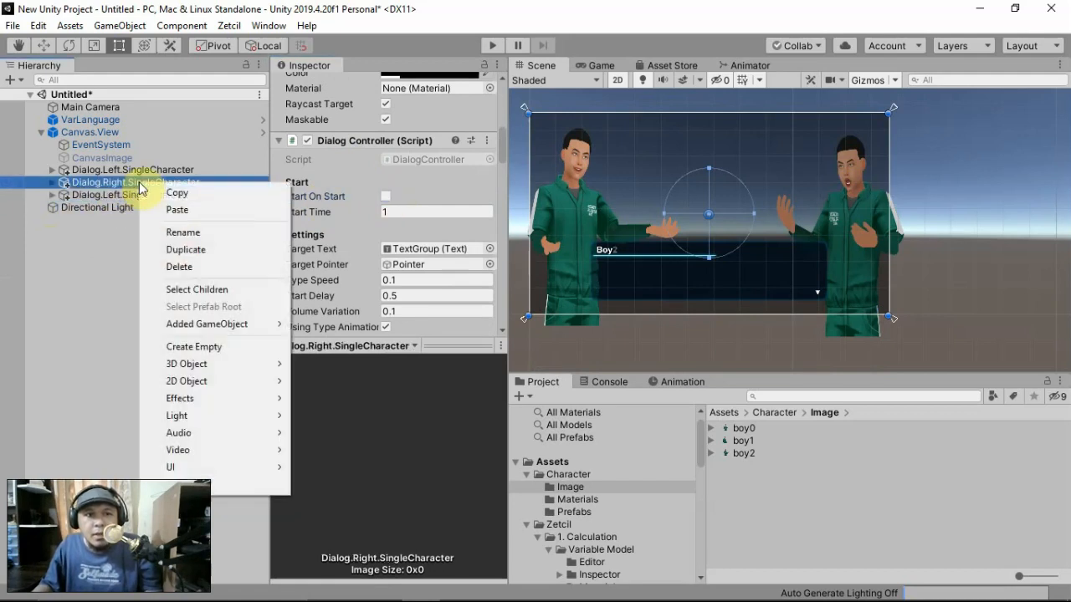
left_click(185, 250)
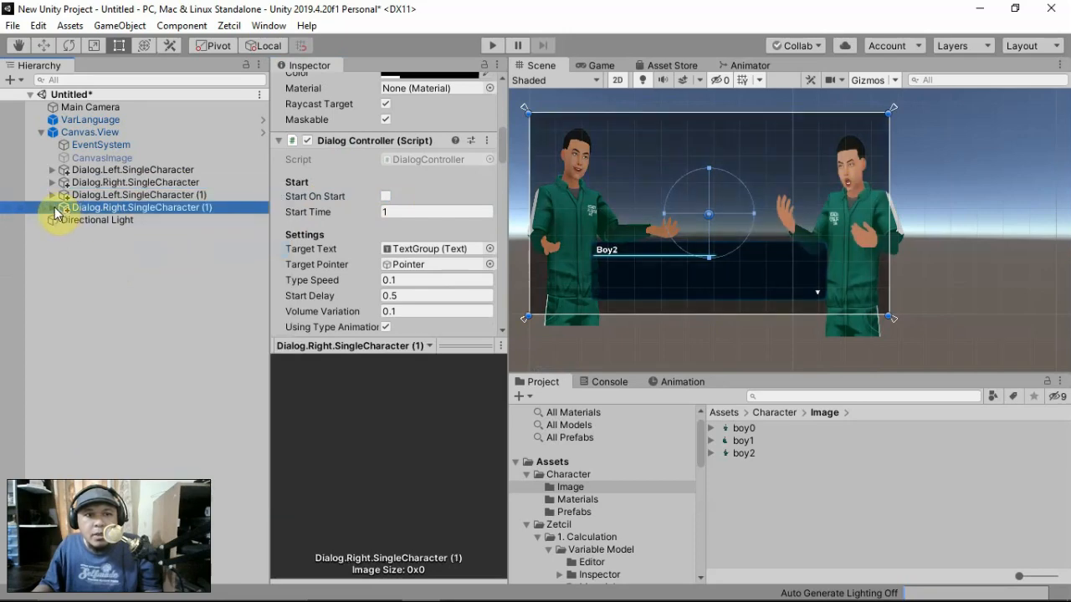
left_click(54, 207)
left_click(64, 234)
left_click(138, 268)
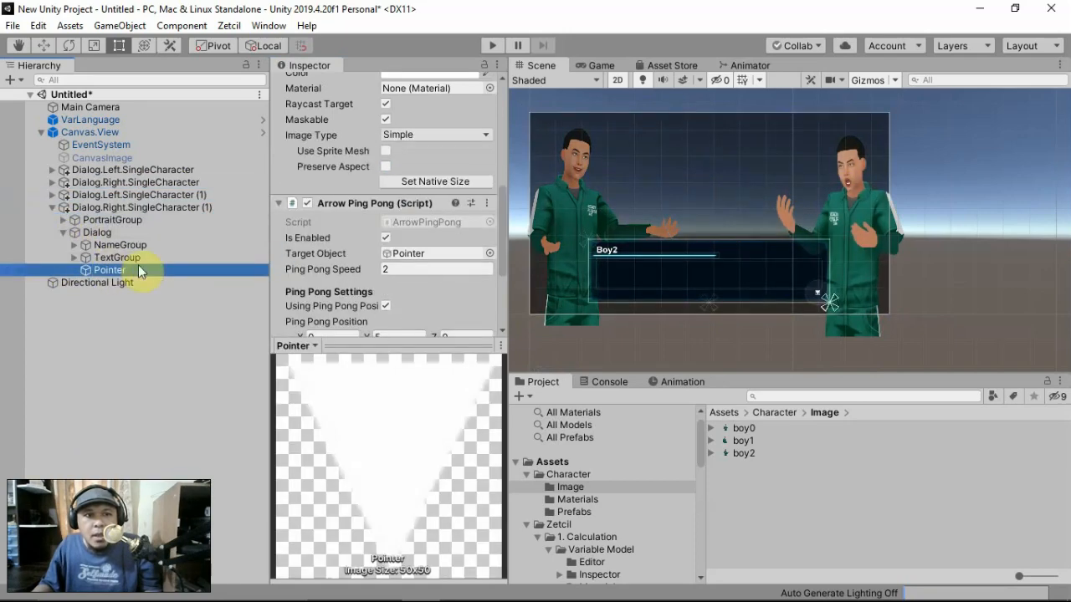
left_click(75, 258)
left_click(124, 270)
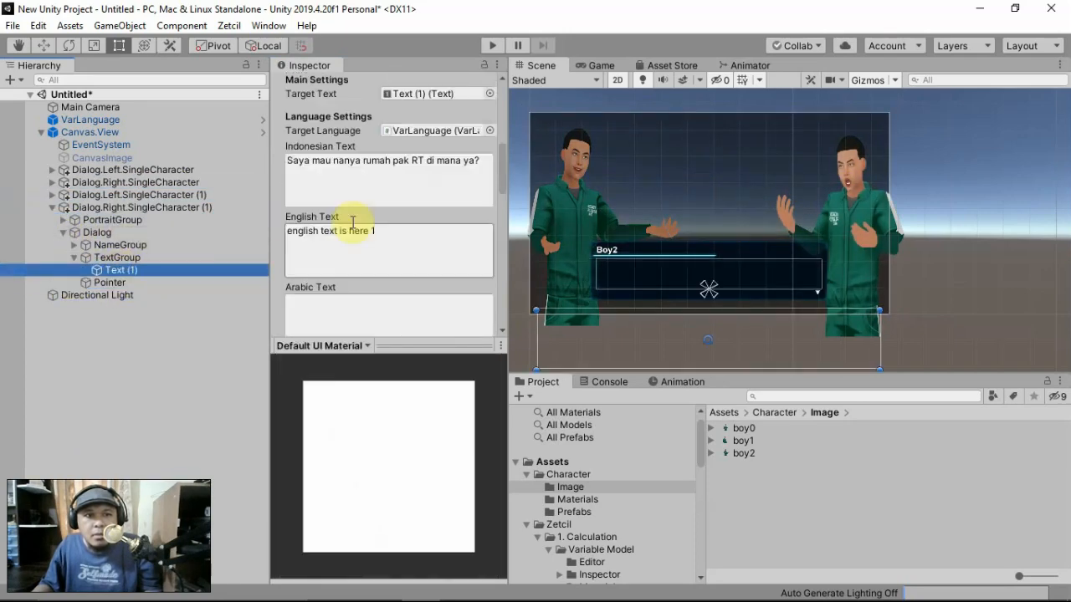
- Replace the Indonesian text of Text (1) in Dialog.Right.SingleCharacter (1) with "Ok terima kasih ya" and collapse that dialog's hierarchy
left_click(370, 194)
type("Ok te")
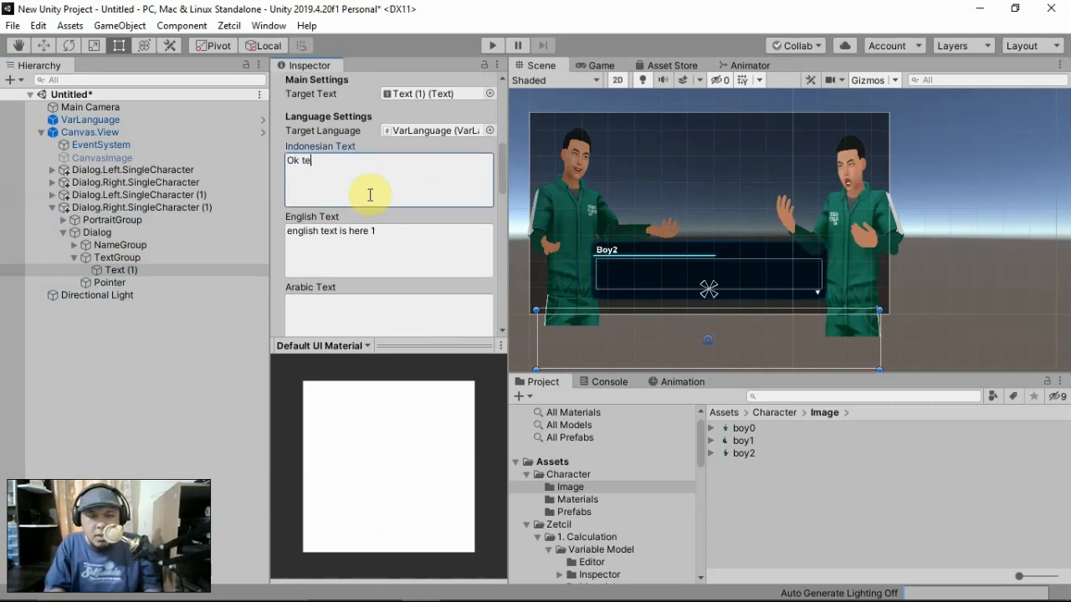
type("rima kasih ya")
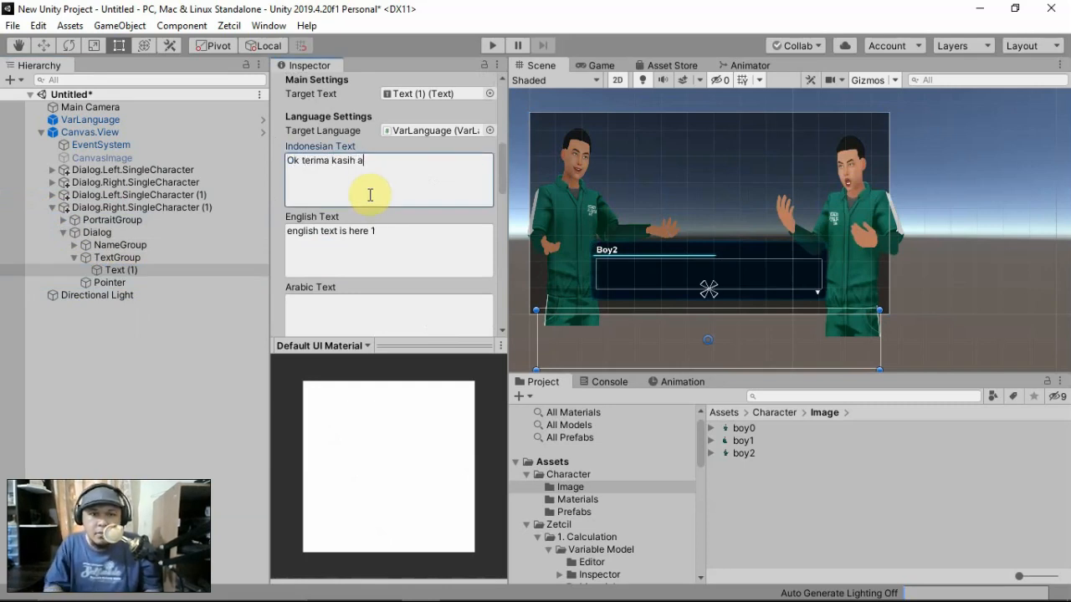
key("BackSpace")
type("ya")
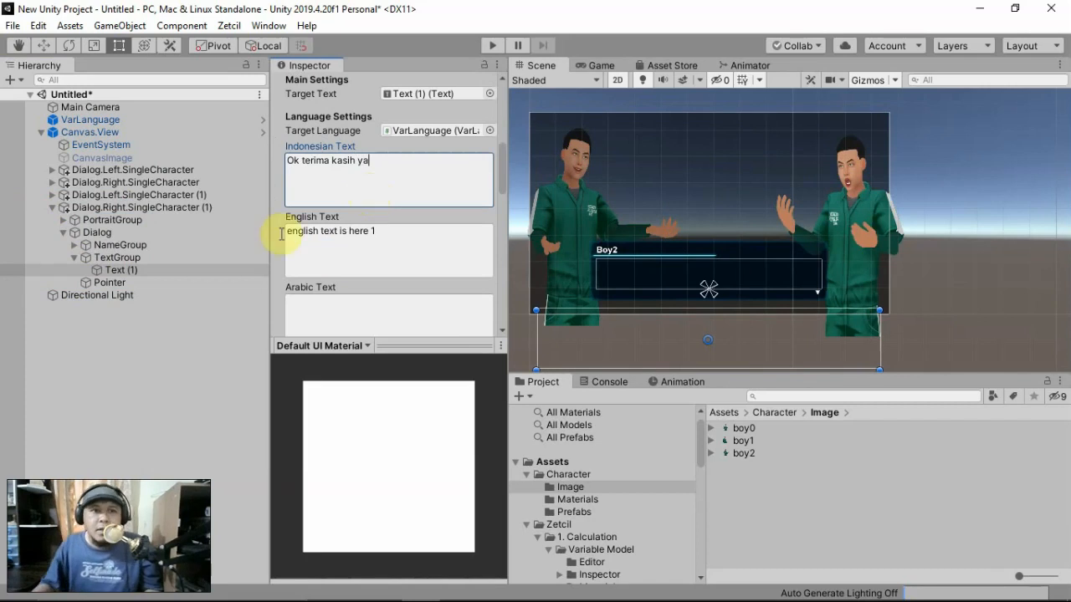
left_click(51, 208)
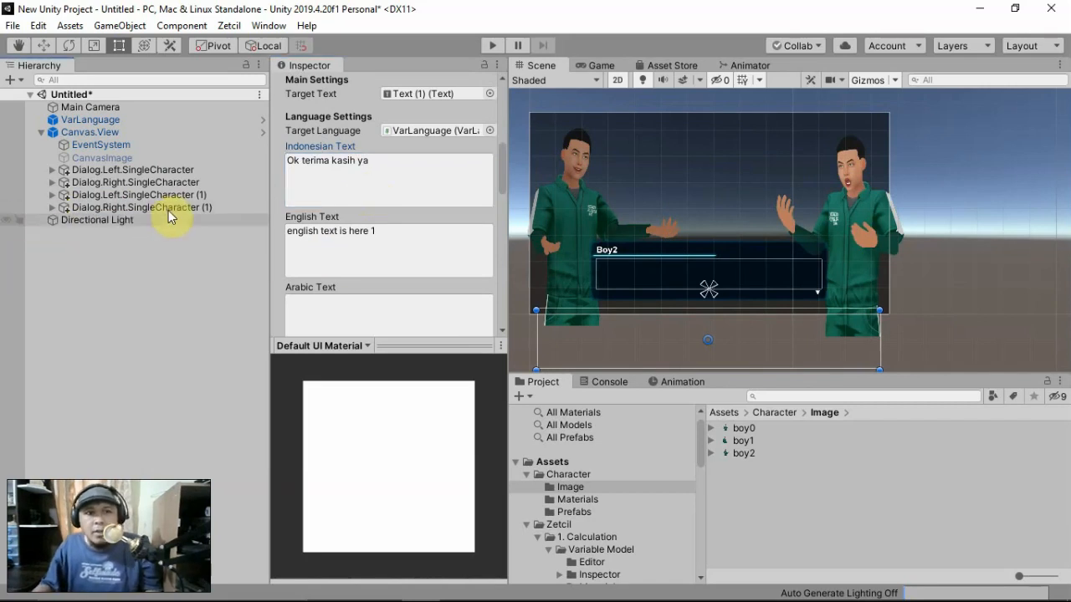
- Deactivate Dialog.Right.SingleCharacter, Dialog.Left.SingleCharacter (1) and Dialog.Right.SingleCharacter (1), leaving only the first dialog active
left_click(142, 171)
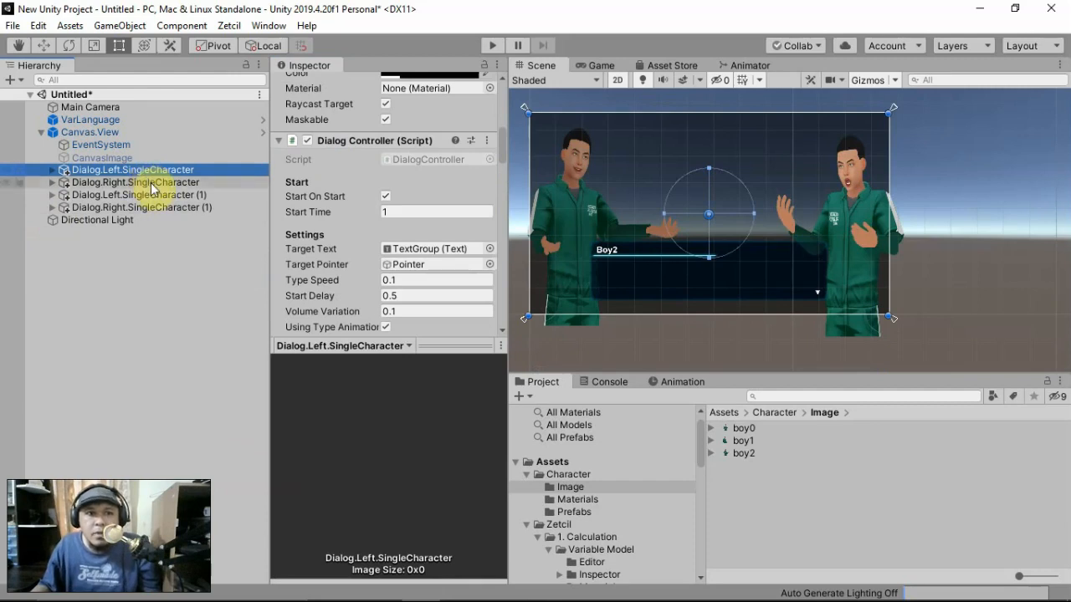
left_click(151, 183)
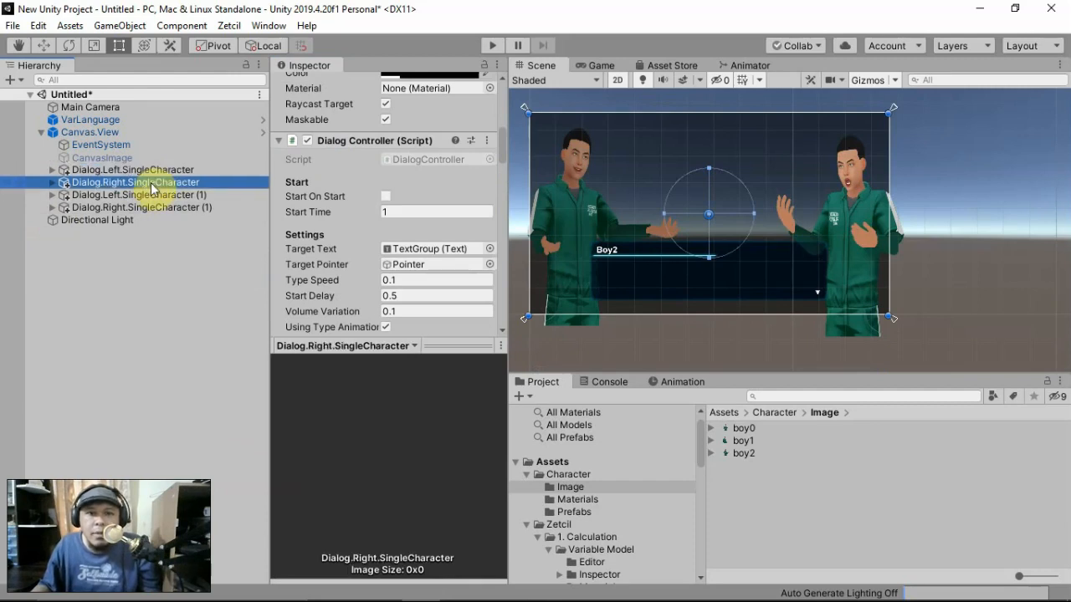
left_click(154, 196)
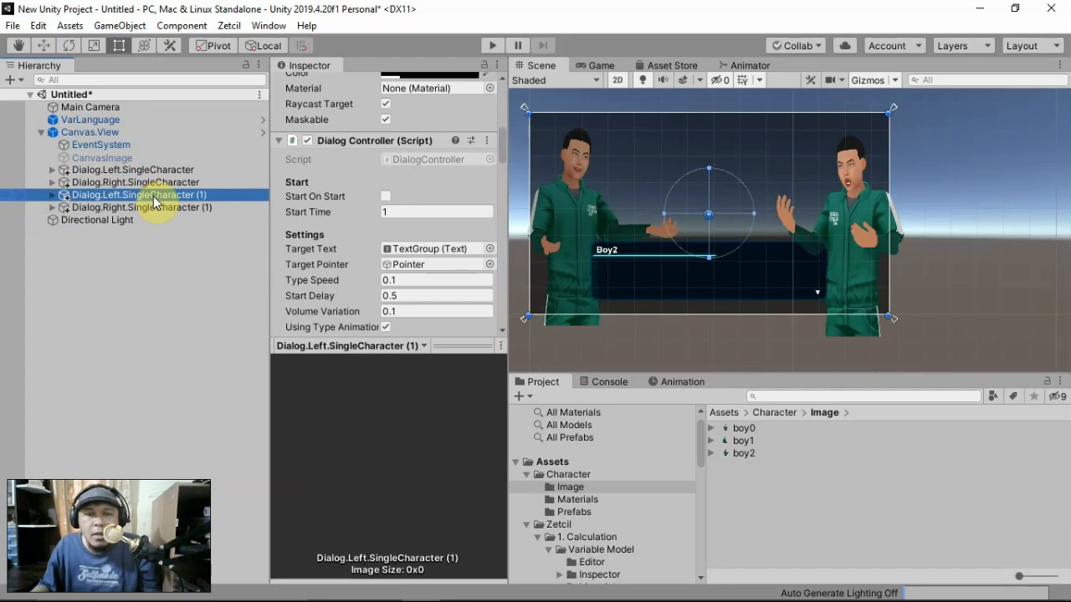
left_click(159, 209)
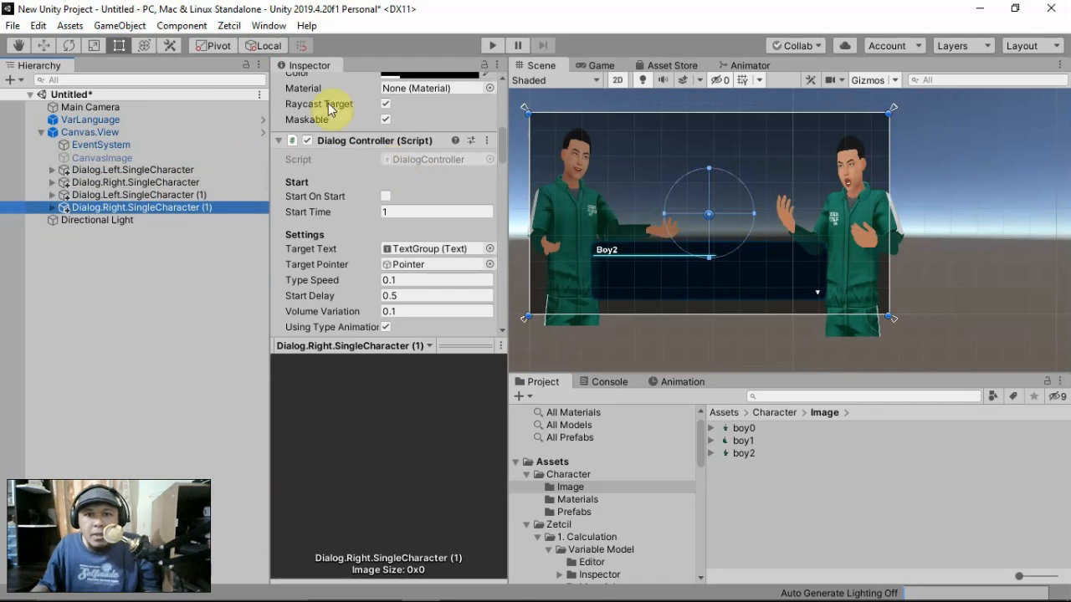
left_click(172, 184)
left_click(189, 207, "shift")
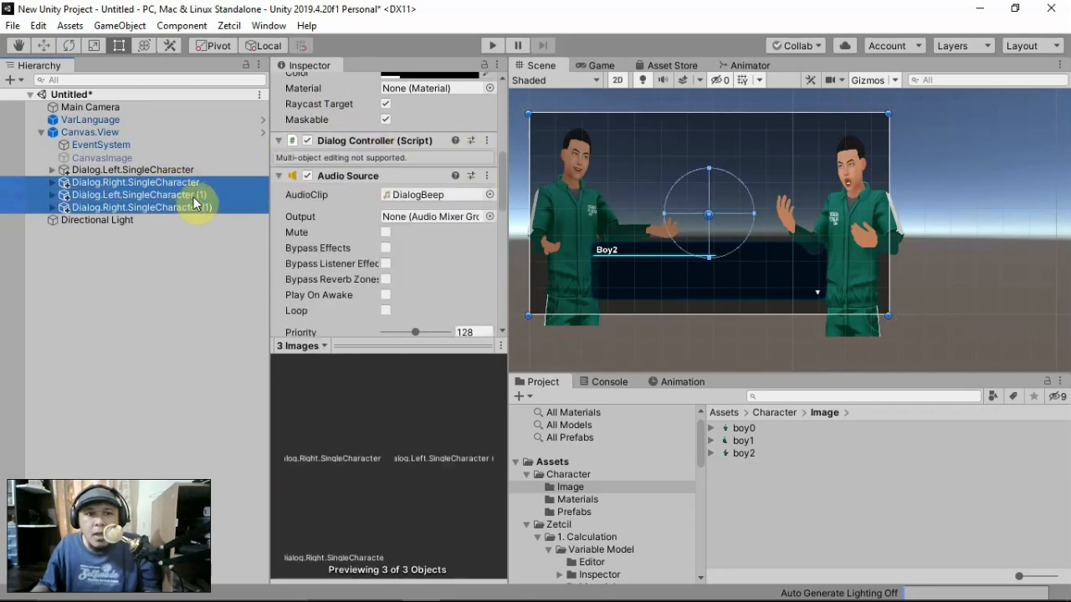
scroll(327, 143, "down", 6)
scroll(325, 142, "up", 12)
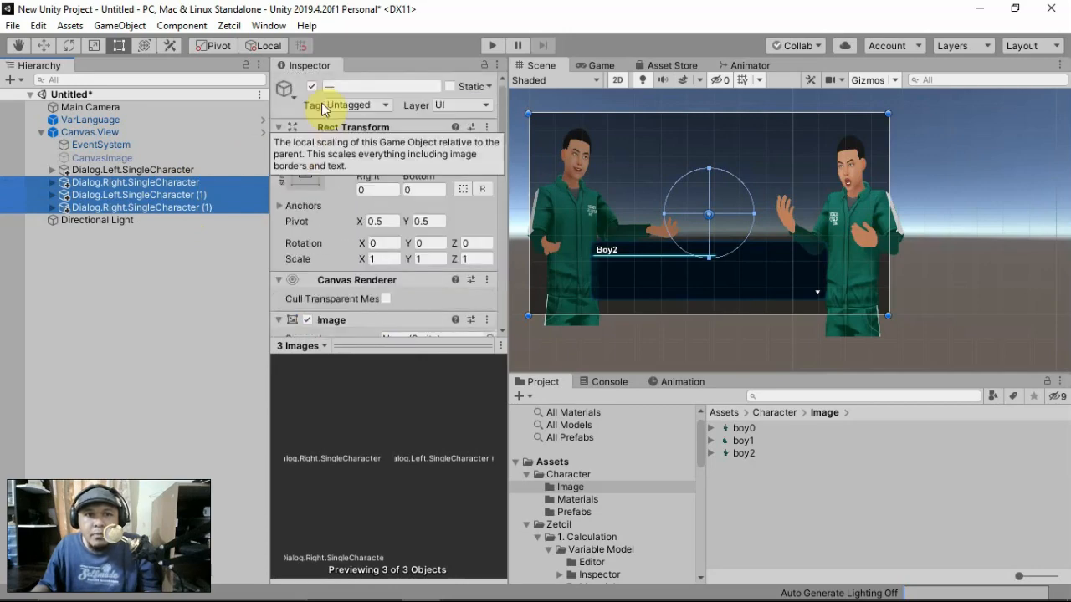
left_click(314, 89)
left_click(236, 145)
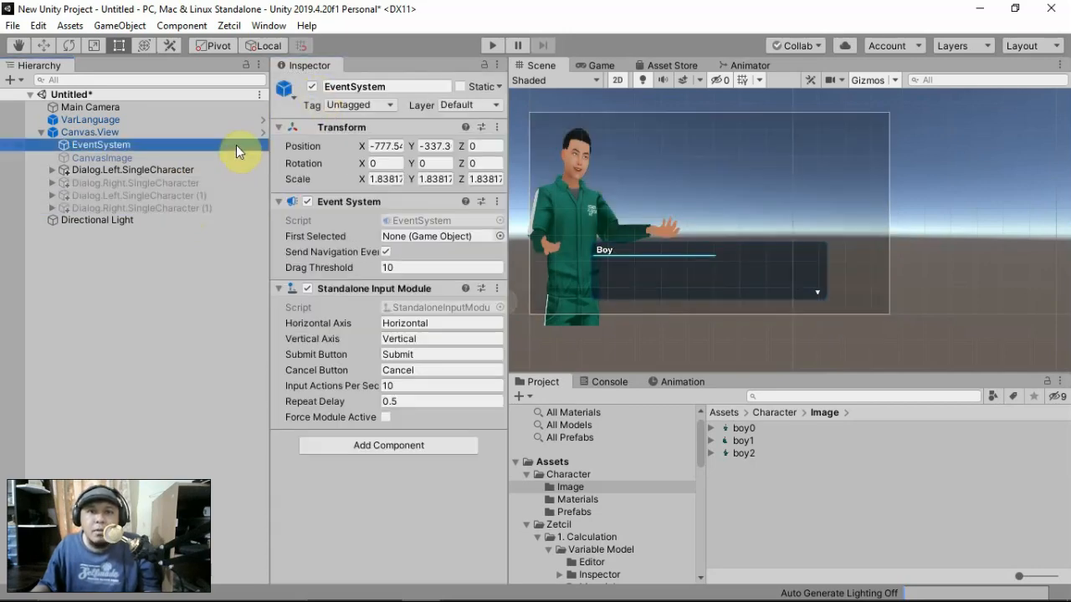
left_click(164, 170)
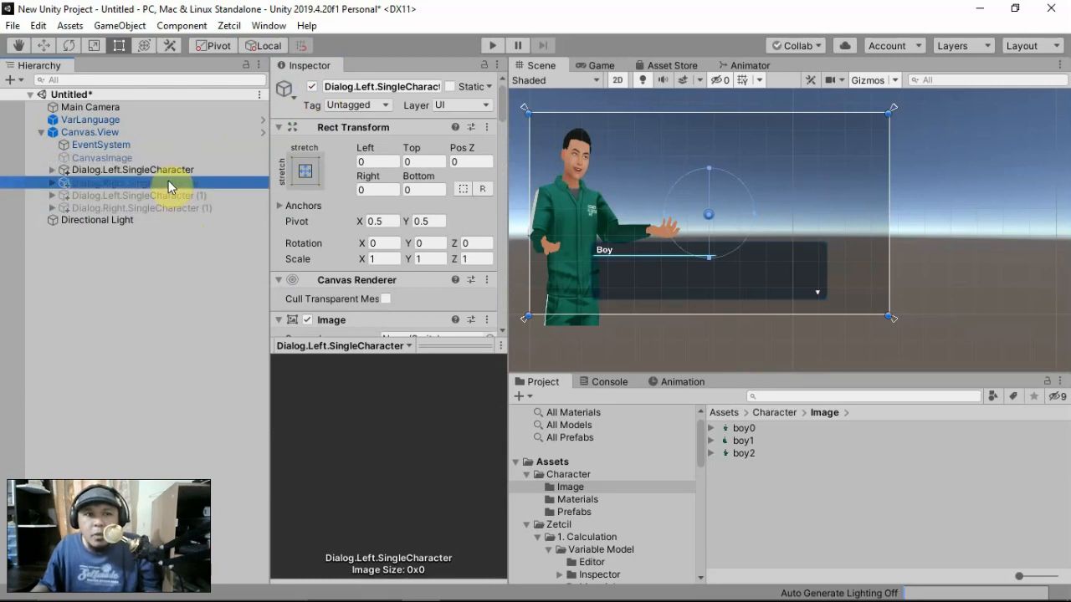
left_click(169, 183)
left_click(171, 195)
left_click(175, 208)
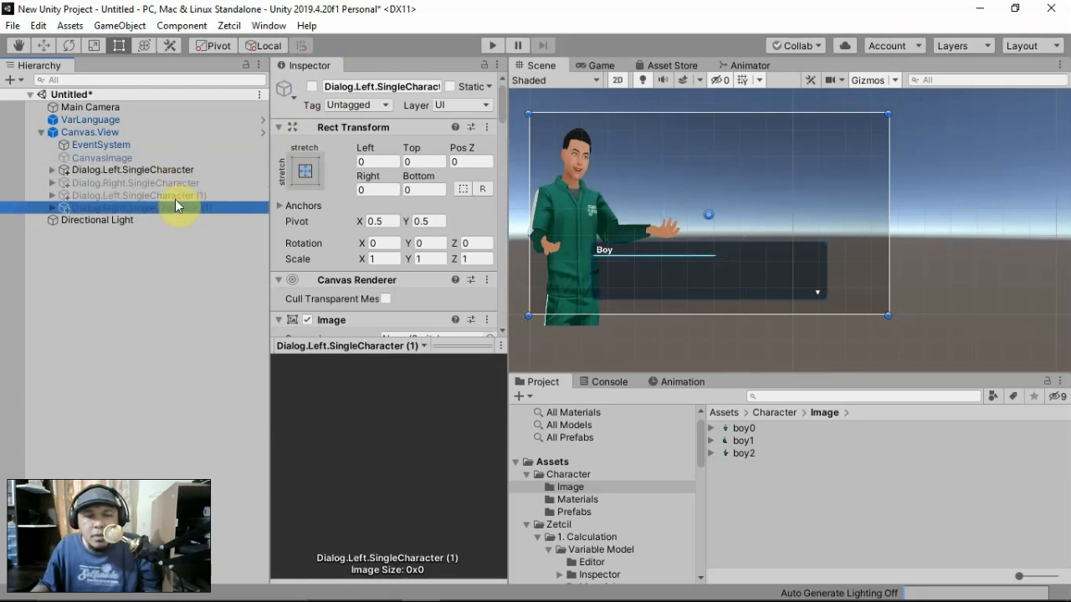
left_click(175, 197)
left_click(174, 184)
- Add two empty entries to the Dialog Finish Event of Dialog.Left.SingleCharacter
left_click(171, 170)
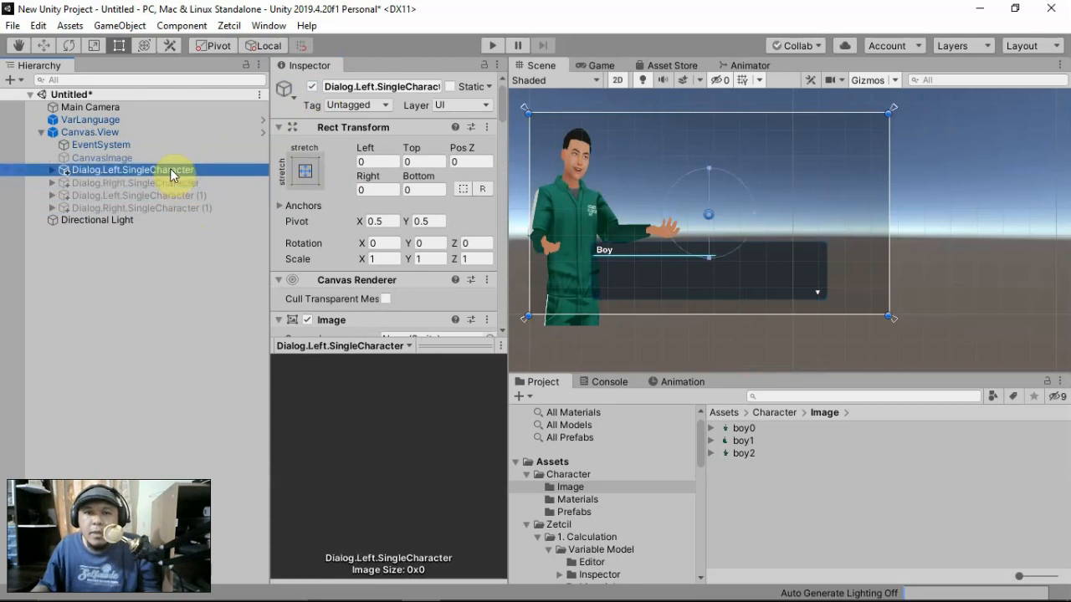
scroll(385, 282, "down", 15)
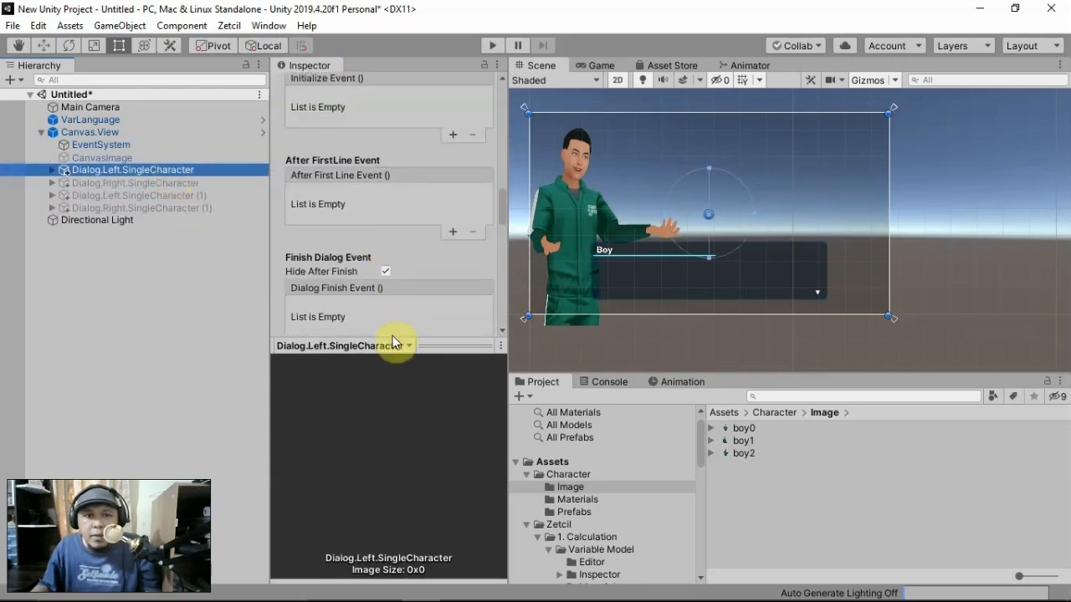
left_click_drag(459, 341, 456, 460)
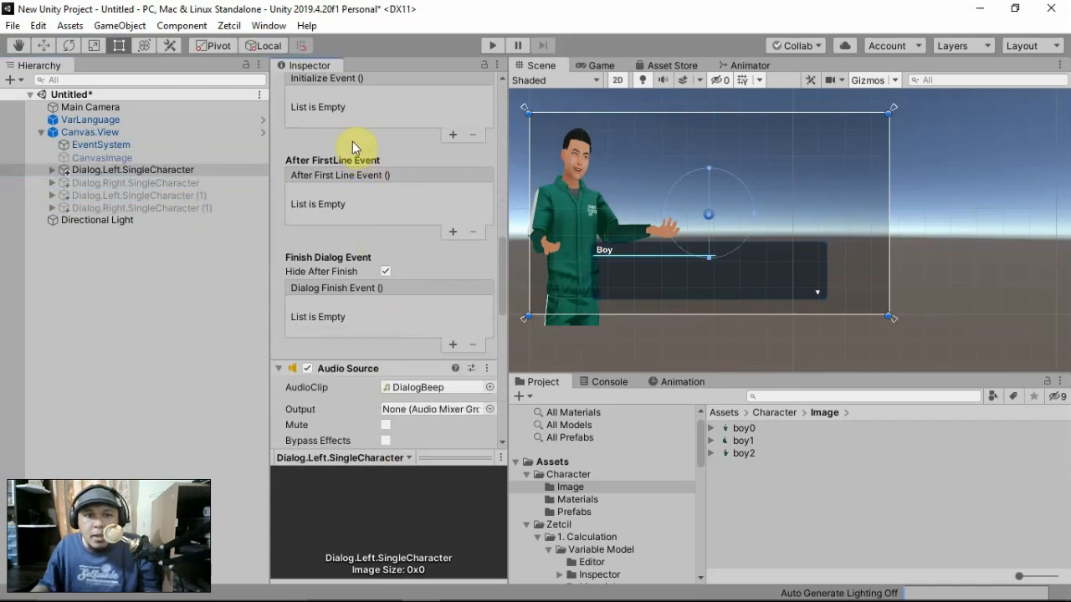
scroll(343, 117, "up", 4)
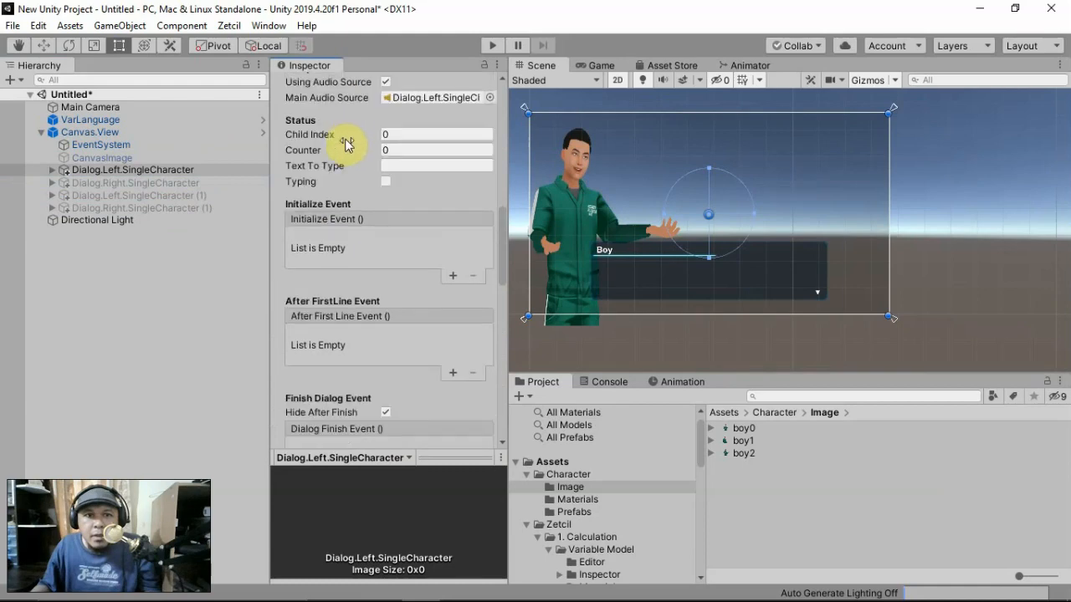
scroll(345, 175, "down", 8)
scroll(346, 177, "up", 8)
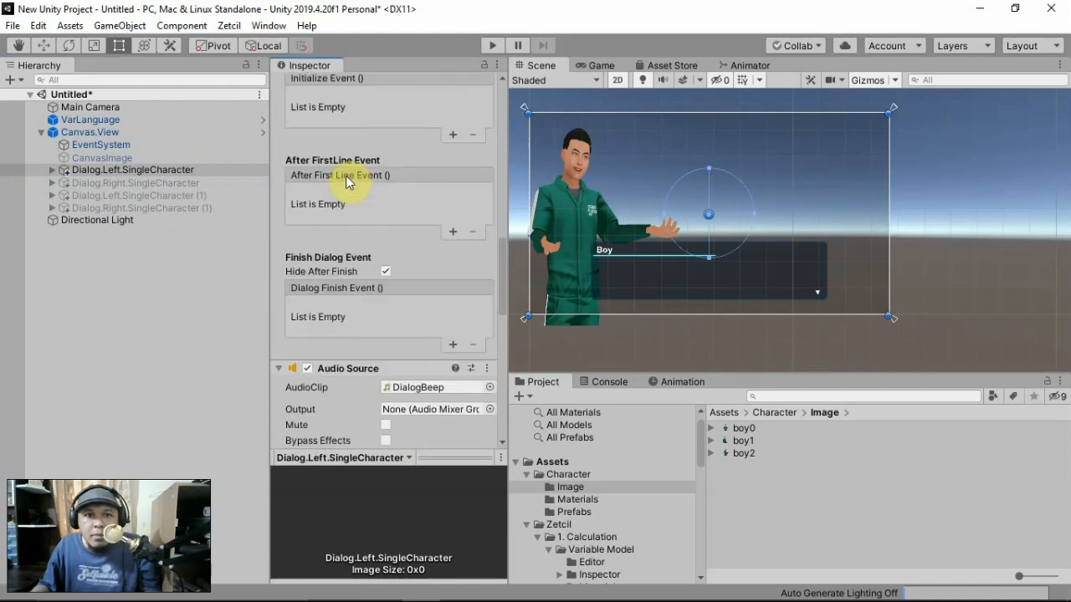
scroll(359, 174, "down", 12)
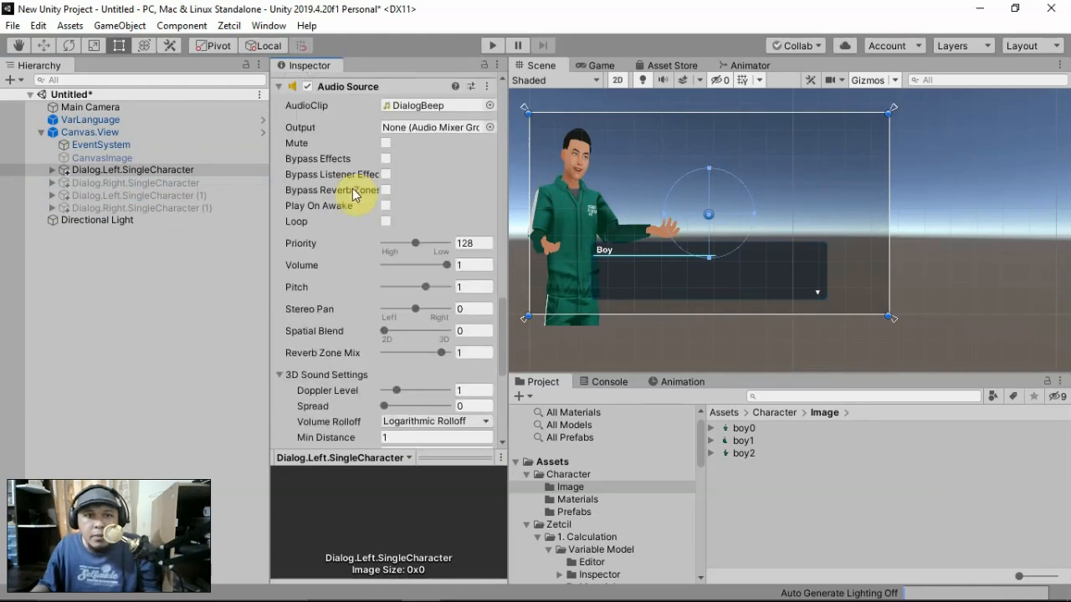
scroll(345, 159, "up", 4)
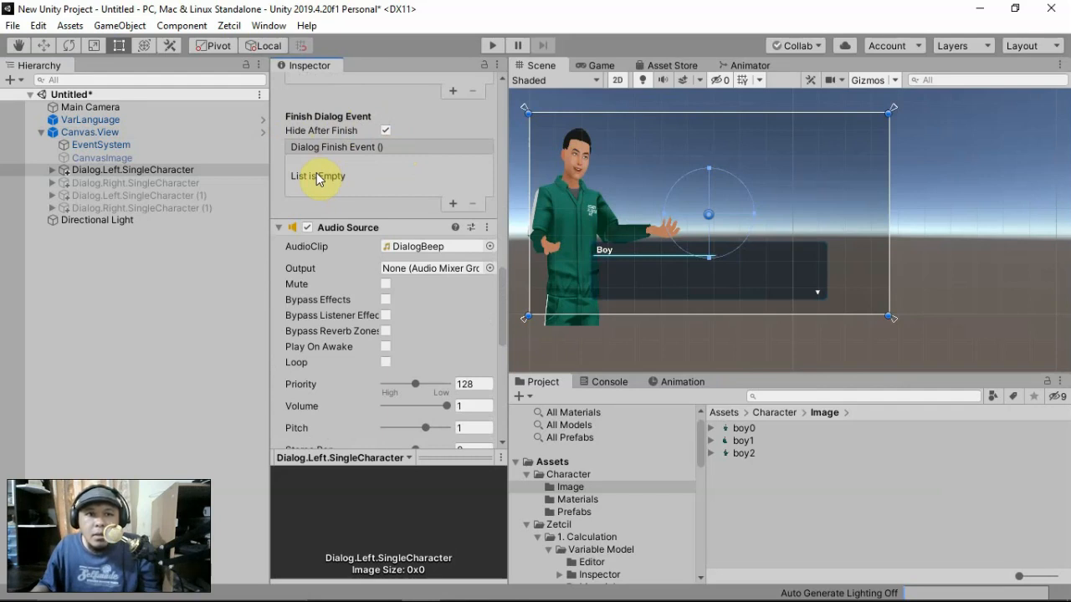
left_click(453, 205)
left_click(453, 205)
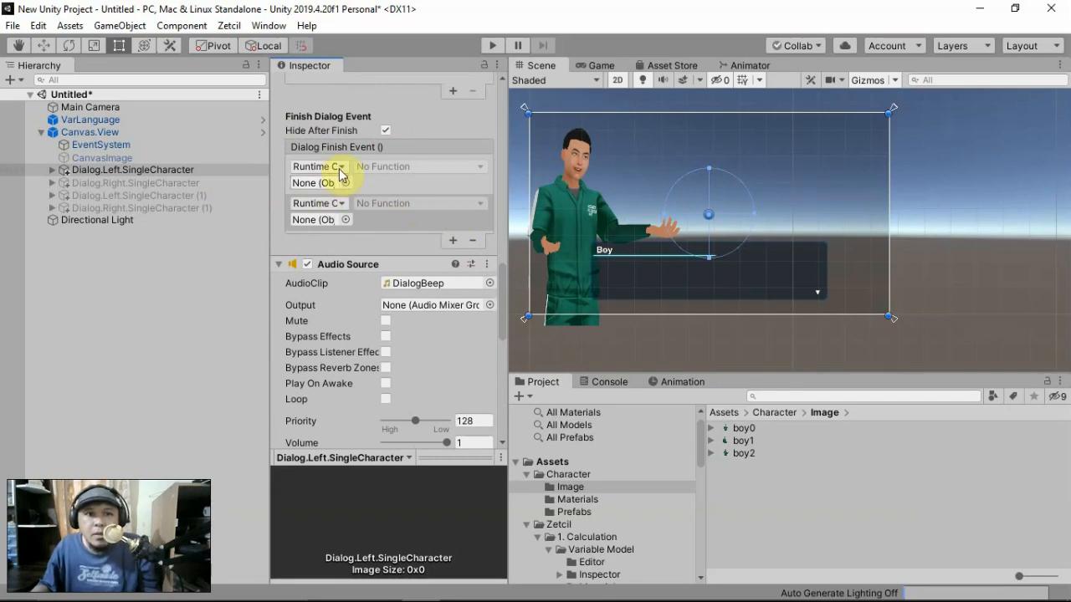
- Make the first Dialog Finish Event entry call GameObject.SetActive on Dialog.Right.SingleCharacter with the value enabled
left_click_drag(157, 173, 308, 186)
left_click(407, 166)
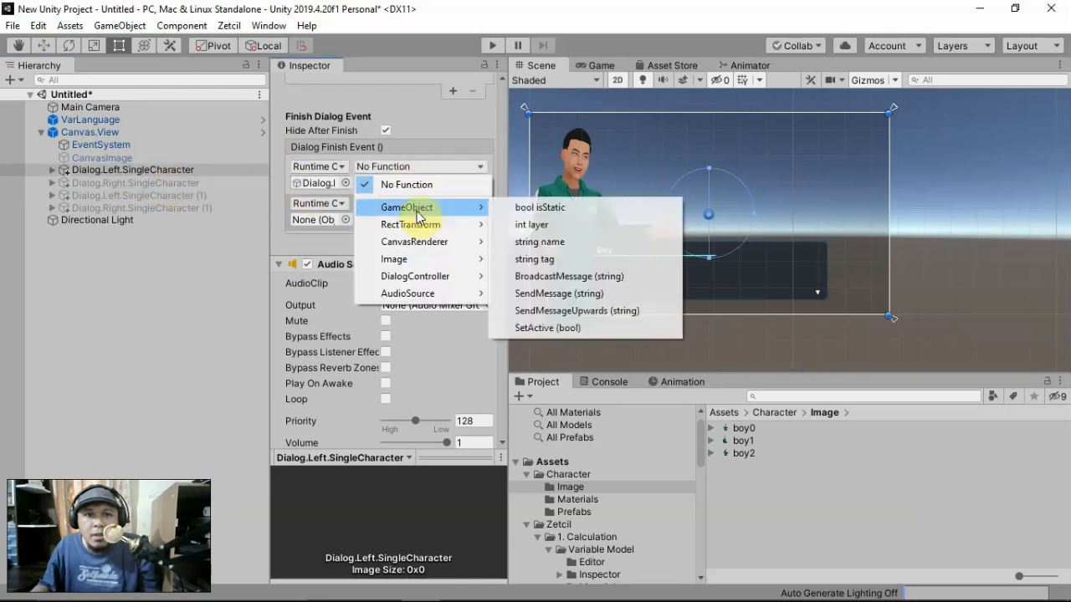
mouse_move(473, 208)
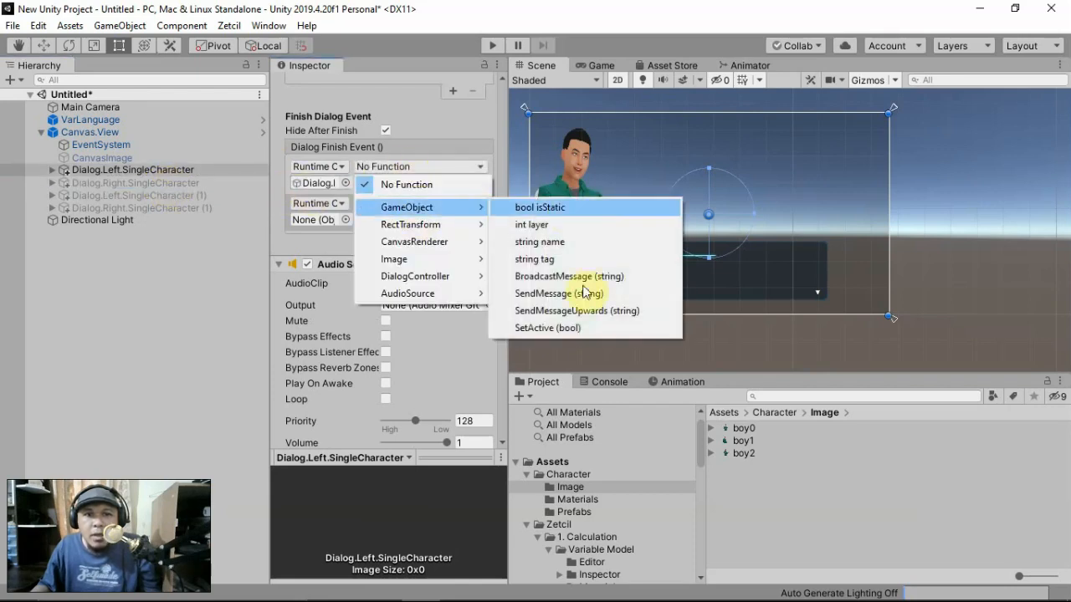
left_click(569, 330)
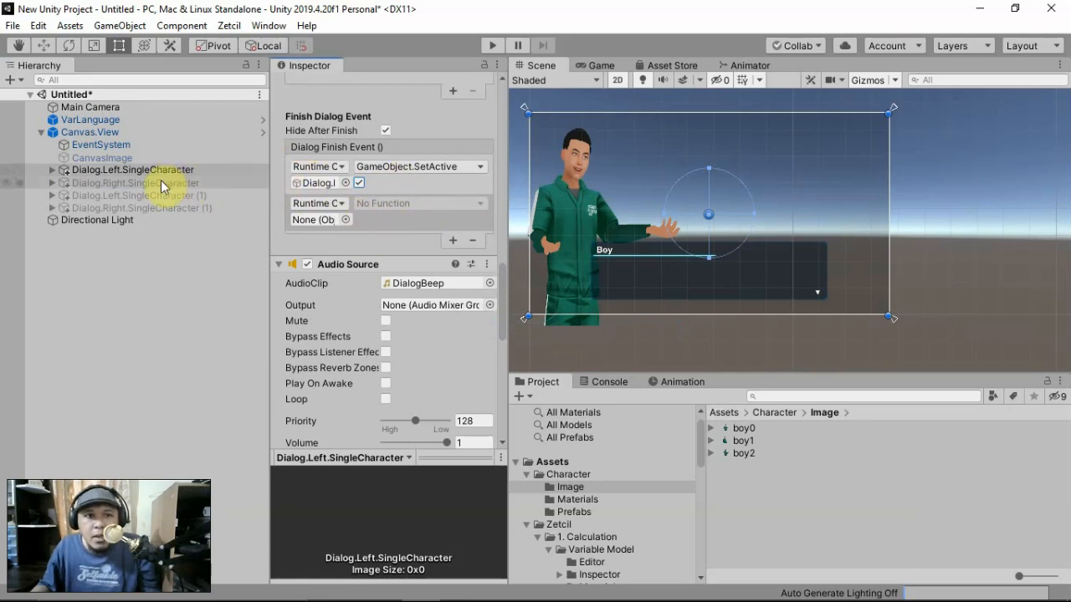
- Make the second Dialog Finish Event entry call DialogController.StartDialog on Dialog.Right.SingleCharacter
left_click_drag(161, 177, 316, 220)
left_click(384, 207)
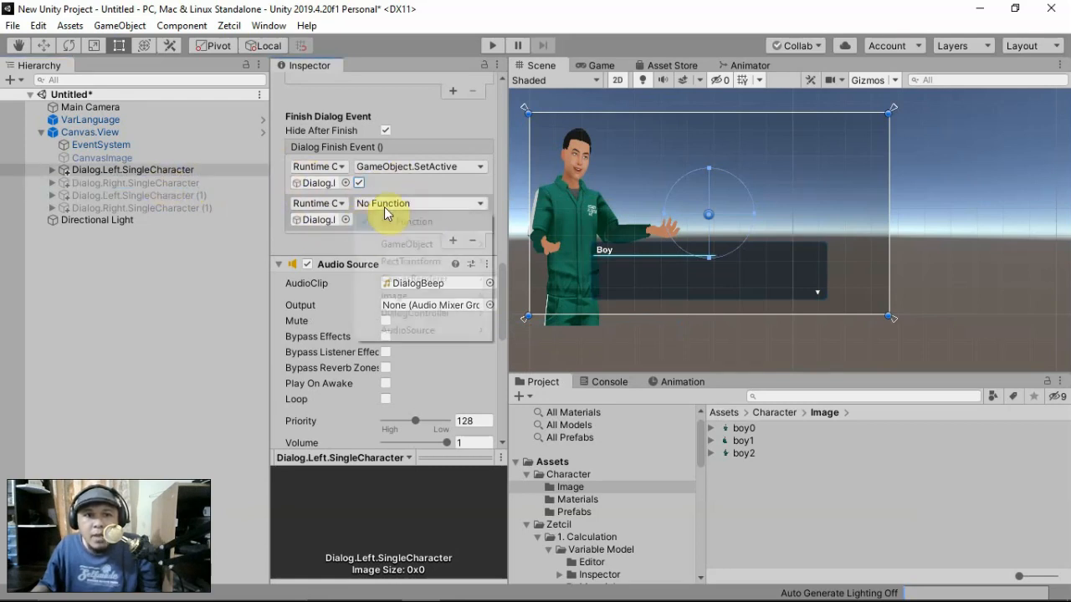
mouse_move(399, 264)
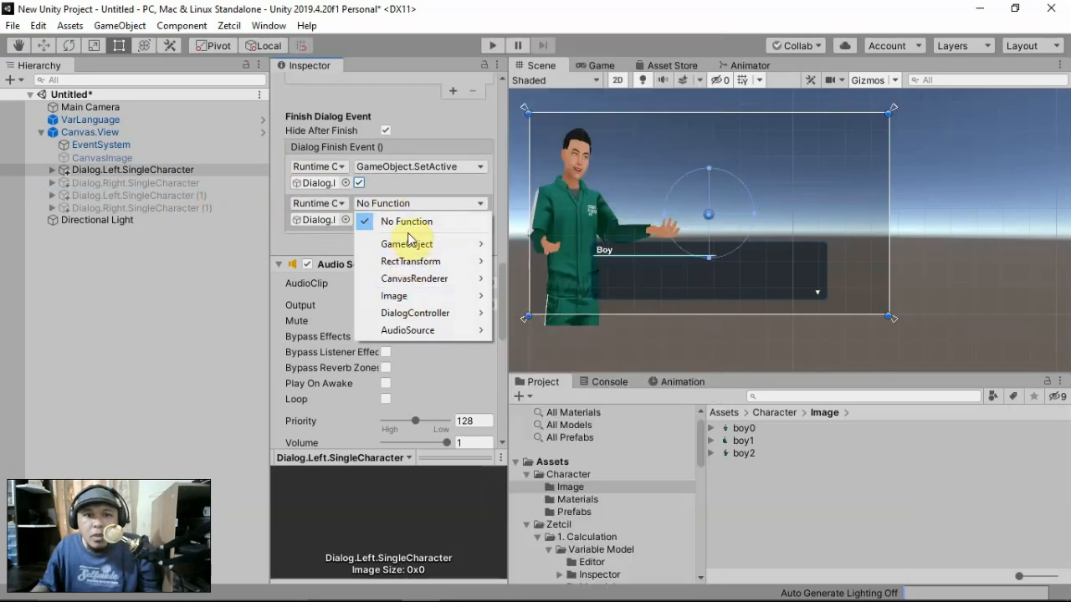
mouse_move(407, 313)
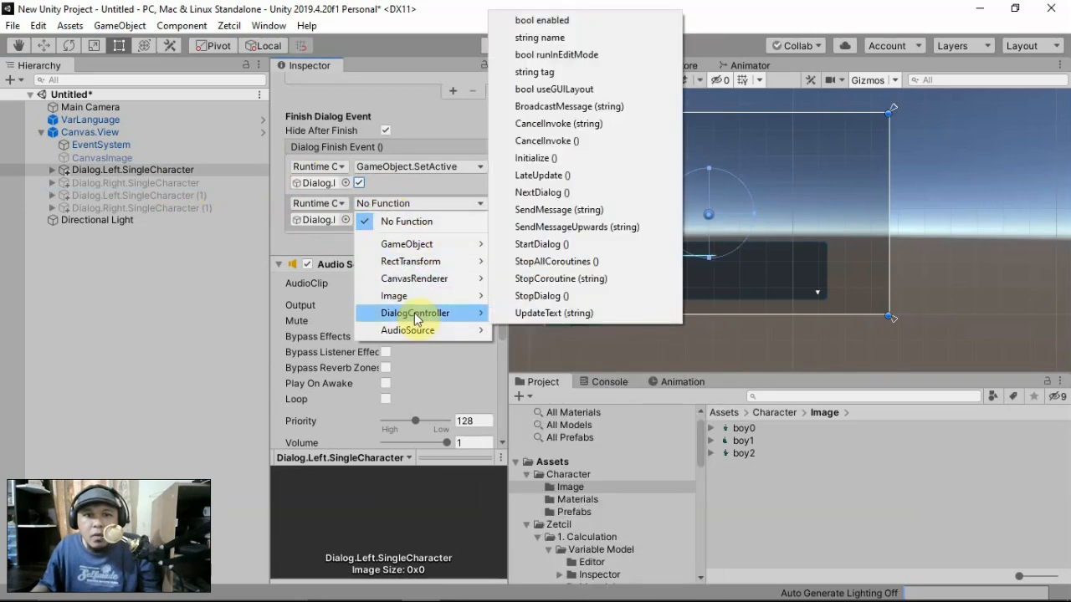
left_click(572, 244)
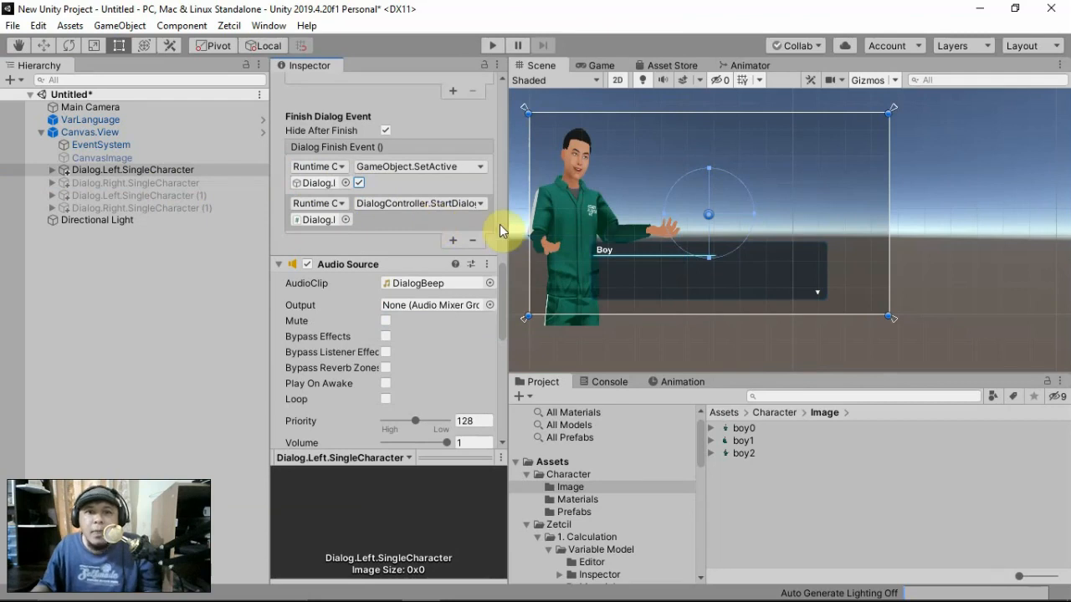
left_click_drag(505, 225, 563, 220)
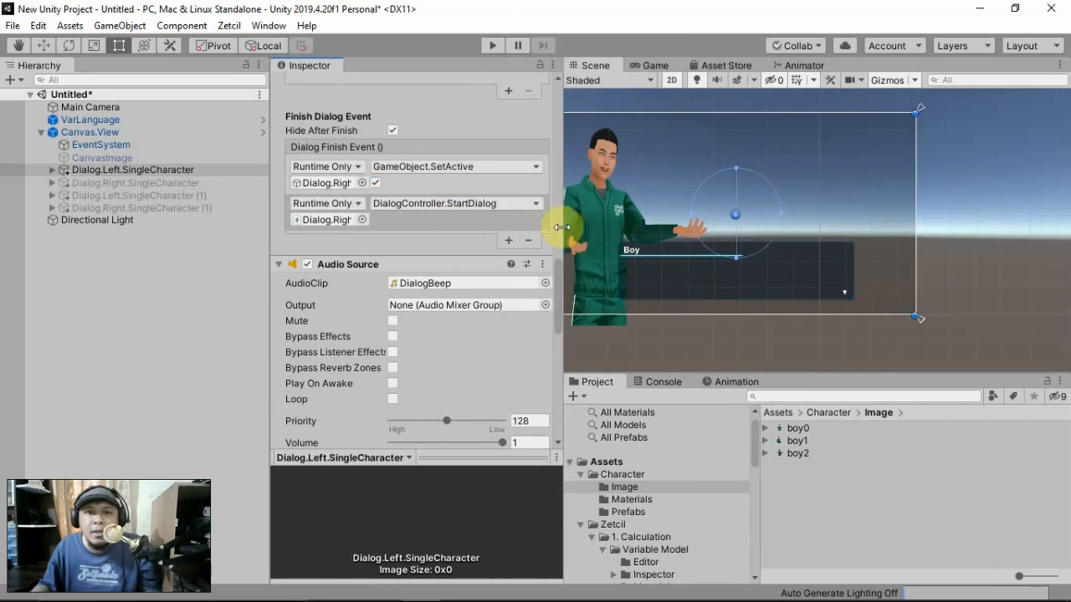
left_click(170, 173)
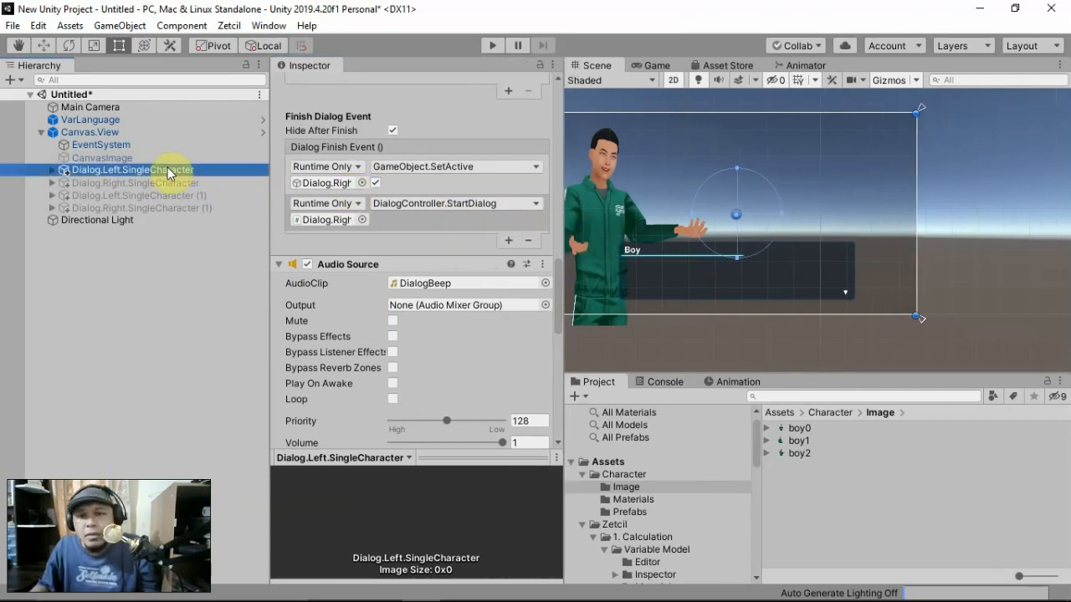
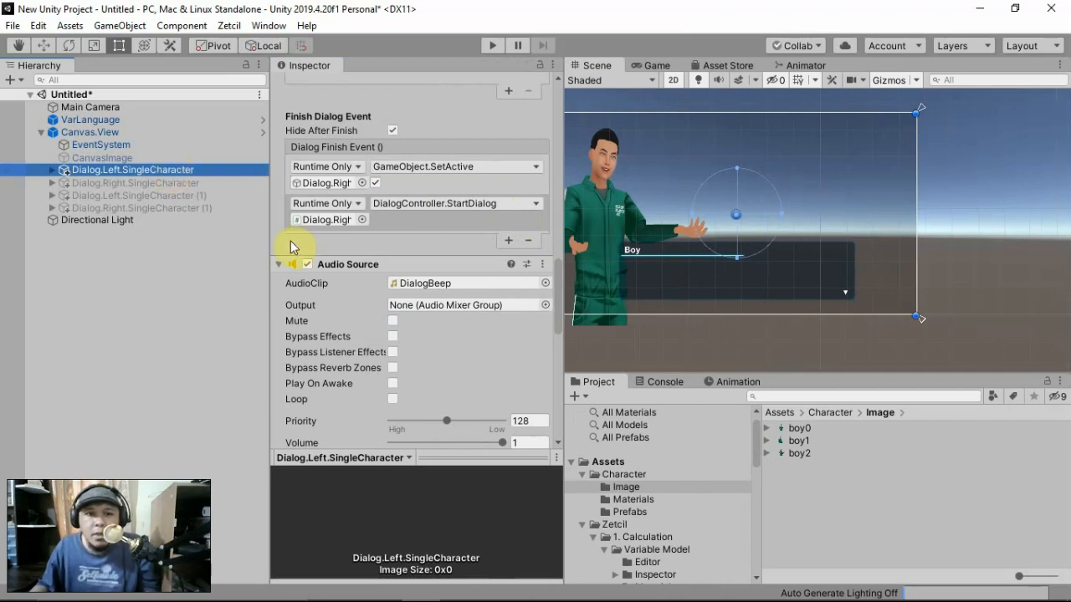
left_click_drag(269, 233, 252, 233)
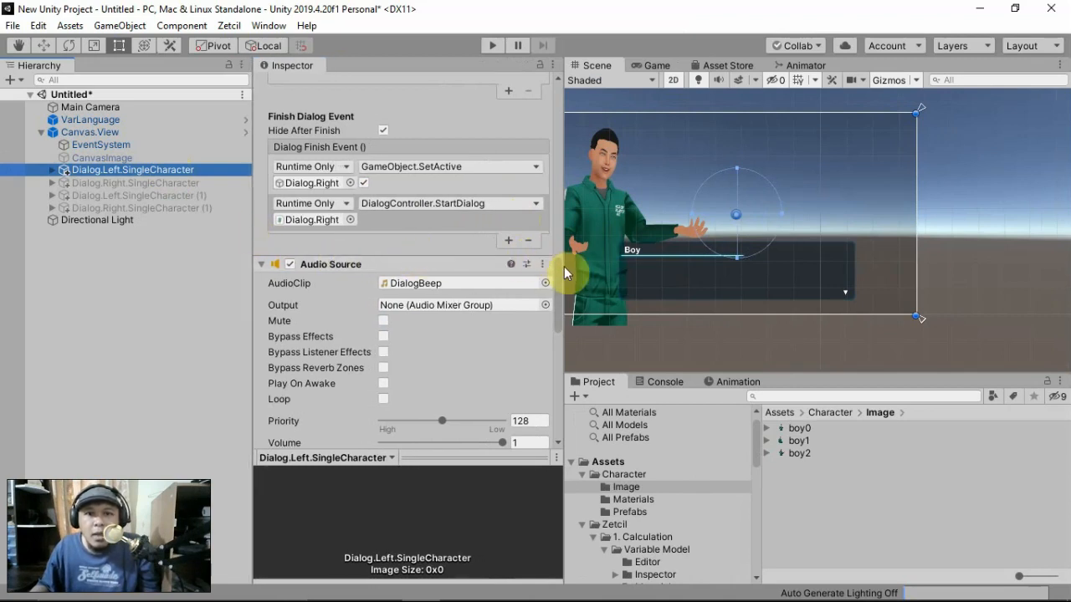
left_click_drag(560, 266, 507, 260)
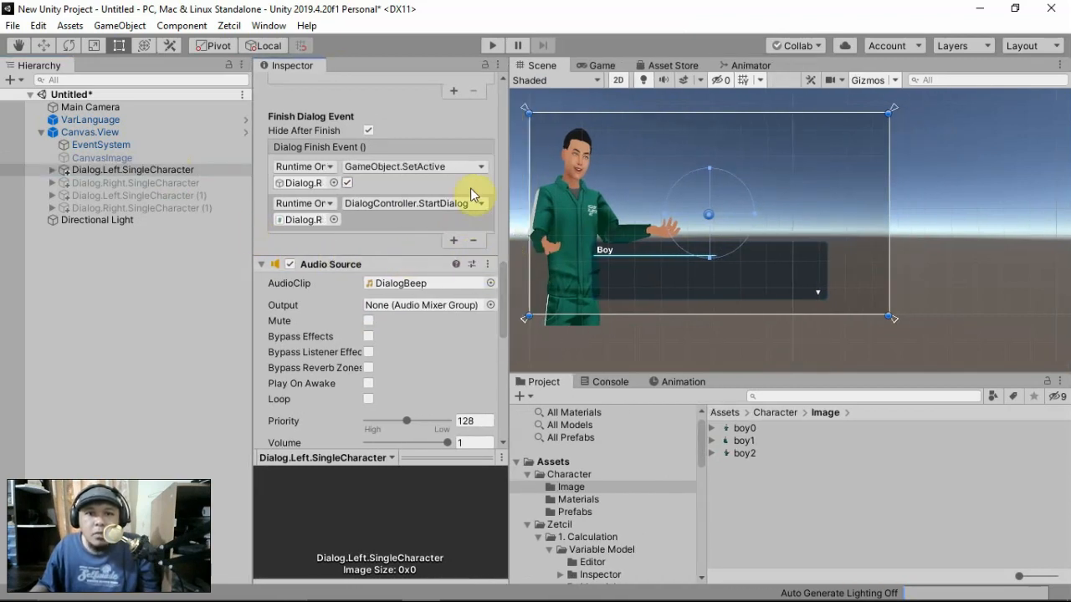
- Play the scene, advance through Boy's first dialog and Boy2's reply to test the chain, and stop playback
left_click(493, 46)
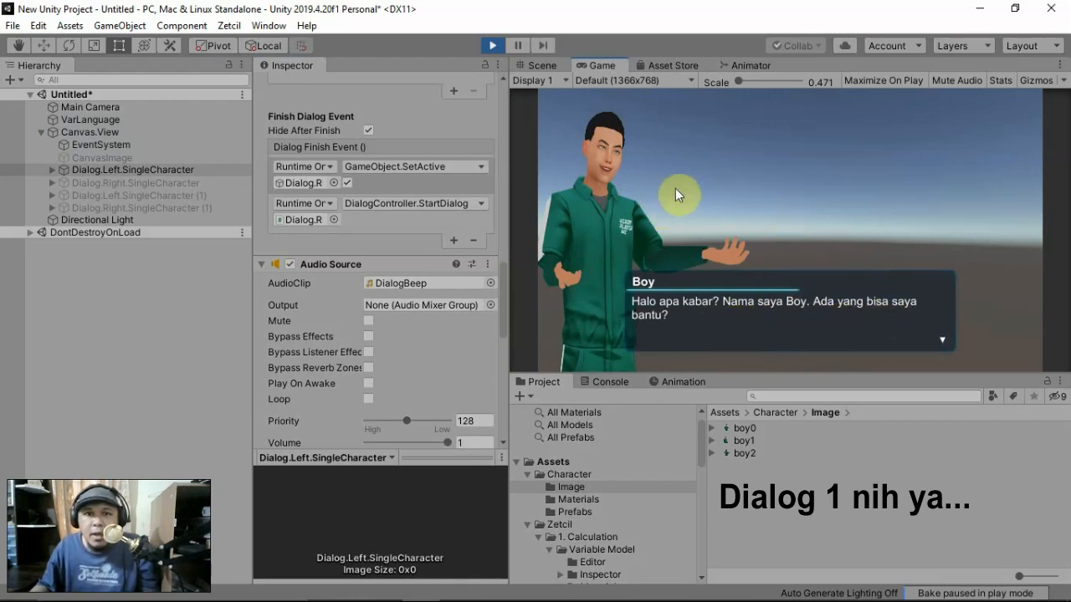
left_click(347, 183)
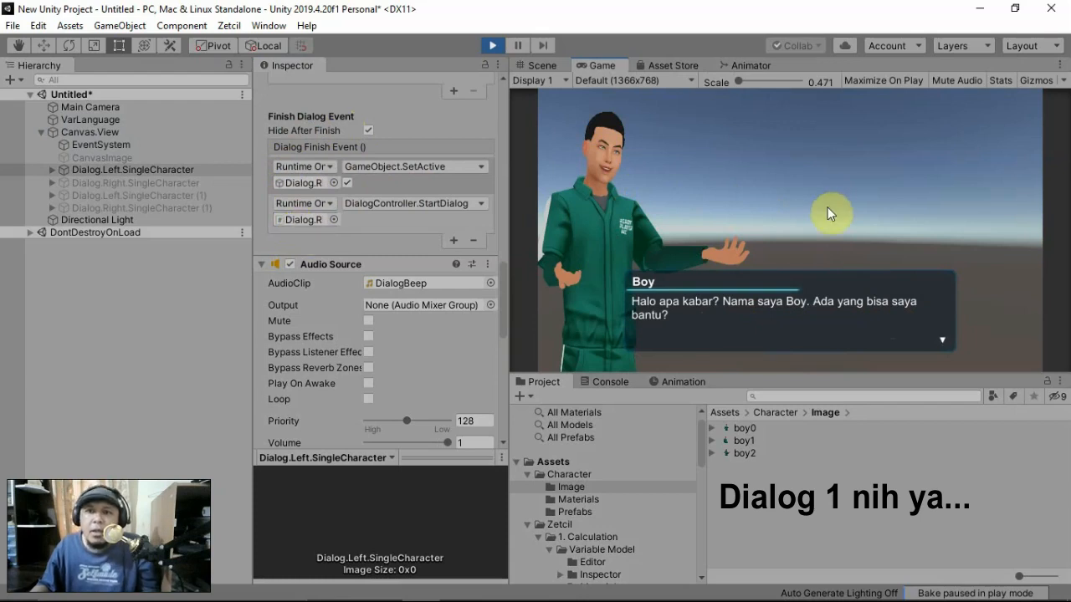
left_click(859, 314)
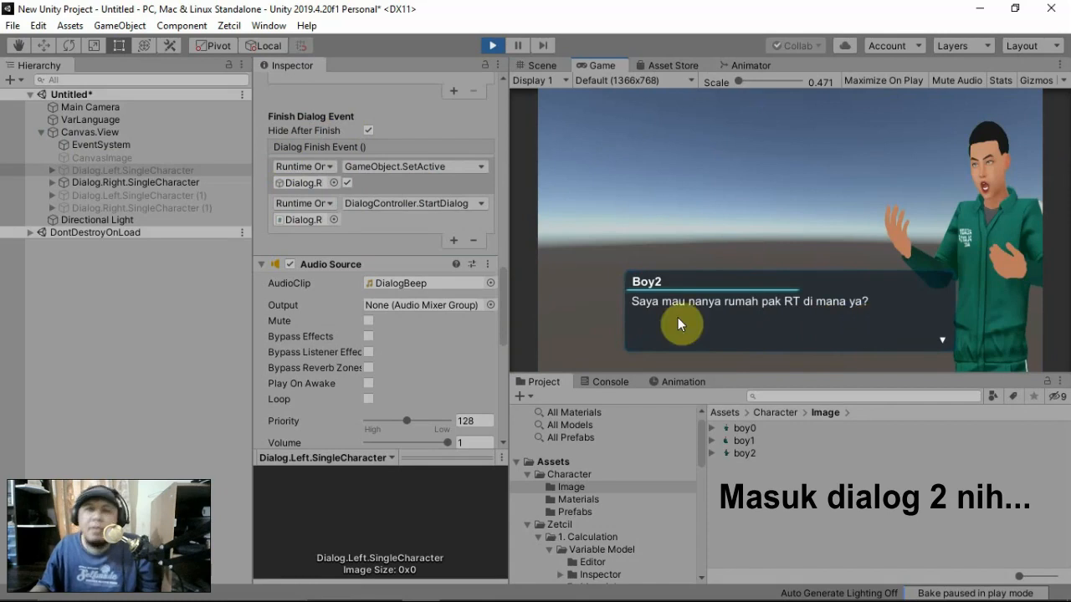
left_click(870, 320)
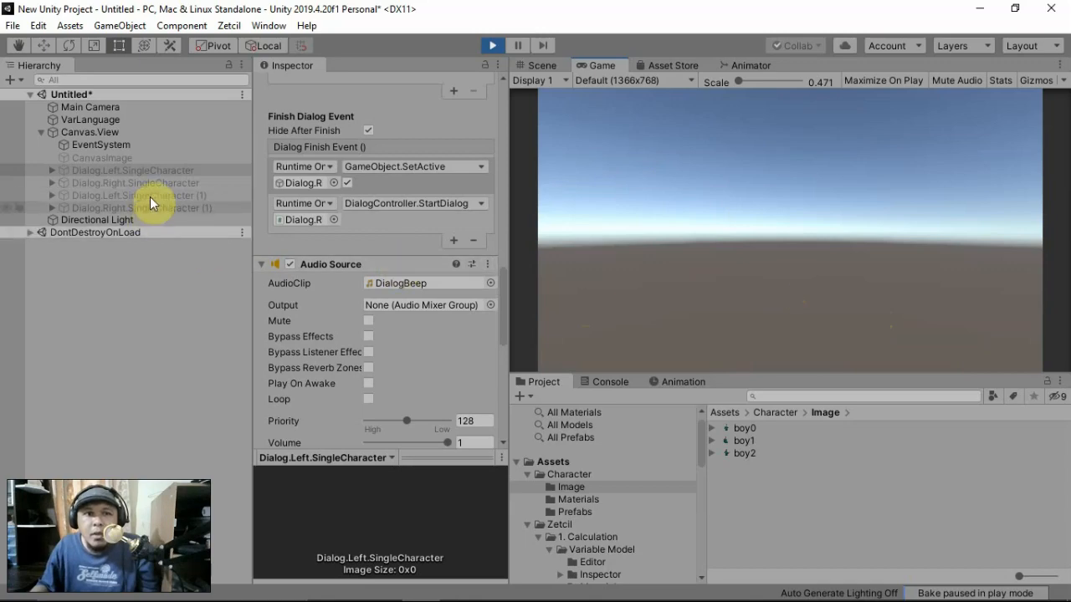
left_click(491, 46)
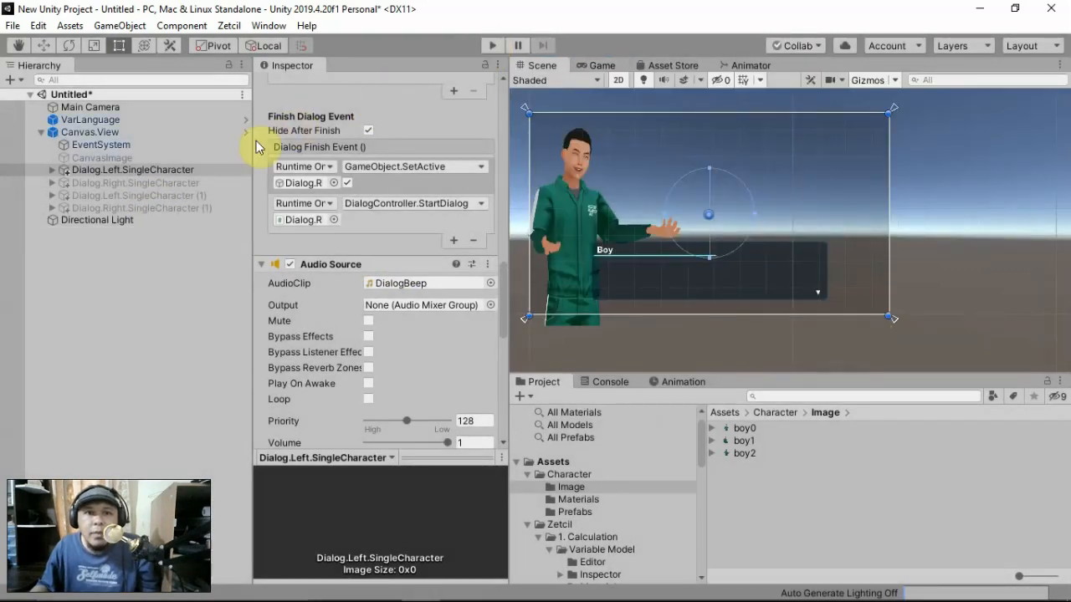
- Add two empty entries to the Dialog Finish Event of Dialog.Right.SingleCharacter
left_click(194, 182)
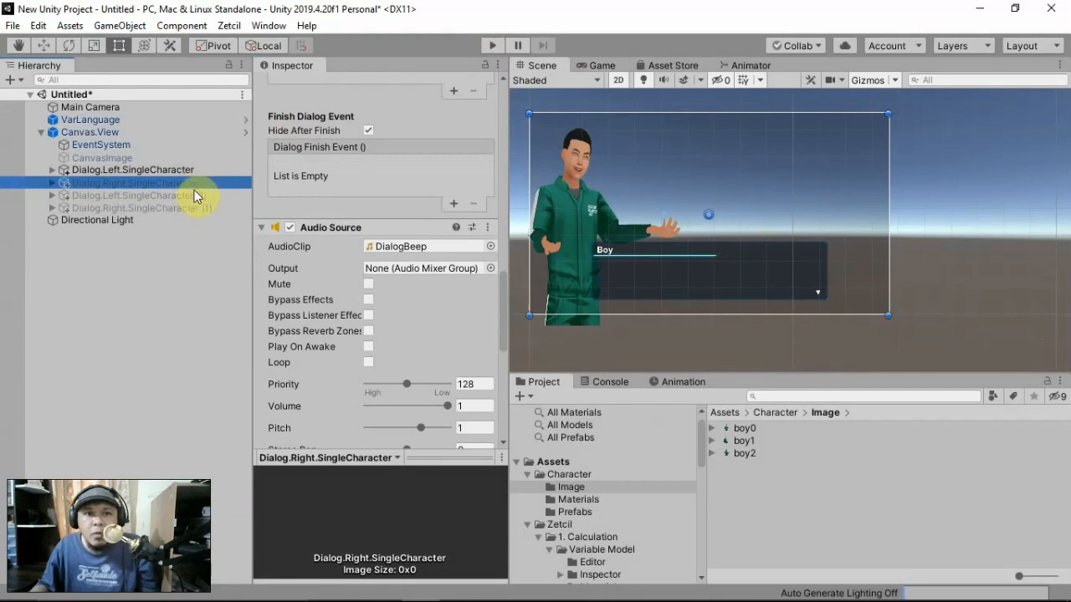
left_click(452, 205)
left_click(453, 205)
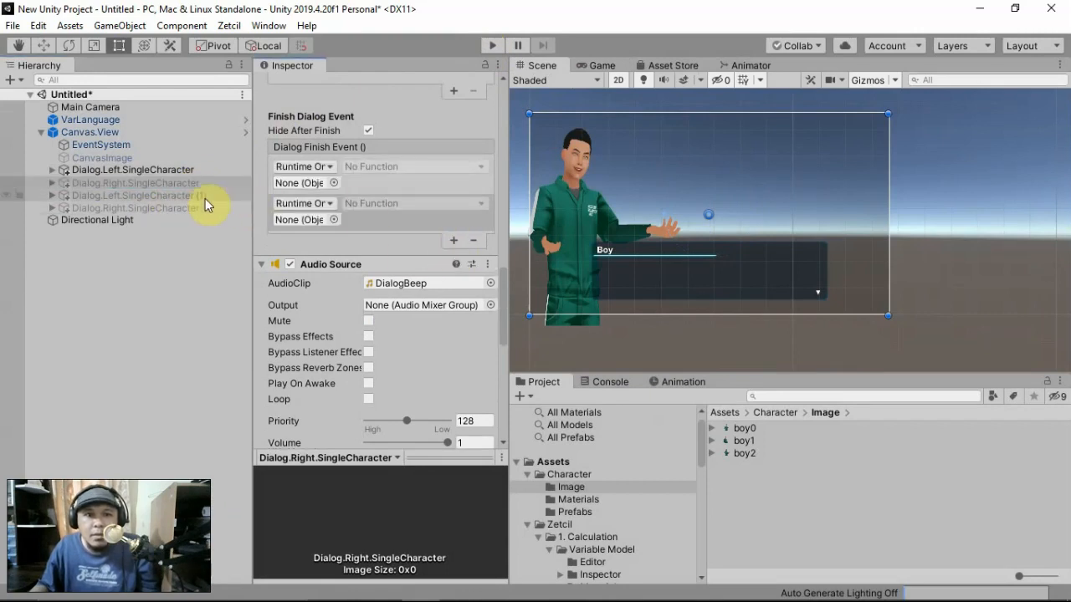
- Make the first Dialog Finish Event entry call GameObject.SetActive on Dialog.Left.SingleCharacter (1) with the value enabled
left_click_drag(190, 195, 294, 184)
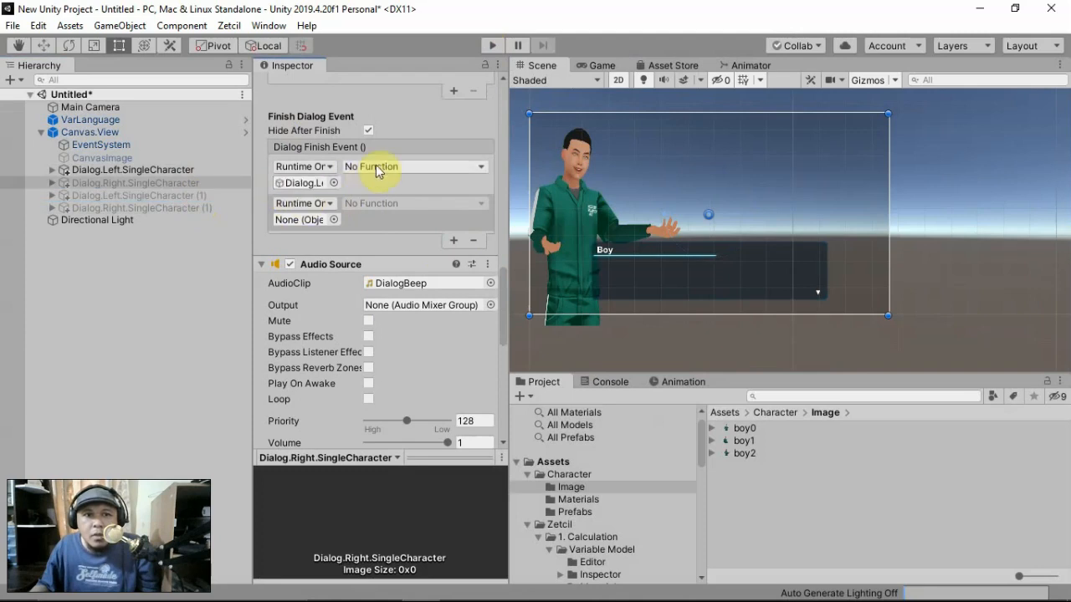
left_click(410, 166)
mouse_move(395, 207)
left_click(543, 328)
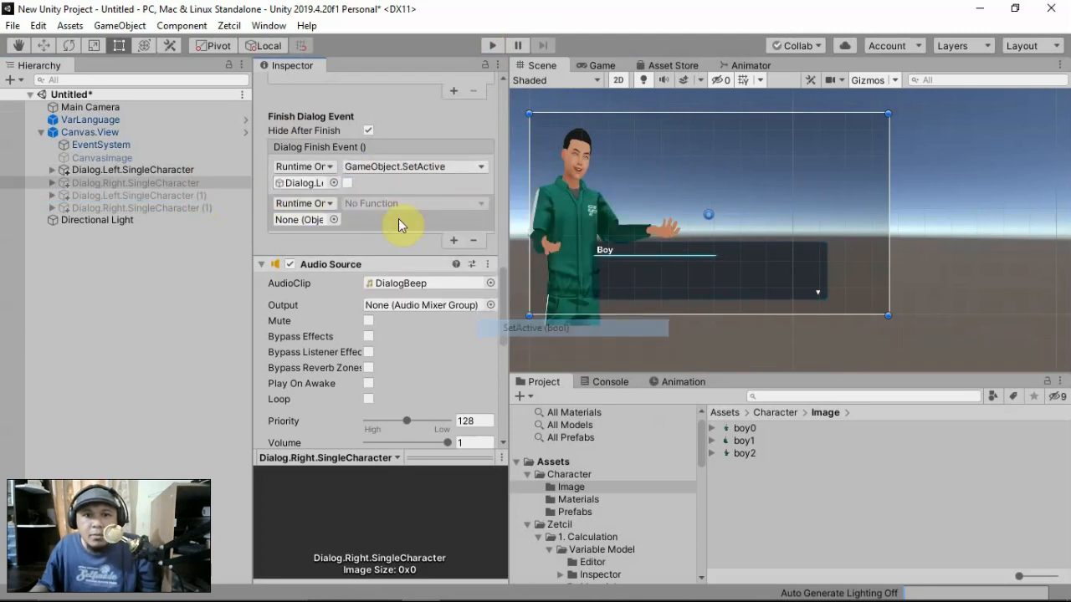
left_click(347, 183)
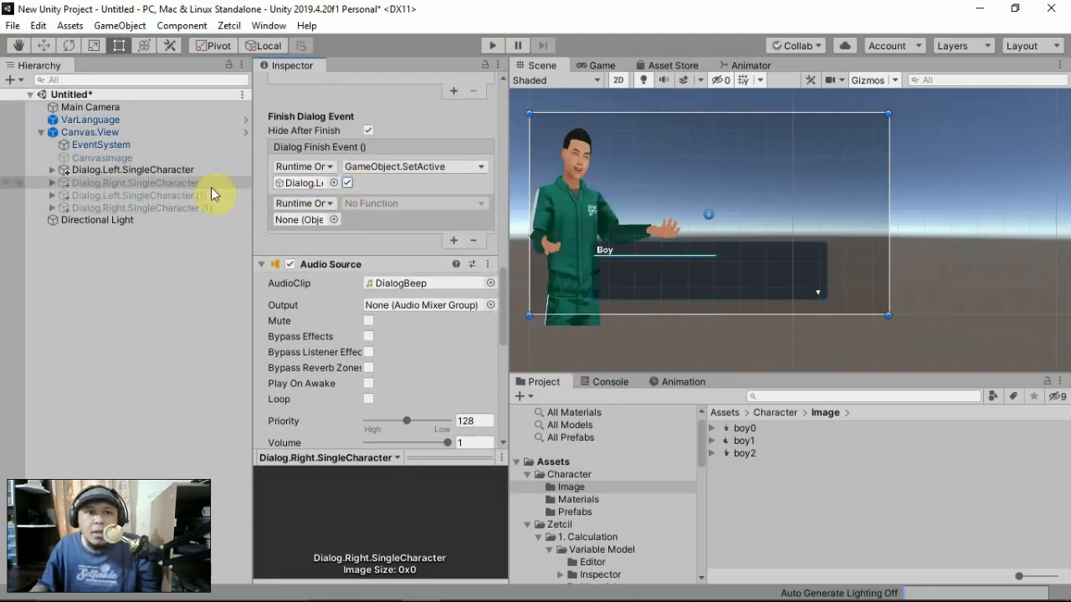
- Make the second Dialog Finish Event entry call DialogController.StartDialog on Dialog.Left.SingleCharacter (1)
left_click_drag(178, 192, 302, 225)
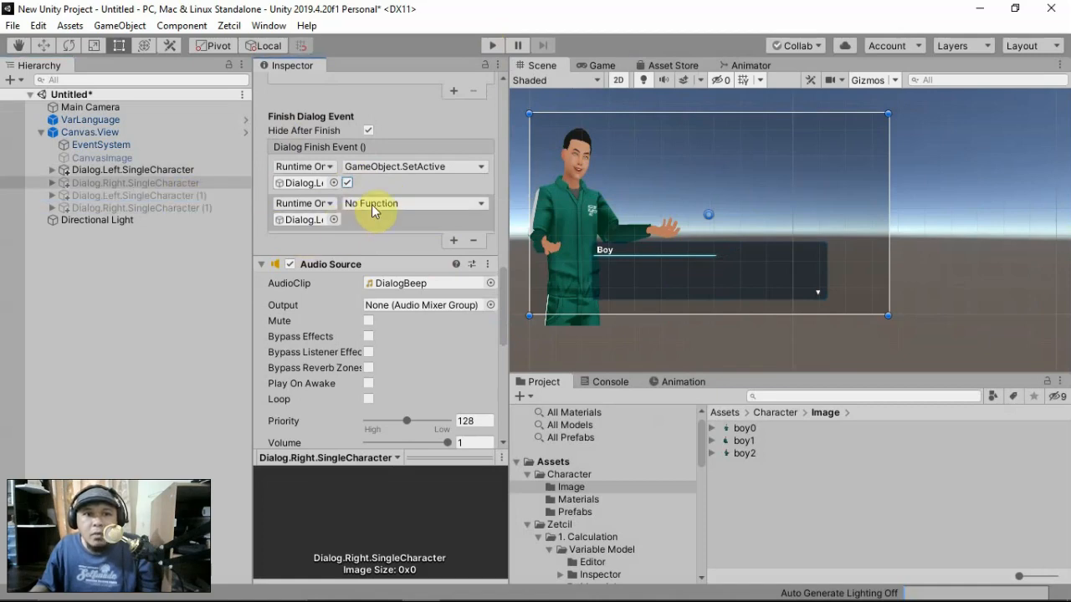
left_click(372, 204)
mouse_move(401, 319)
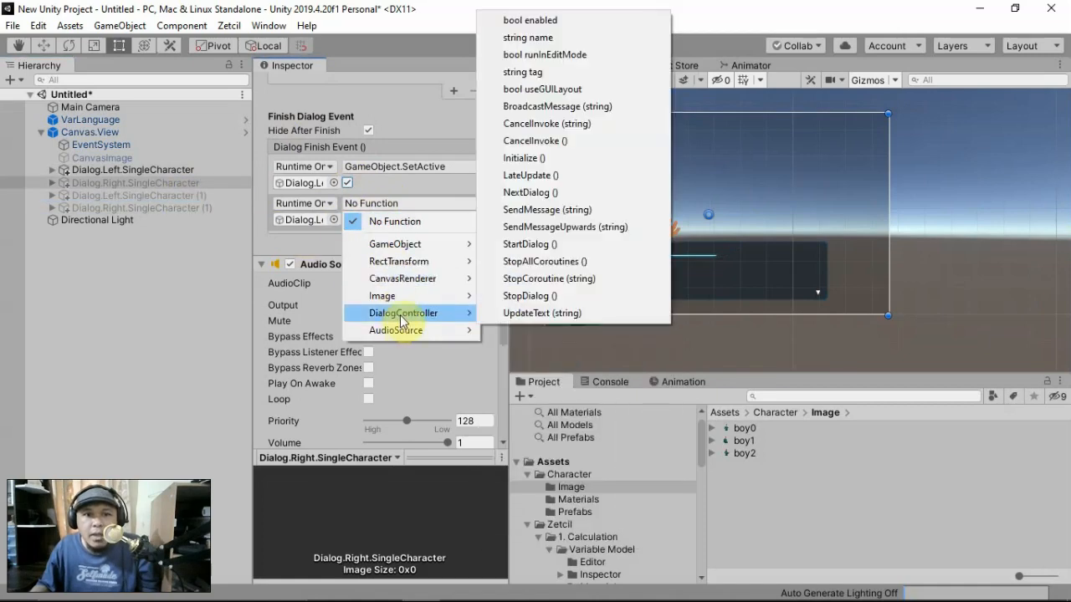
left_click(537, 245)
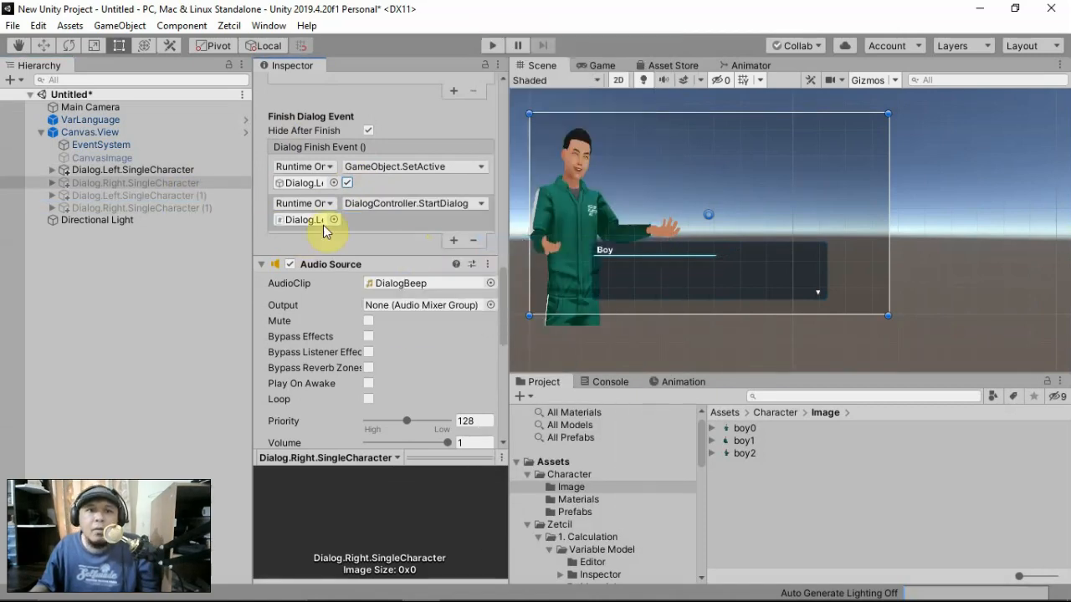
- Add a Dialog Finish Event entry to Dialog.Left.SingleCharacter (1) that calls GameObject.SetActive on Dialog.Right.SingleCharacter (1) with the value enabled
left_click(195, 196)
left_click(453, 204)
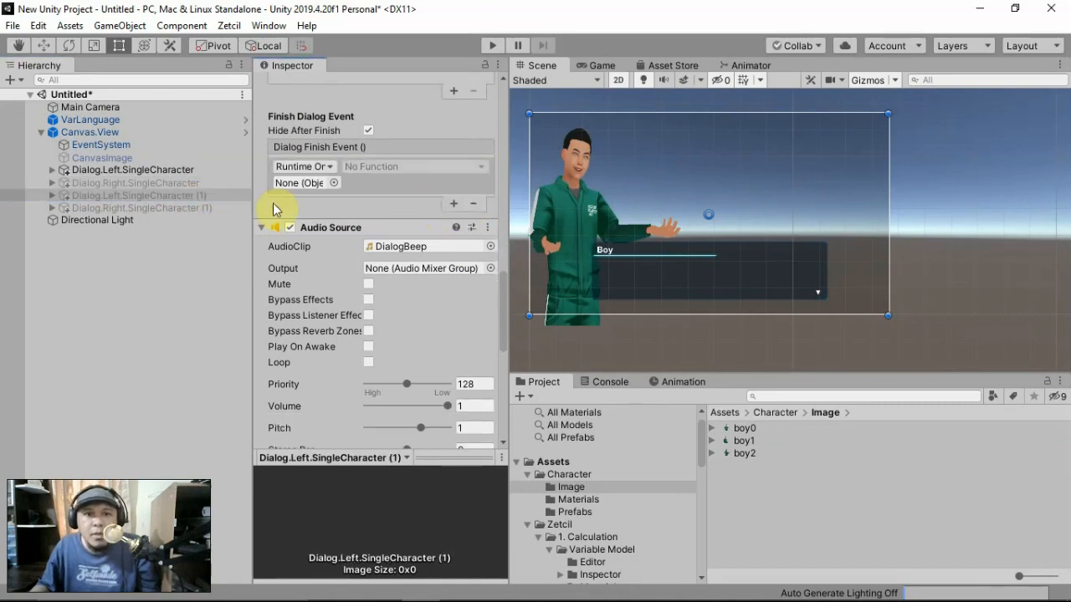
left_click_drag(195, 207, 334, 179)
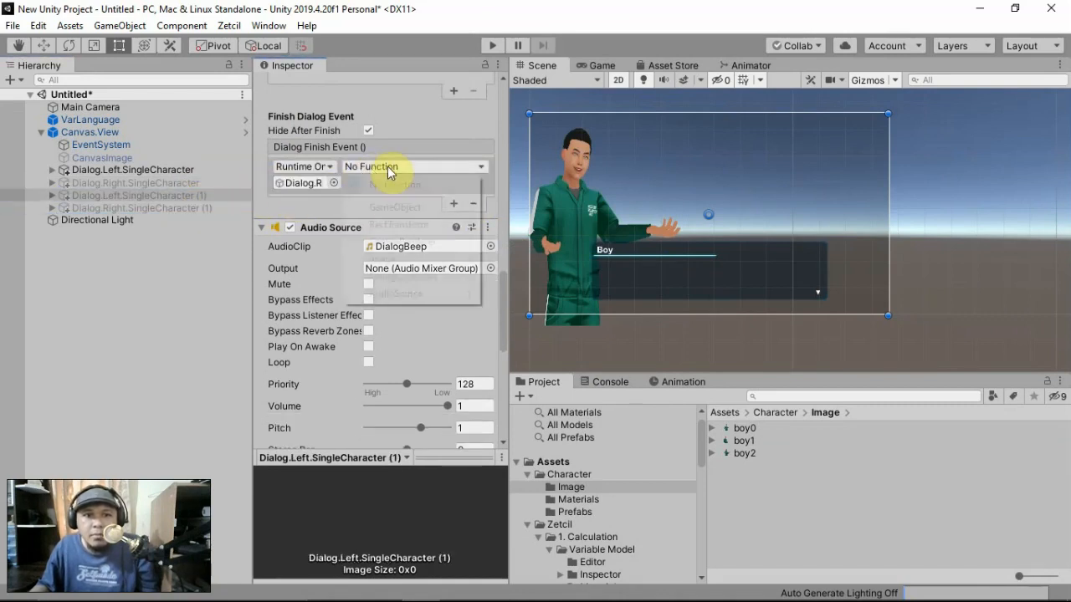
left_click(402, 167)
mouse_move(409, 208)
left_click(540, 327)
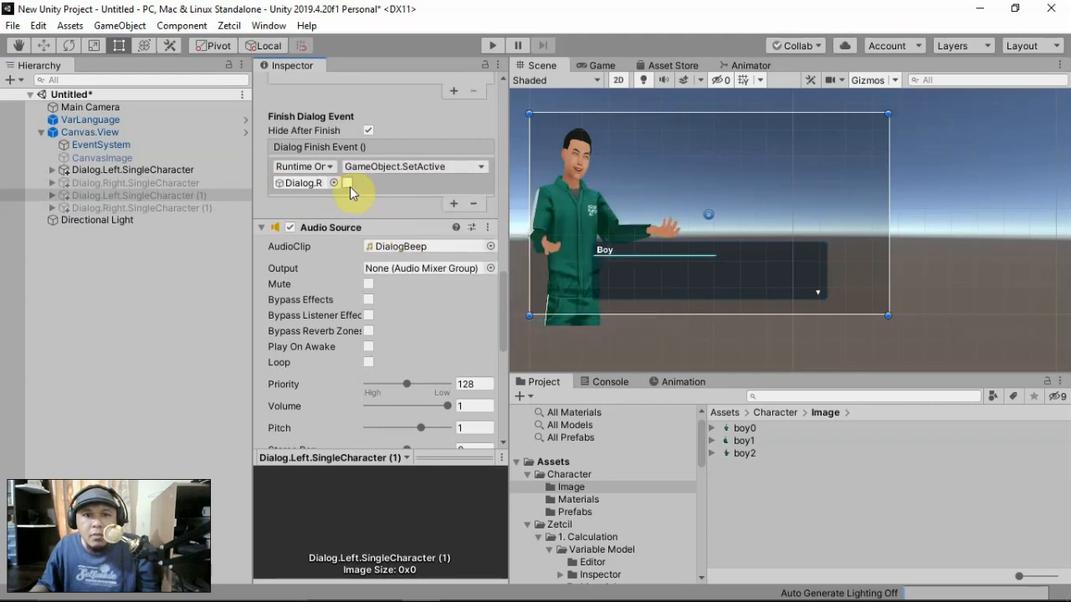
- Add a second Dialog Finish Event entry that calls DialogController.StartDialog on Dialog.Right.SingleCharacter (1)
left_click(454, 203)
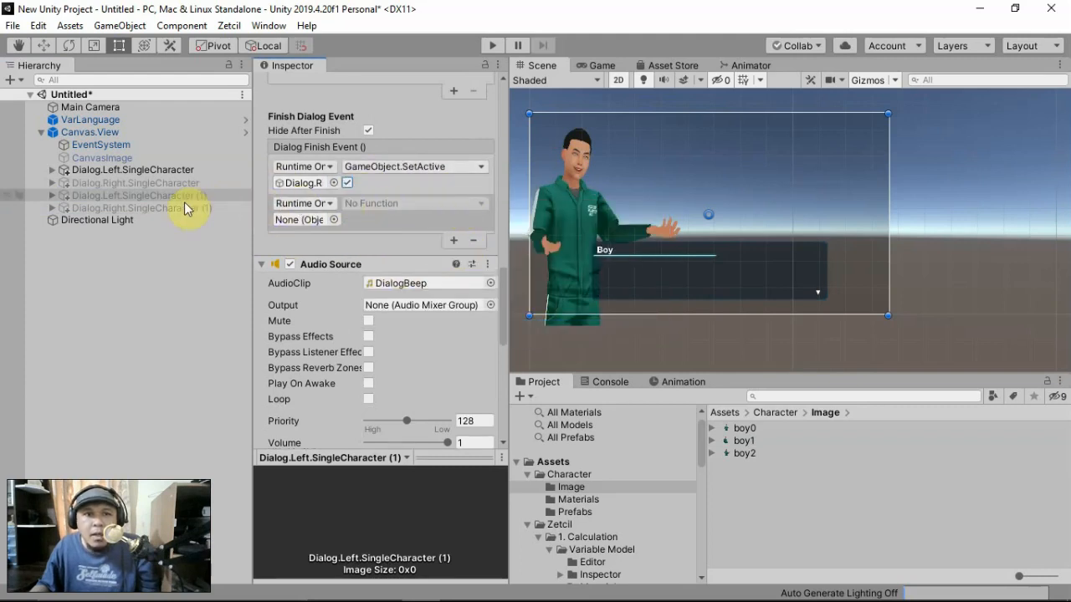
left_click_drag(184, 205, 299, 221)
left_click(374, 205)
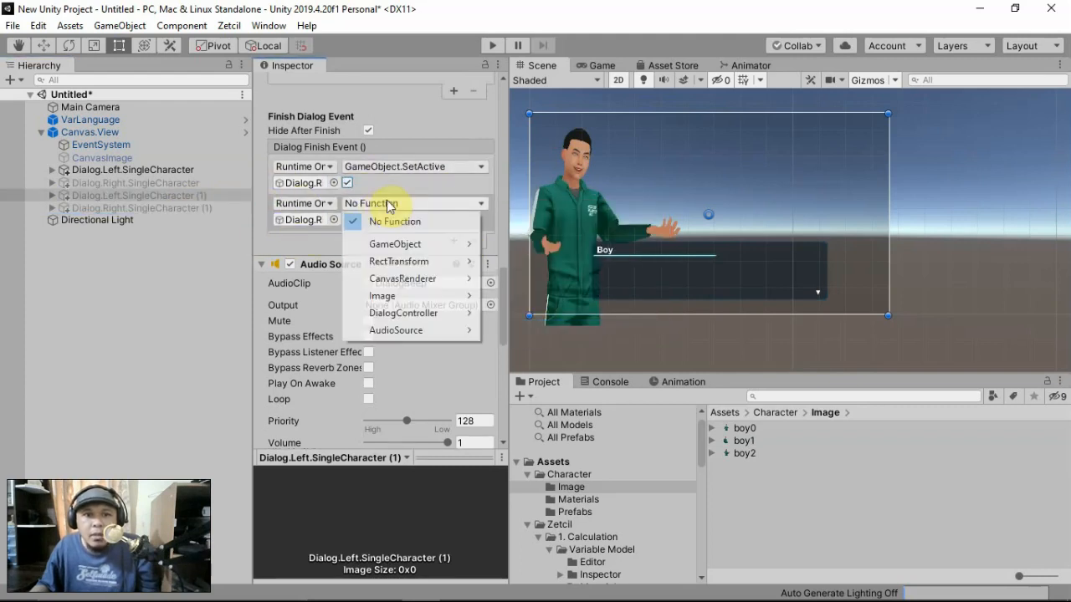
mouse_move(424, 303)
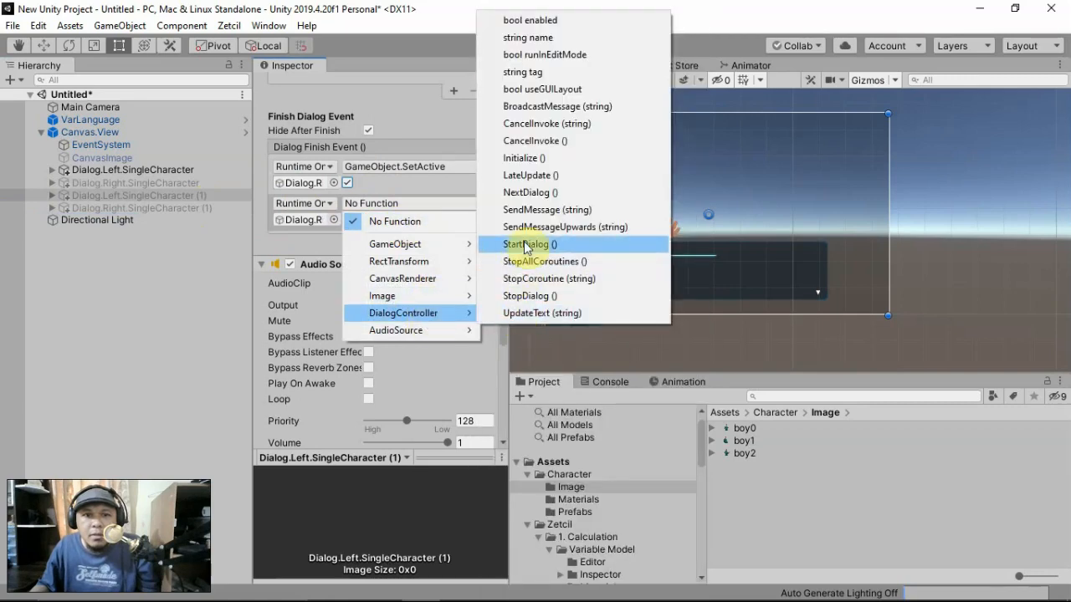
left_click(523, 243)
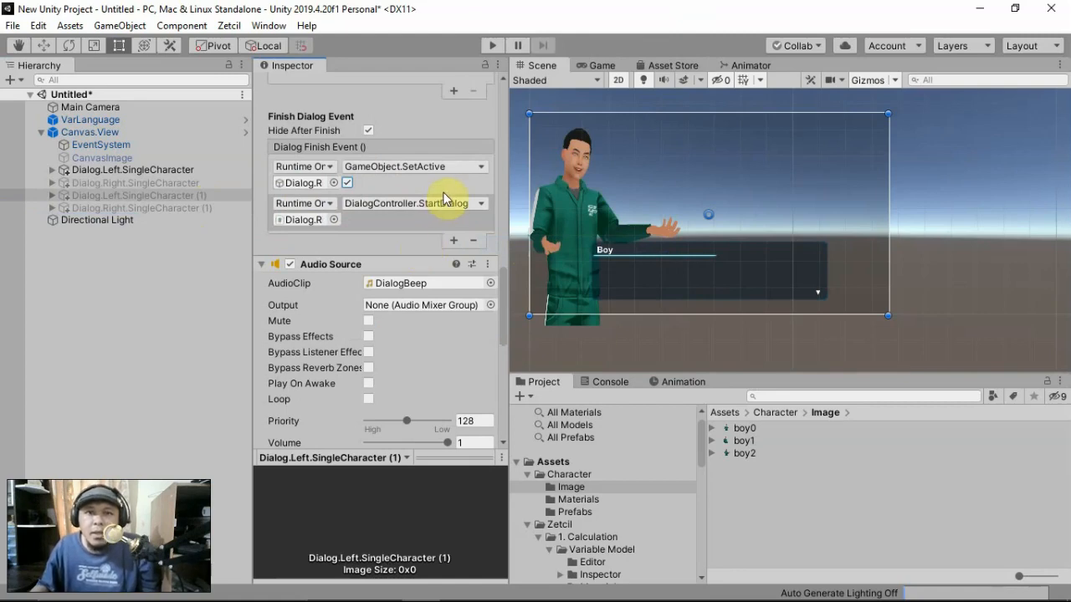
- Play the scene, advance through the whole dialog sequence to the last line, and stop playback
left_click(492, 45)
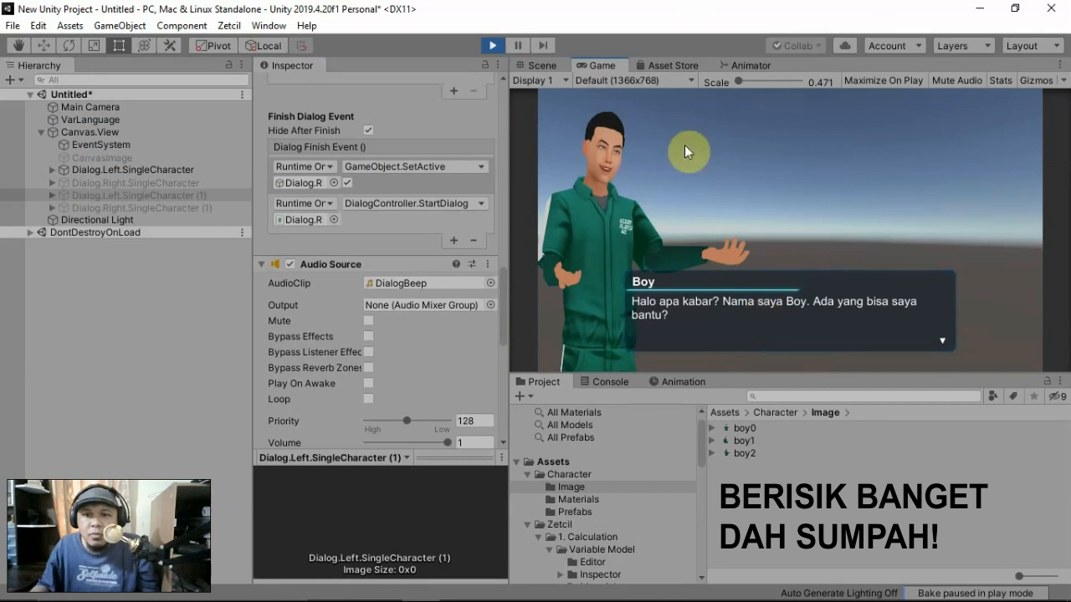
left_click(917, 307)
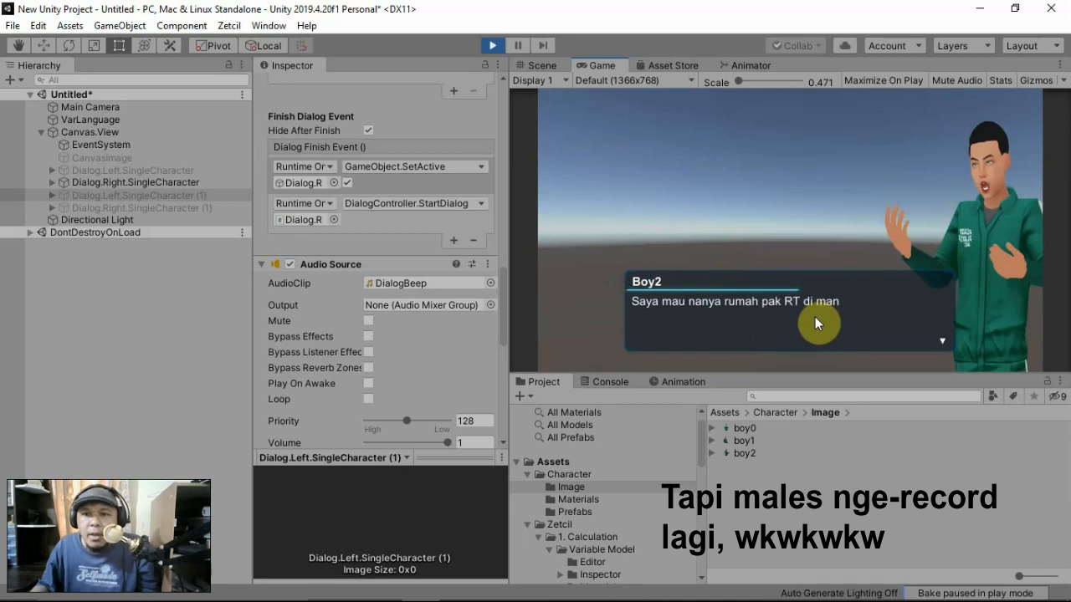
left_click(867, 316)
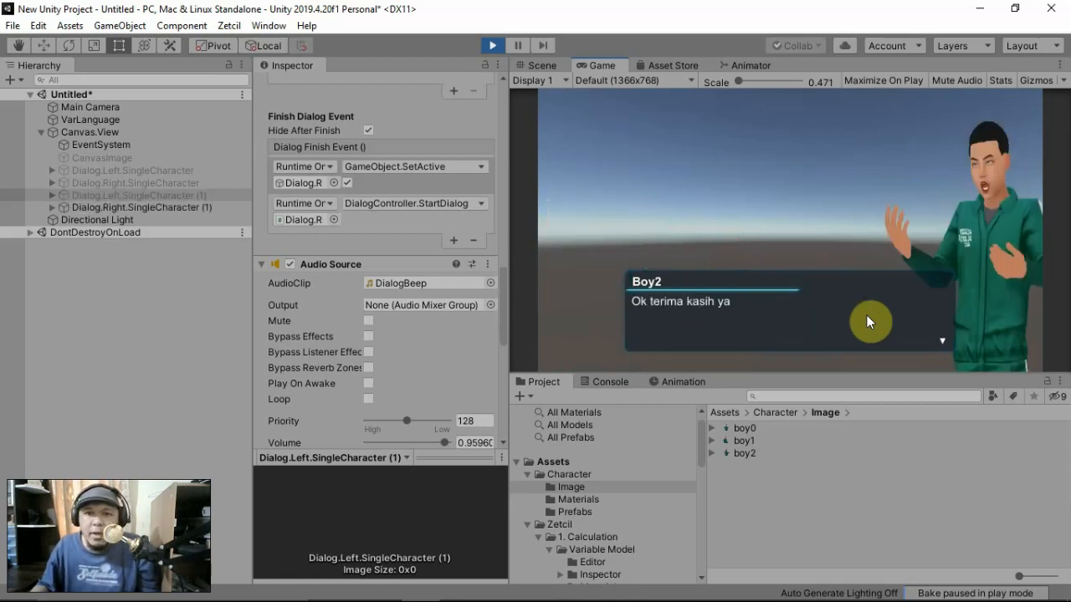
left_click(866, 317)
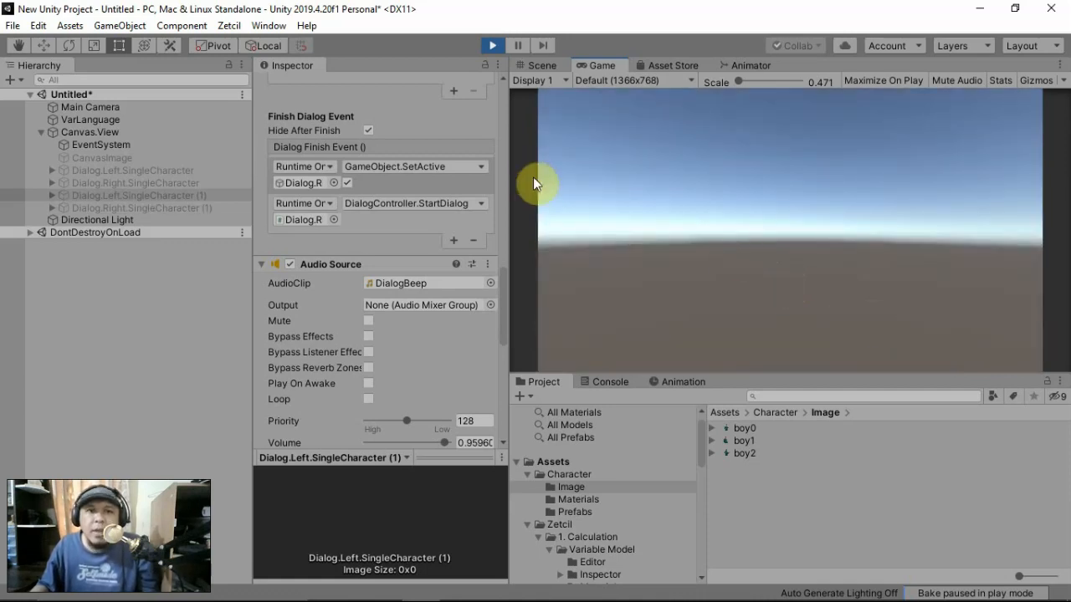
left_click(491, 44)
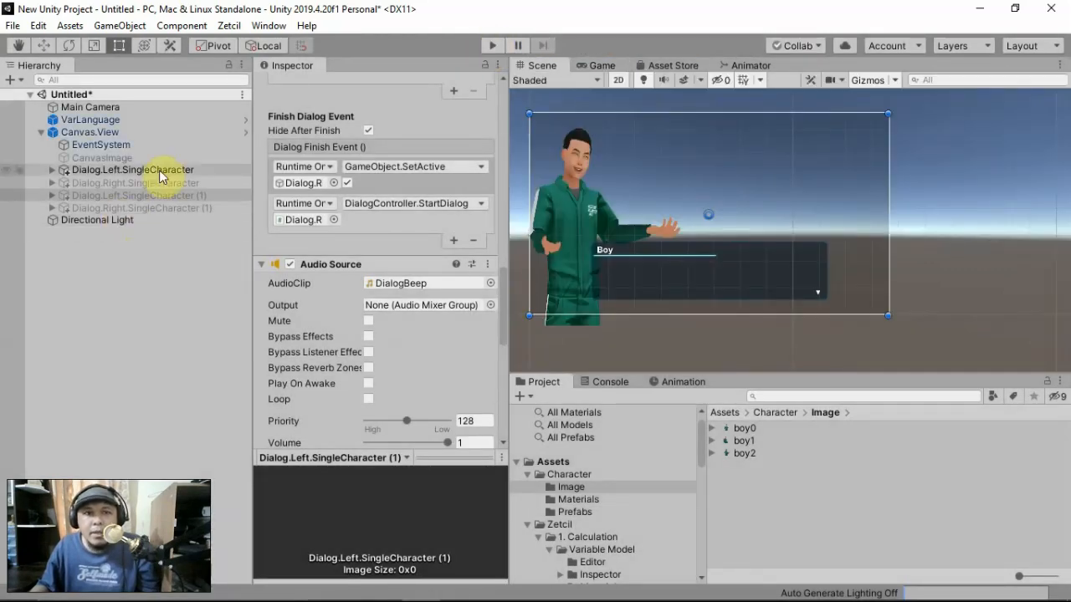
- Deactivate Dialog.Left.SingleCharacter and activate Dialog.Left.SingleCharacter (1) to display the third dialog in the scene
middle_click_drag(590, 230, 658, 248)
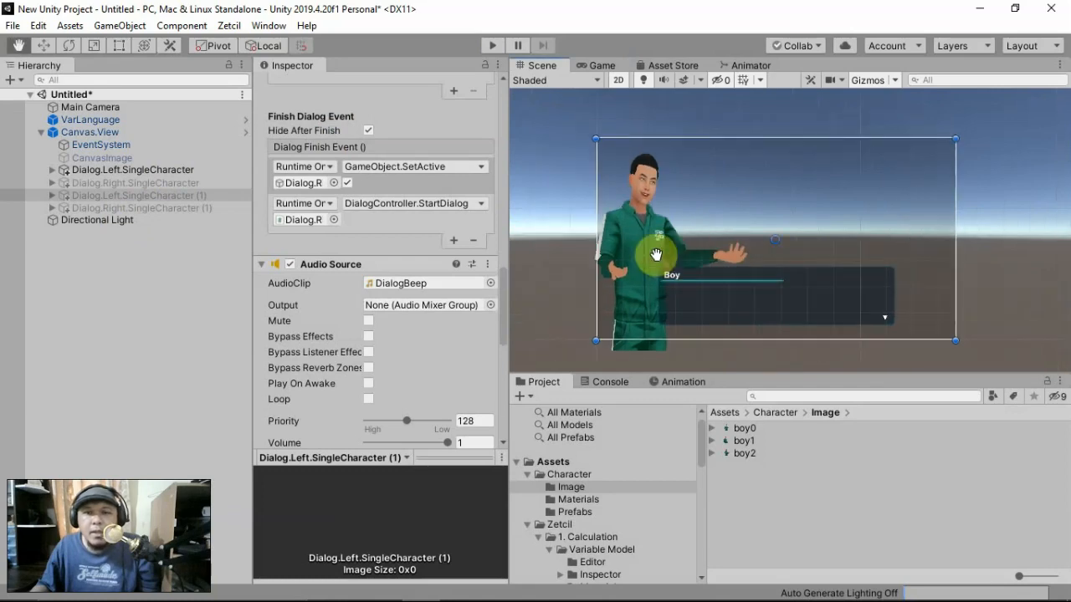
left_click(170, 196)
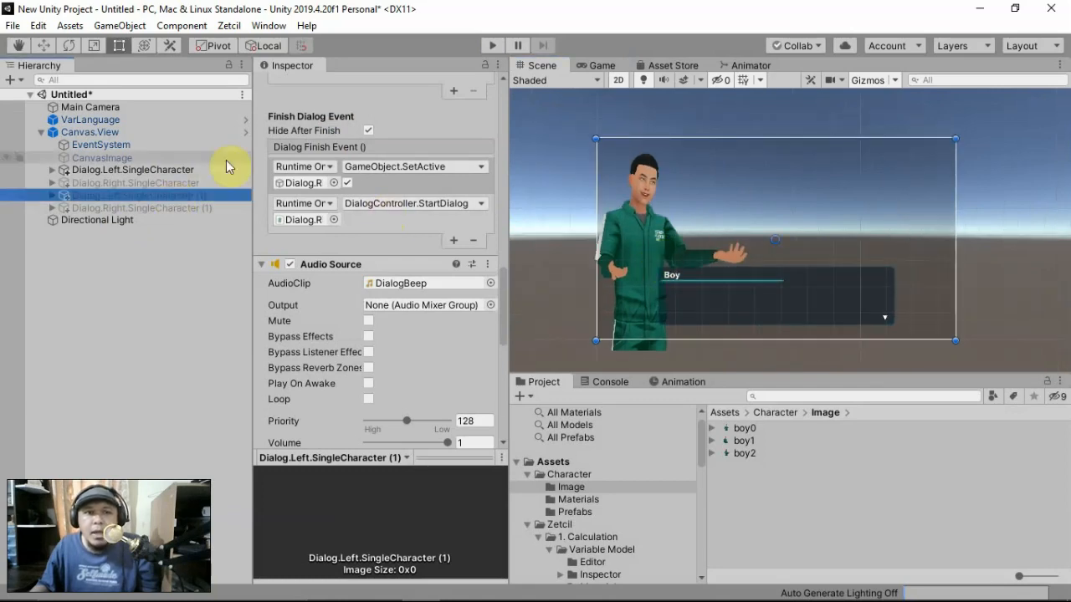
scroll(310, 120, "down", 3)
scroll(315, 119, "up", 10)
scroll(315, 120, "up", 4)
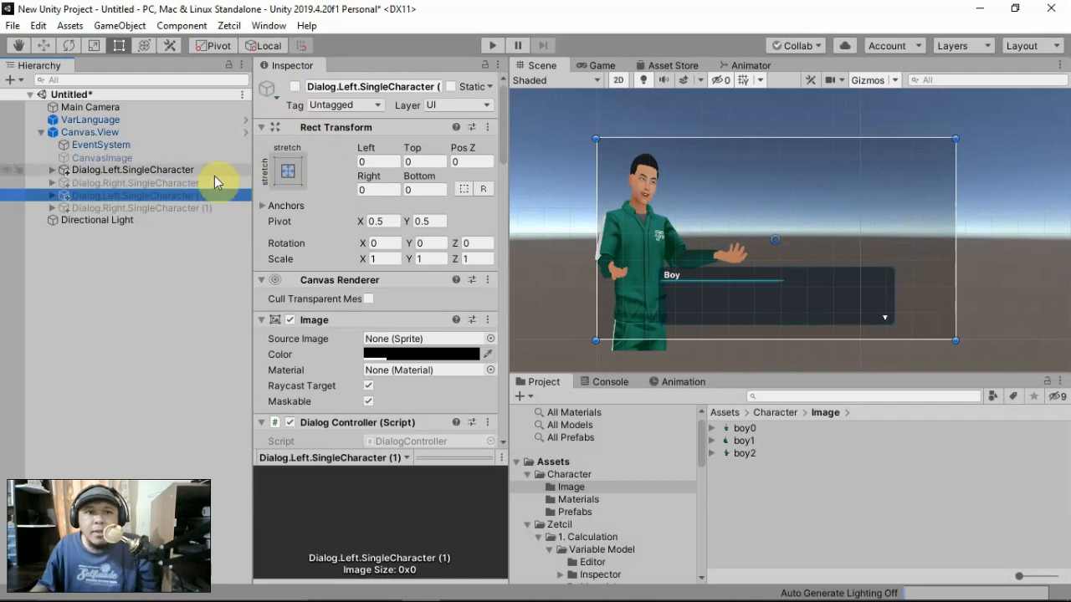
left_click(215, 172)
left_click(295, 86)
left_click(236, 195)
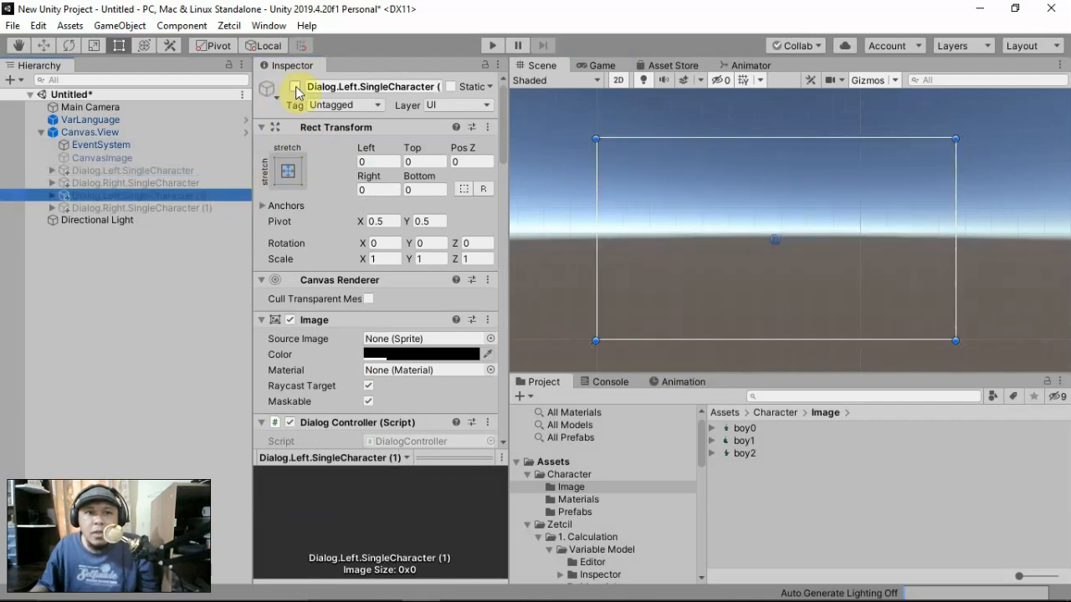
left_click(294, 86)
- Set the source image of Portrait (1) in Dialog.Left.SingleCharacter (1) to boy1 and move it to about X 190, Y 355
left_click(52, 195)
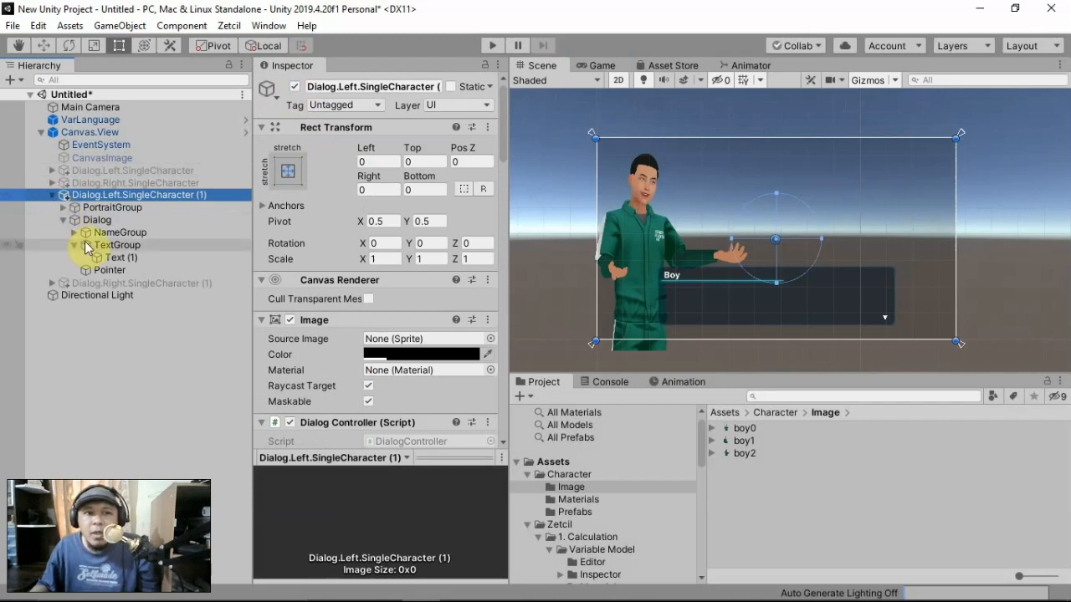
left_click(75, 233)
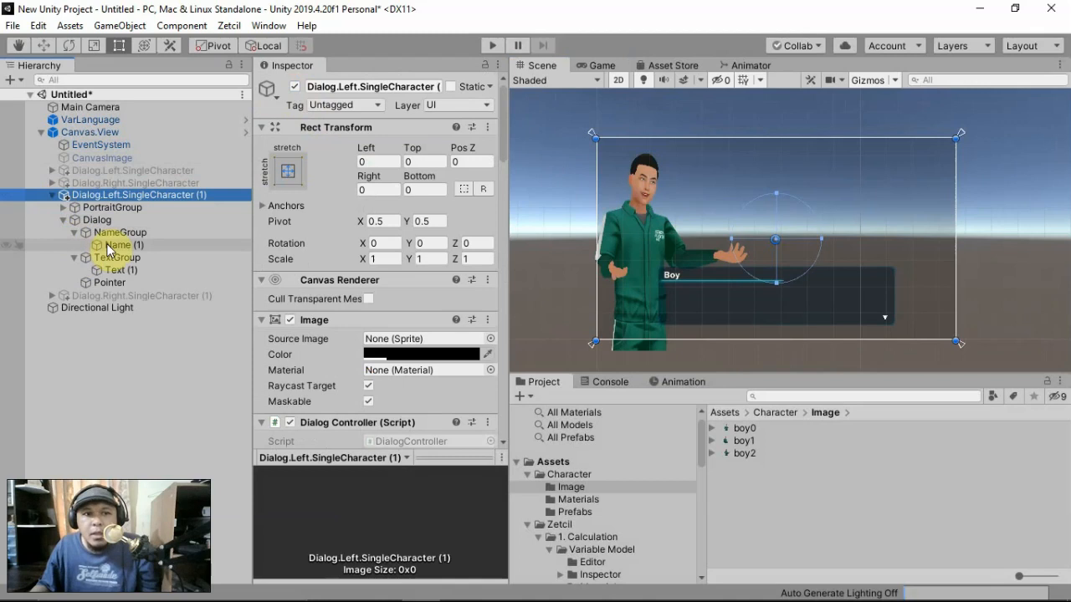
left_click(628, 234)
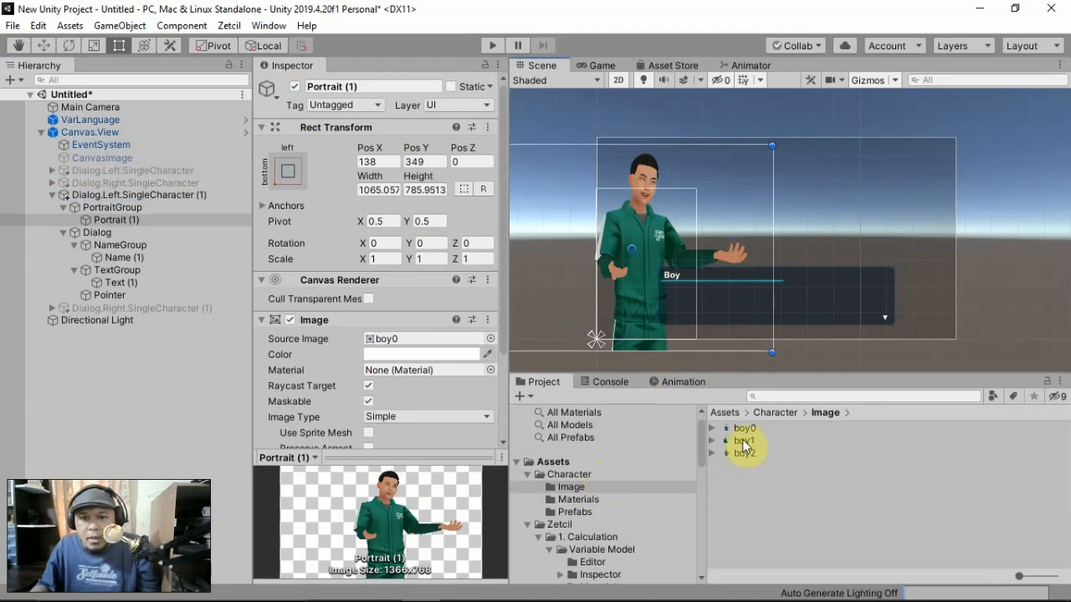
left_click_drag(743, 445, 421, 340)
left_click_drag(647, 230, 665, 229)
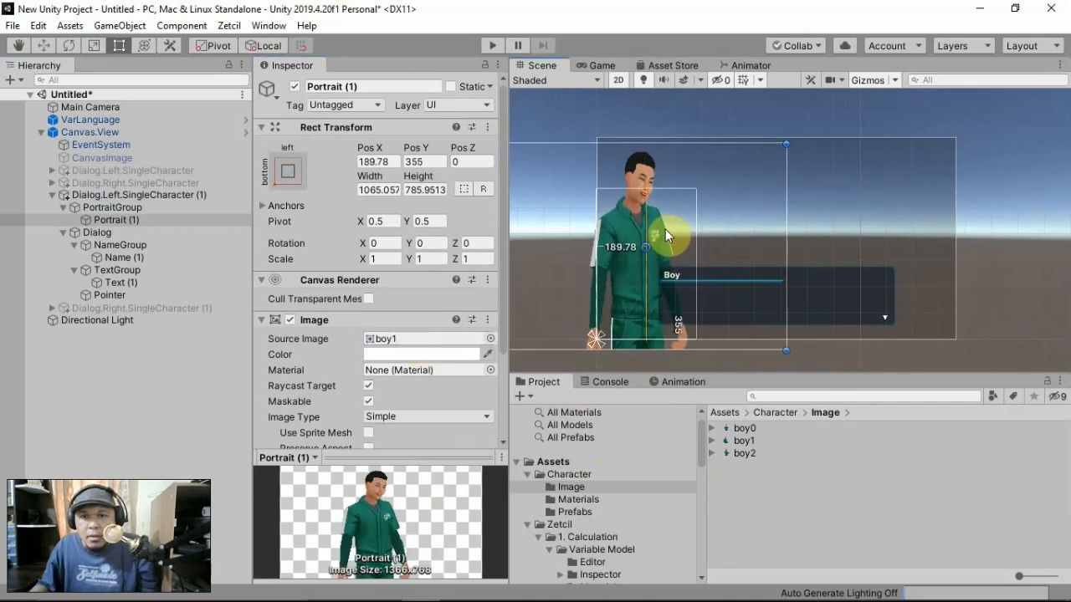
- Deactivate Dialog.Left.SingleCharacter (1) and reactivate Dialog.Left.SingleCharacter as the starting dialog
left_click(175, 191)
left_click(296, 87)
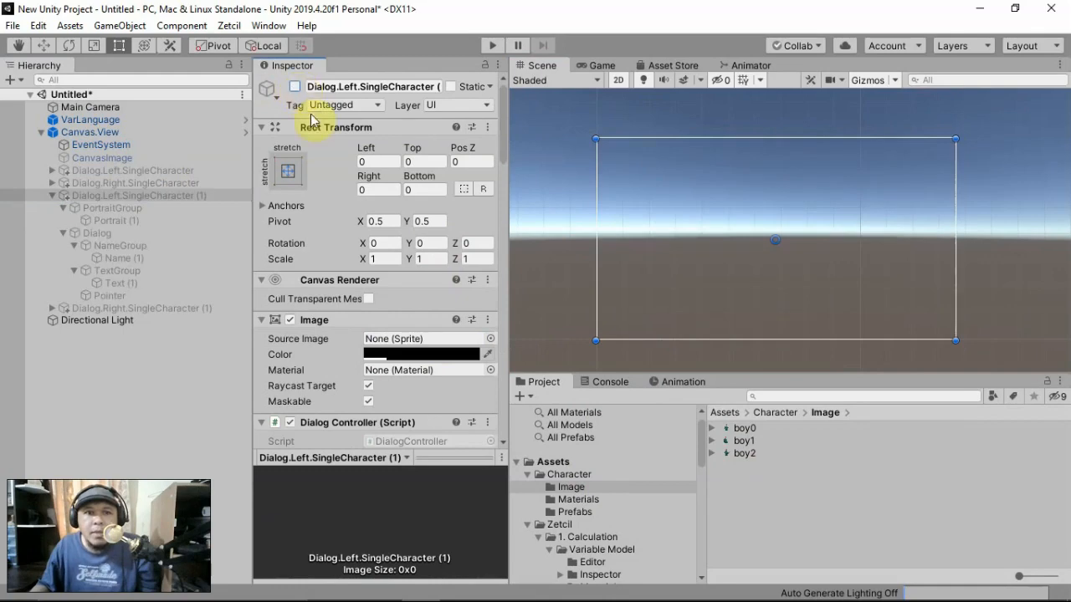
left_click(197, 170)
left_click(296, 87)
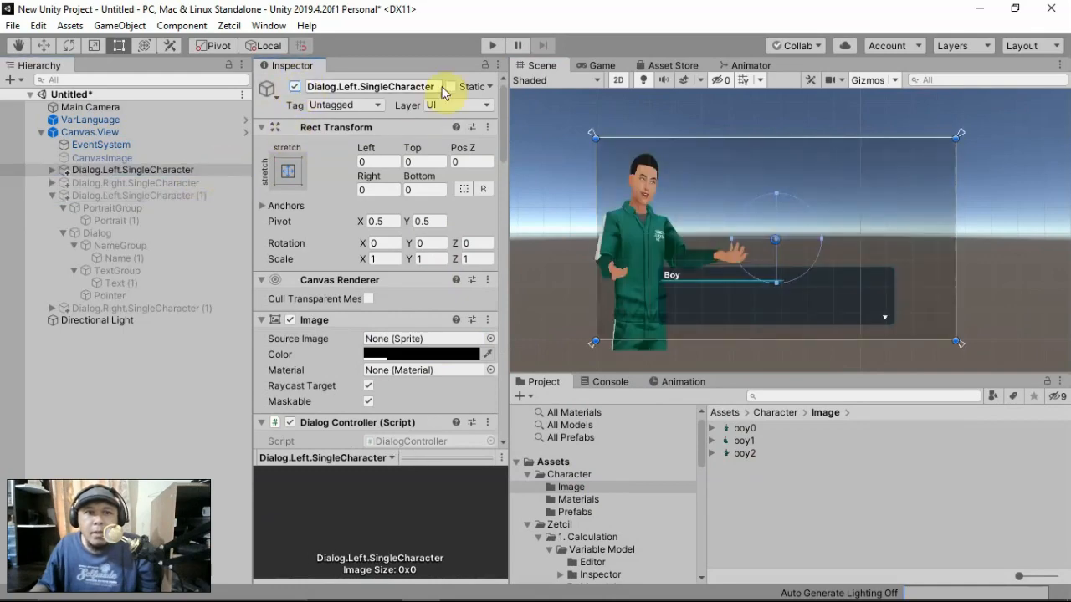
- Play the scene, advance through all four dialogs to check the portraits of Boy and Boy2, and stop playback
left_click(494, 45)
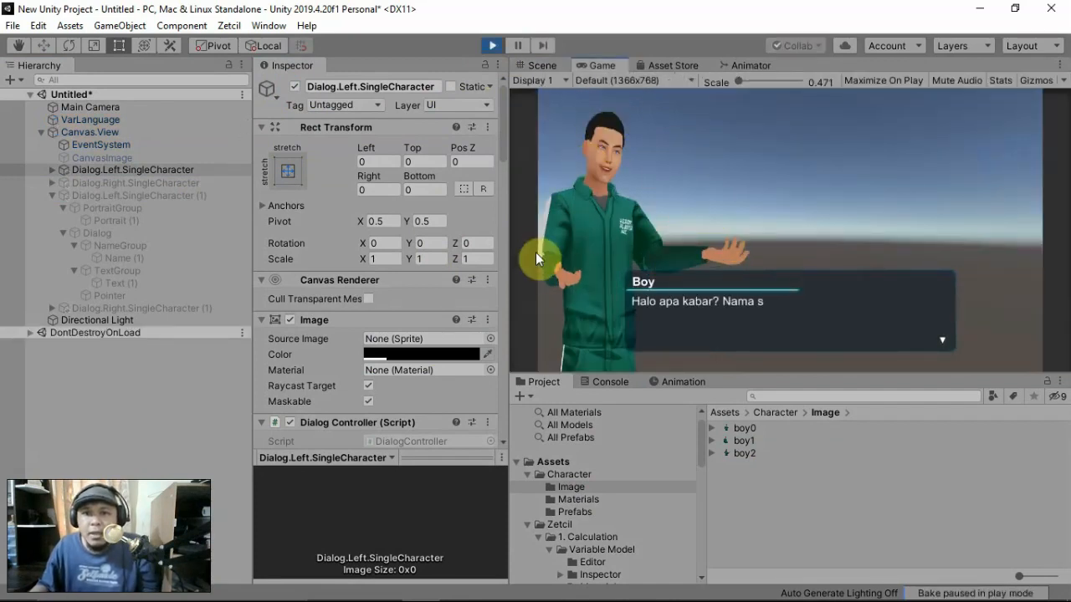
left_click(809, 315)
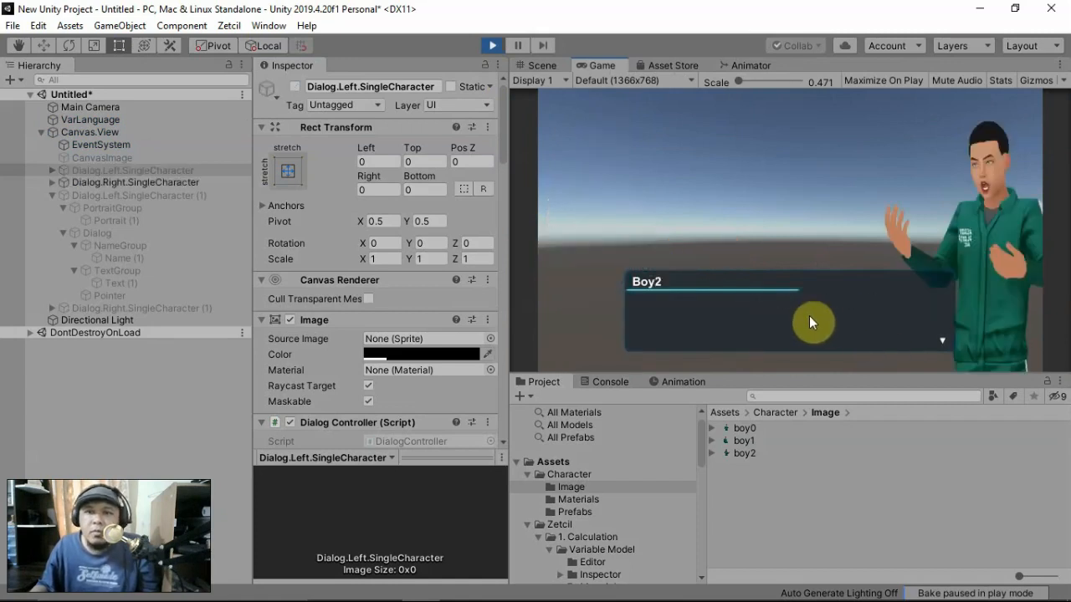
left_click(851, 305)
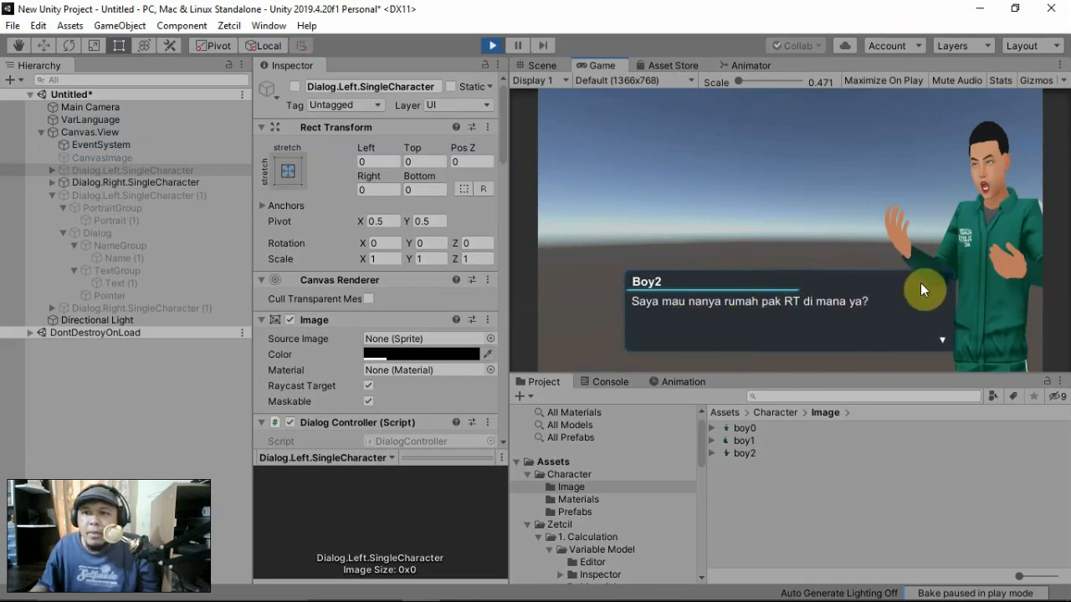
left_click(790, 293)
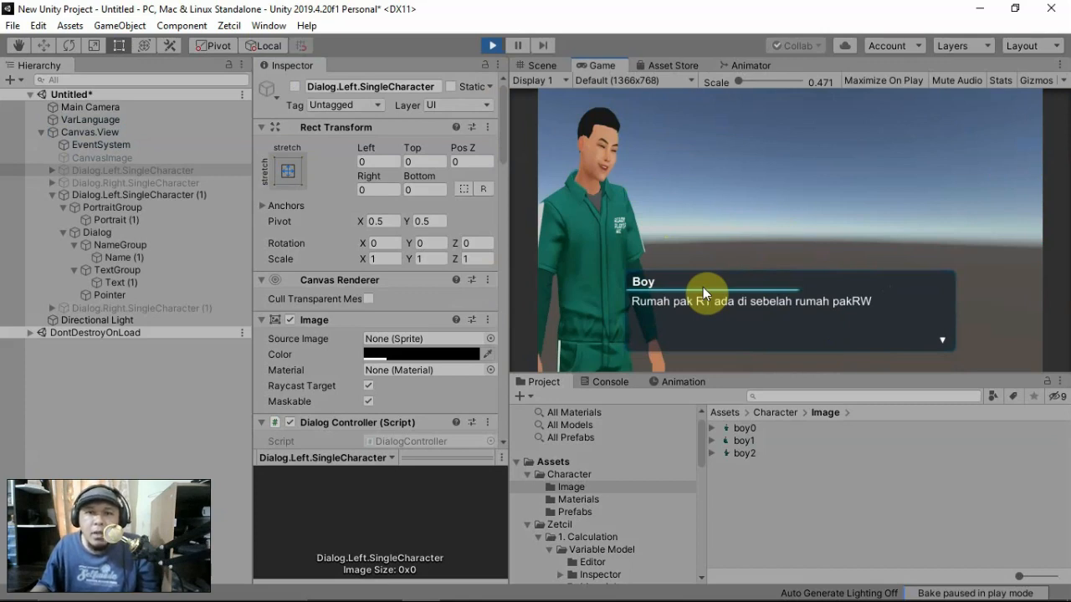
left_click(841, 304)
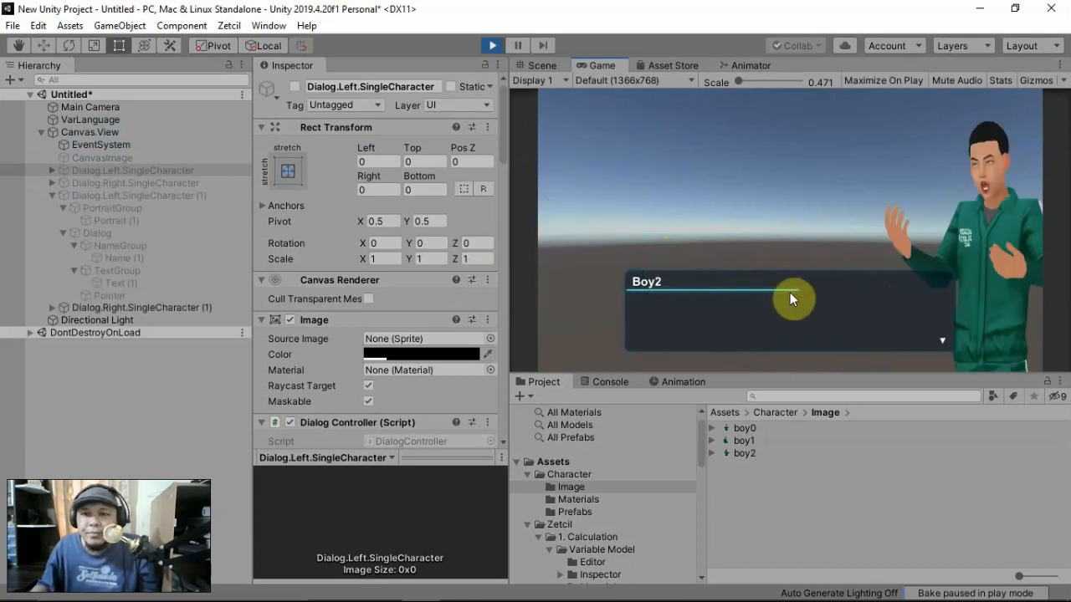
left_click(752, 308)
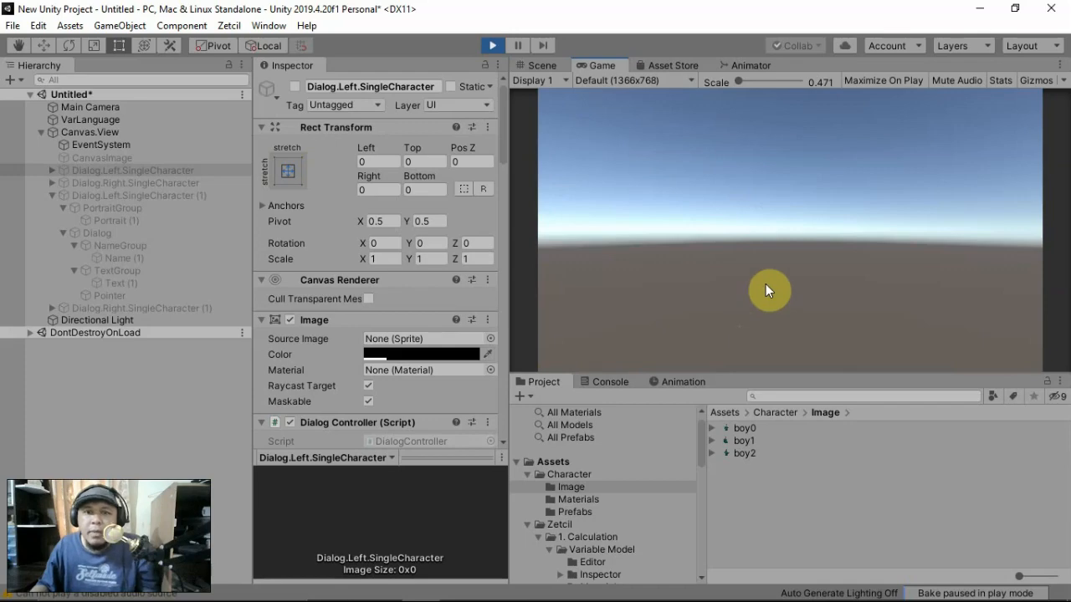
left_click(494, 45)
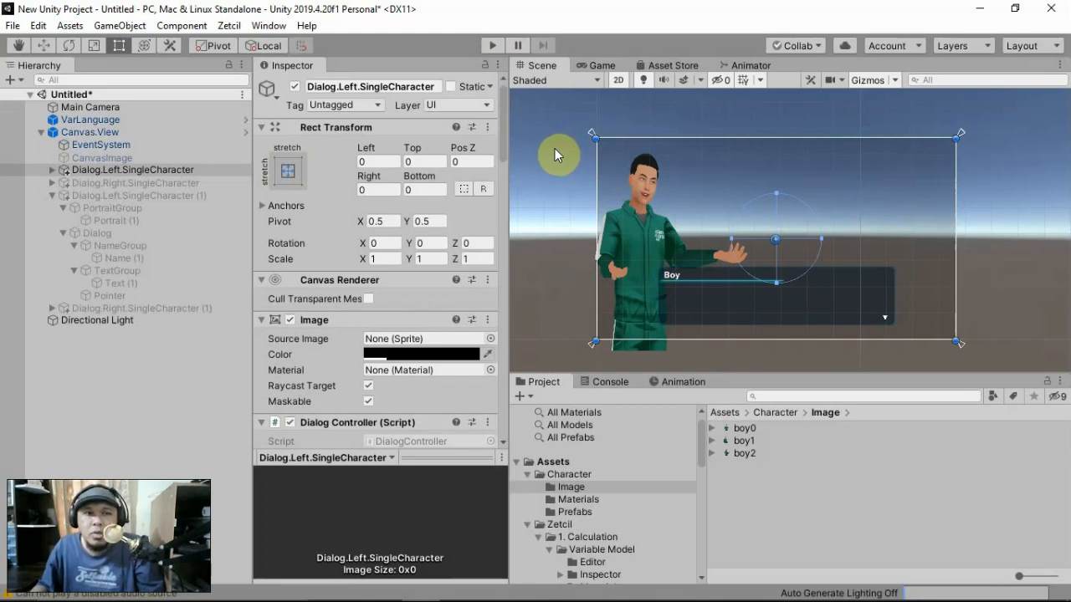
- Make VarLanguage a child of Canvas.View in the hierarchy and collapse the canvas
left_click(41, 133)
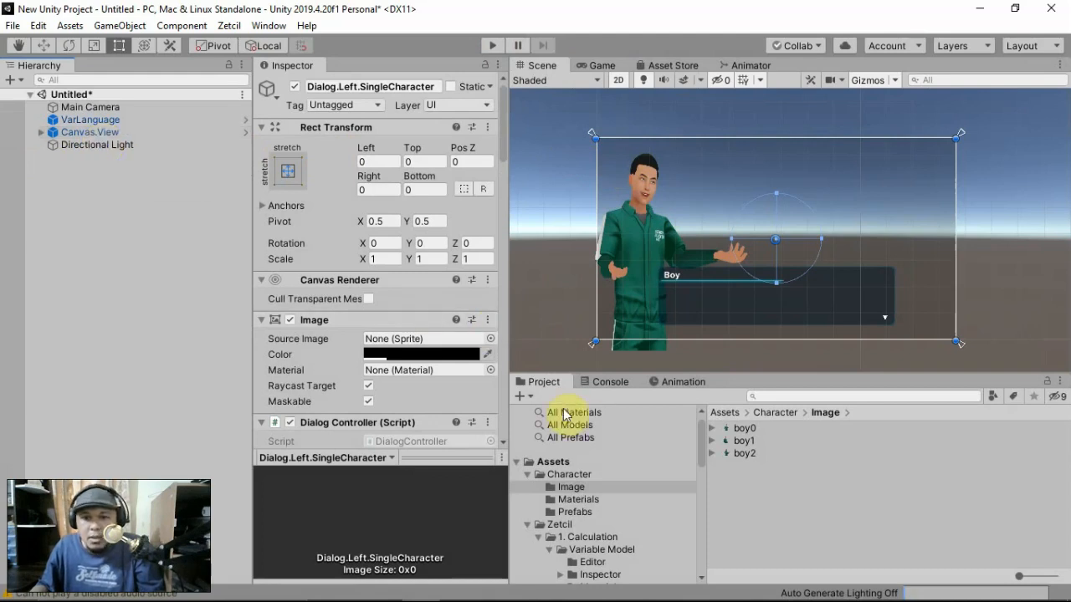
left_click(95, 123)
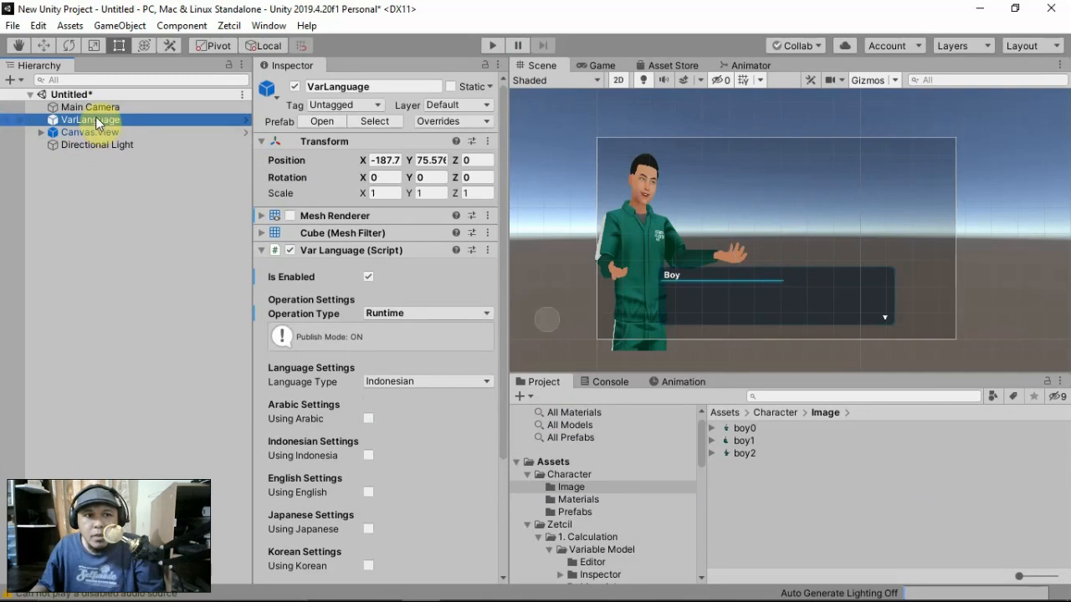
left_click_drag(95, 125, 104, 133)
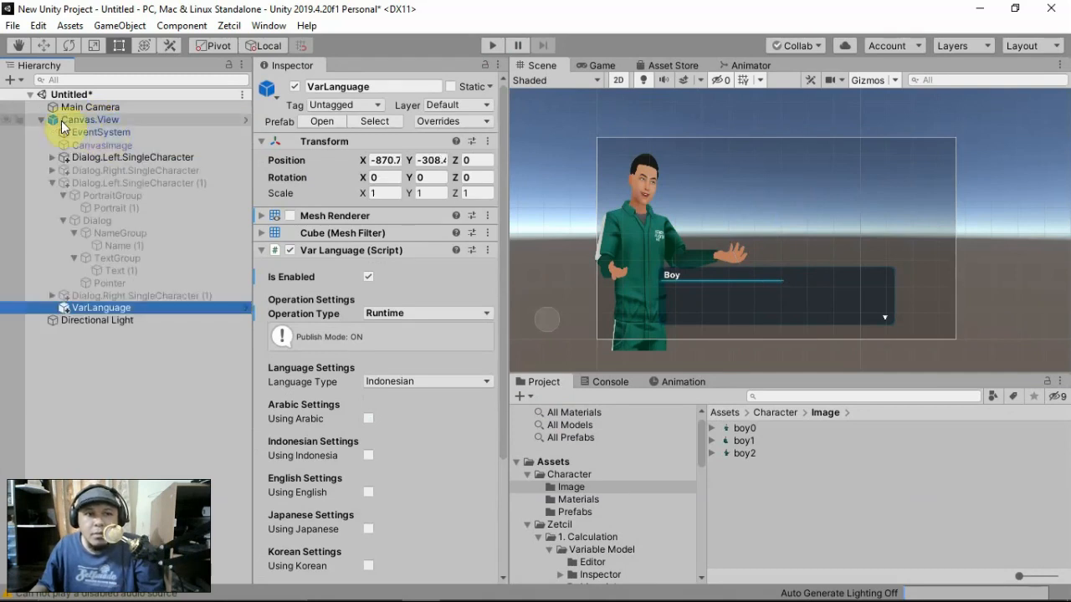
left_click(41, 121)
- Rename the Canvas.View object to DialogRumahPakRT
left_click(79, 122)
right_click(79, 124)
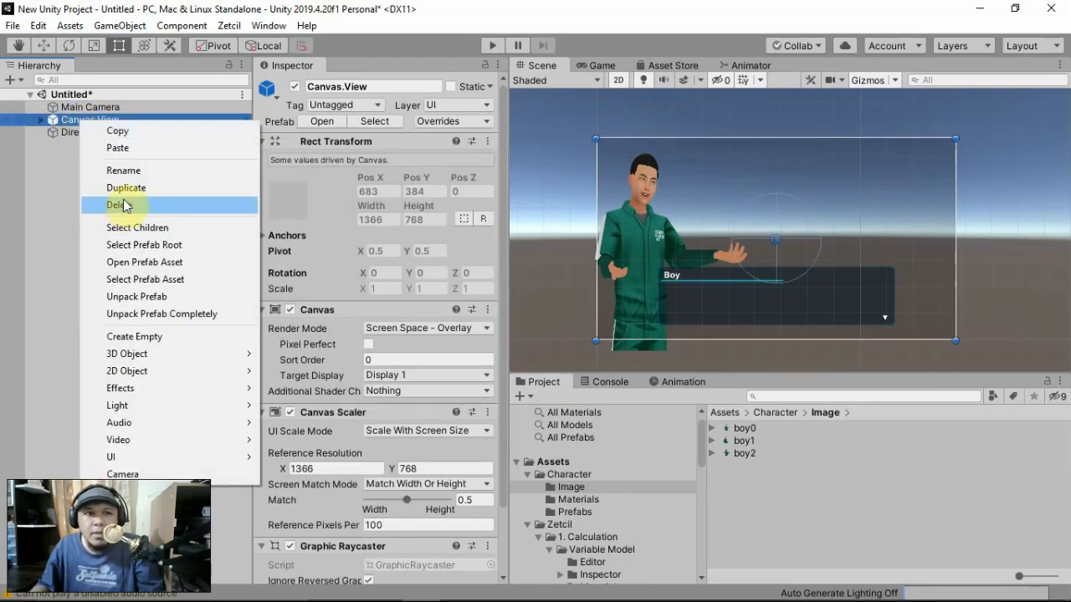
left_click(141, 173)
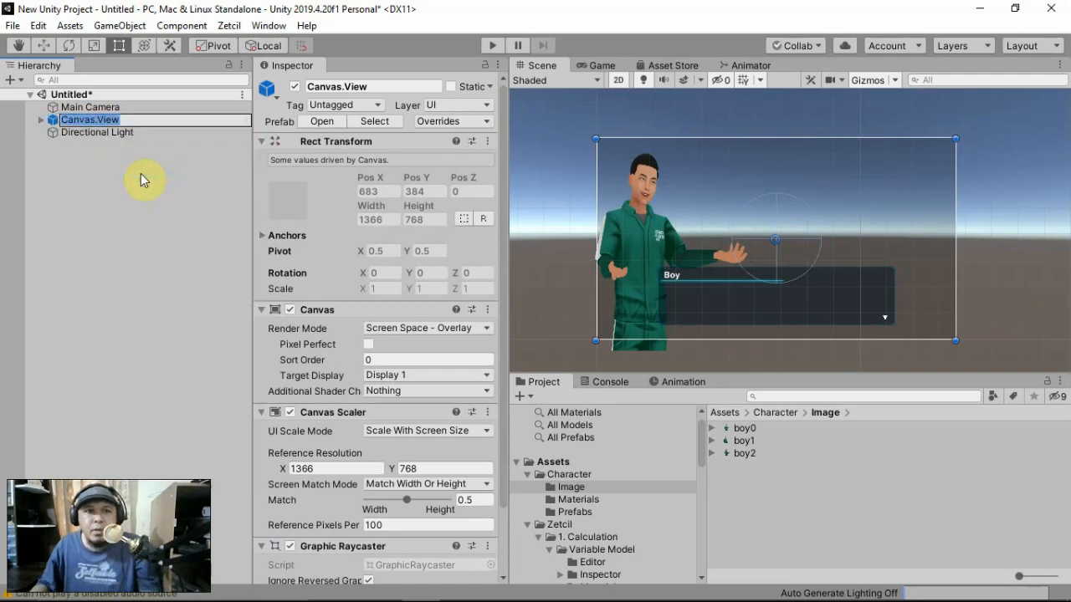
type("Dialog")
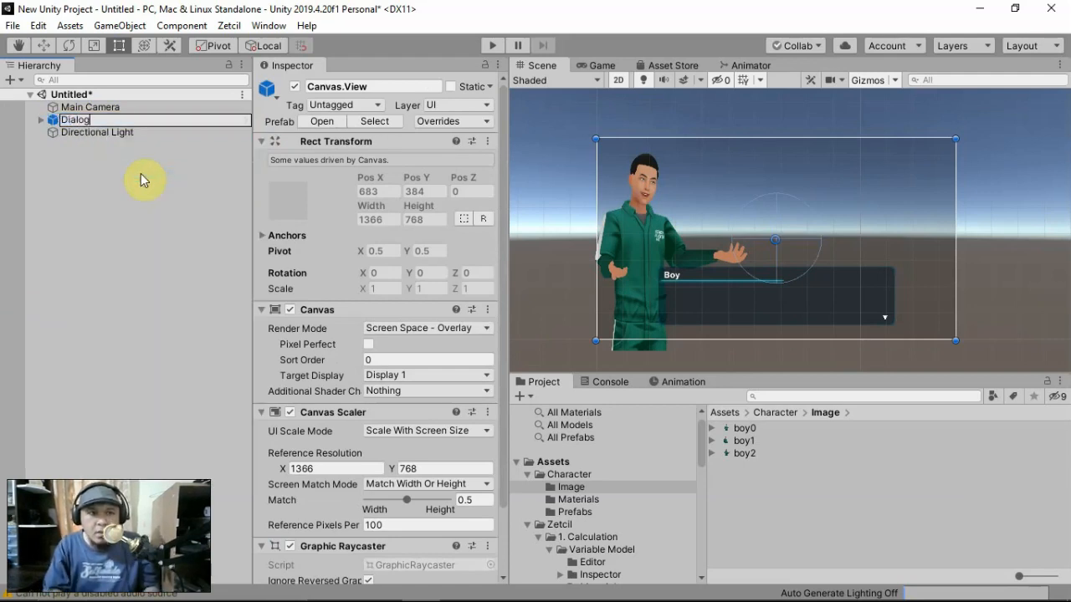
type("Rumah")
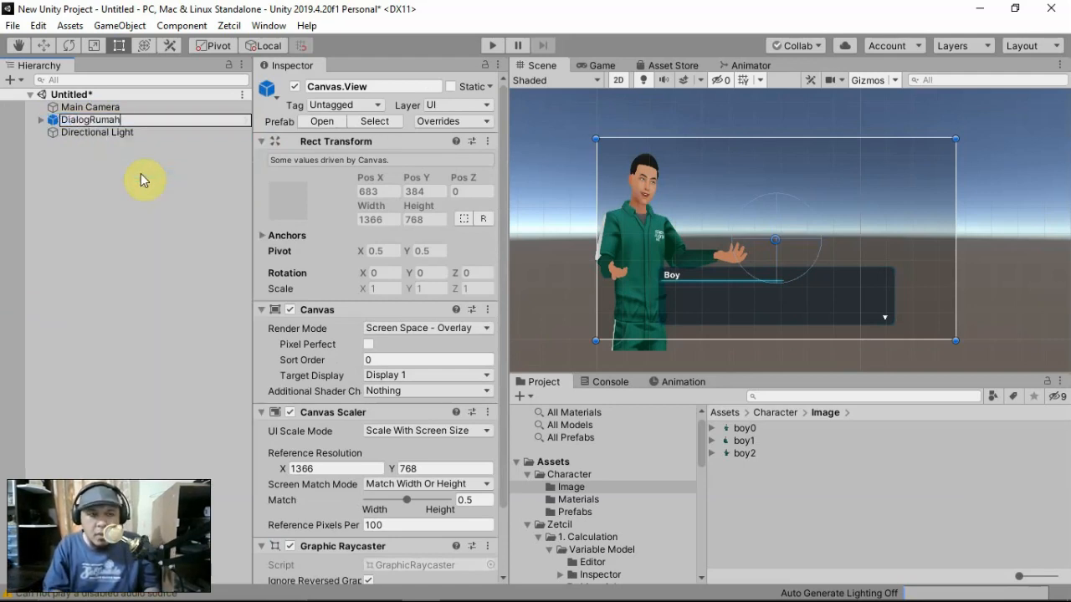
type("PakRT")
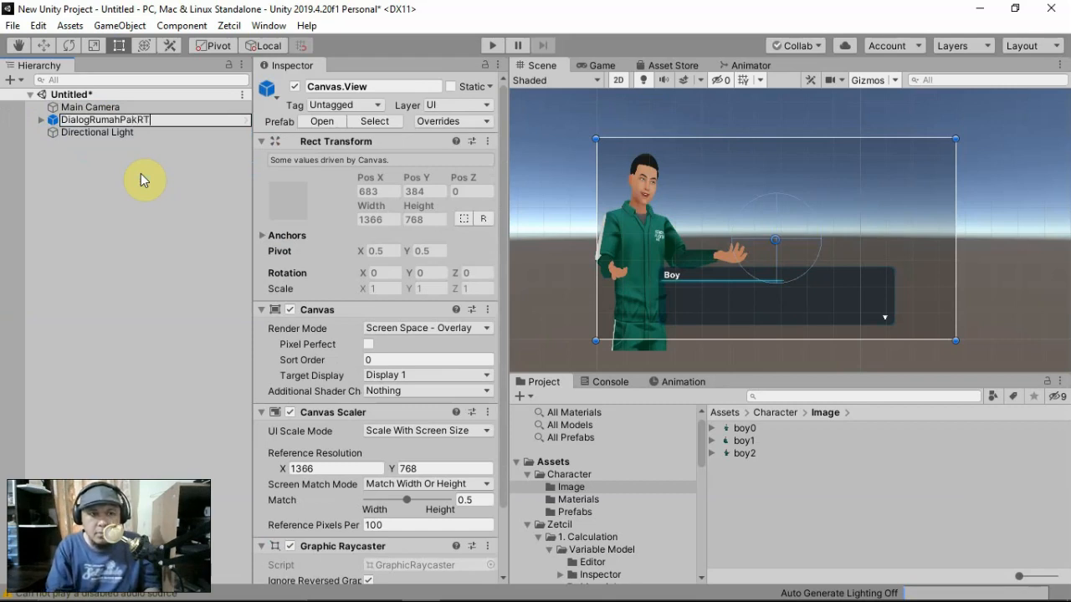
key("Return")
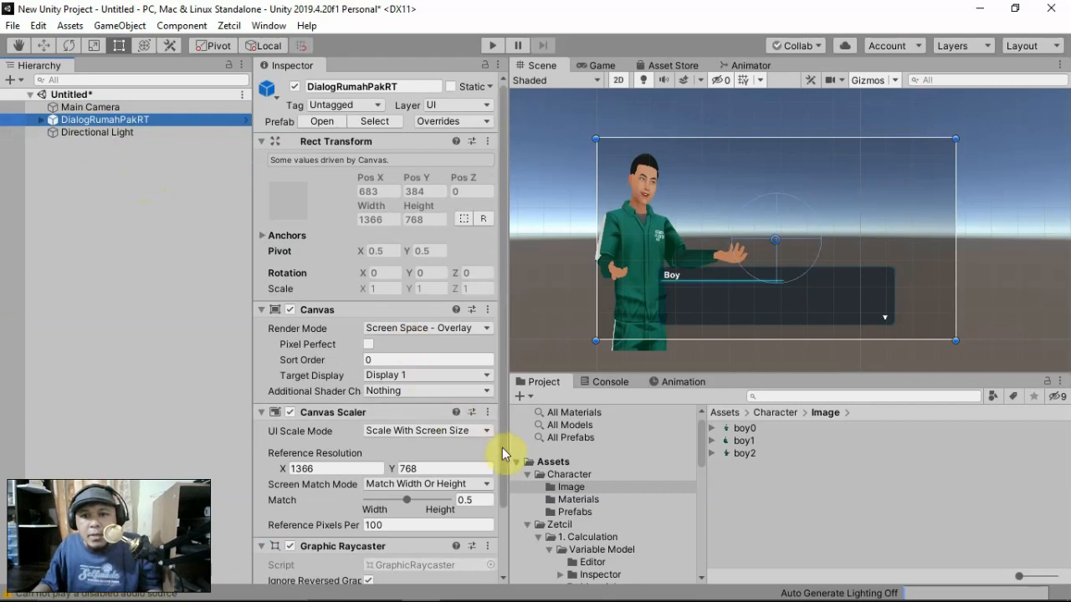
- Save DialogRumahPakRT as an original prefab in Assets/Character/Prefabs and delete its instance from the scene
left_click(574, 512)
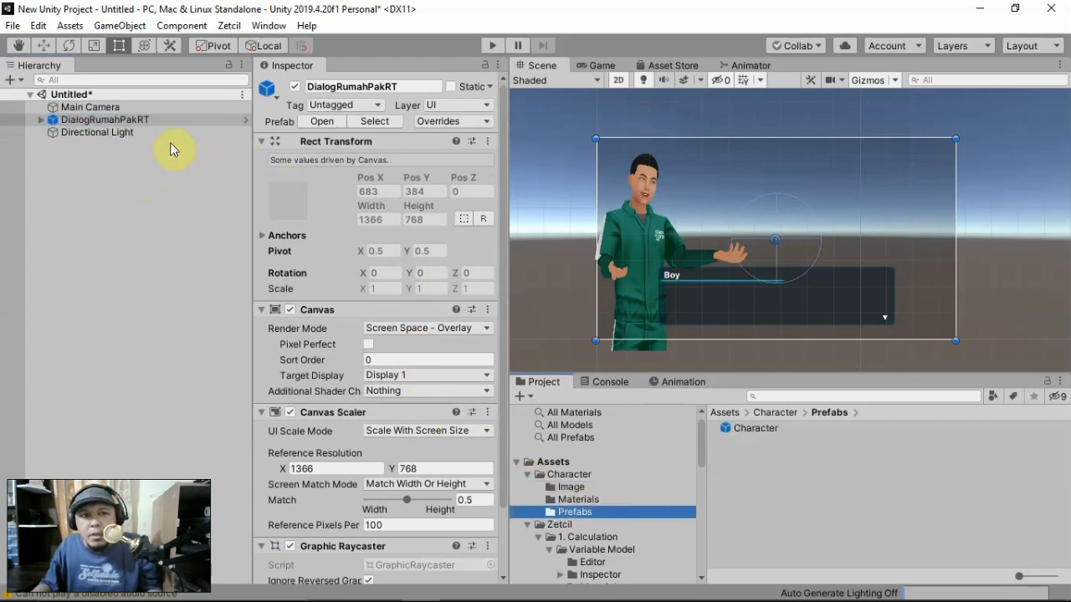
left_click_drag(115, 123, 752, 484)
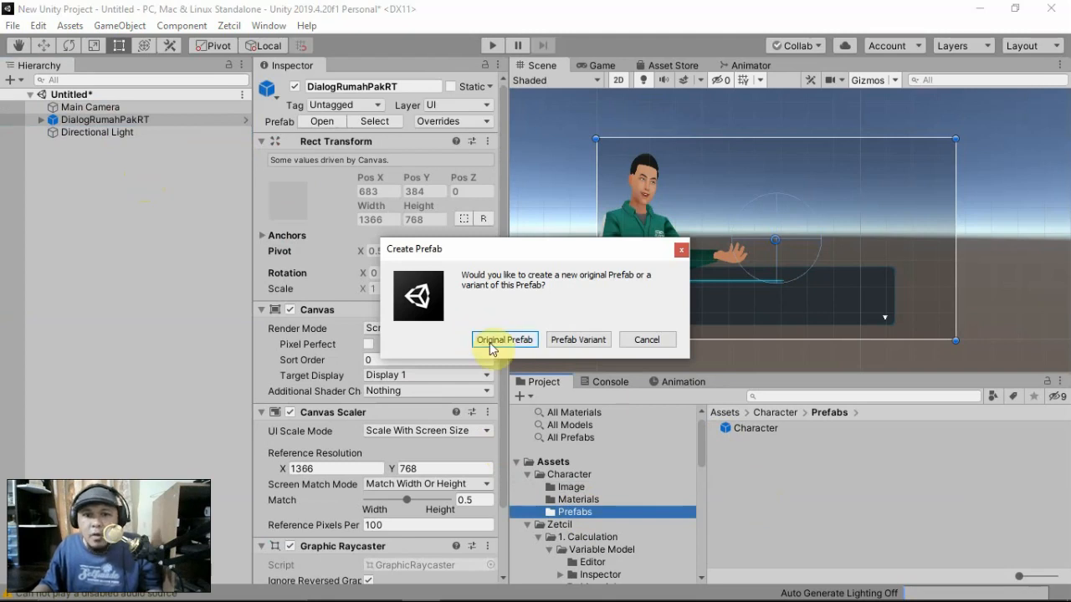
left_click(491, 342)
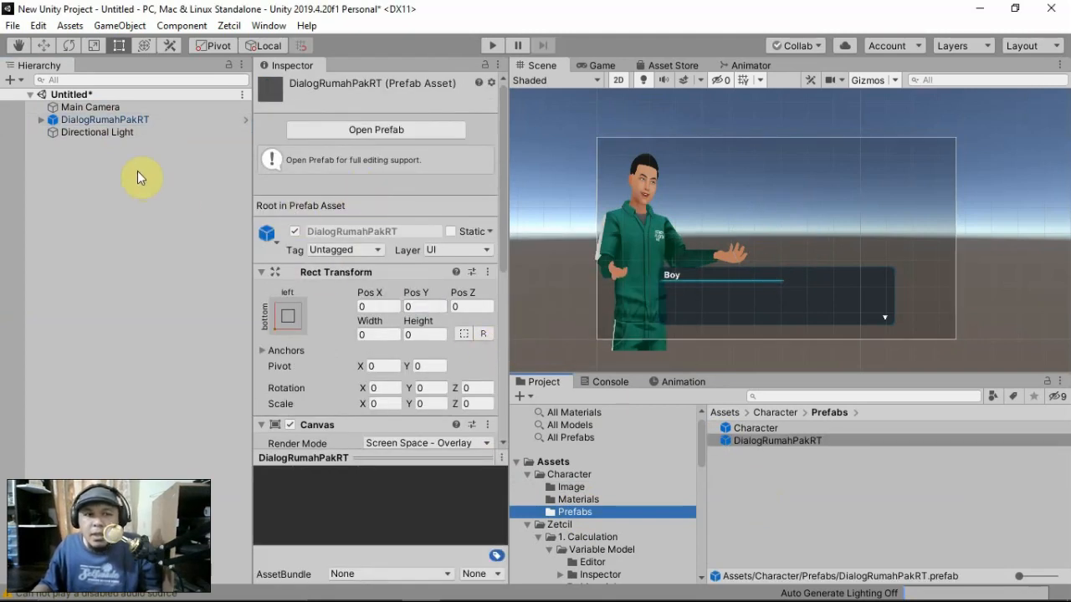
left_click(128, 120)
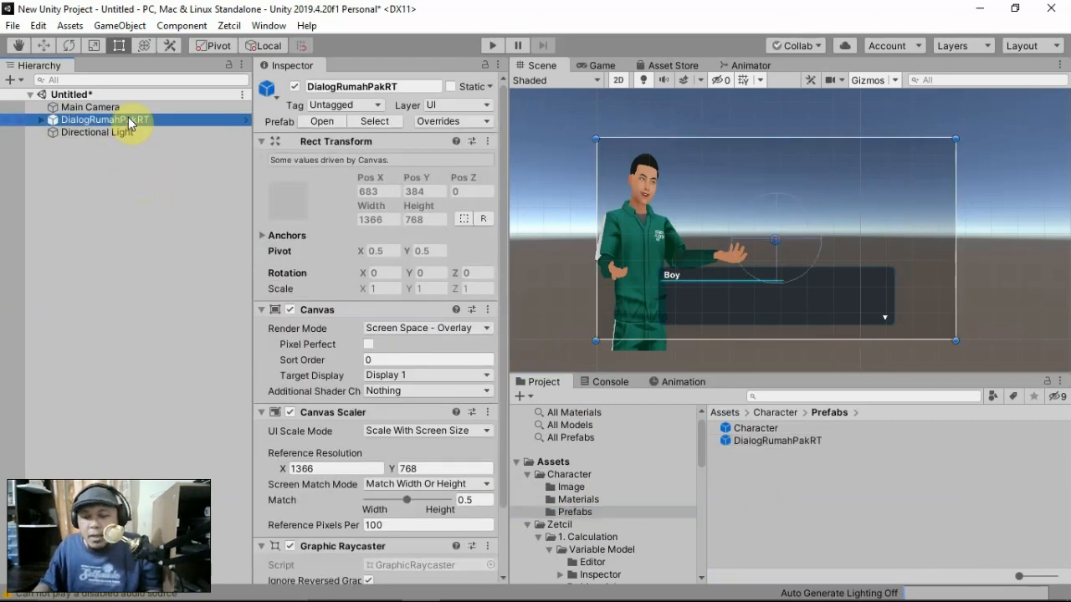
key("Delete")
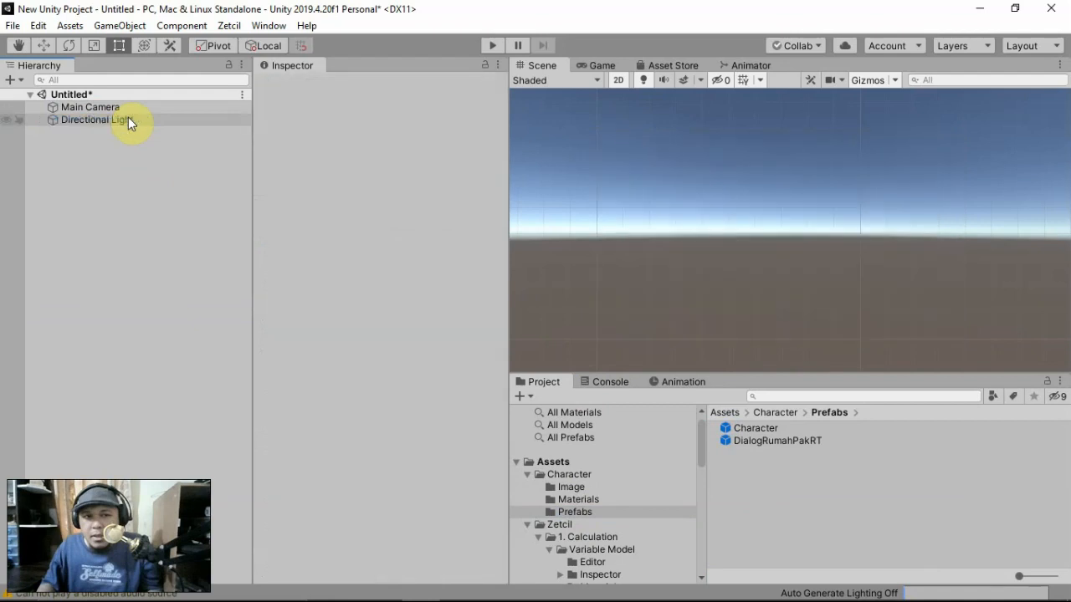
- Open the FPS scene from the Assets folder without saving the untitled scene
left_click(554, 462)
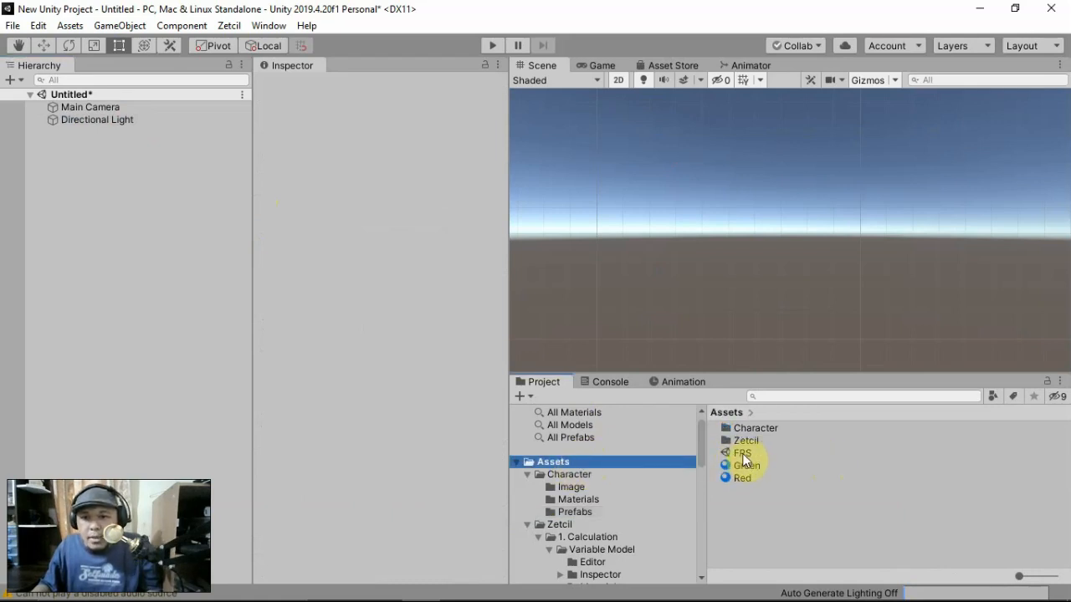
double_click(742, 453)
left_click(573, 345)
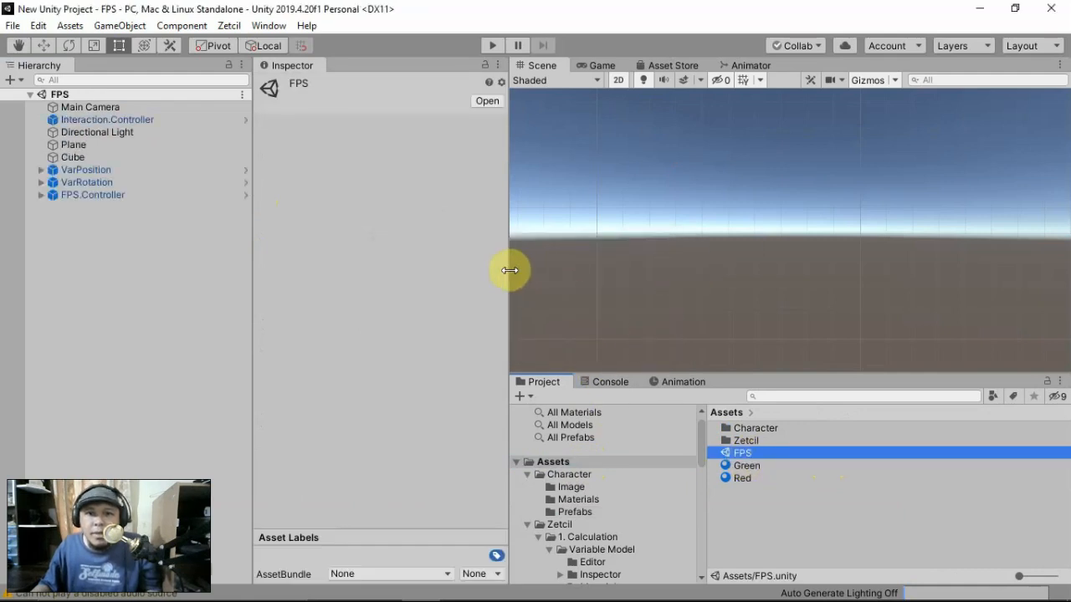
- Widen the Scene view, switch it from 2D to 3D, and frame the Plane from an elevated angle
left_click_drag(510, 269, 411, 270)
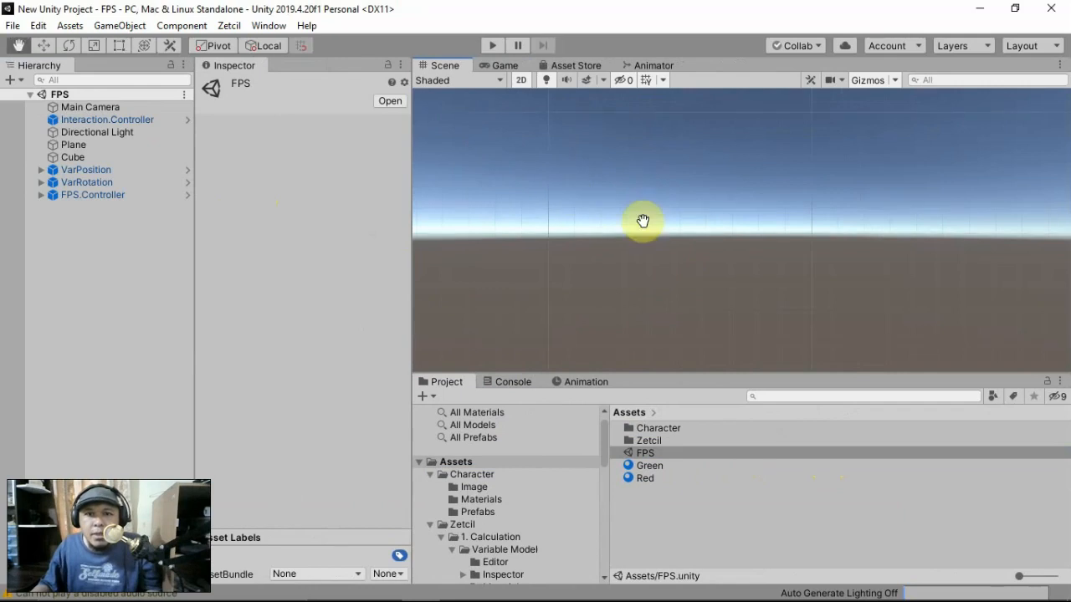
left_click(519, 82)
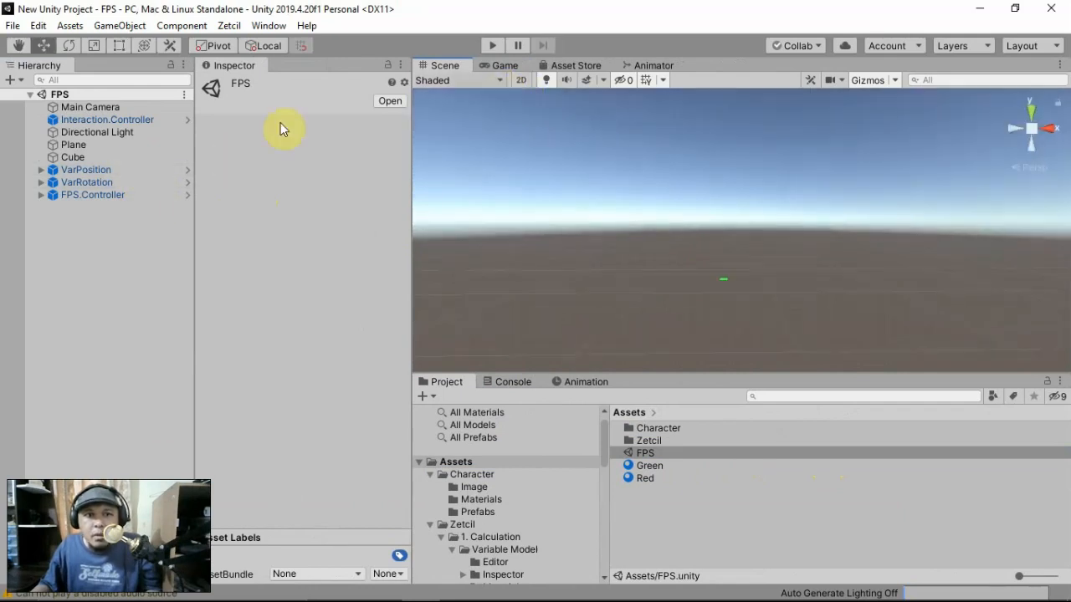
double_click(100, 147)
left_click_drag(649, 191, 651, 278, "alt")
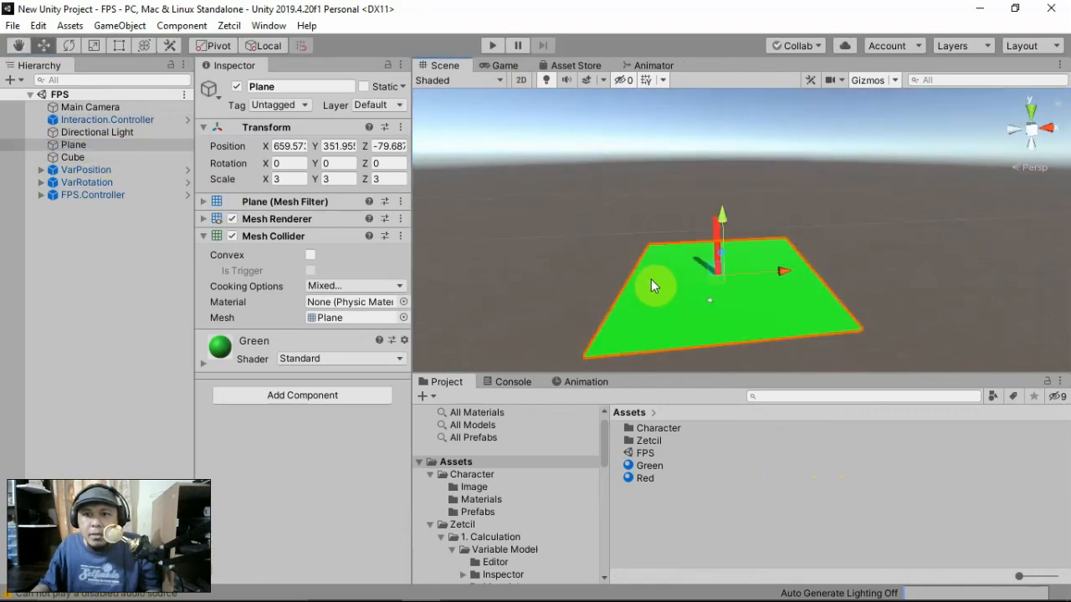
- Play the FPS scene, walk the first-person character forward, backward and sideways near the red cube, and stop playback
left_click(492, 45)
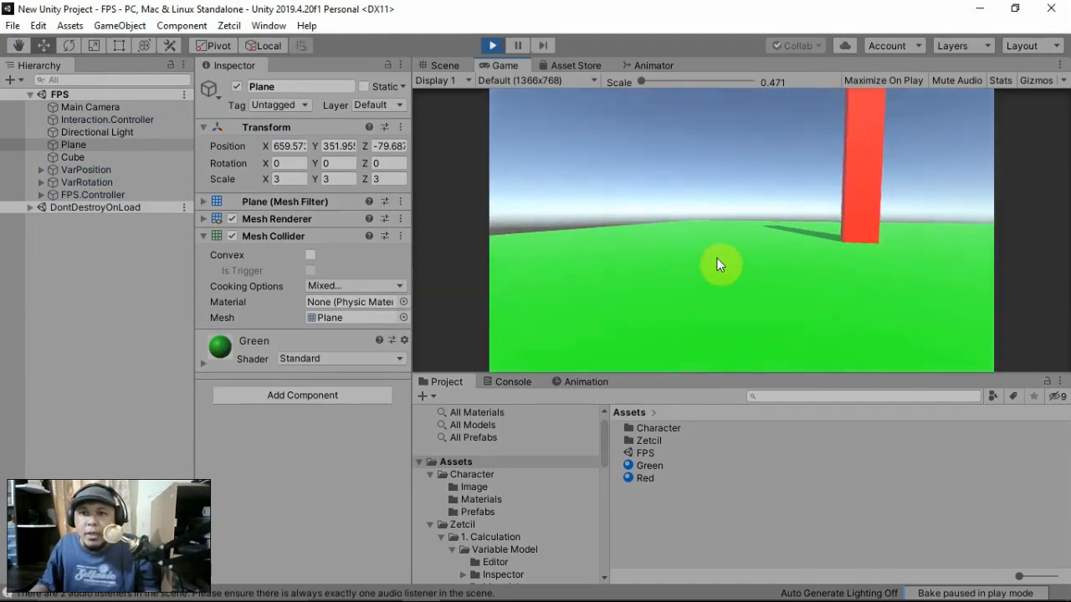
key("w")
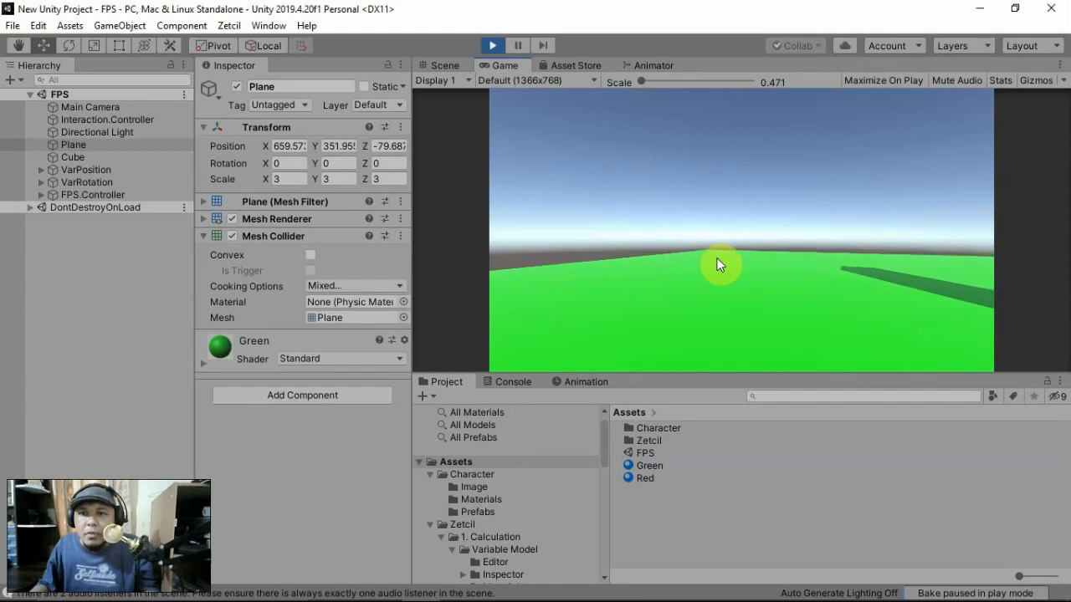
key("s")
key("d")
key("a")
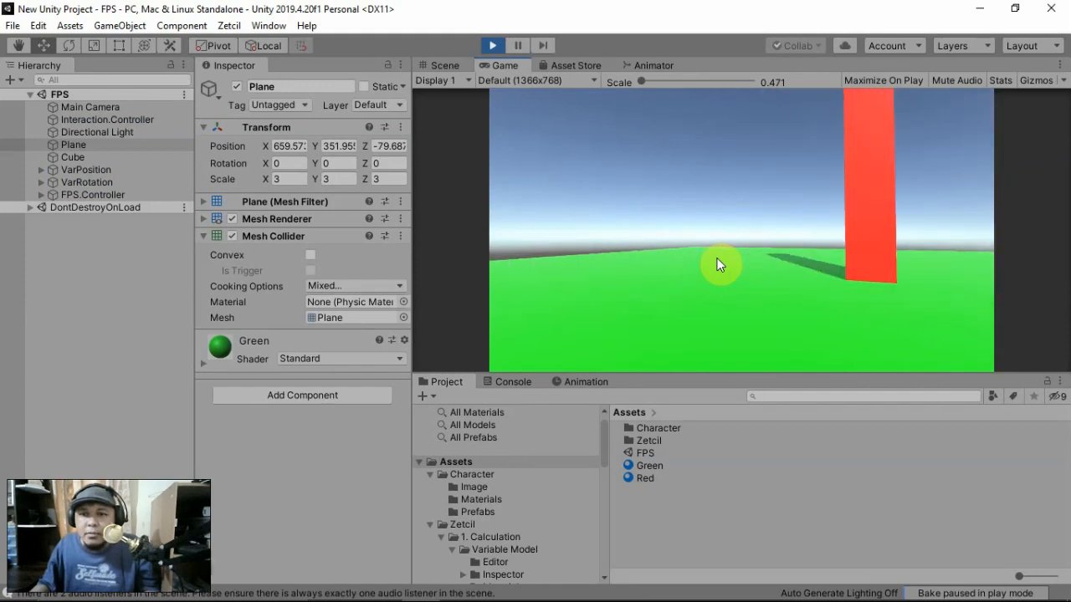
key("d")
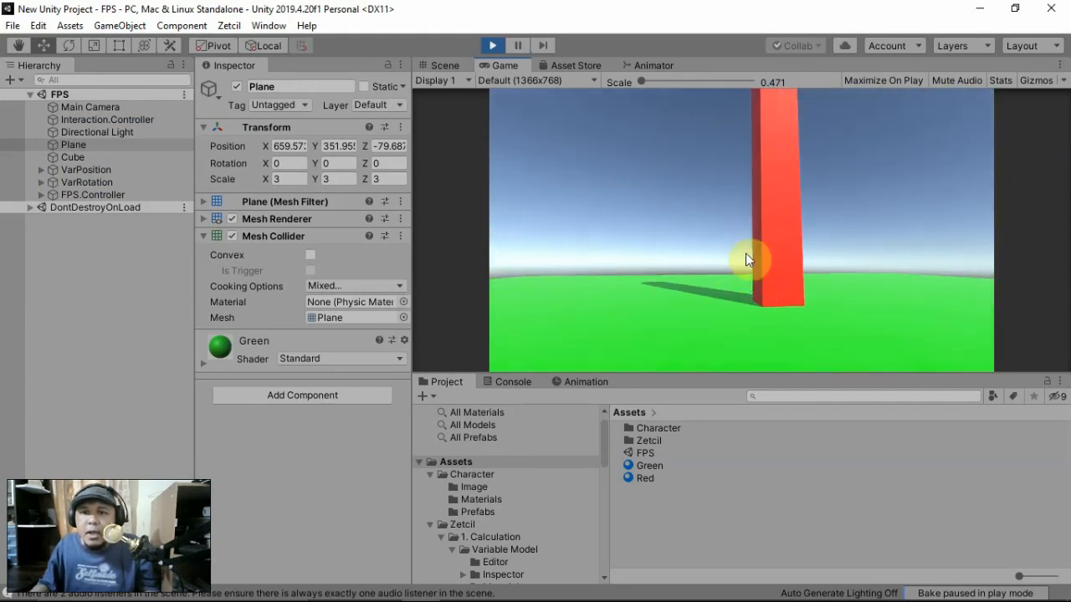
key("w")
key("s")
key("w")
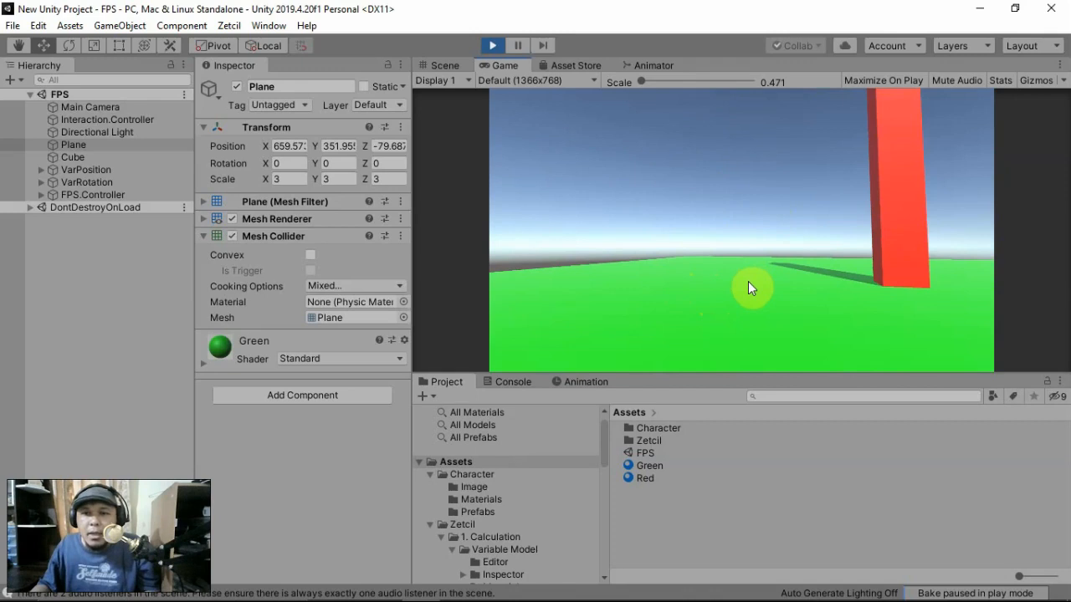
key("w")
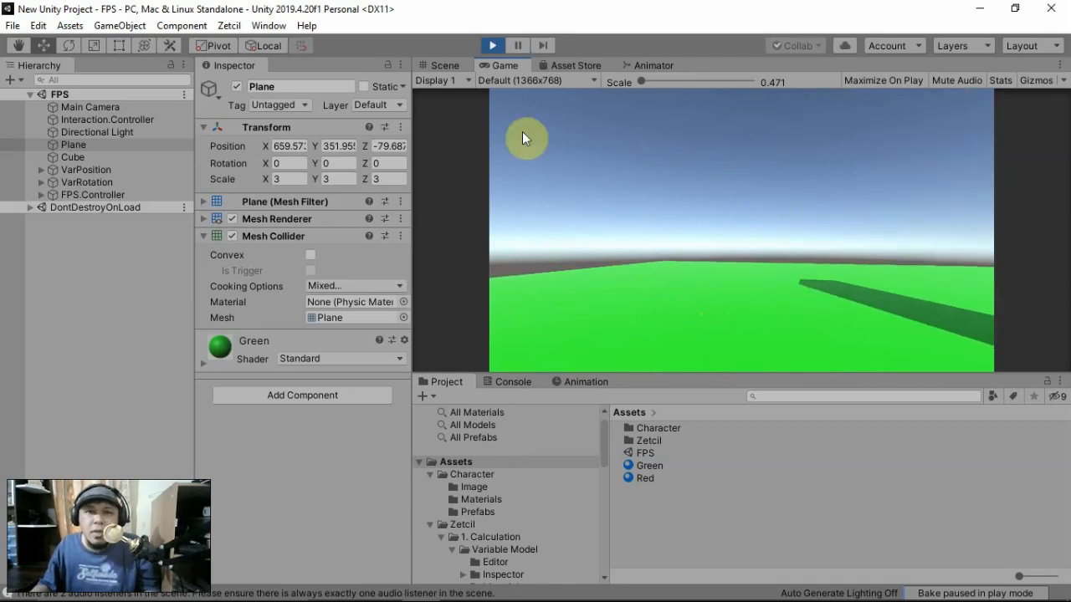
left_click(493, 47)
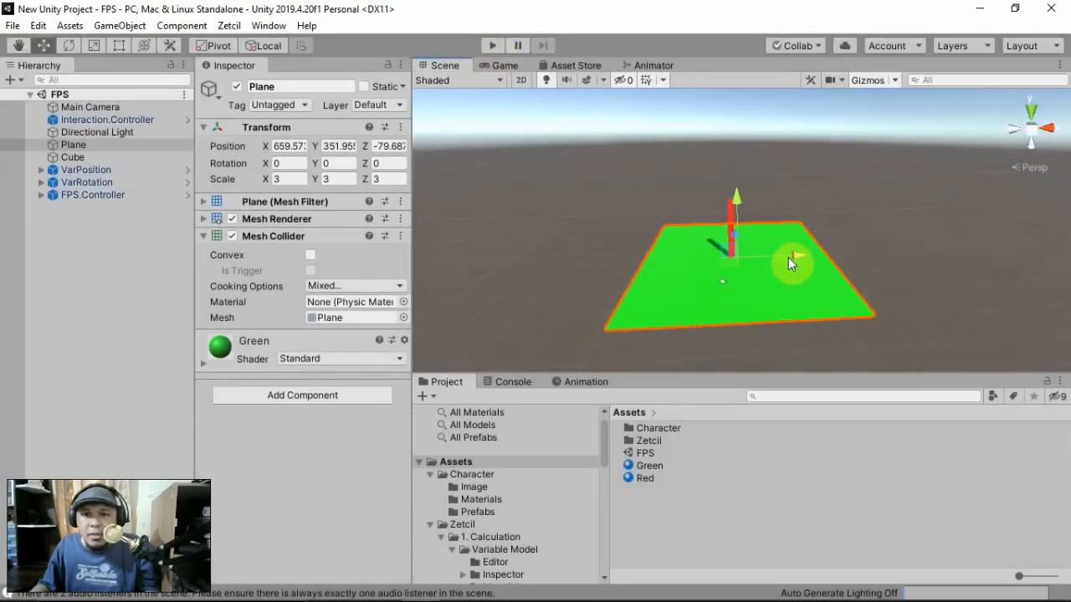
scroll(788, 263, "up", 5)
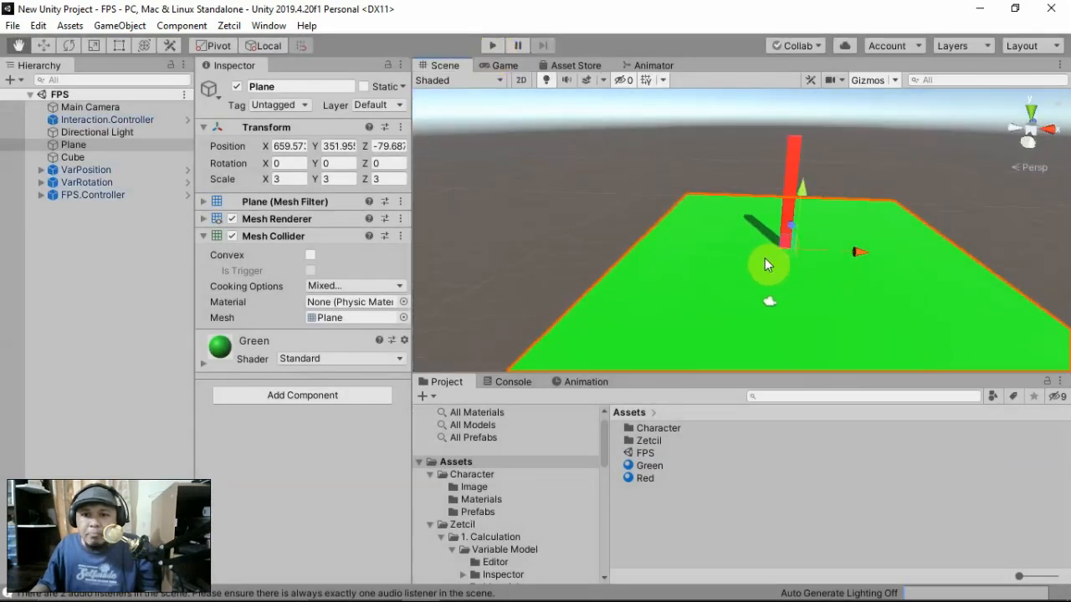
scroll(766, 266, "up", 3)
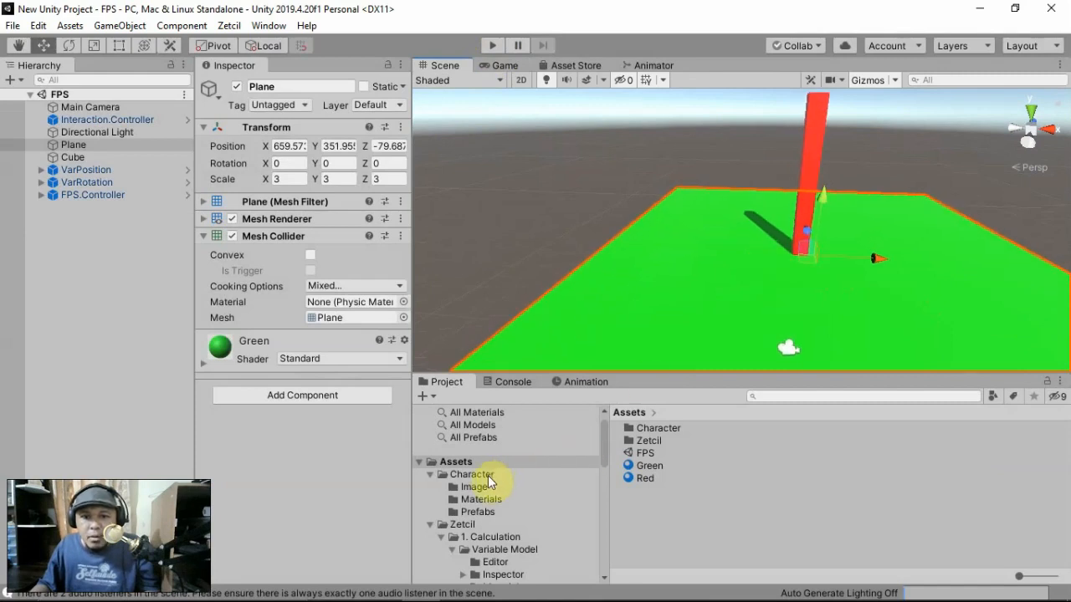
- Place the Character prefab from Assets/Character/Prefabs on the green plane near the red cube and rotate it to about 140° around Y
left_click(481, 512)
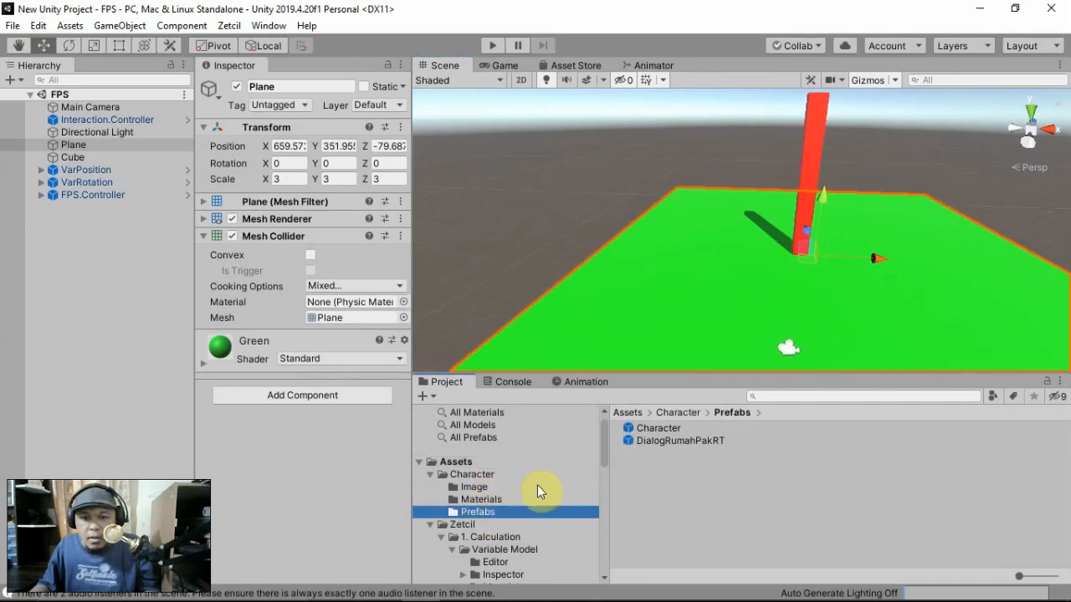
left_click_drag(653, 428, 675, 262)
scroll(674, 262, "up", 2)
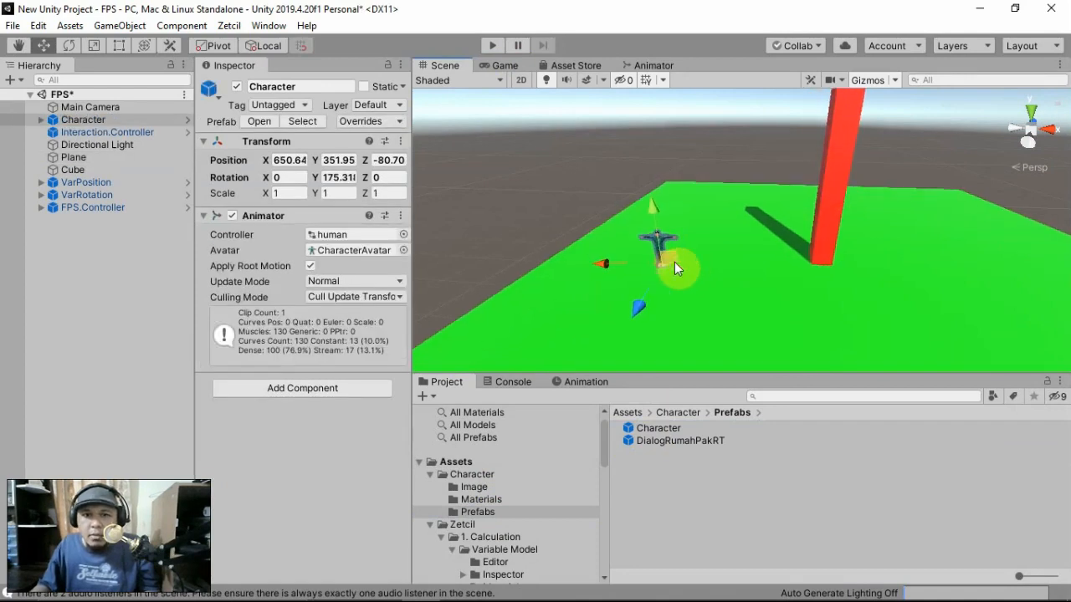
scroll(674, 262, "up", 2)
left_click(69, 45)
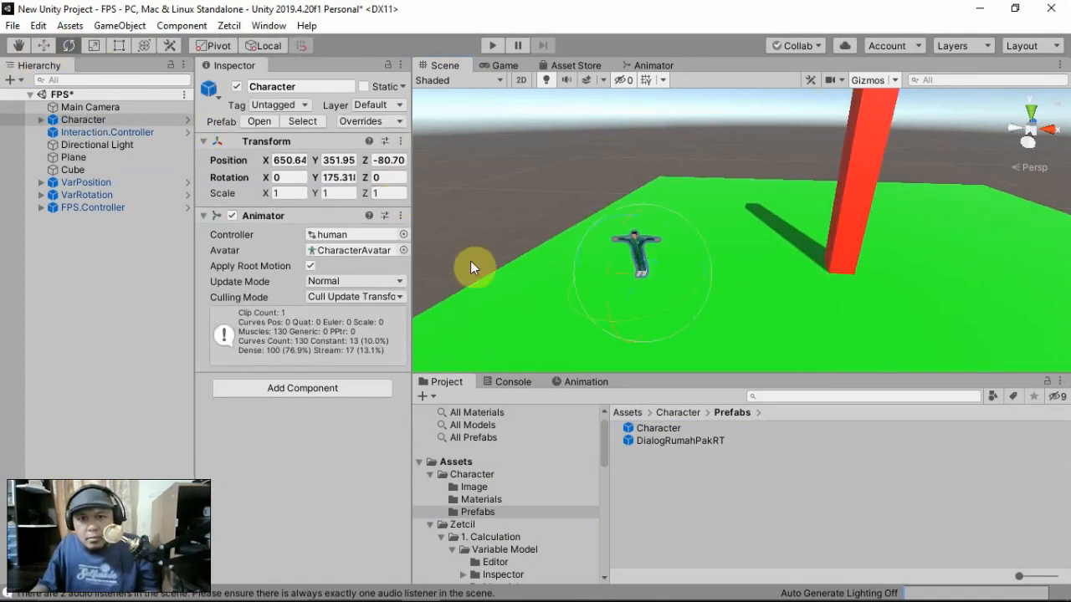
left_click_drag(628, 320, 728, 302)
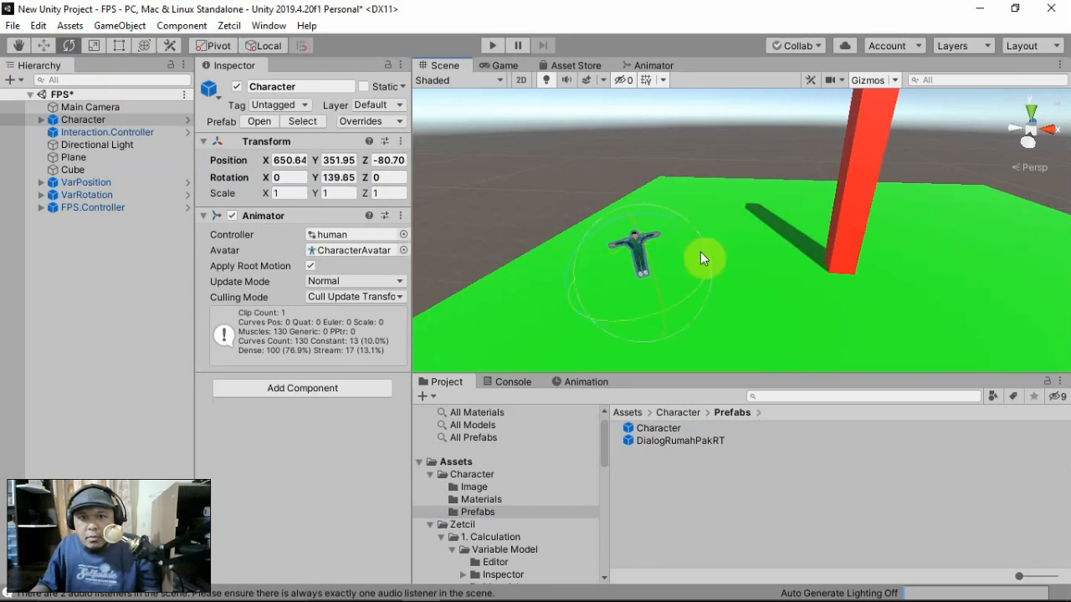
- Check the character in the Game view, play the scene while walking up to the character and back, and stop playback
left_click(512, 70)
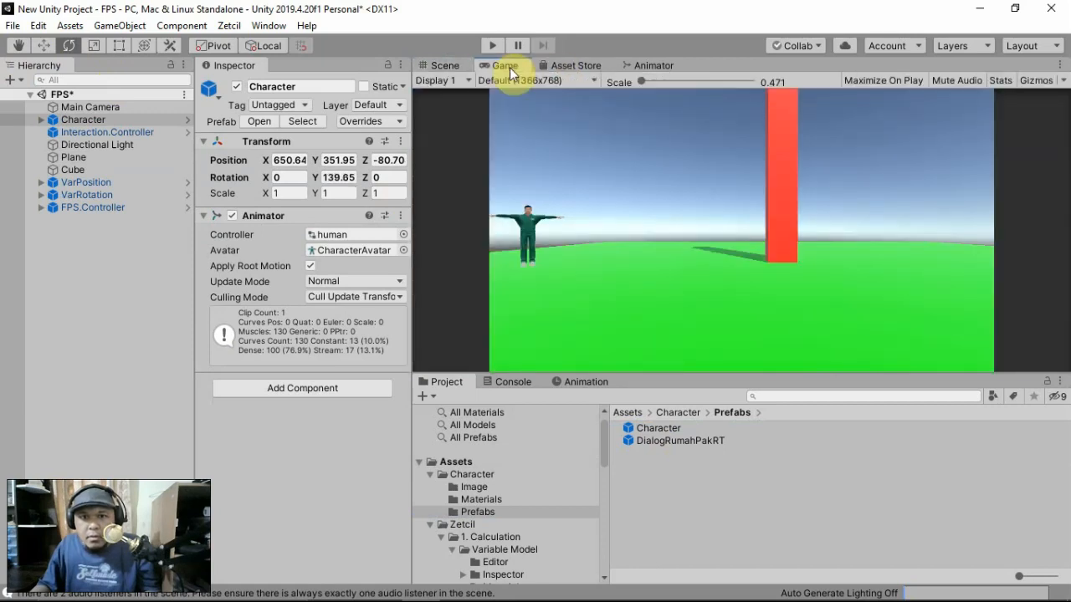
left_click(457, 65)
left_click(493, 45)
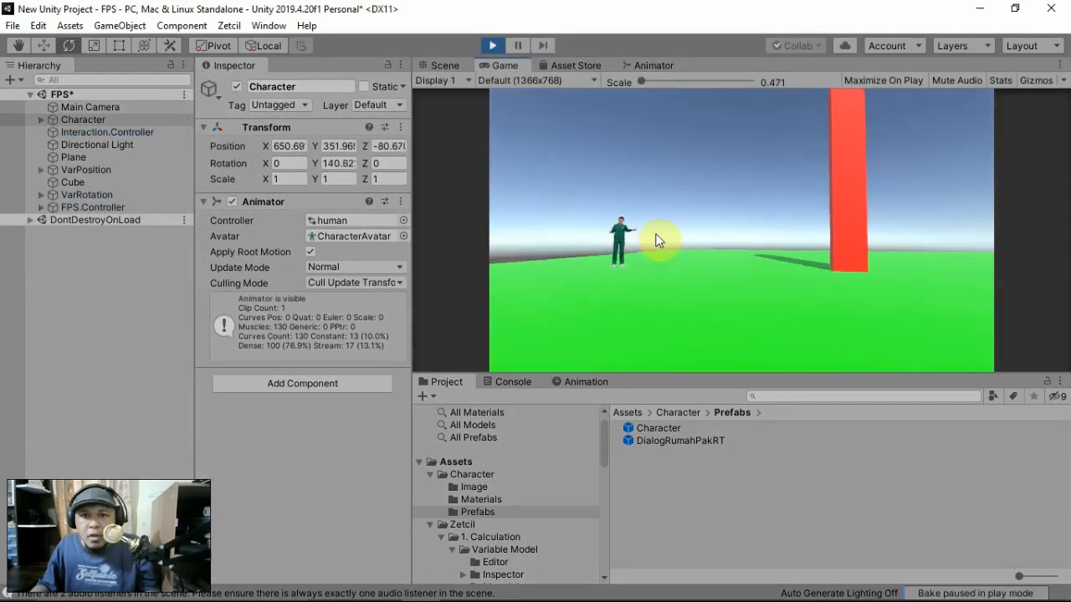
key("w")
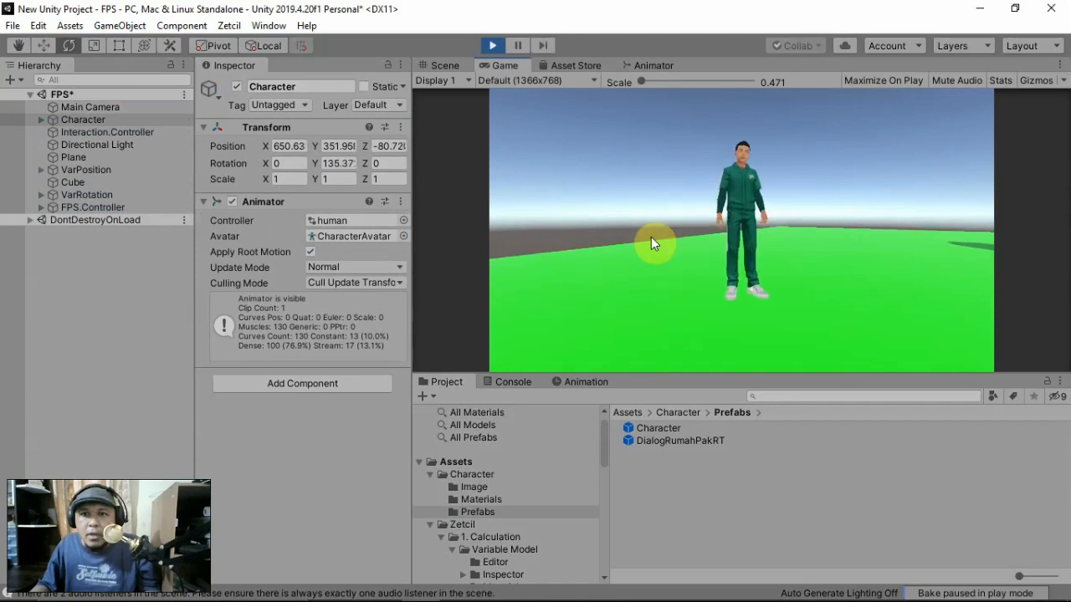
key("w")
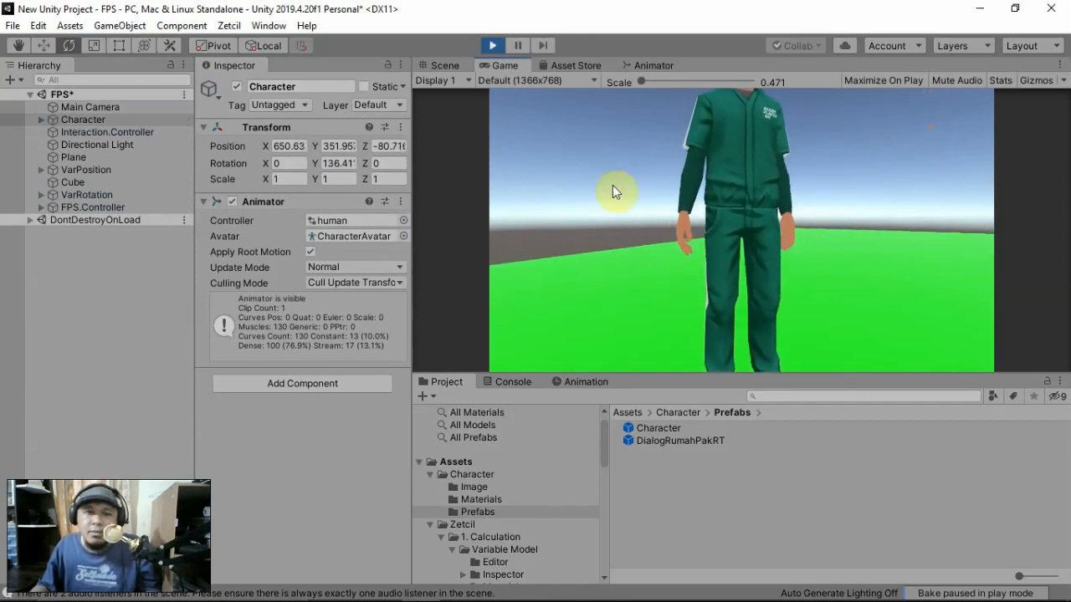
key("s")
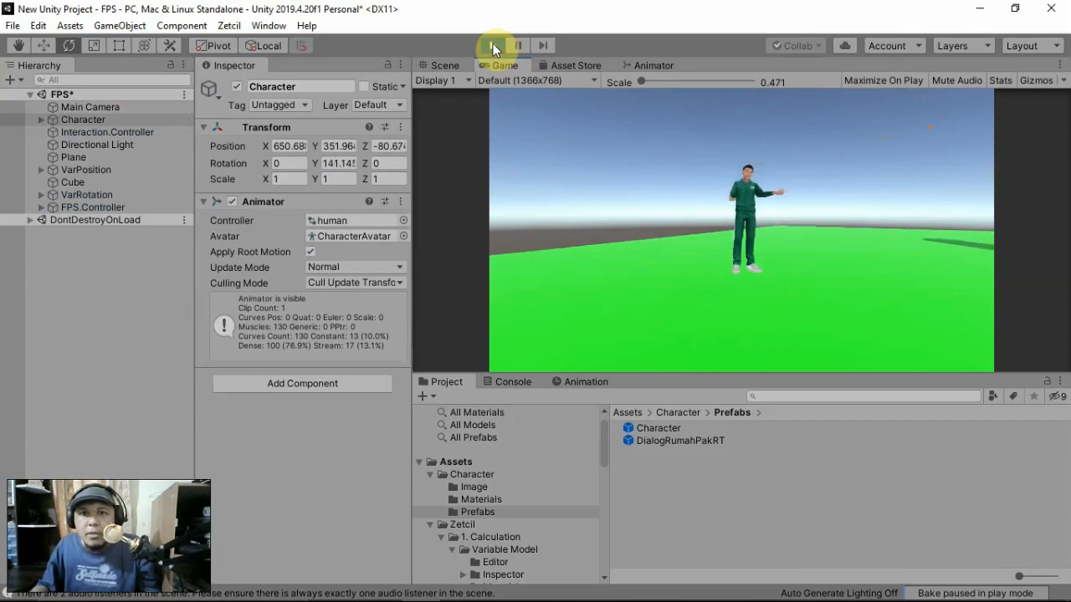
left_click(493, 43)
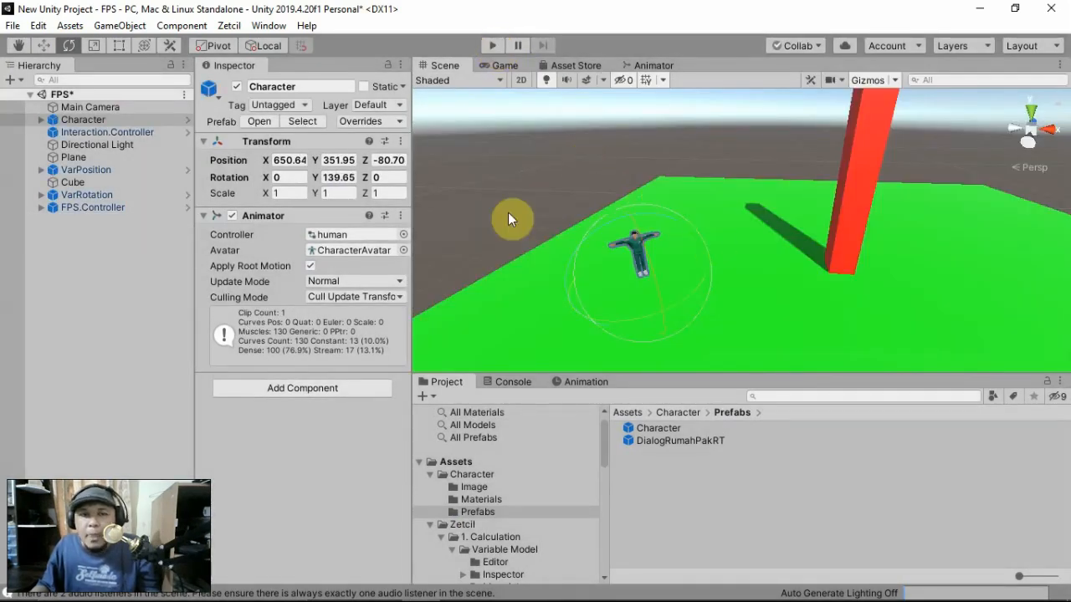
- Switch to the browser and open the Collision download page of the Zetcil Framework website
left_click(108, 106)
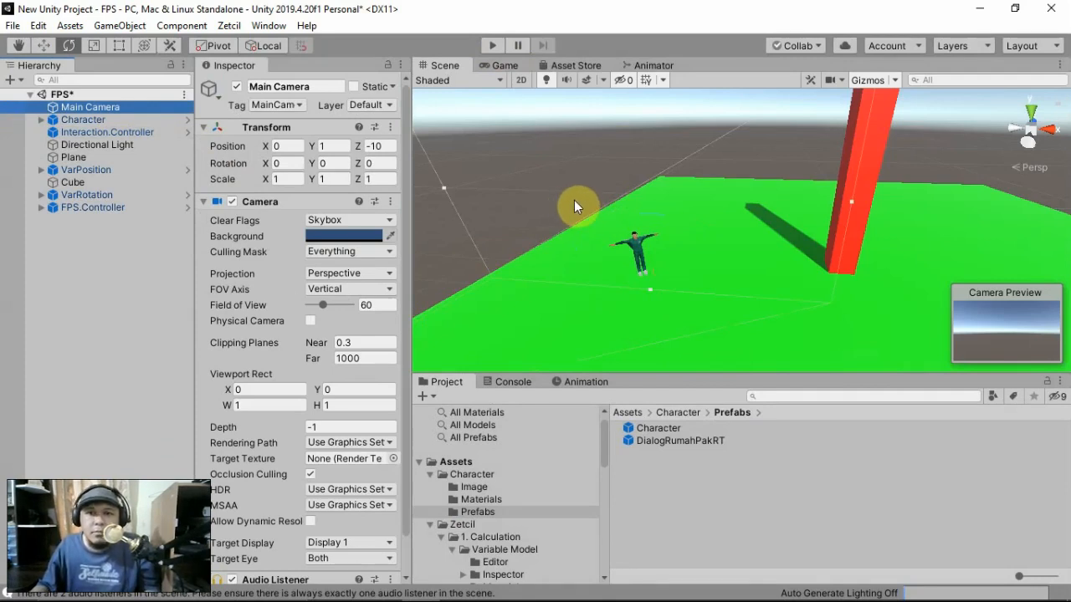
key("alt+Tab")
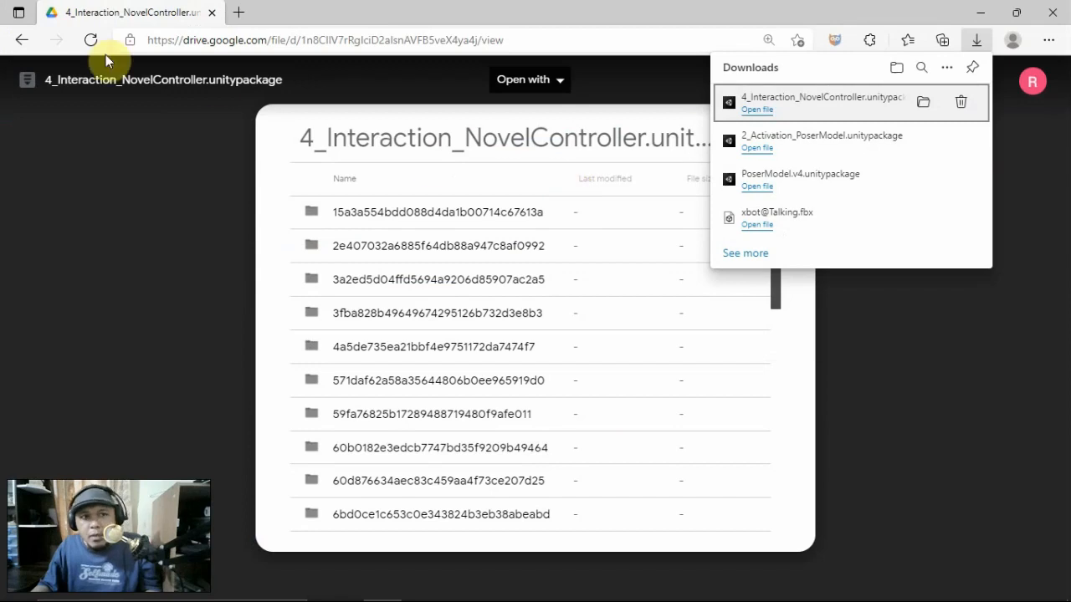
left_click(34, 41)
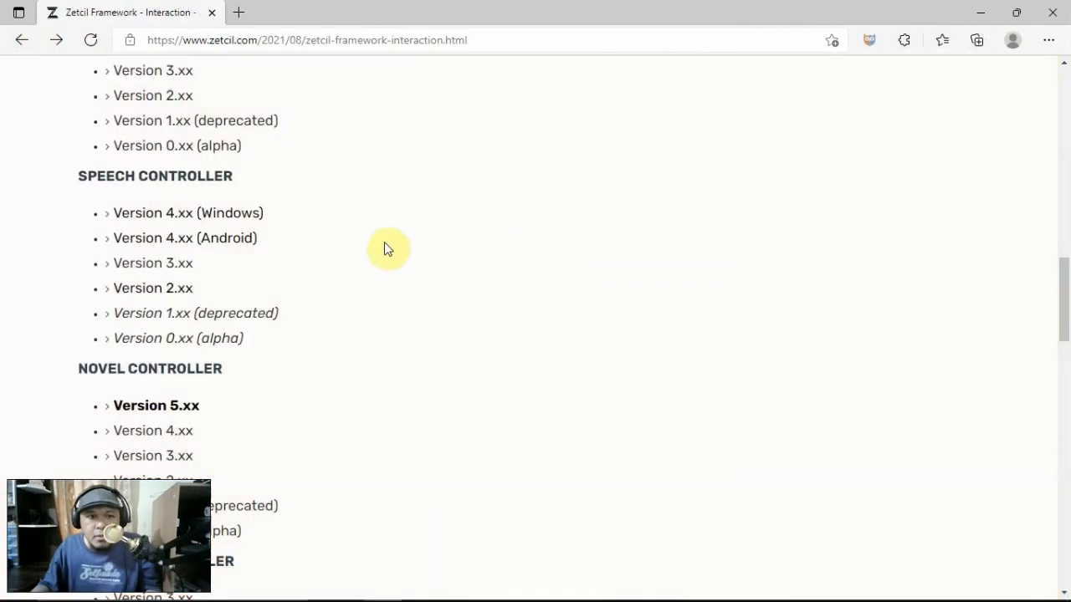
left_click(31, 47)
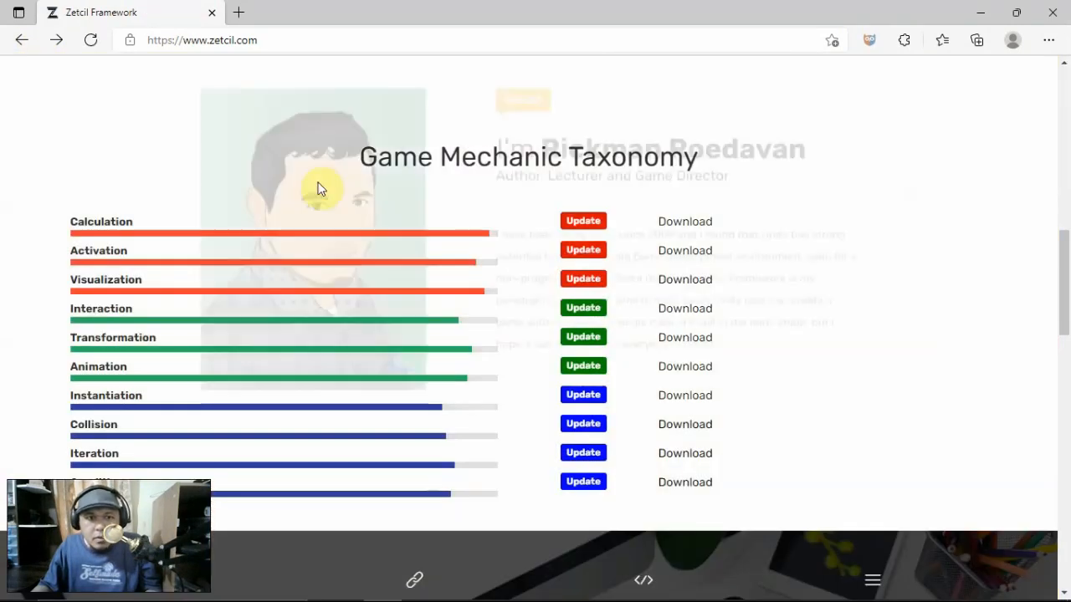
scroll(295, 247, "down", 1)
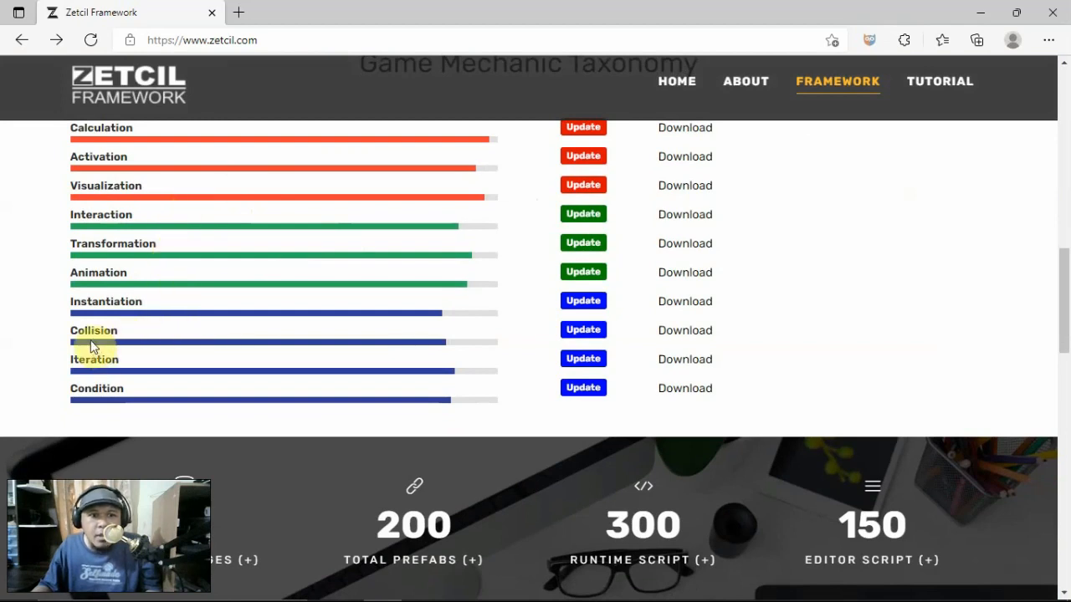
left_click(670, 339)
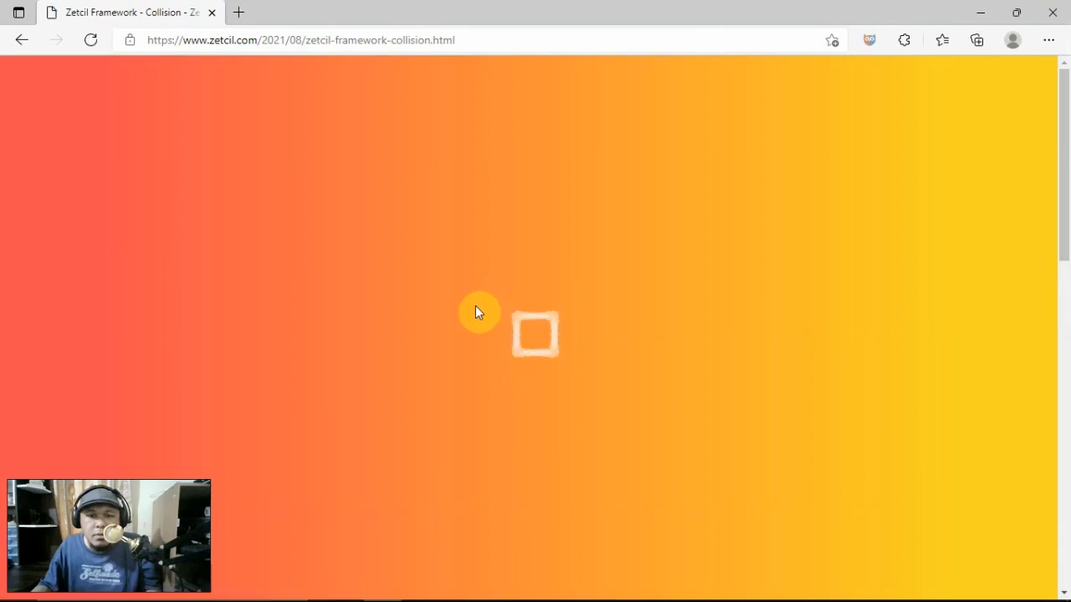
- Download the Impact Controller Version 5.xx package, 8_Collision_ImpactController.unitypackage, from the Collision page
scroll(477, 313, "down", 3)
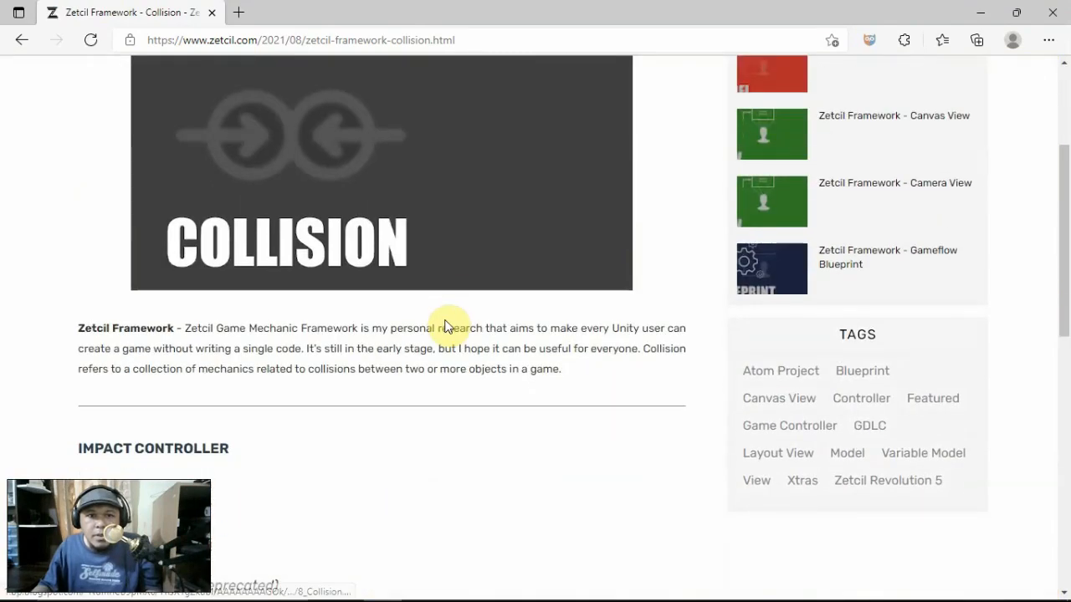
scroll(448, 327, "down", 3)
scroll(449, 327, "up", 2)
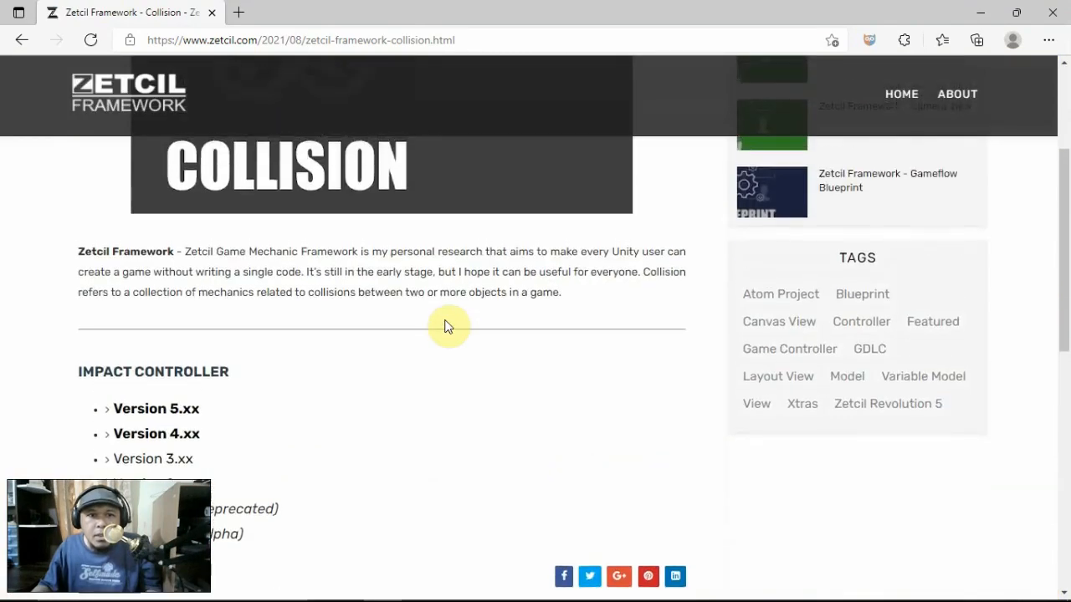
scroll(446, 327, "up", 2)
scroll(447, 327, "down", 4)
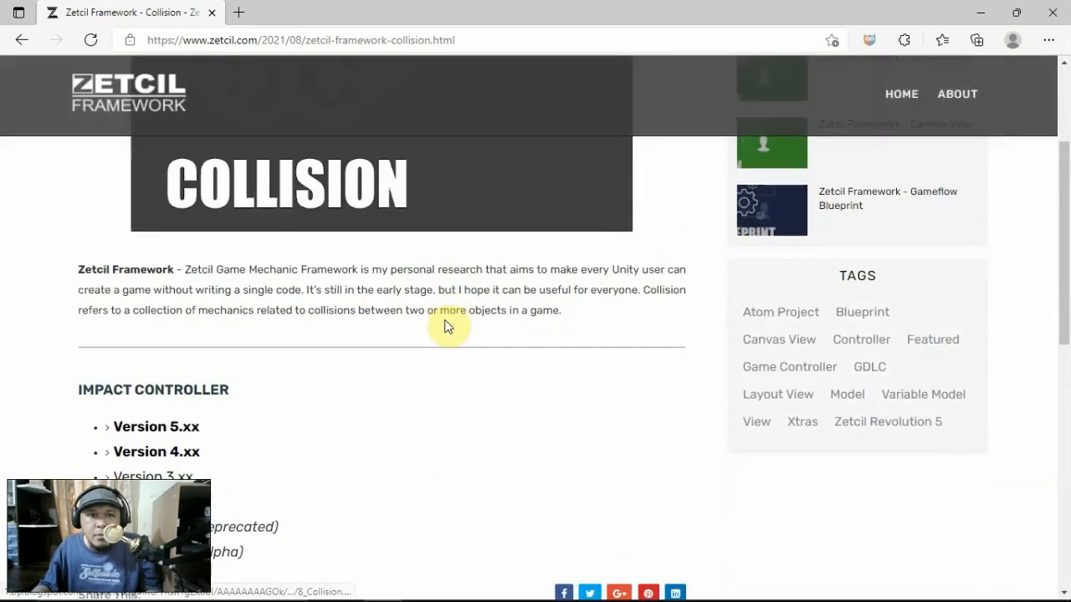
scroll(448, 327, "up", 1)
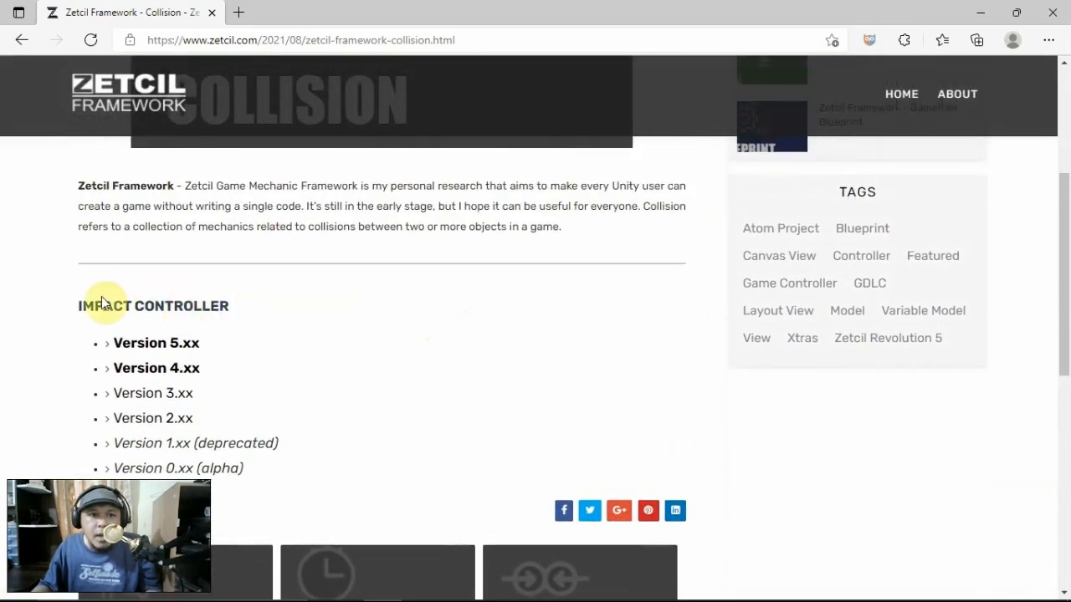
left_click(151, 347)
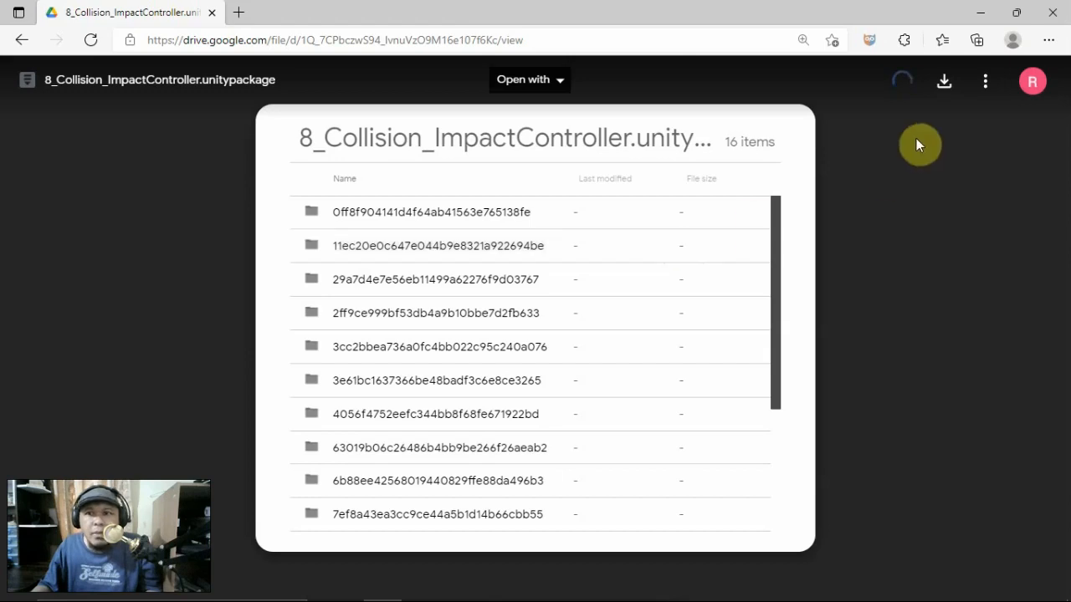
left_click(944, 84)
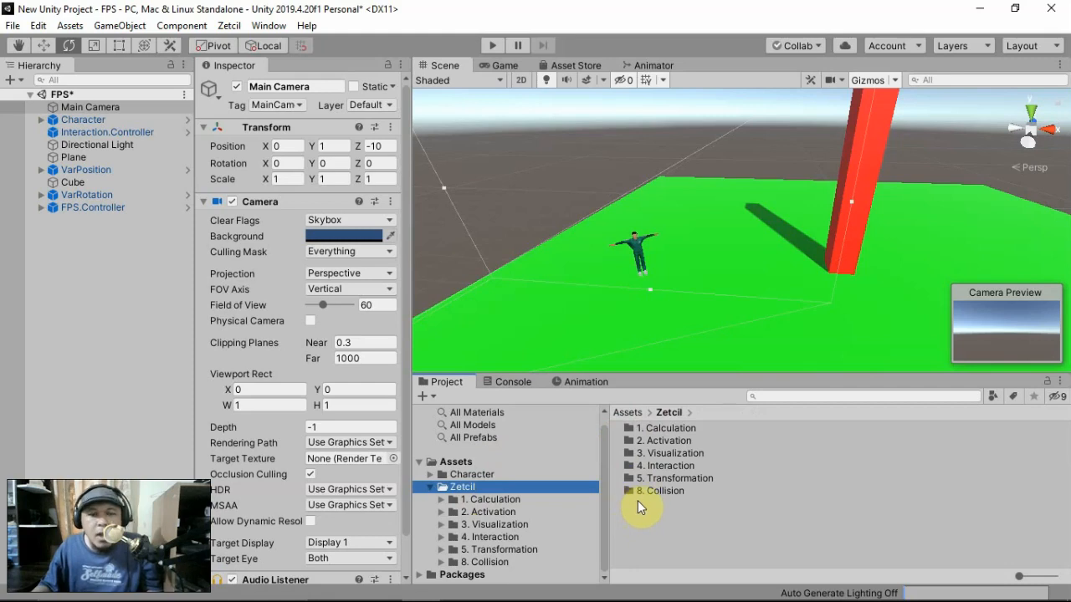
- Place the Collision.Controller prefab from Zetcil/8. Collision/Impact Controller/Prefabs at the character's feet in the FPS scene
double_click(660, 492)
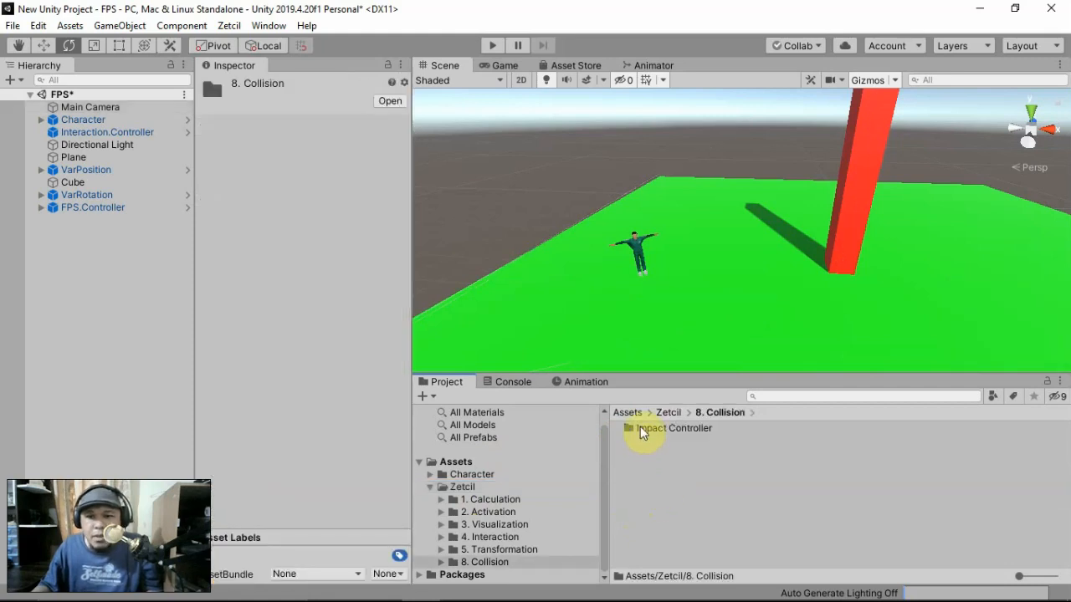
double_click(648, 428)
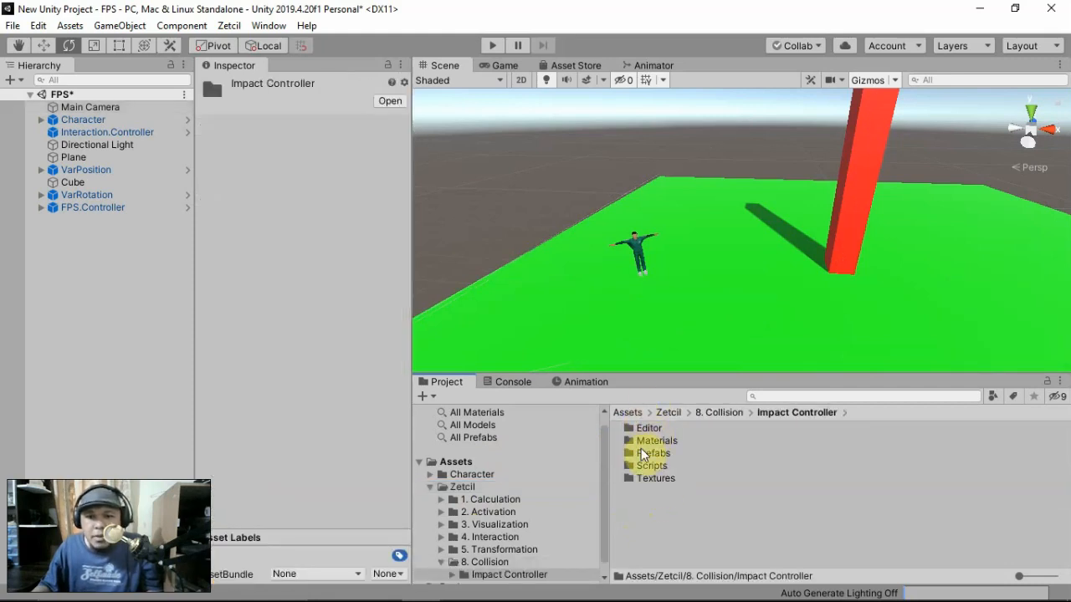
double_click(644, 453)
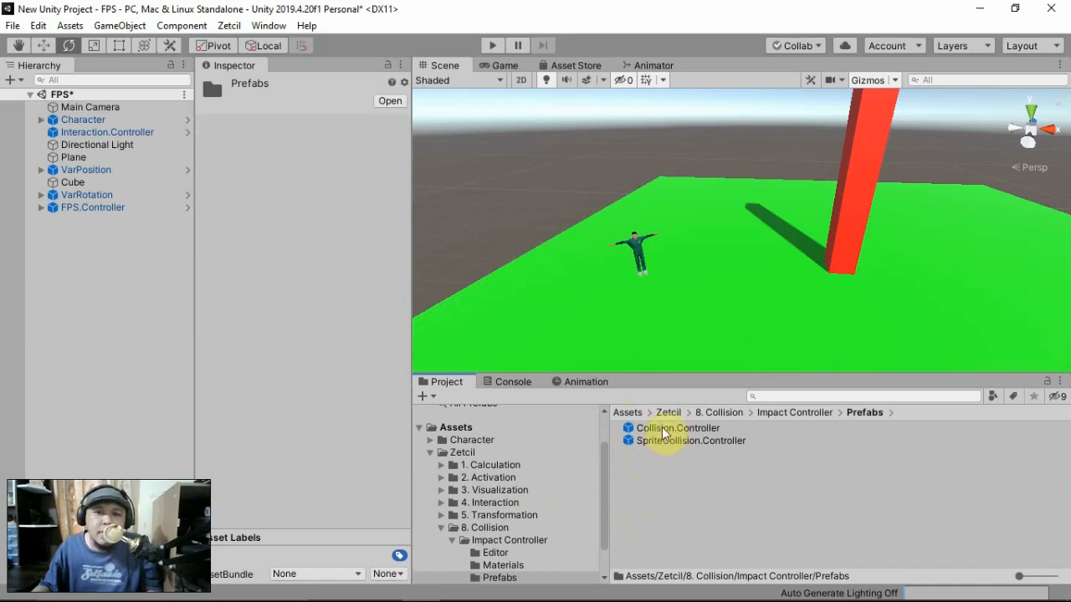
left_click_drag(663, 429, 651, 286)
key("f")
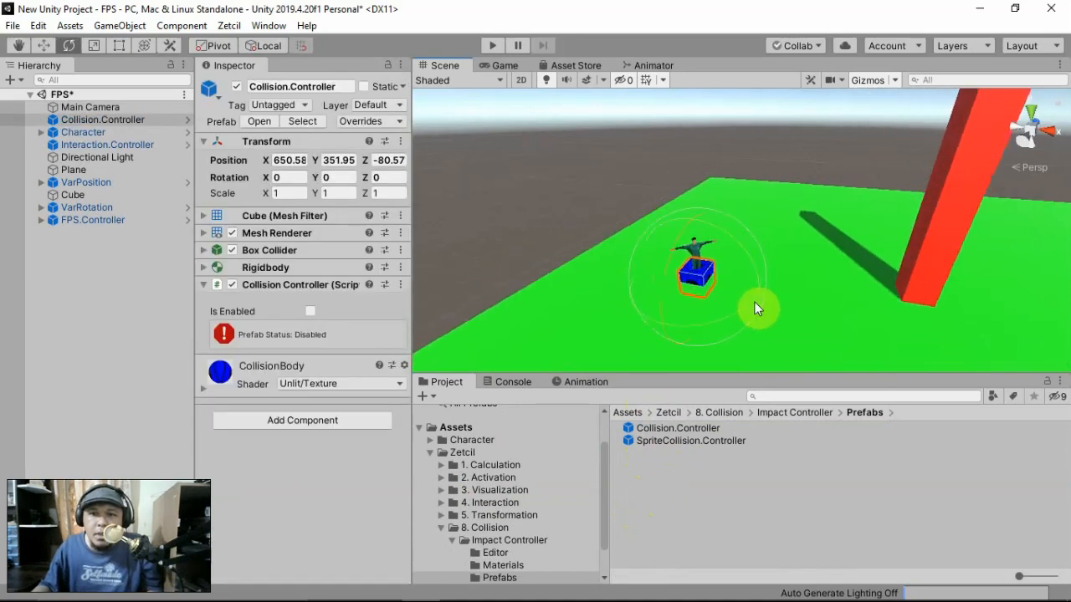
- Rotate Collision.Controller to about -51° around Y to line it up with the character's facing direction
scroll(755, 302, "up", 6)
middle_click_drag(755, 303, 765, 280)
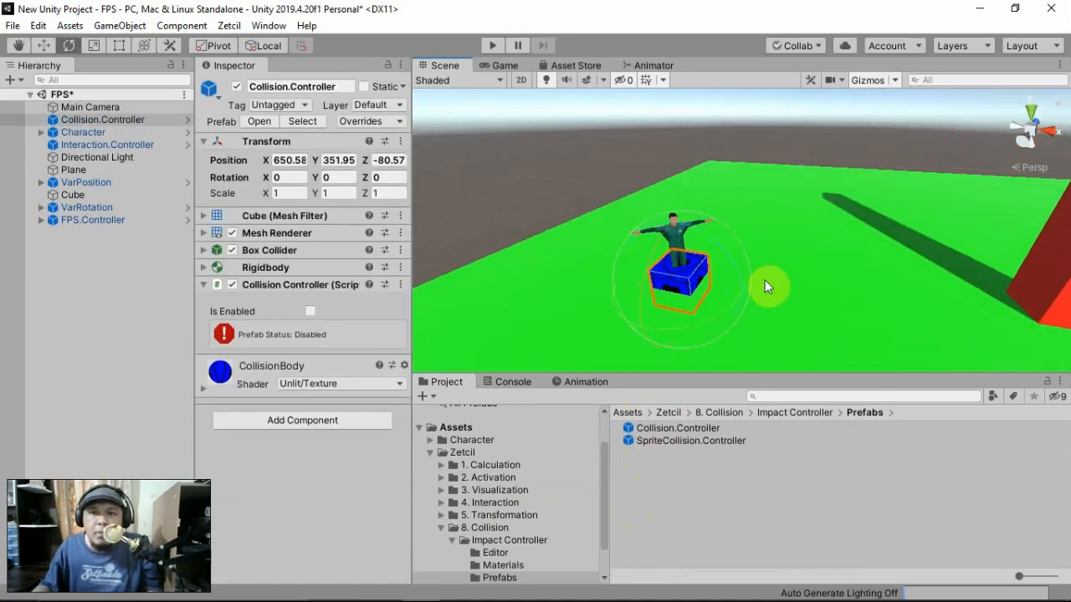
scroll(764, 280, "up", 4)
left_click_drag(674, 348, 780, 306)
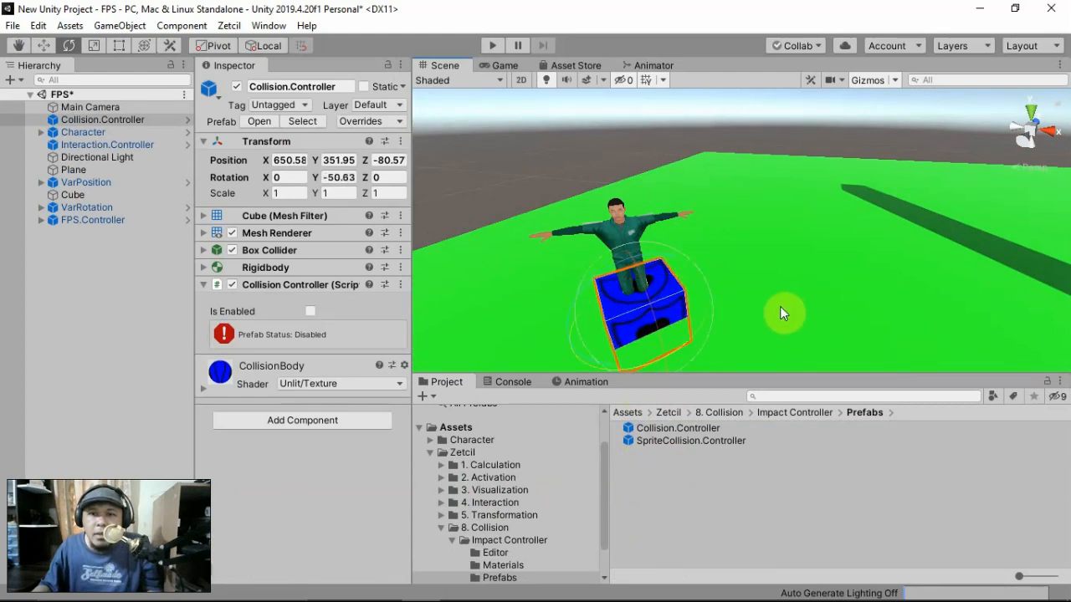
- Scale Collision.Controller uniformly to about 1.94 and raise it to about Y 353.08 so it encloses the character
left_click(94, 45)
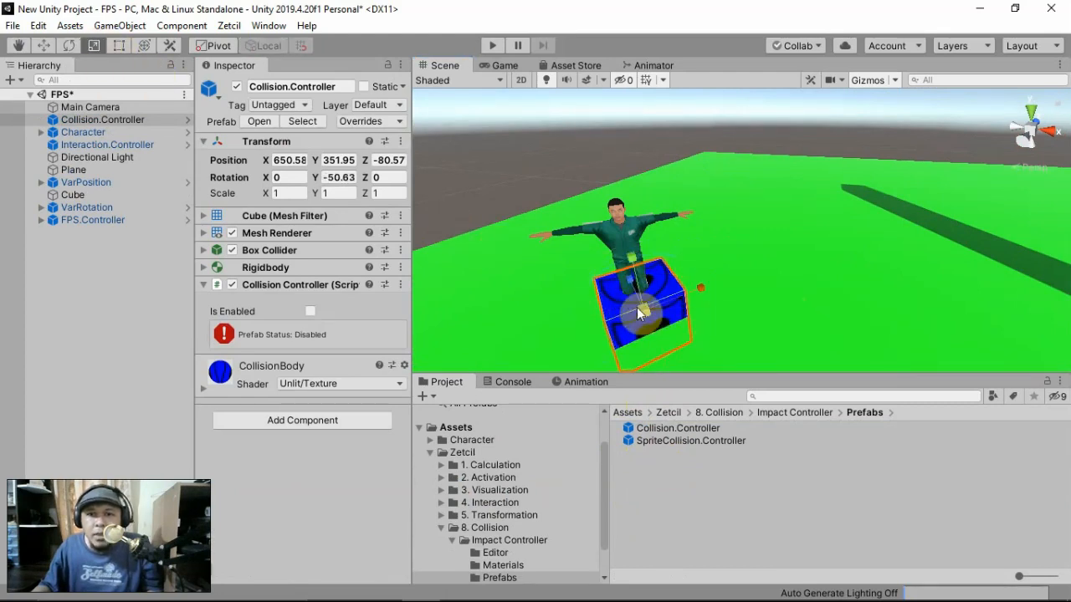
left_click_drag(640, 314, 669, 248)
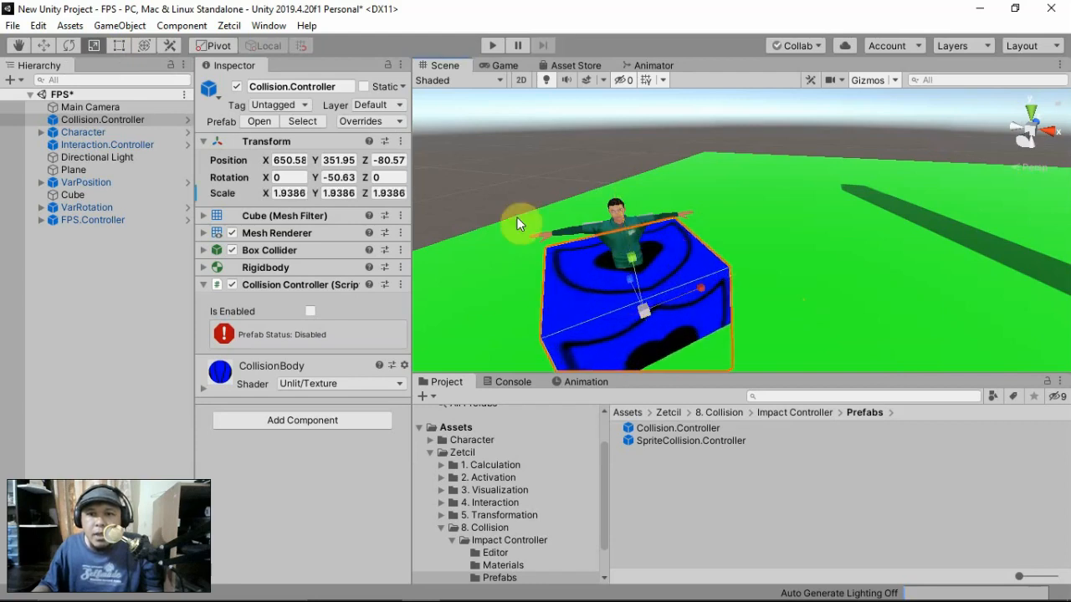
left_click(44, 46)
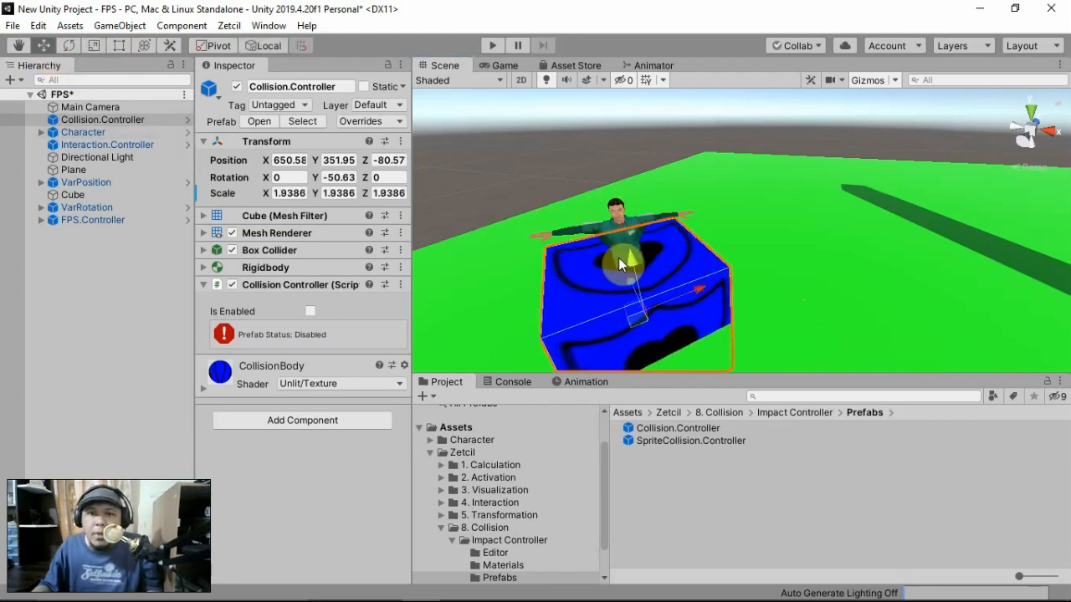
left_click_drag(632, 262, 628, 210)
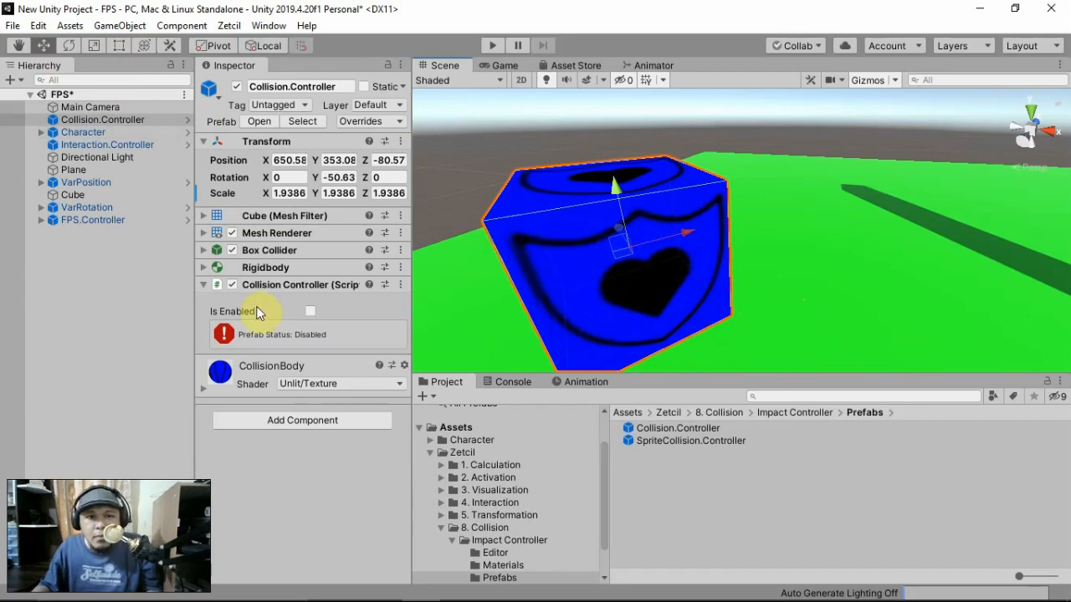
- Enable the Collision Controller script and turn on Using Trigger Enter for its Is Trigger collision type
left_click(310, 312)
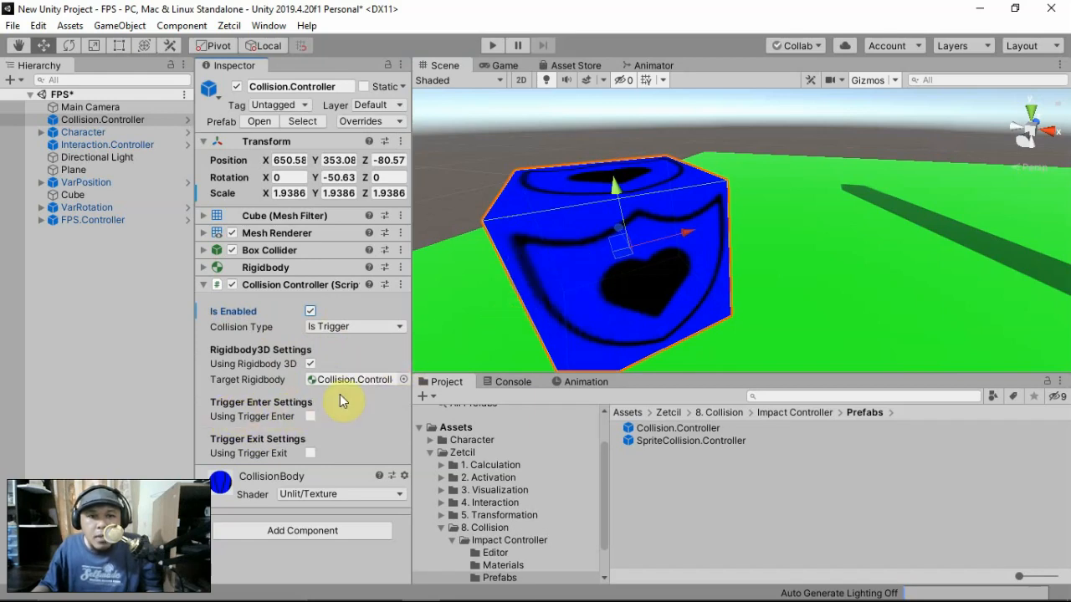
left_click(311, 416)
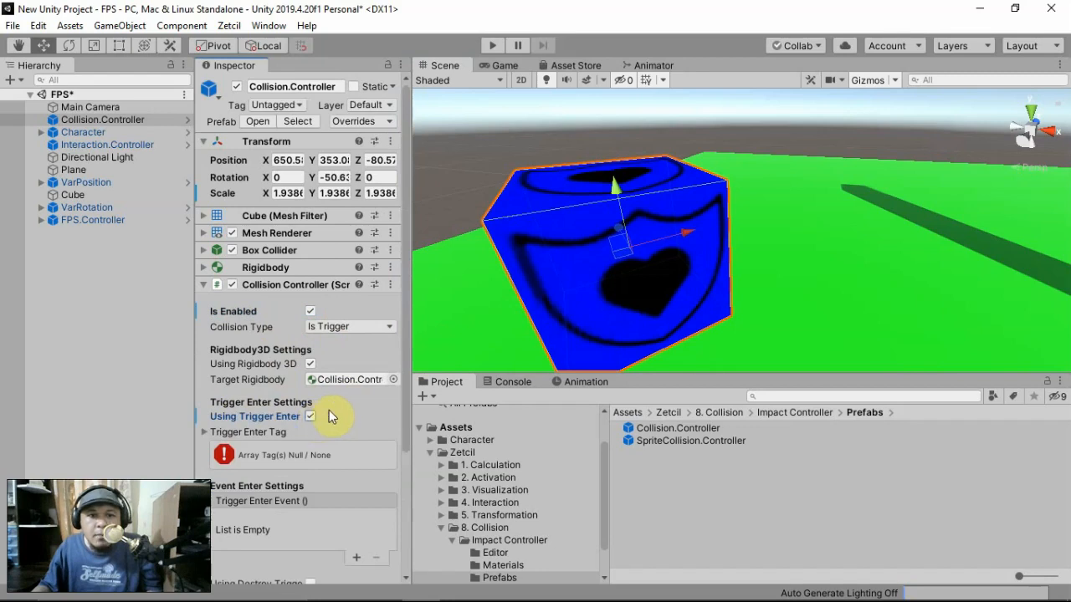
scroll(326, 410, "down", 3)
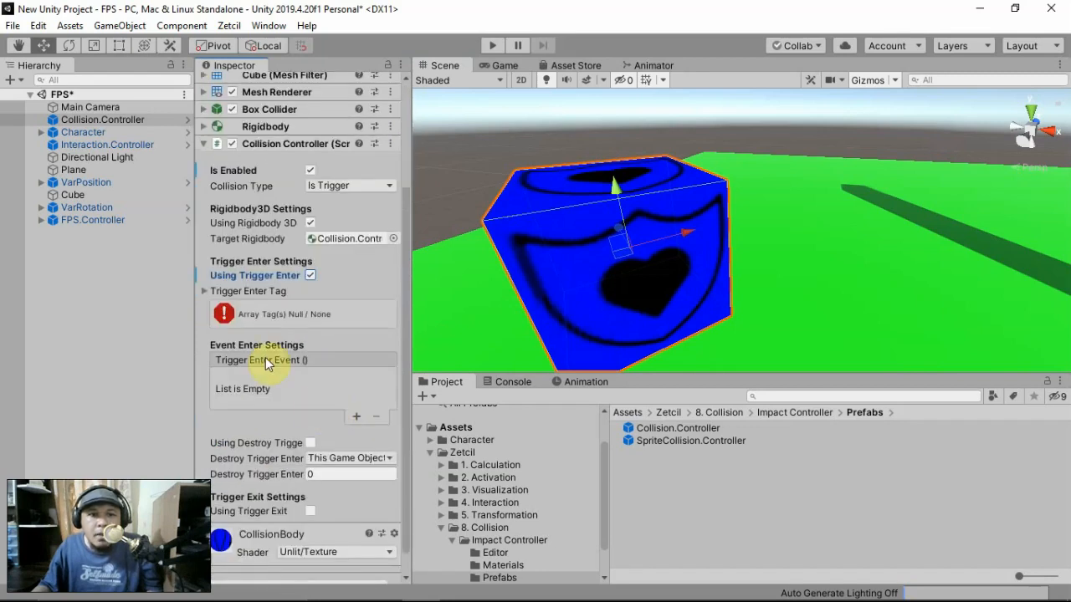
- Set the size of Collision.Controller's Trigger Enter Tag list to 1
left_click(203, 291)
left_click(335, 306)
type("1")
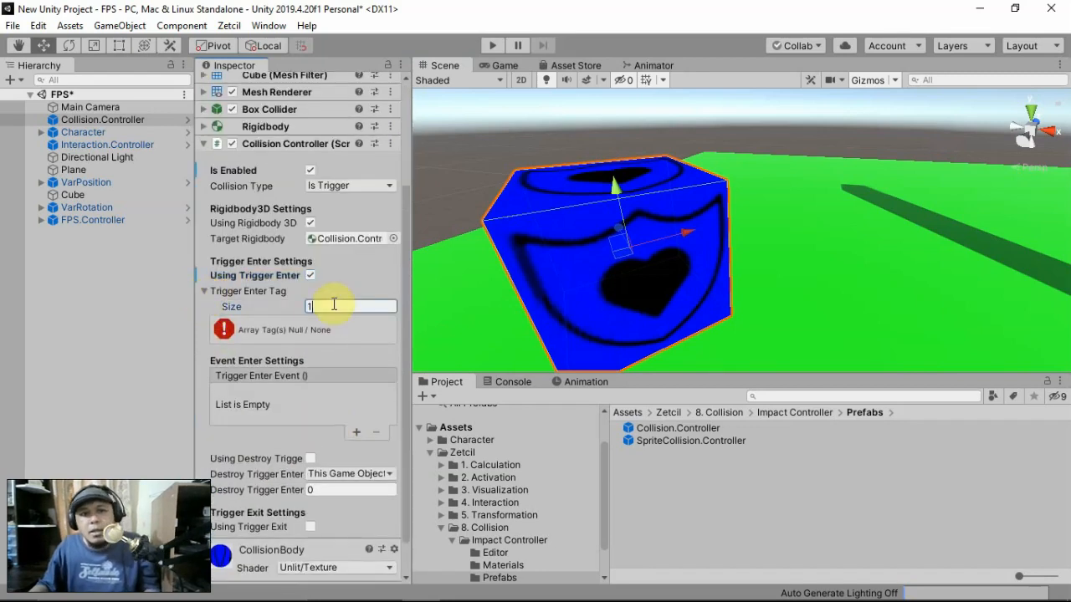
key("Return")
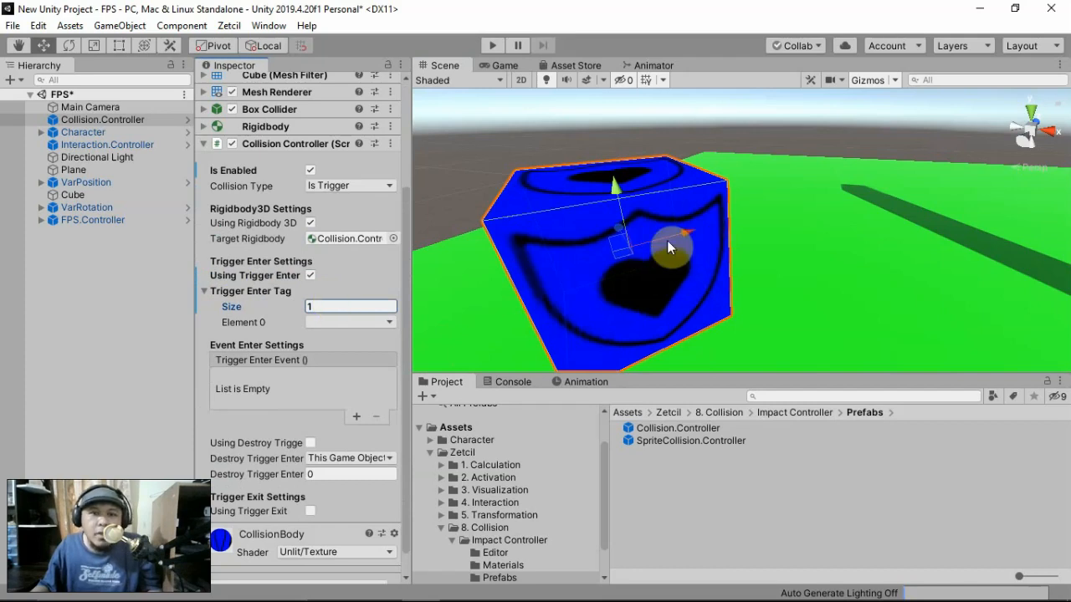
- Assign the Player tag to the FPS.Controller object
left_click(91, 219)
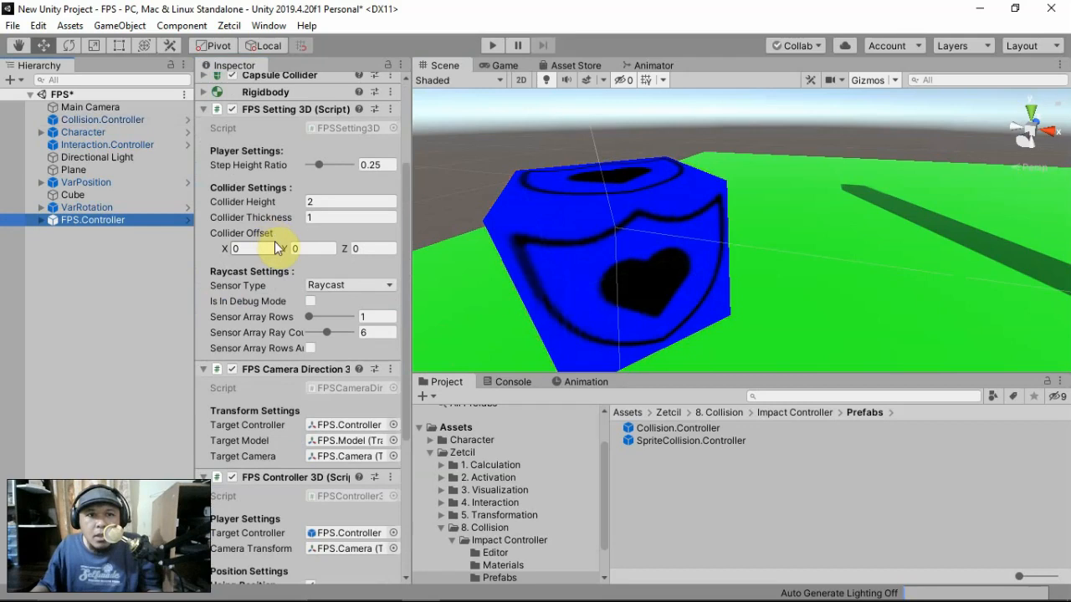
scroll(280, 242, "up", 4)
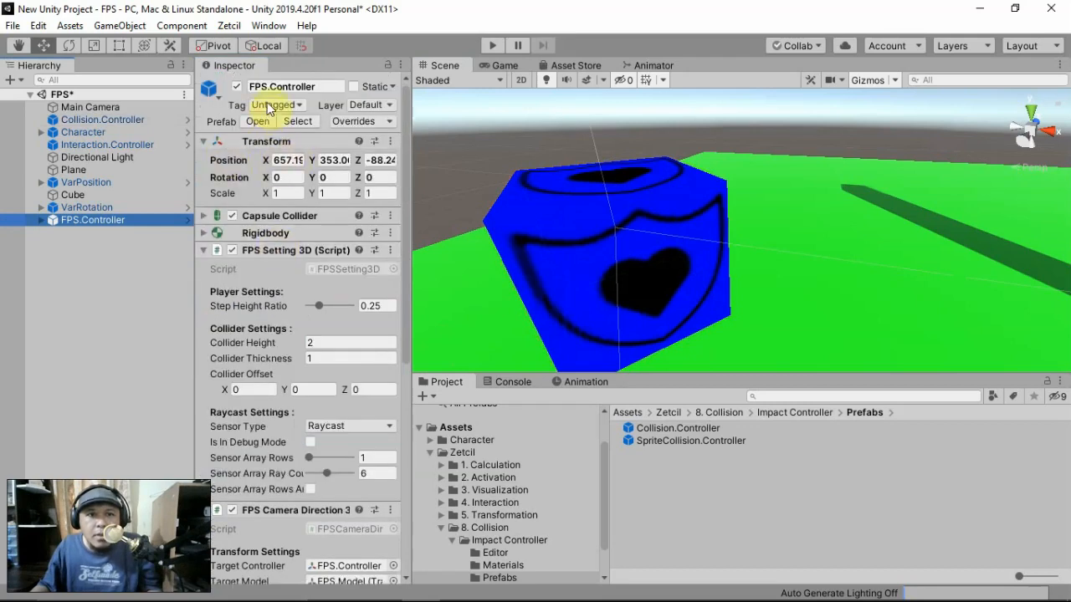
left_click(41, 221)
left_click(41, 221)
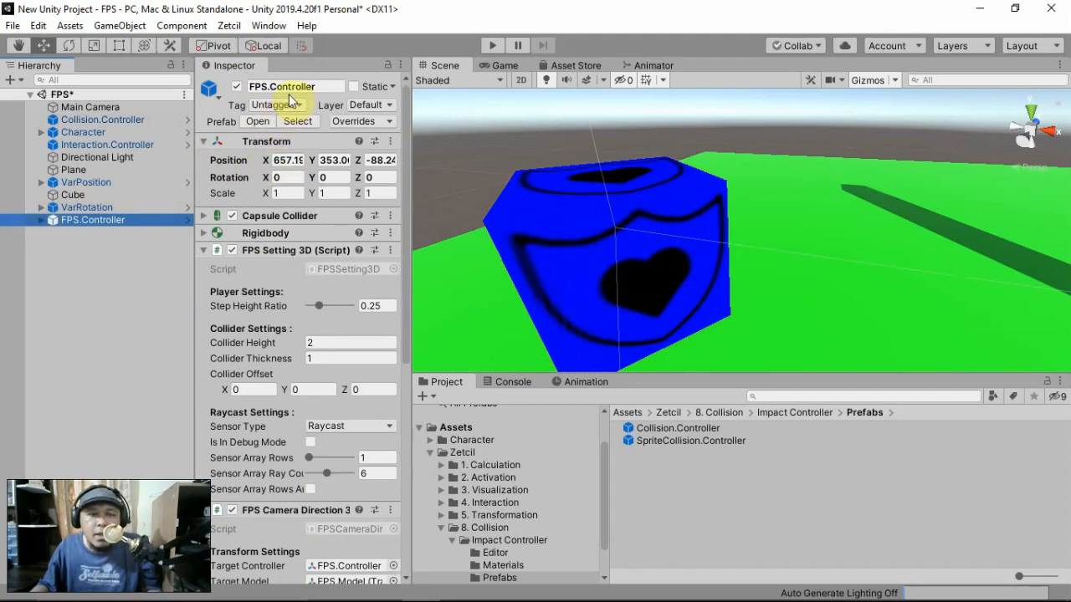
left_click(282, 105)
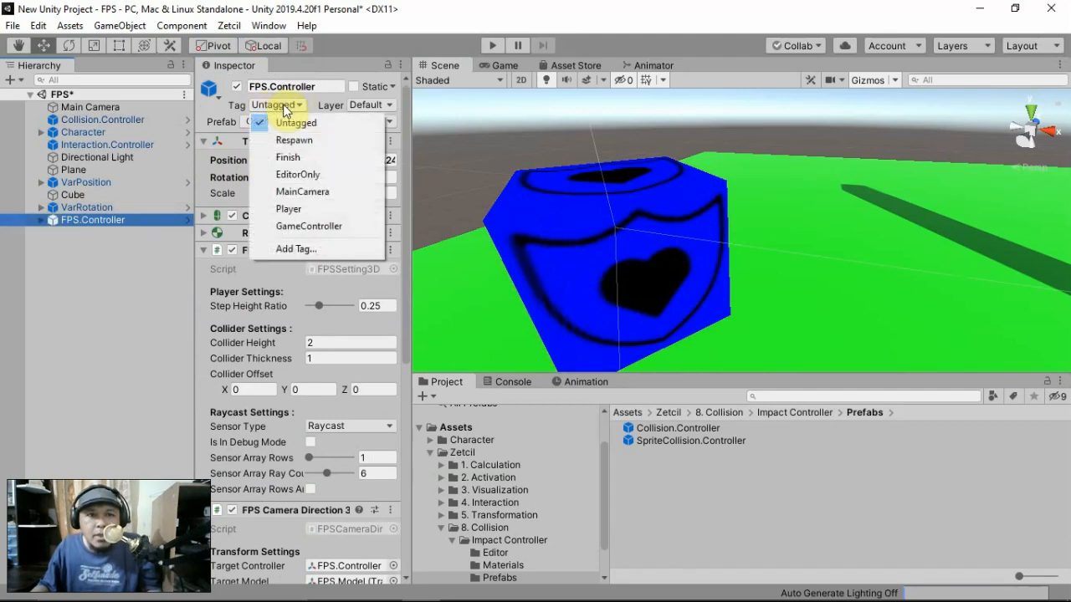
left_click(276, 209)
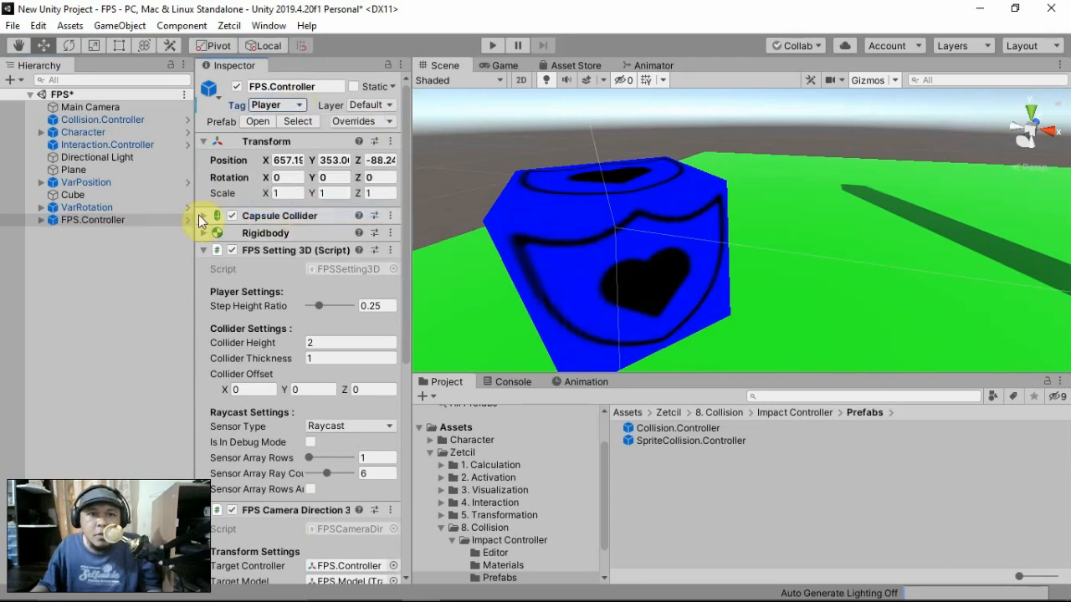
- Set Element 0 of the Trigger Enter Tag list on the blue Collision.Controller cube to Player
double_click(102, 219)
right_click_drag(770, 215, 802, 241)
middle_click_drag(730, 249, 807, 196)
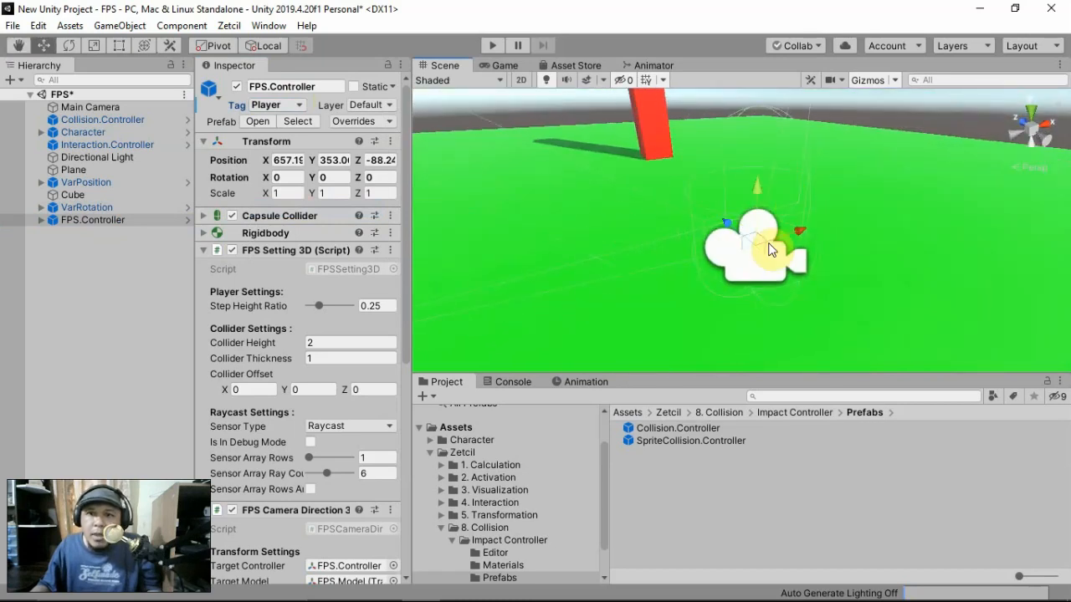
right_click_drag(881, 201, 729, 243)
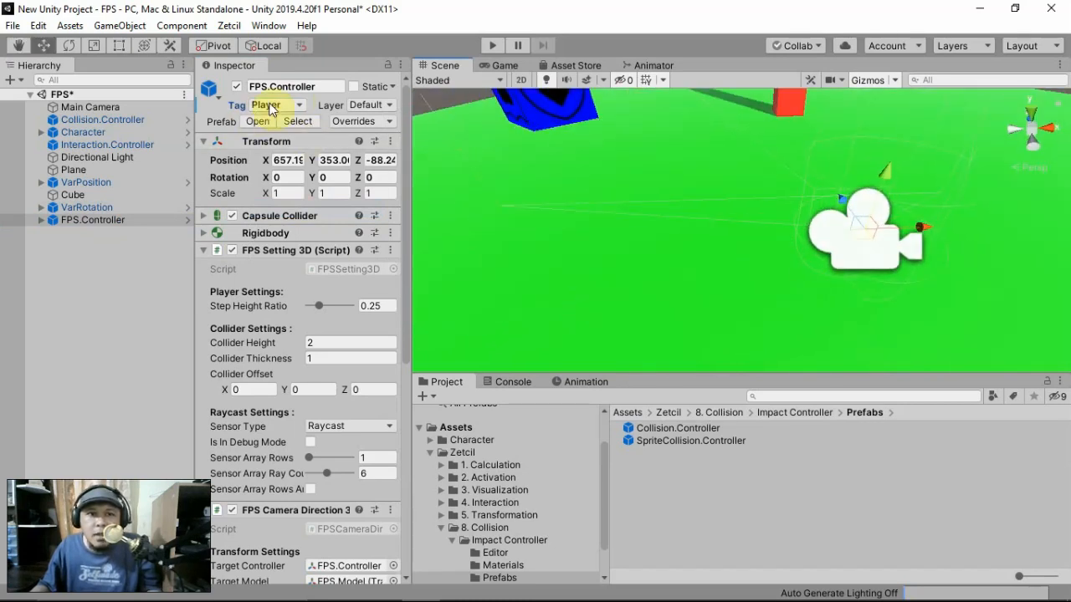
right_click_drag(497, 231, 585, 335)
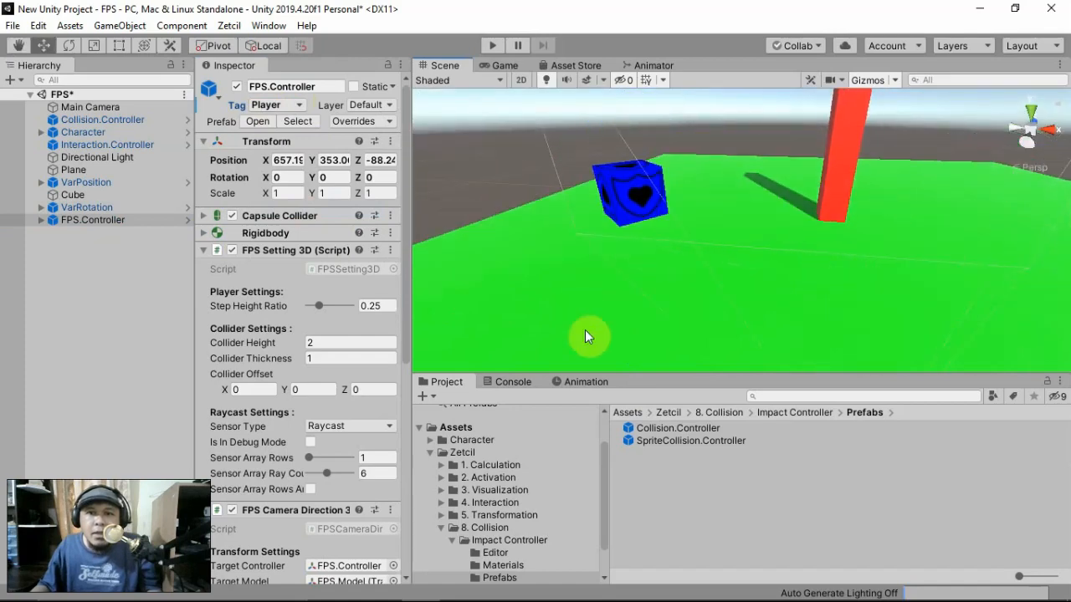
left_click(621, 200)
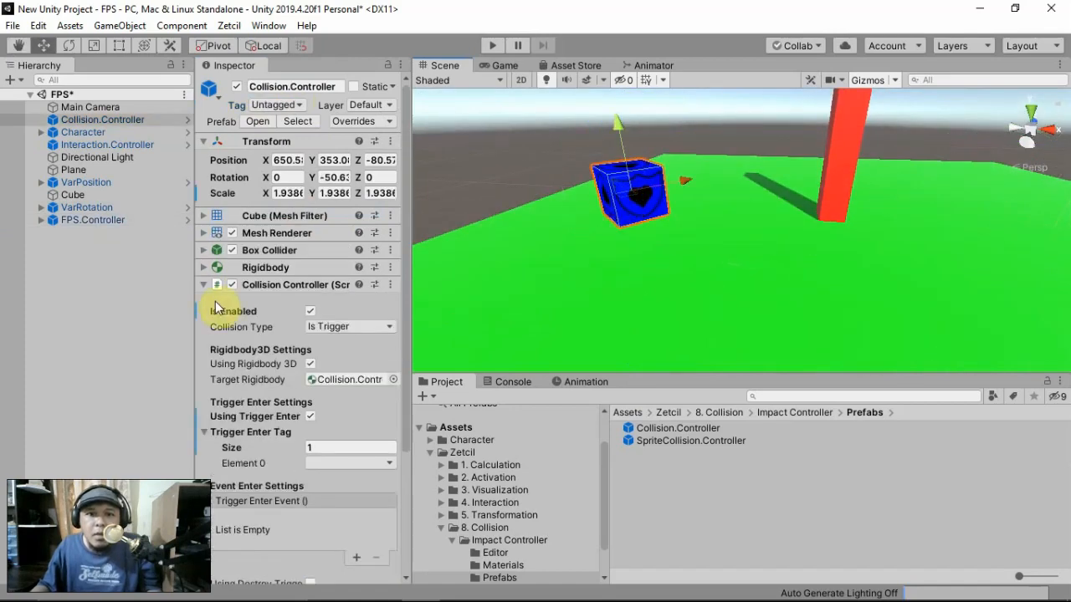
scroll(251, 416, "down", 3)
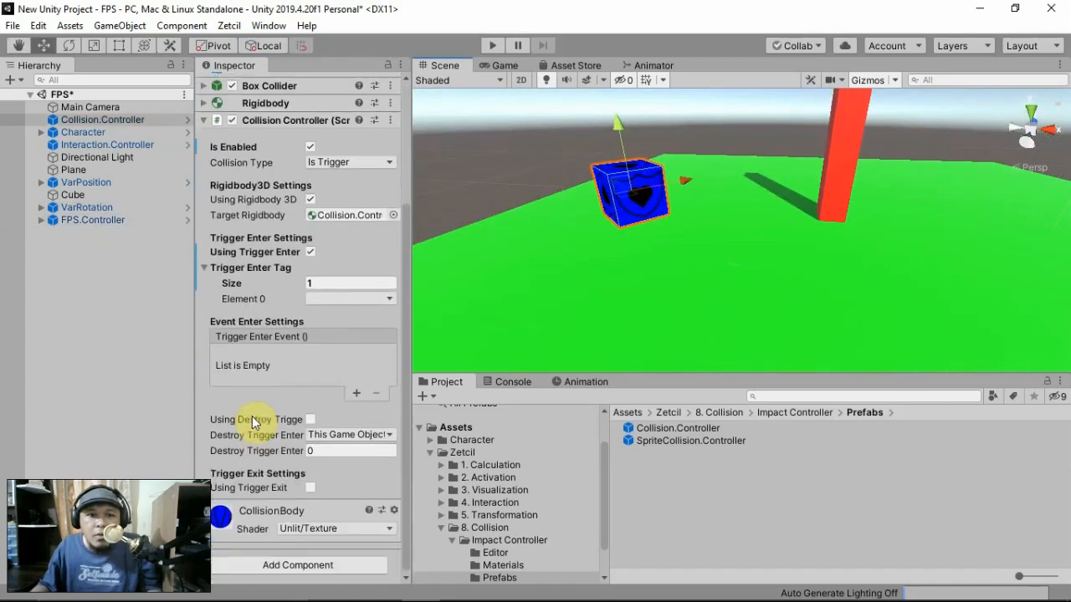
left_click(325, 298)
left_click(347, 401)
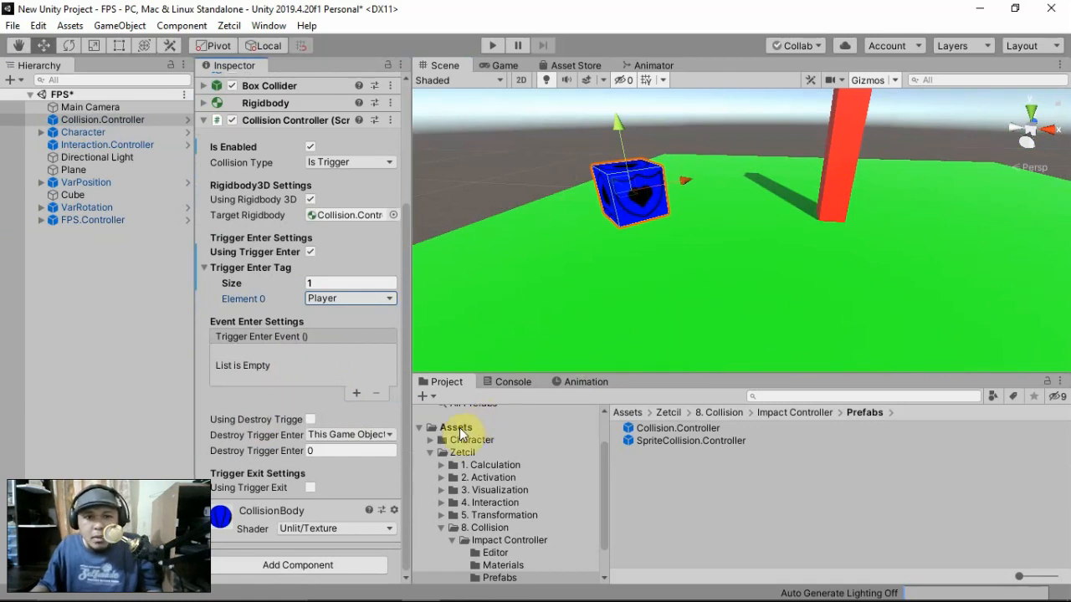
- Add the DialogRumahPakRT prefab from Assets/Character/Prefabs to the scene and frame its dialog canvas
left_click(430, 440)
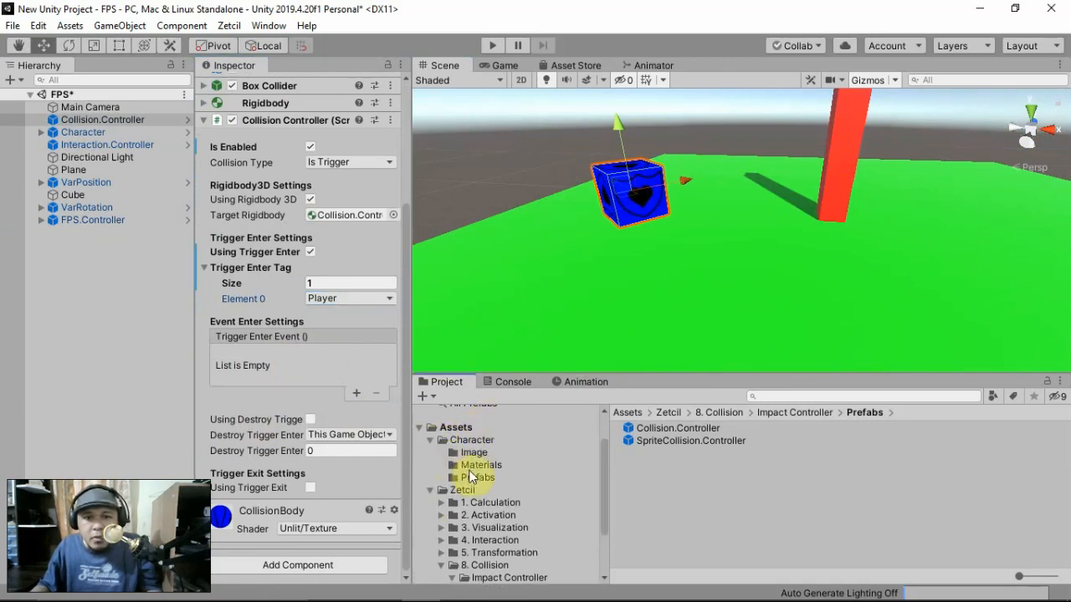
left_click(473, 477)
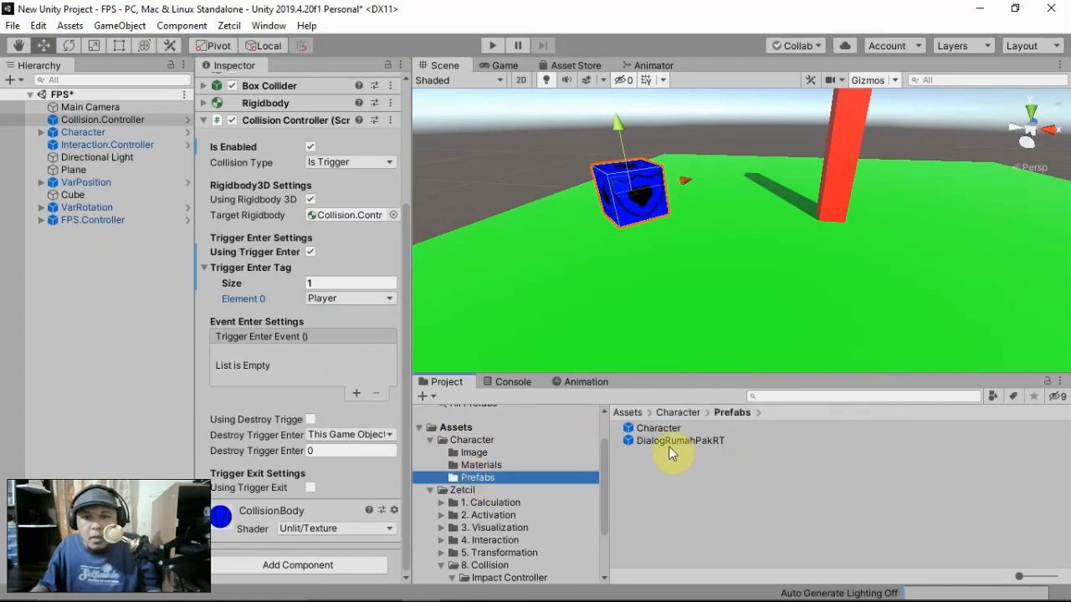
scroll(757, 289, "down", 5)
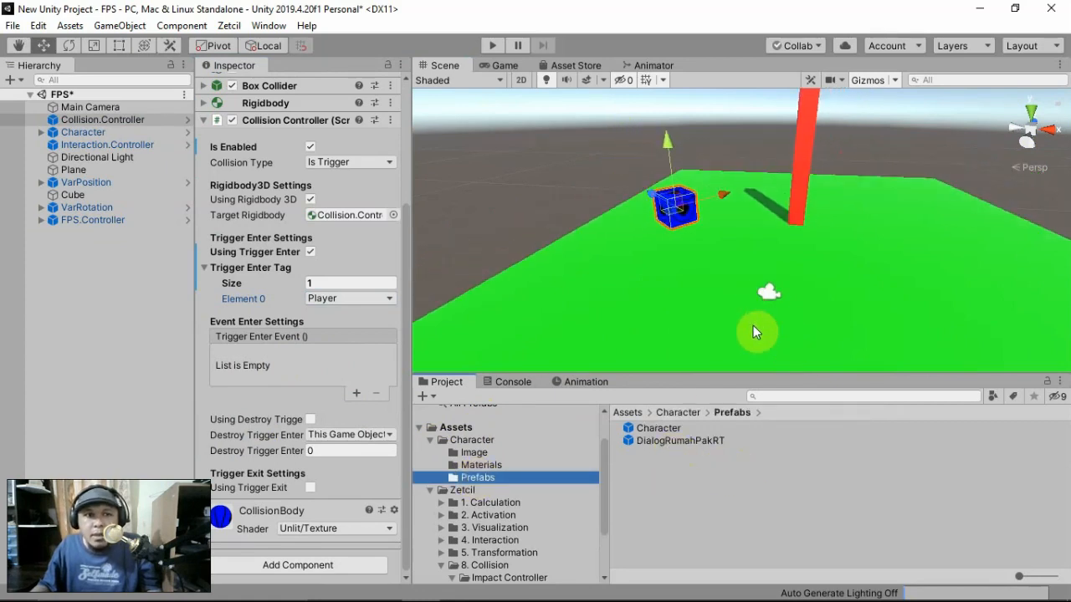
left_click_drag(679, 440, 747, 305)
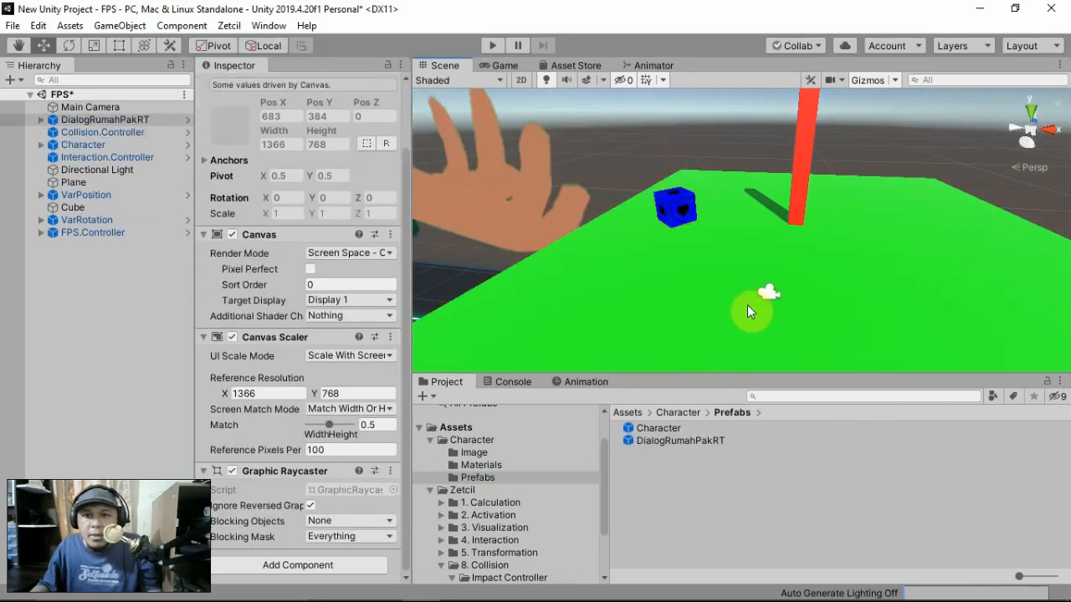
double_click(119, 119)
left_click_drag(627, 265, 606, 288, "alt")
scroll(628, 291, "up", 5)
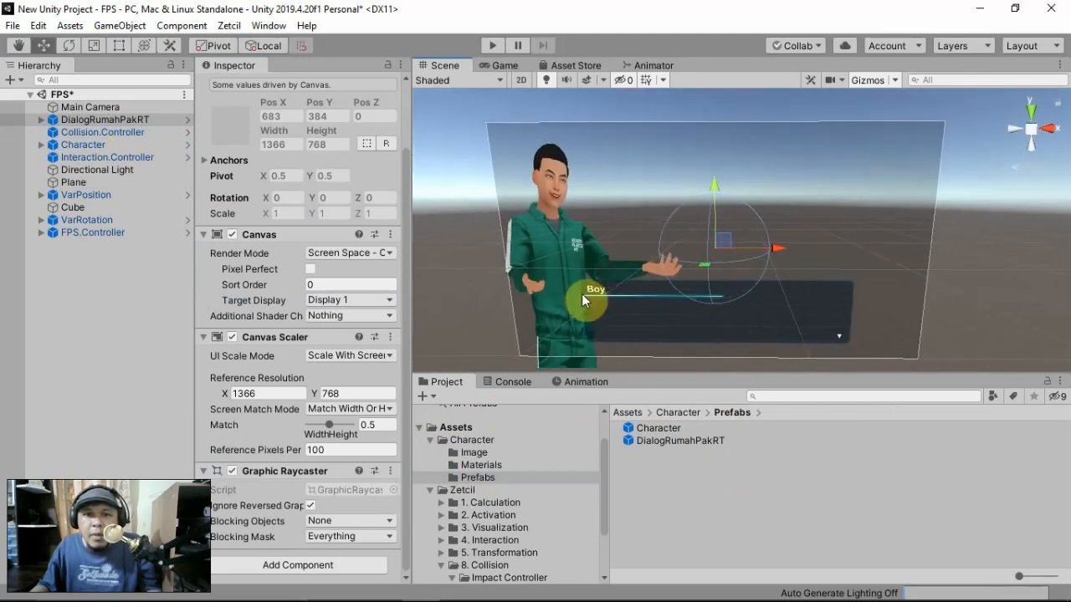
- Turn off Start On Start in the Dialog Controller of the first Dialog.Left.SingleCharacter inside DialogRumahPakRT
left_click(41, 120)
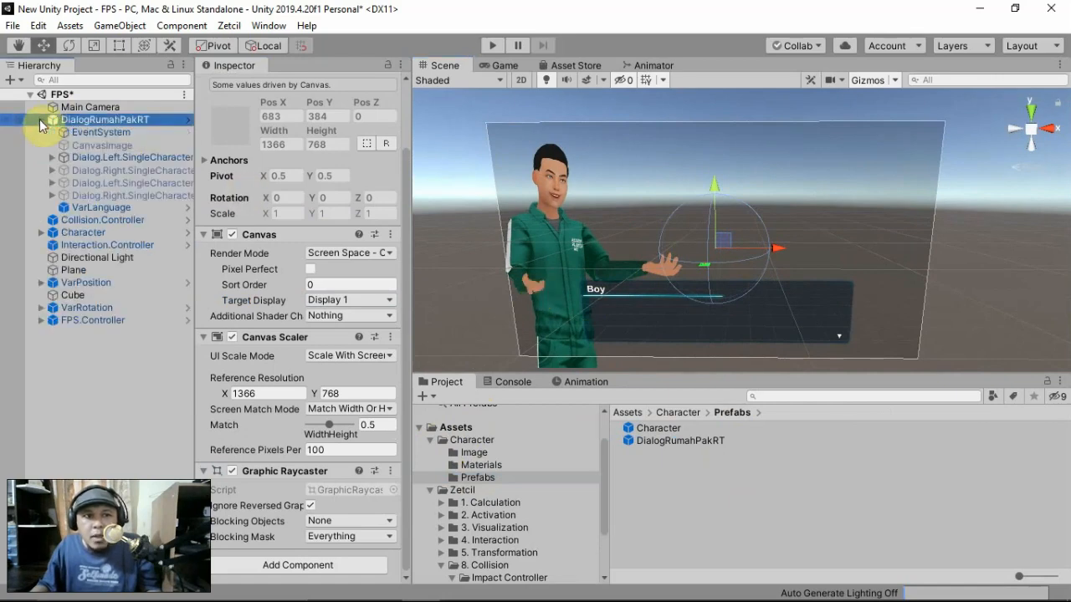
left_click(72, 159)
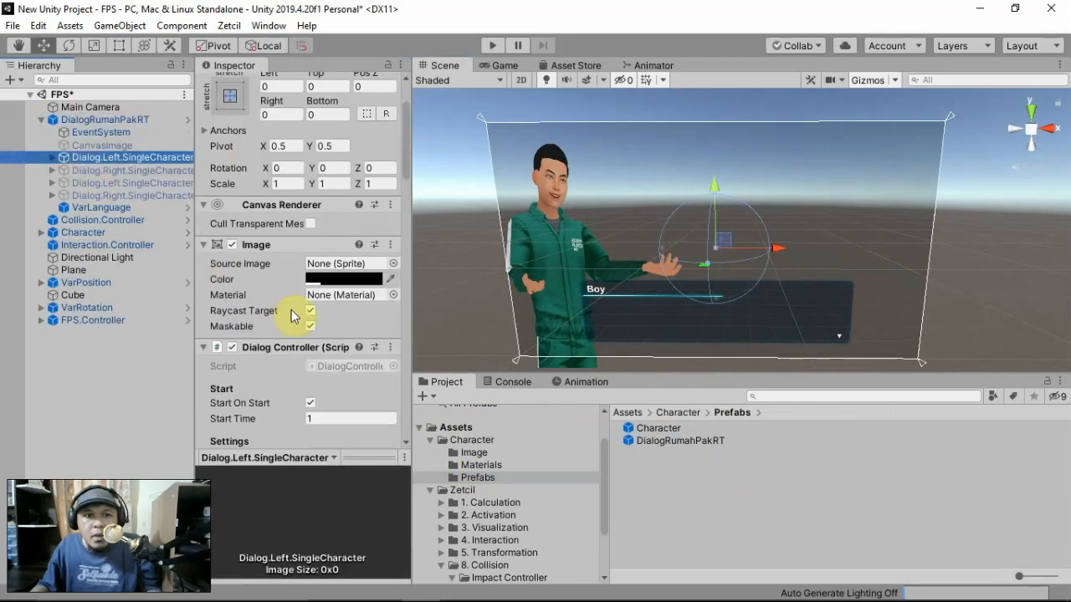
scroll(284, 326, "down", 3)
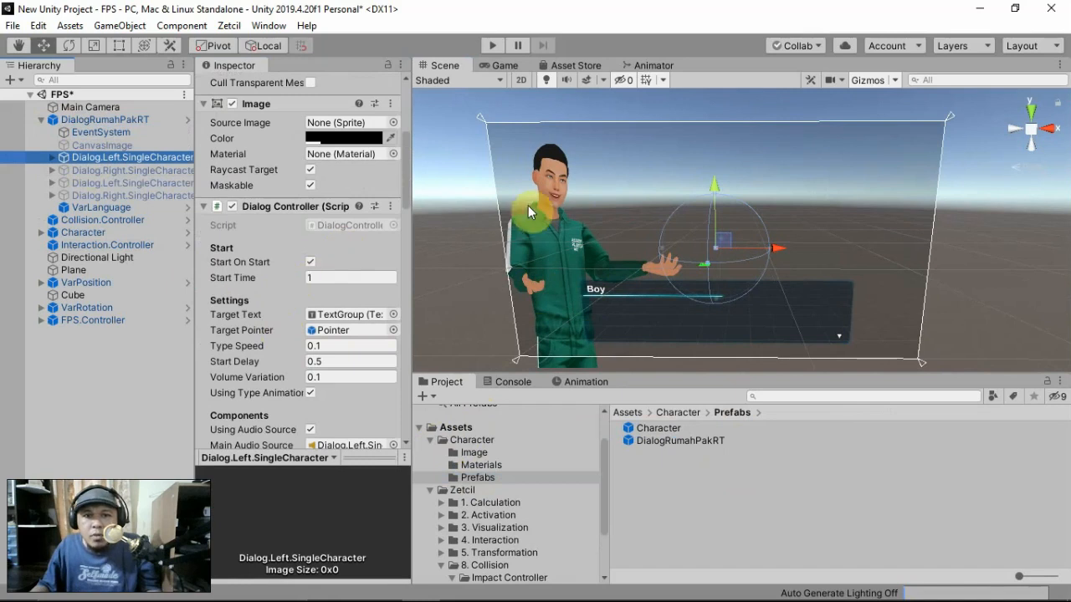
left_click(311, 263)
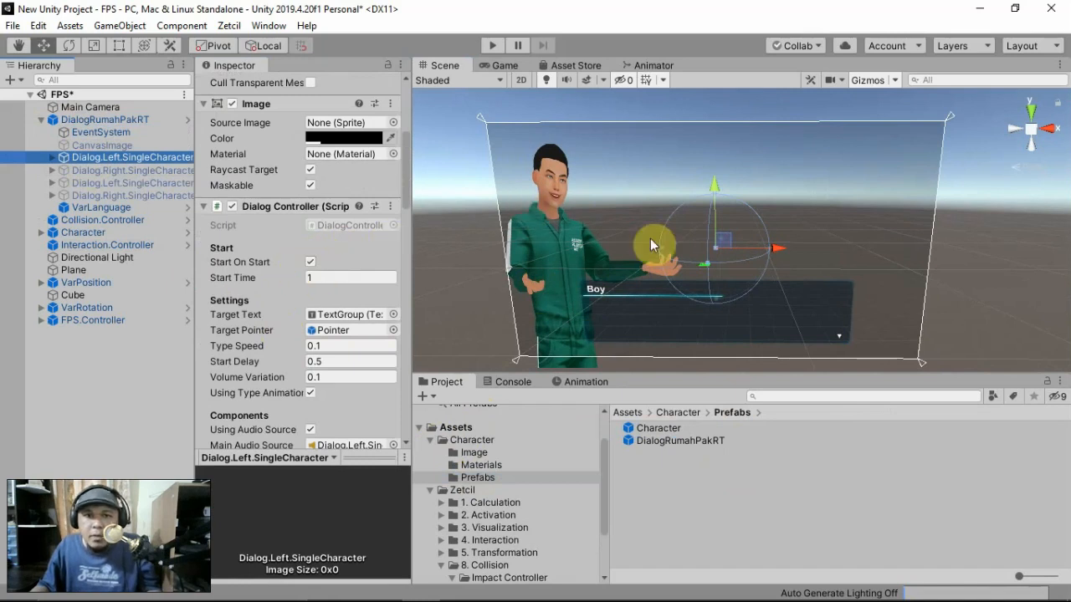
left_click(310, 263)
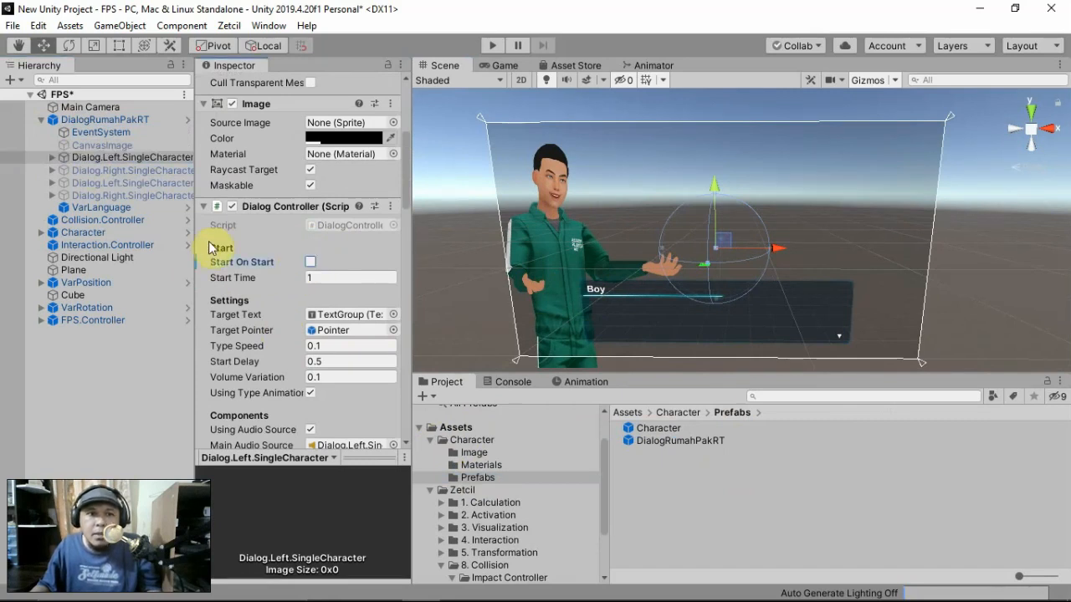
- Deactivate the first Dialog.Left.SingleCharacter object so its dialog is hidden in the scene
left_click(121, 158)
scroll(251, 167, "up", 5)
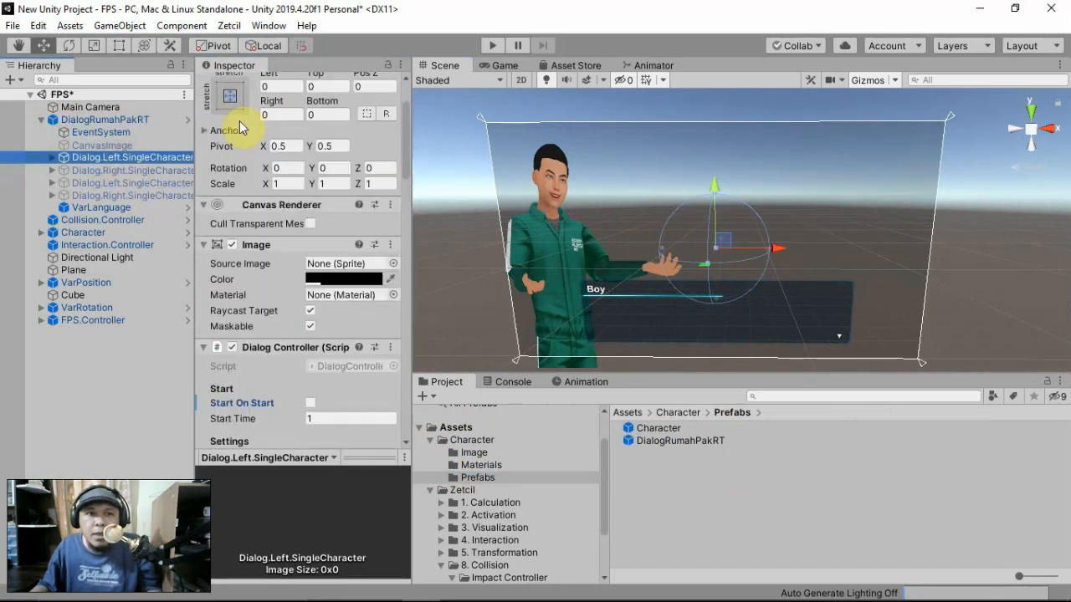
left_click(238, 87)
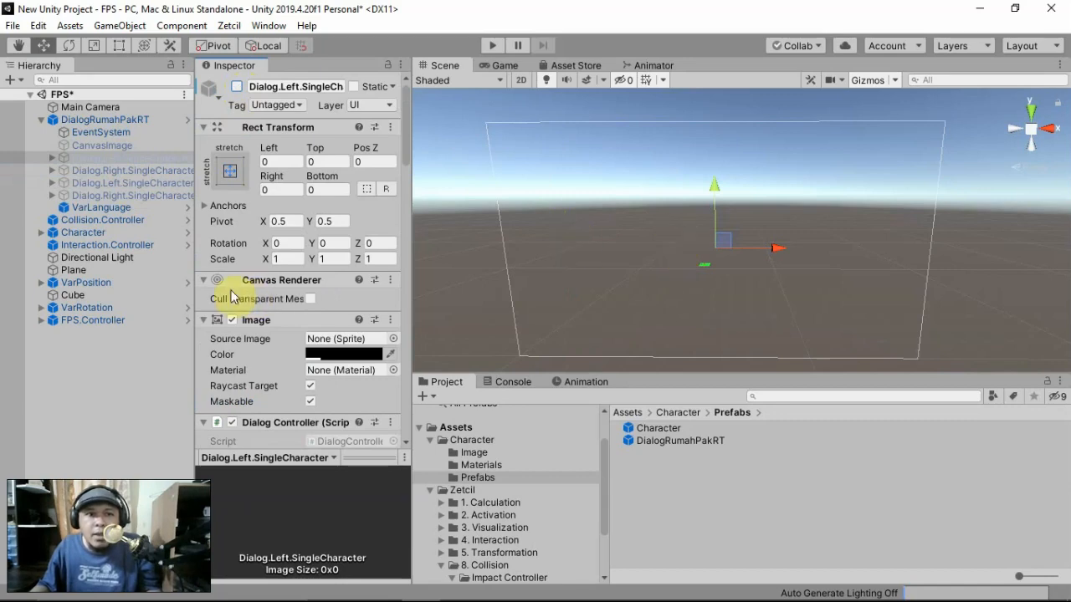
- Add two empty entries to the Trigger Enter Event of Collision.Controller
double_click(108, 222)
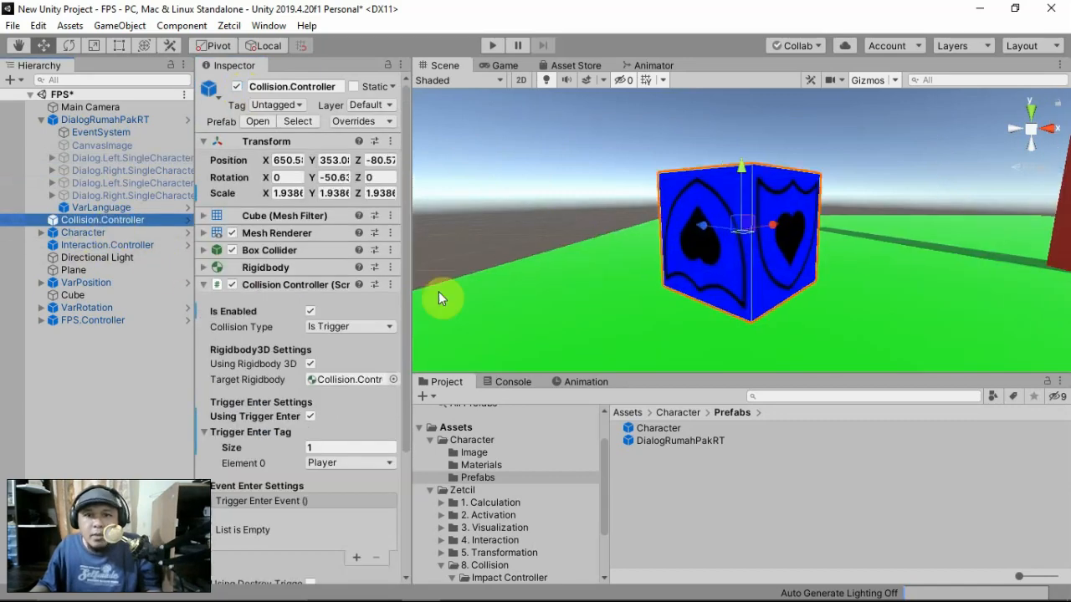
left_click_drag(819, 204, 651, 295, "alt")
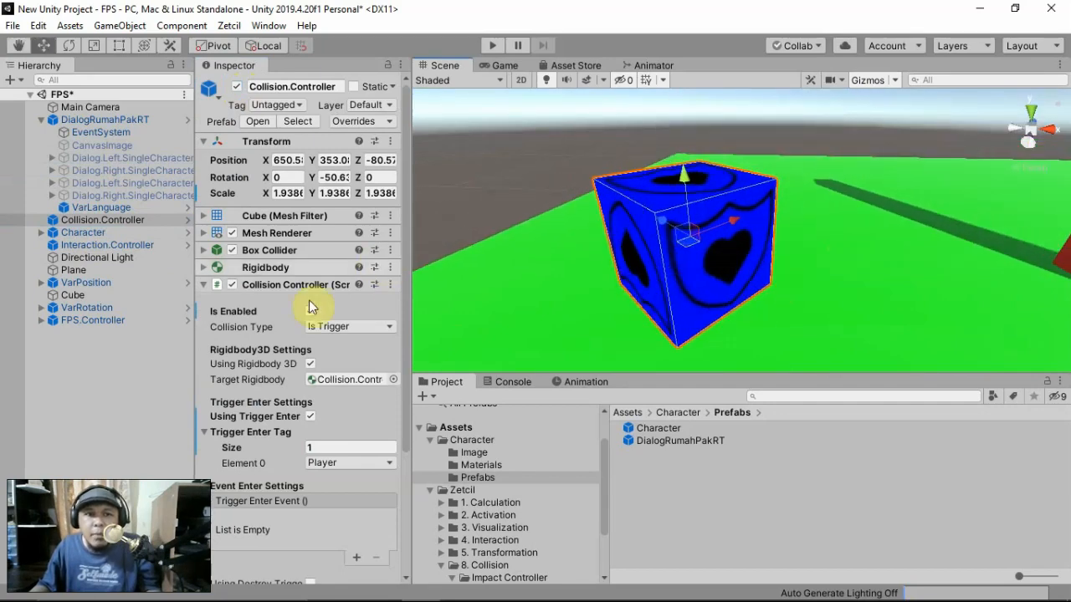
scroll(286, 343, "down", 3)
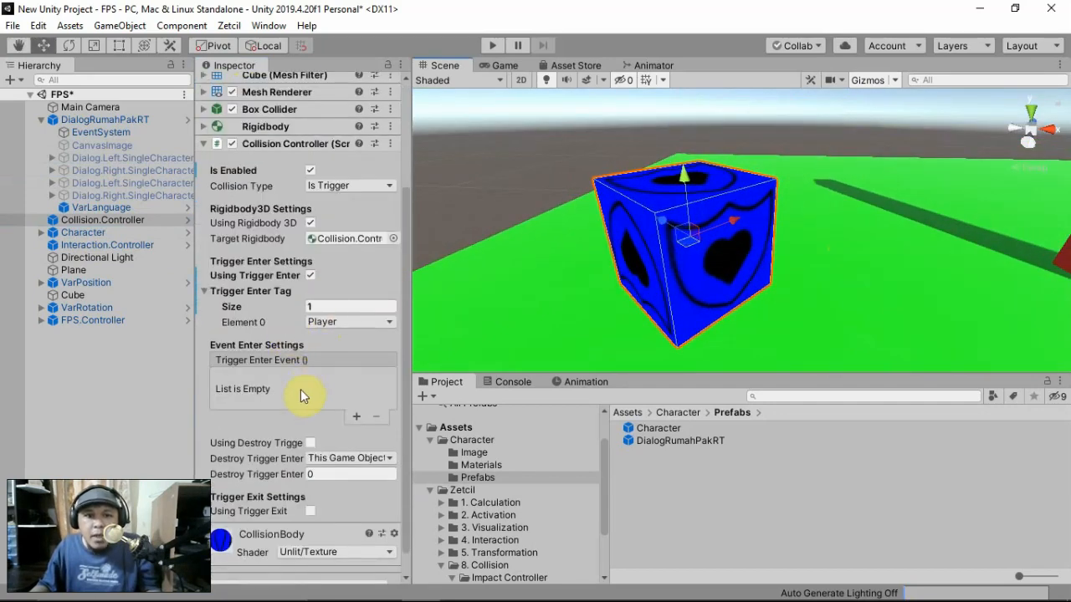
left_click(358, 417)
left_click(357, 416)
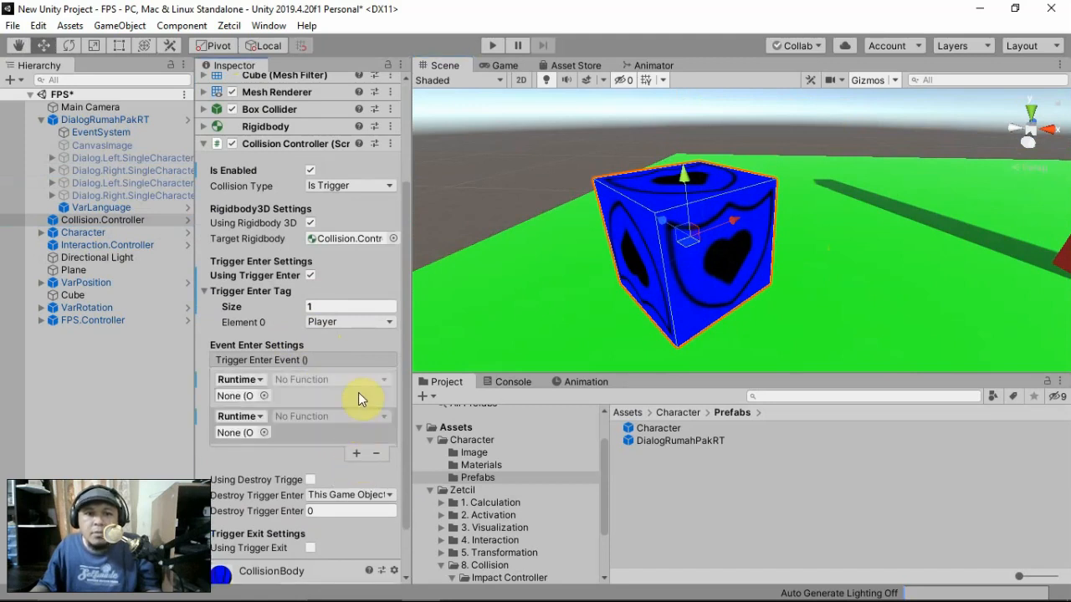
- Assign Dialog.Left.SingleCharacter to the first Trigger Enter Event entry, calling GameObject.SetActive with its value enabled
left_click(125, 158)
left_click_drag(142, 220, 248, 398)
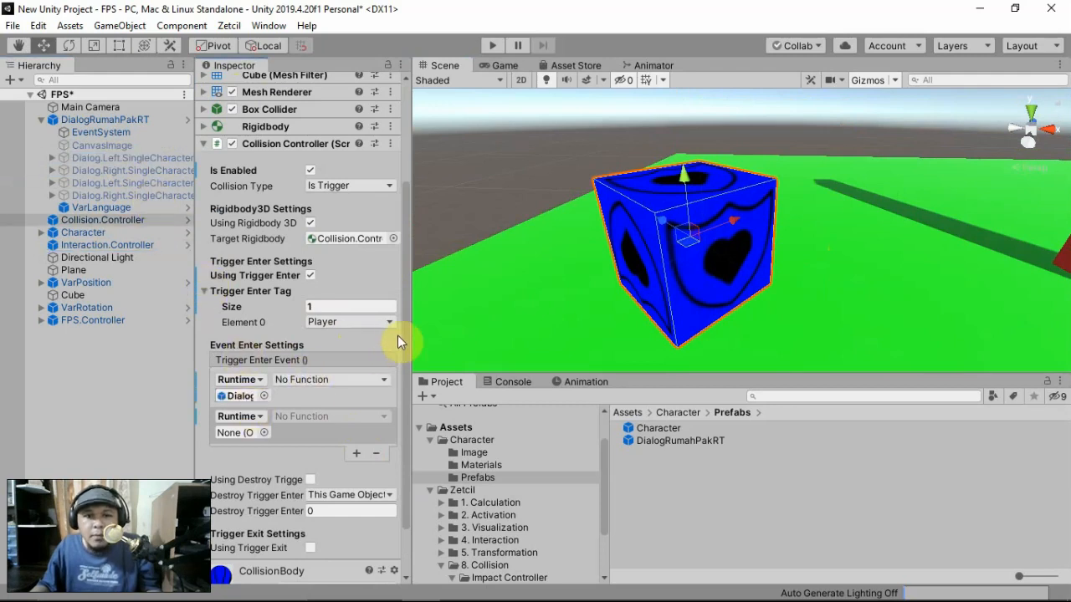
left_click_drag(407, 336, 517, 336)
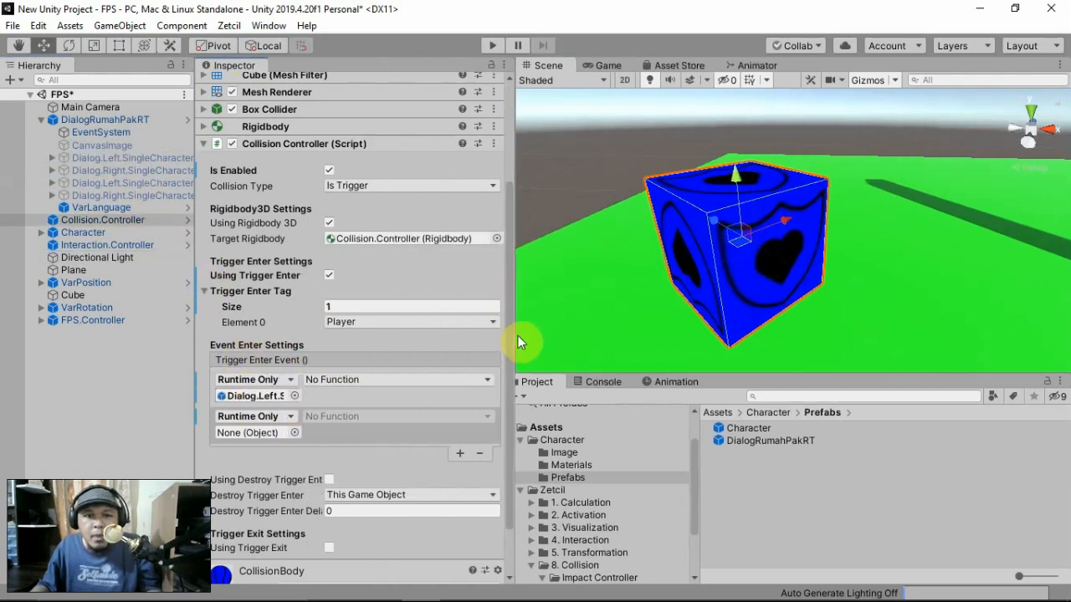
left_click(386, 382)
mouse_move(351, 418)
left_click(527, 541)
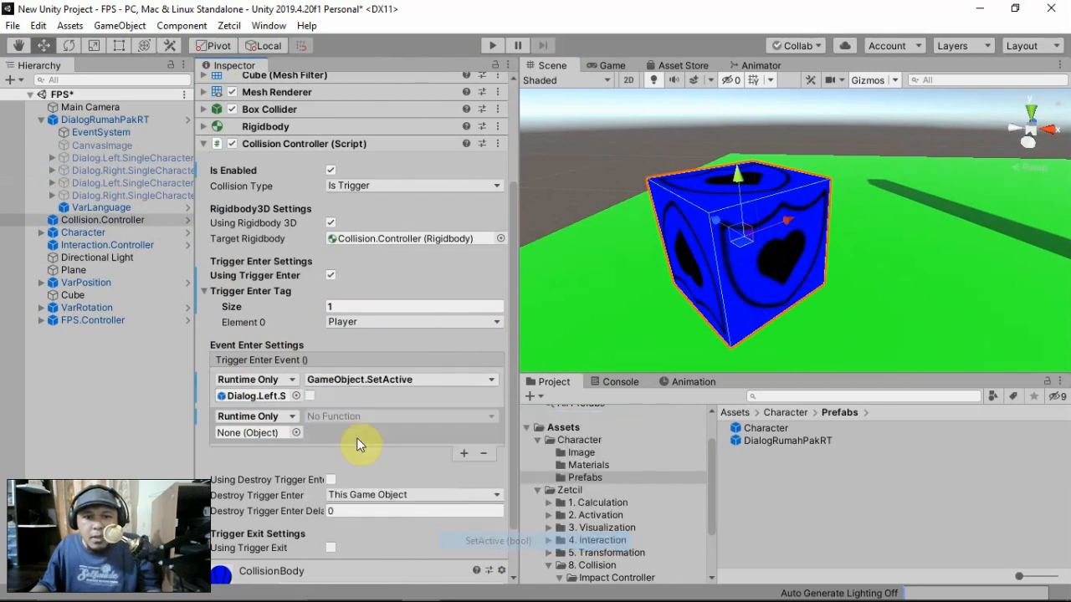
left_click(310, 397)
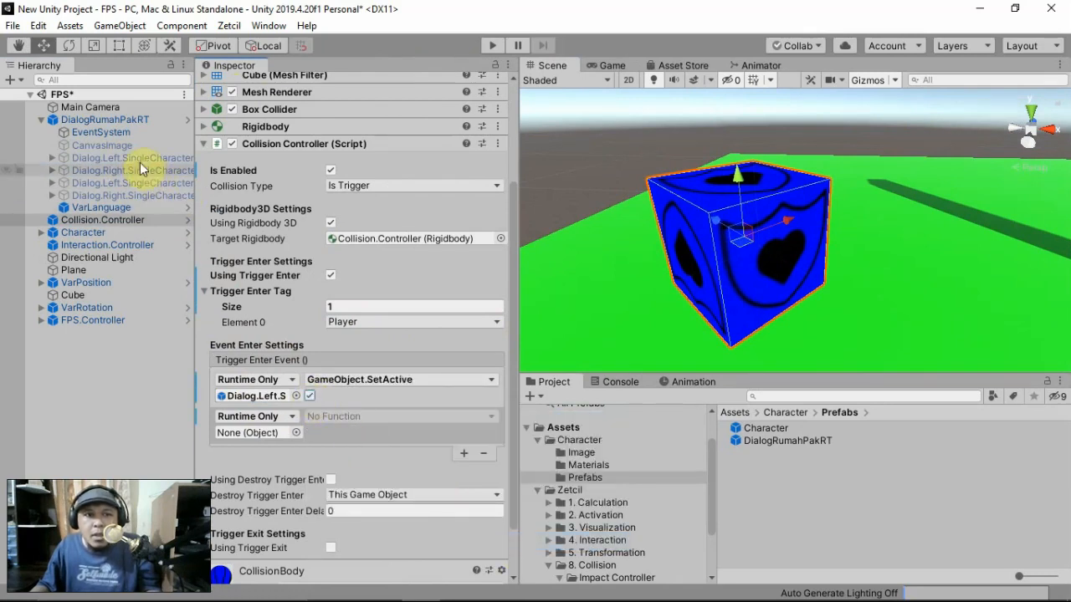
- Assign the second Dialog.Right/Left sequence's opening object, the first Dialog.Left.SingleCharacter, to the second Trigger Enter Event entry, calling DialogController.StartDialog
left_click_drag(143, 169, 266, 442)
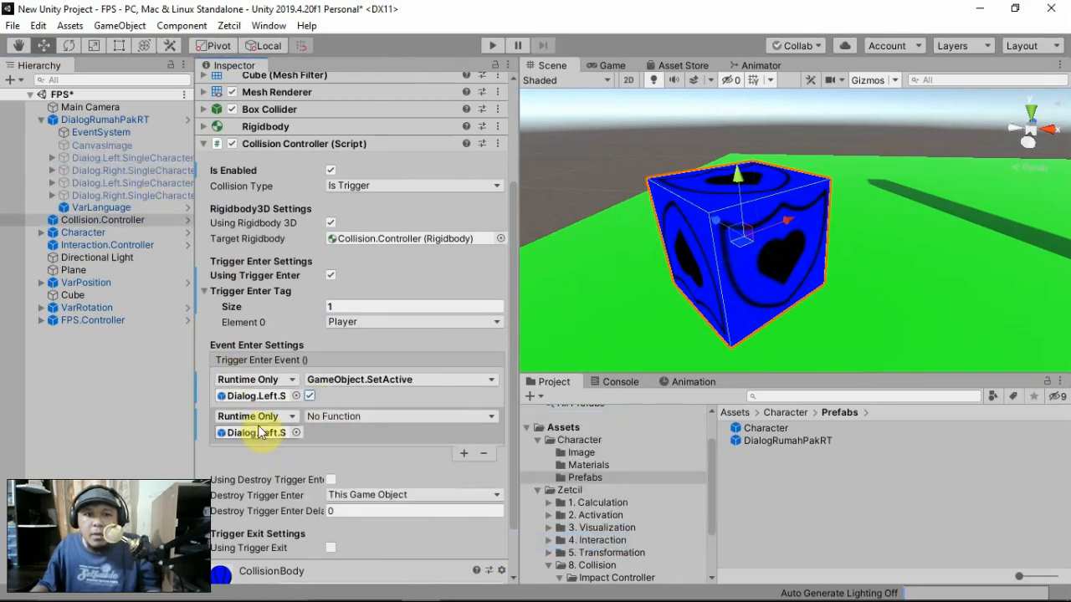
left_click(347, 418)
mouse_move(363, 462)
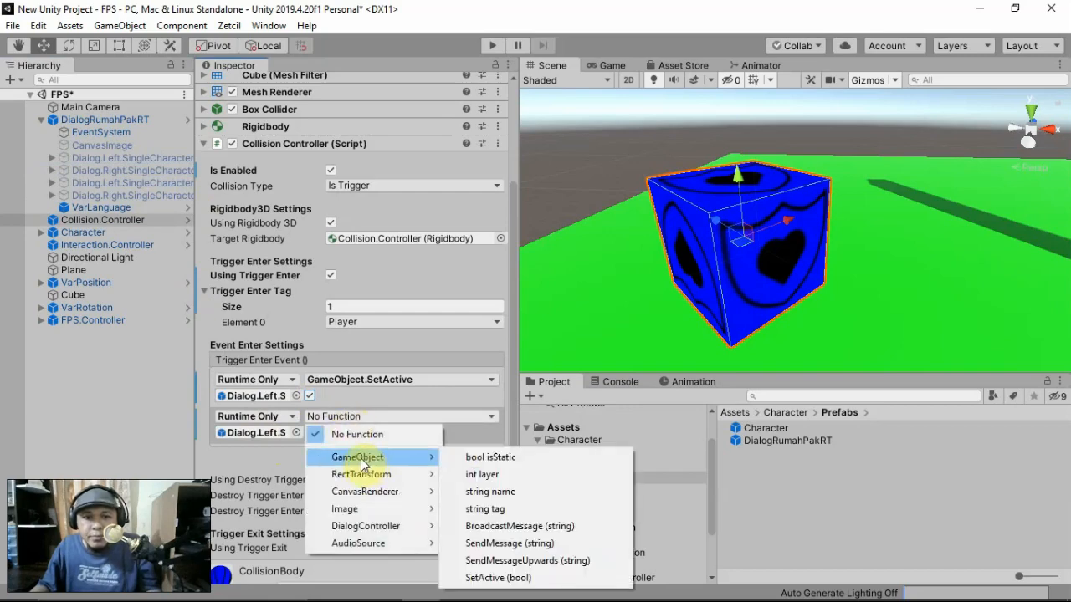
mouse_move(387, 528)
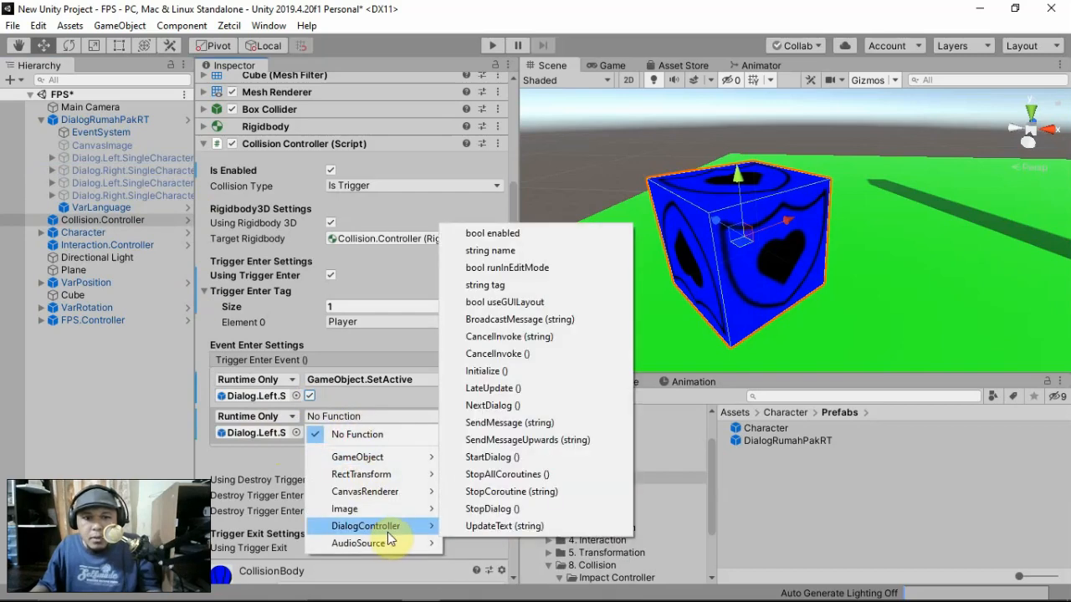
left_click(494, 458)
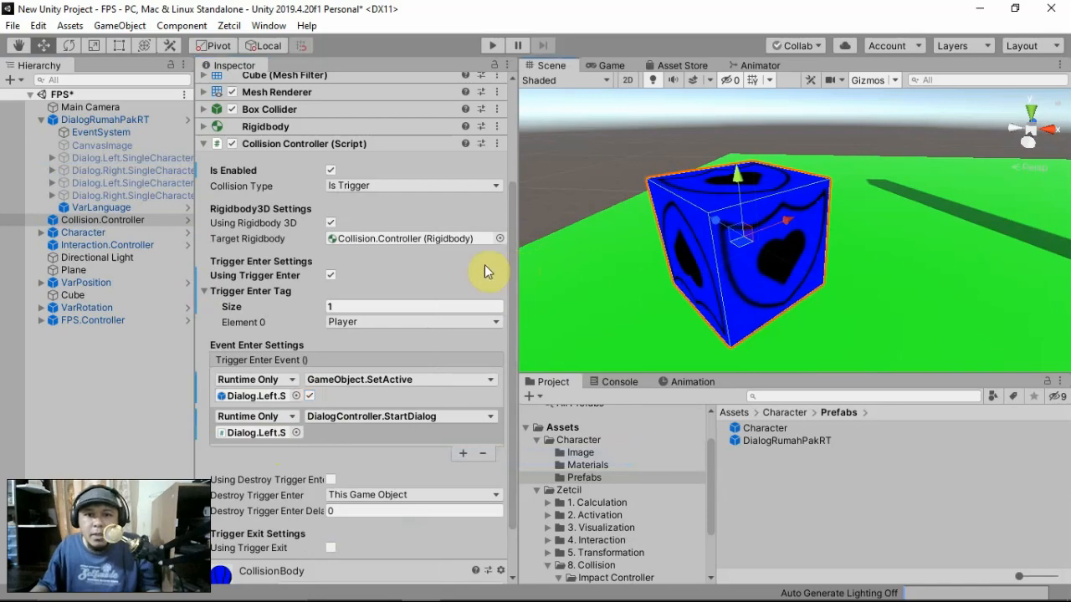
- Play the scene, walk the player into the blue trigger cube, advance through the whole dialog, and stop playback
left_click_drag(516, 264, 427, 239)
left_click(492, 45)
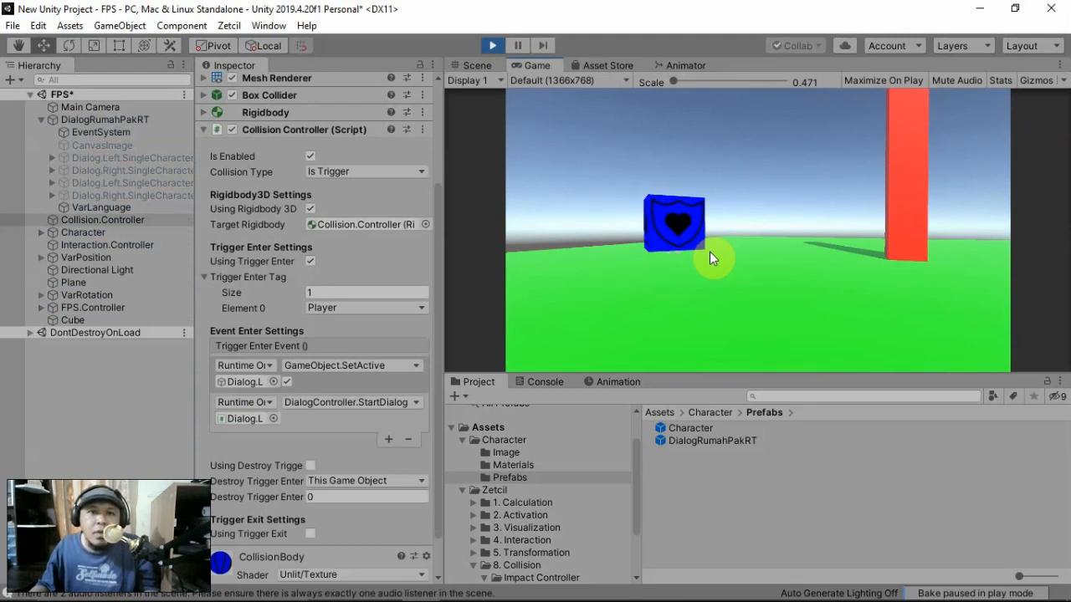
key("a")
key("a")
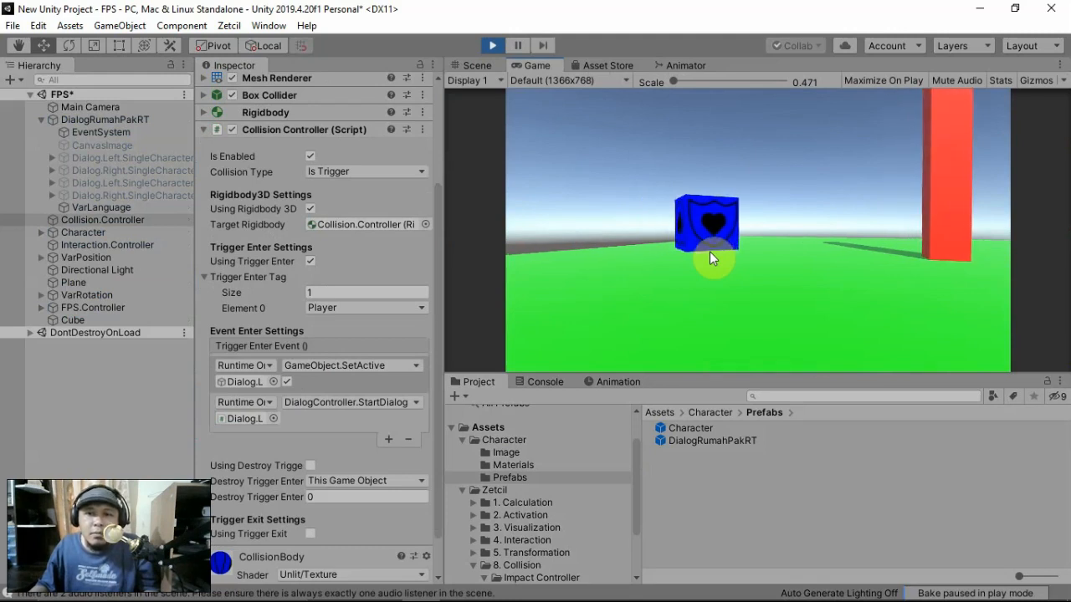
key("w")
key("w")
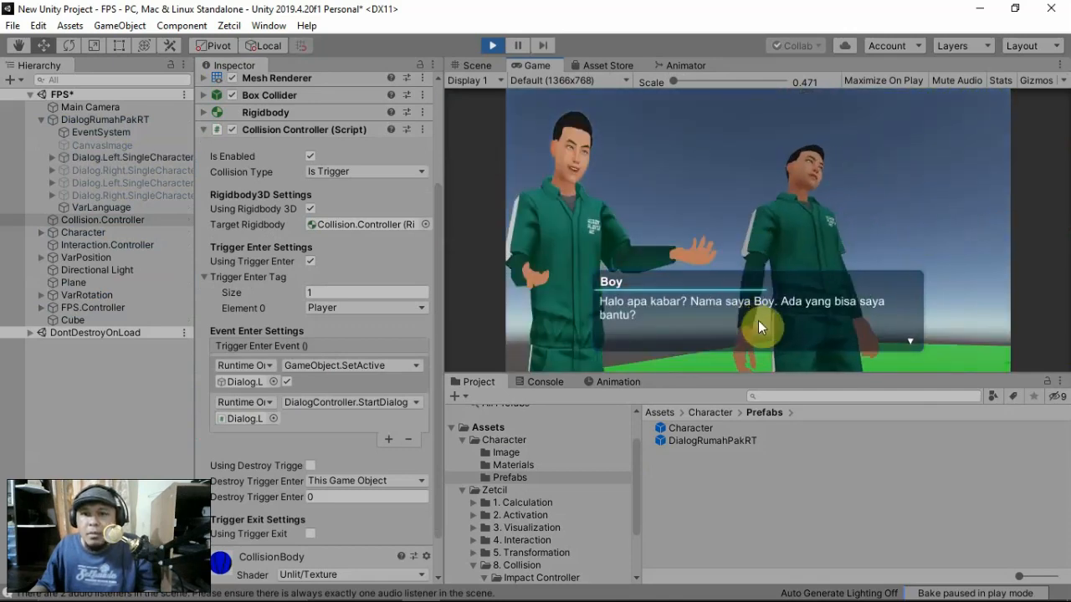
left_click(763, 322)
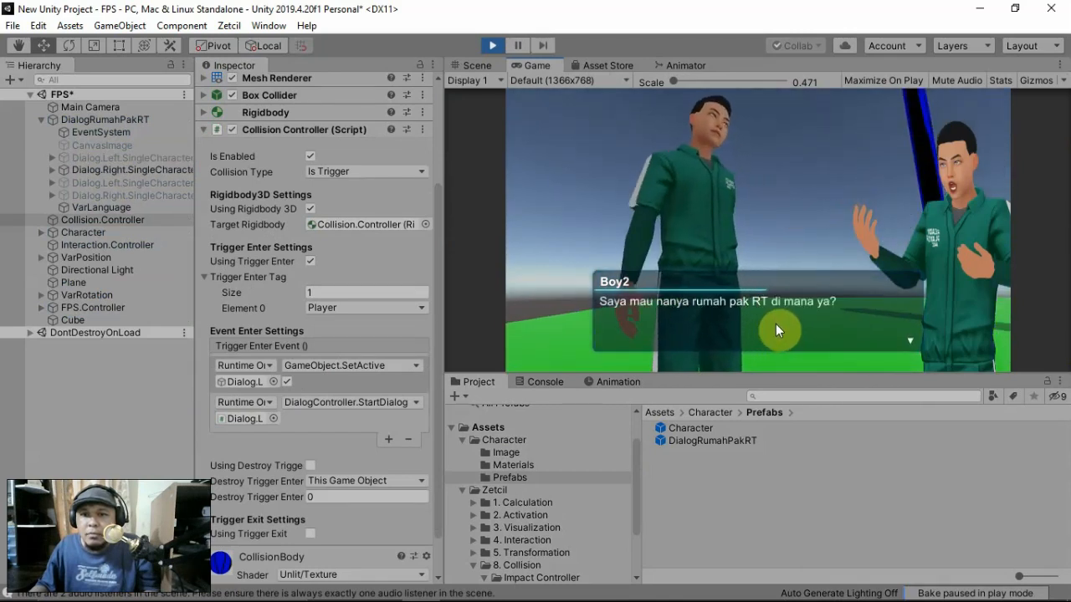
left_click(776, 323)
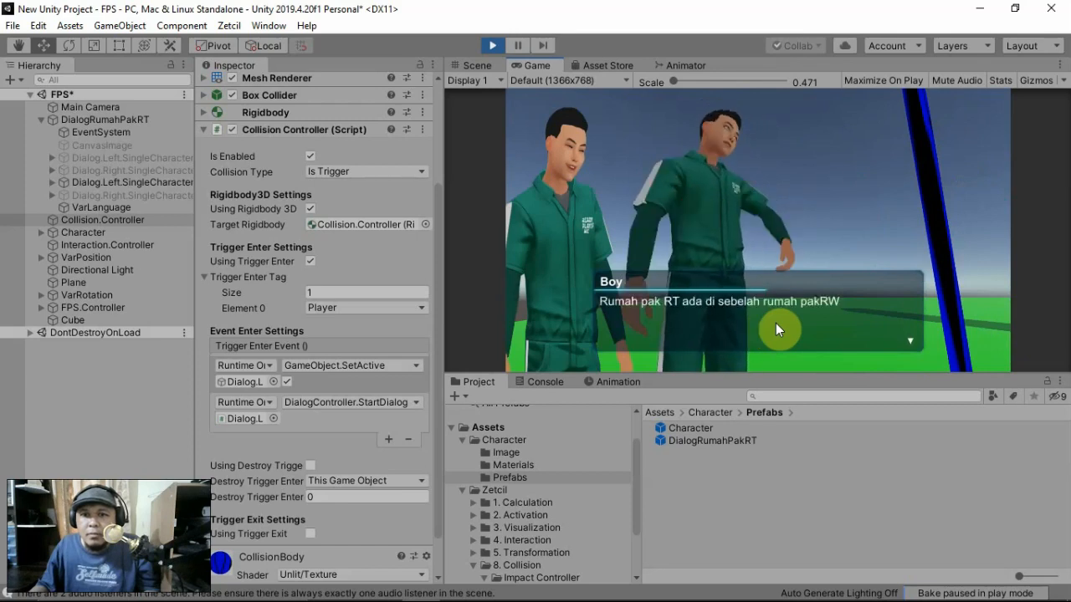
left_click(776, 323)
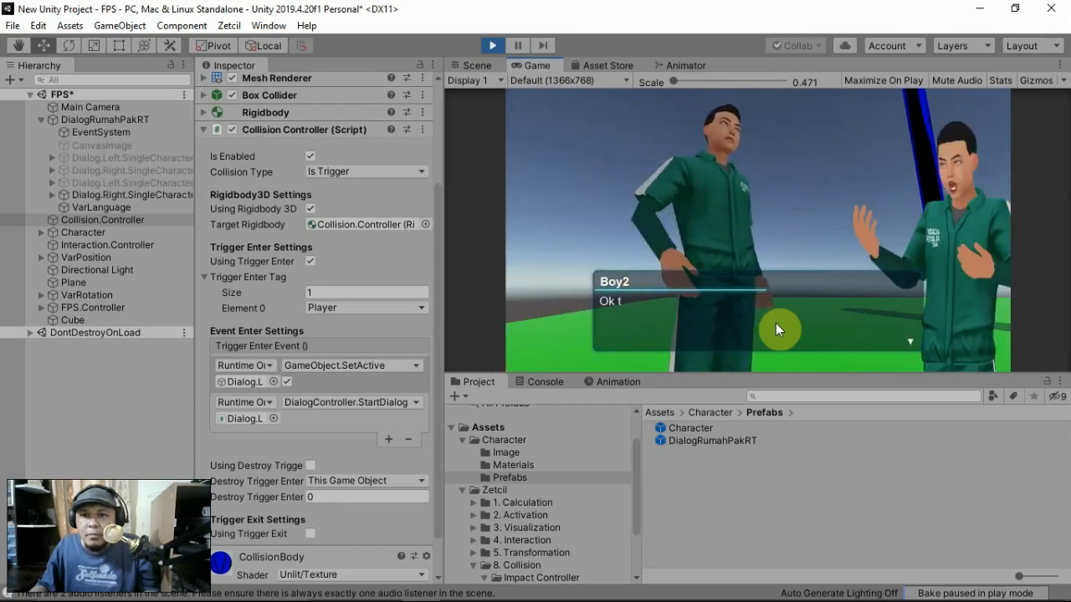
left_click(775, 329)
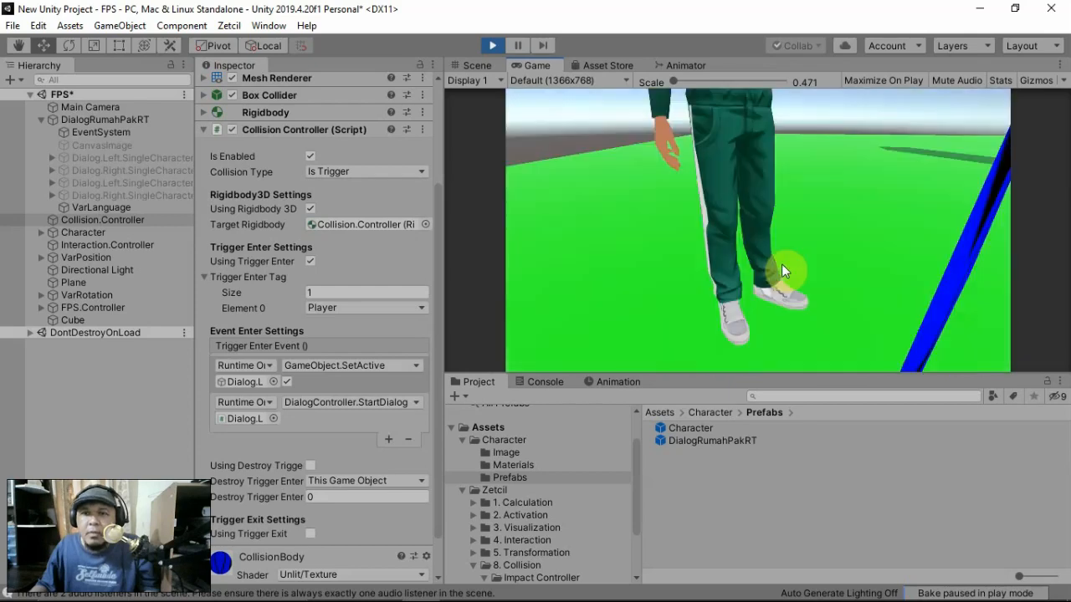
left_click(492, 46)
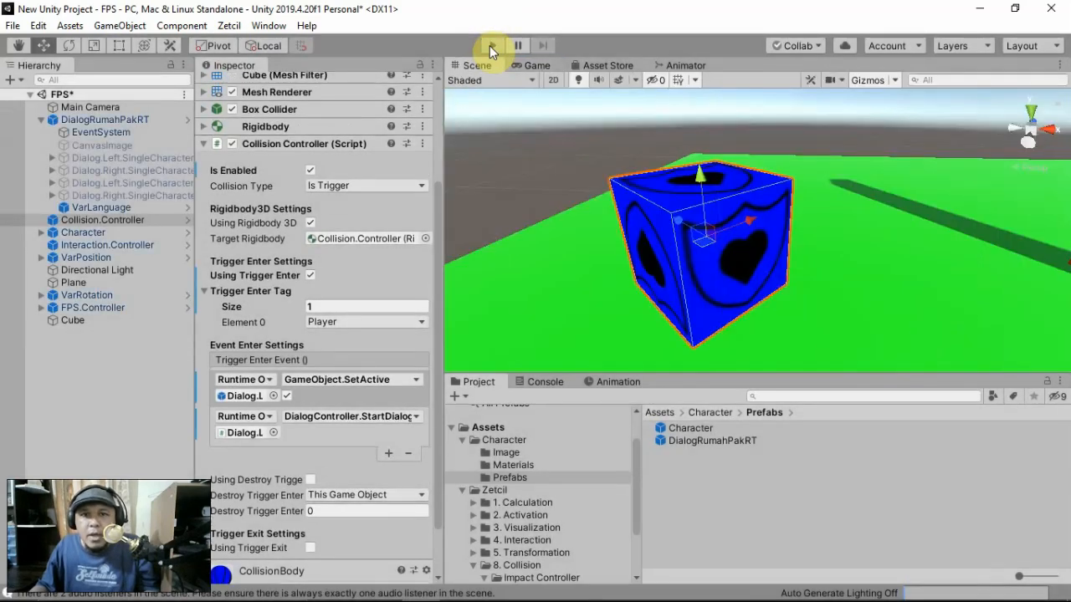
- Disable the Mesh Renderer of Collision.Controller so the trigger cube around the character is invisible
right_click_drag(802, 241, 829, 232)
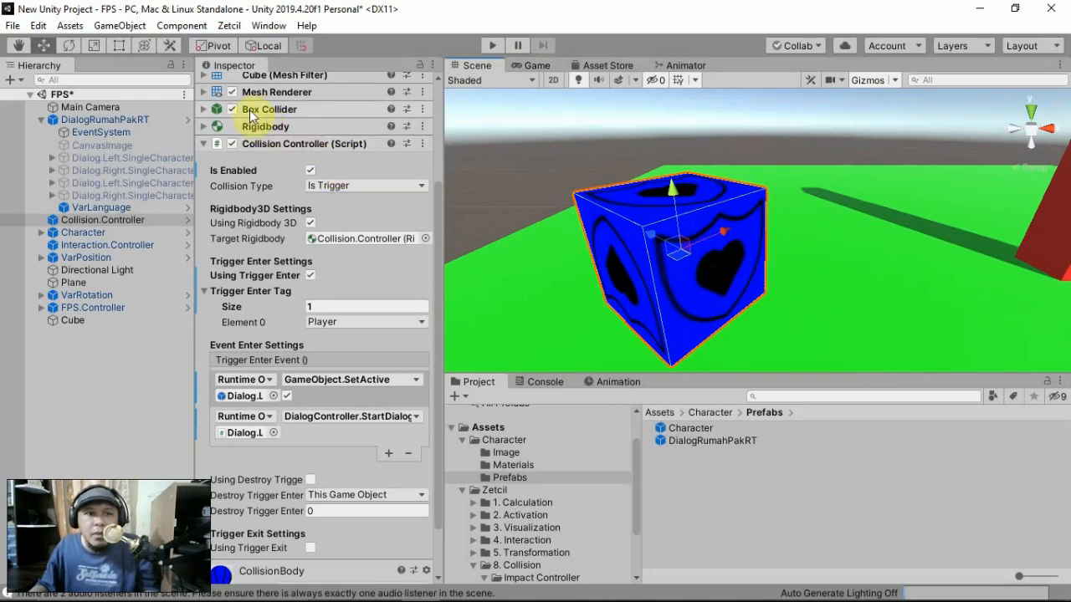
left_click(232, 92)
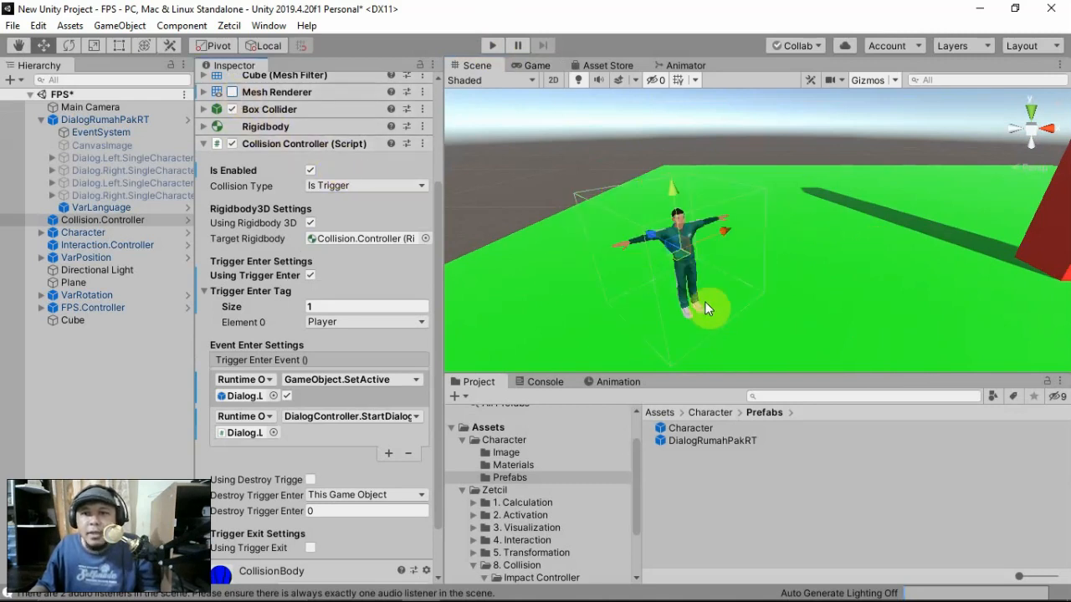
middle_click_drag(761, 300, 702, 333)
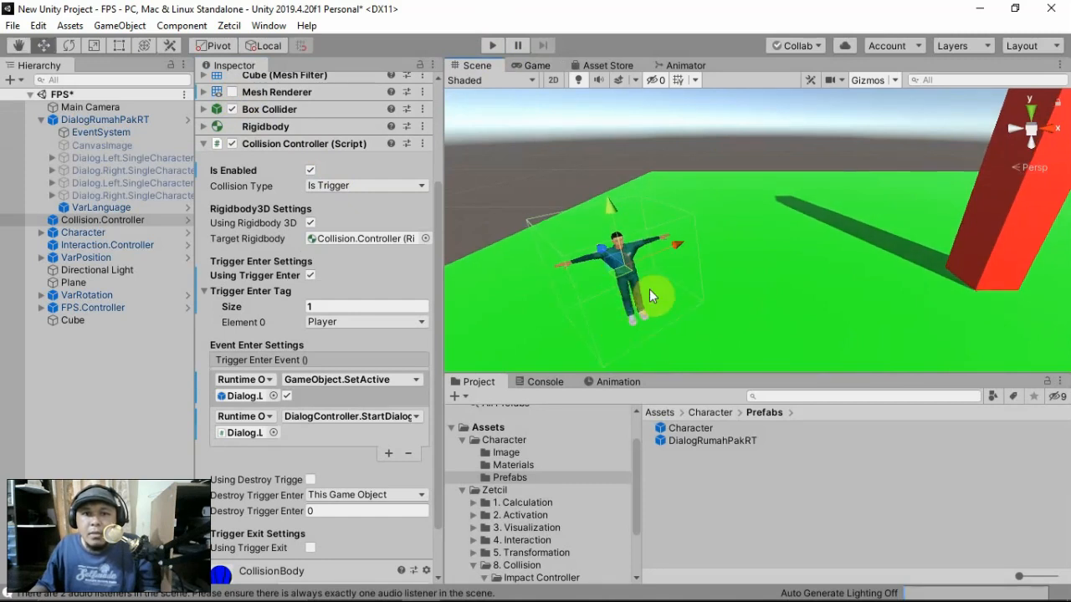
right_click_drag(742, 331, 735, 301)
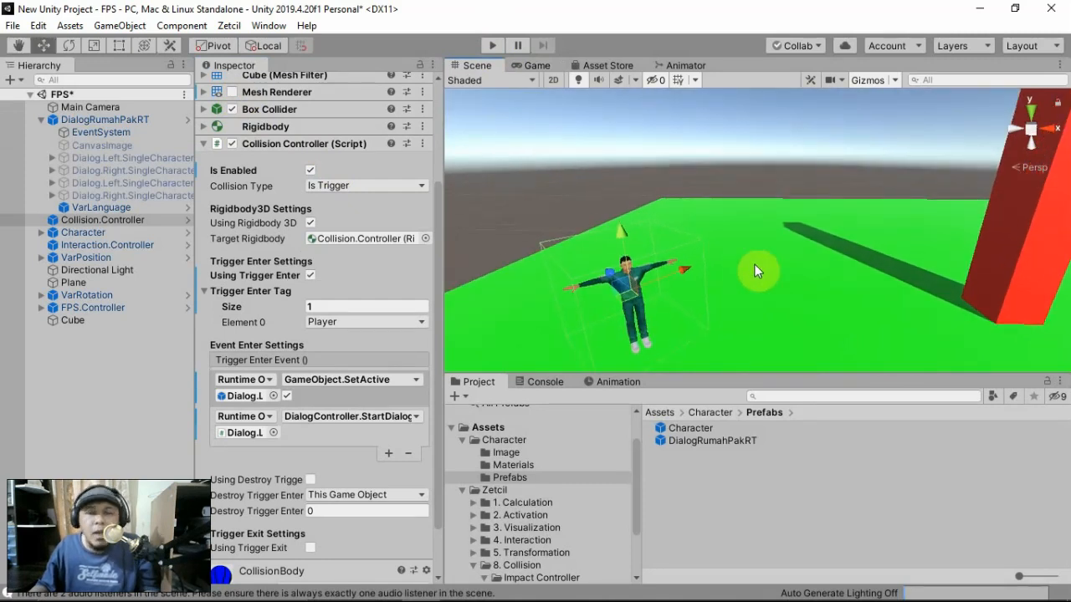
right_click_drag(755, 265, 758, 298)
middle_click_drag(759, 298, 773, 300)
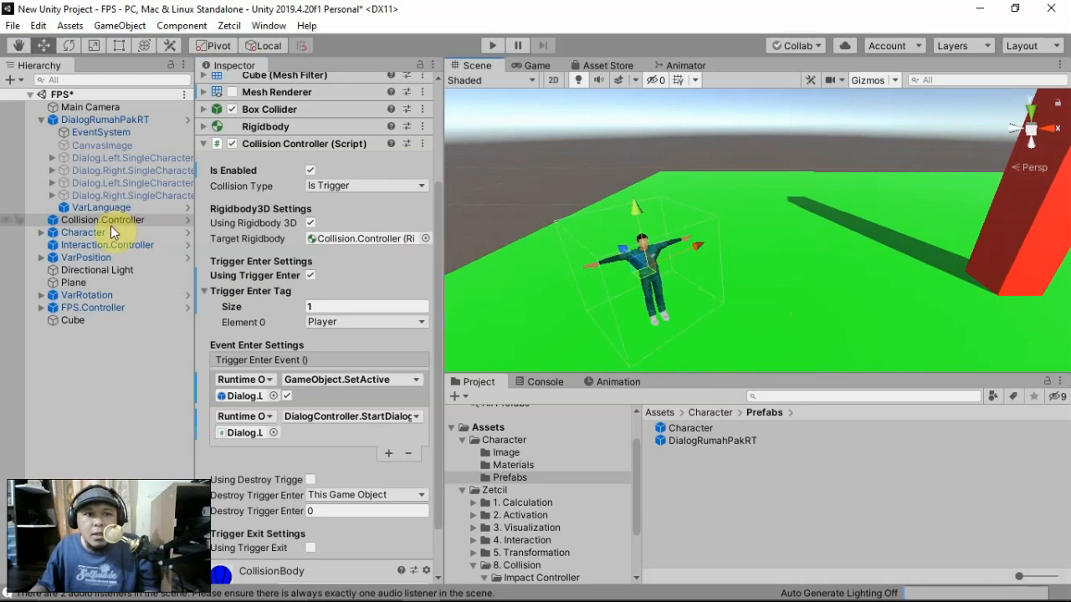
- Set the Image color alpha of the first Dialog.Left.SingleCharacter to 200, activating the object only during the edit
left_click(107, 120)
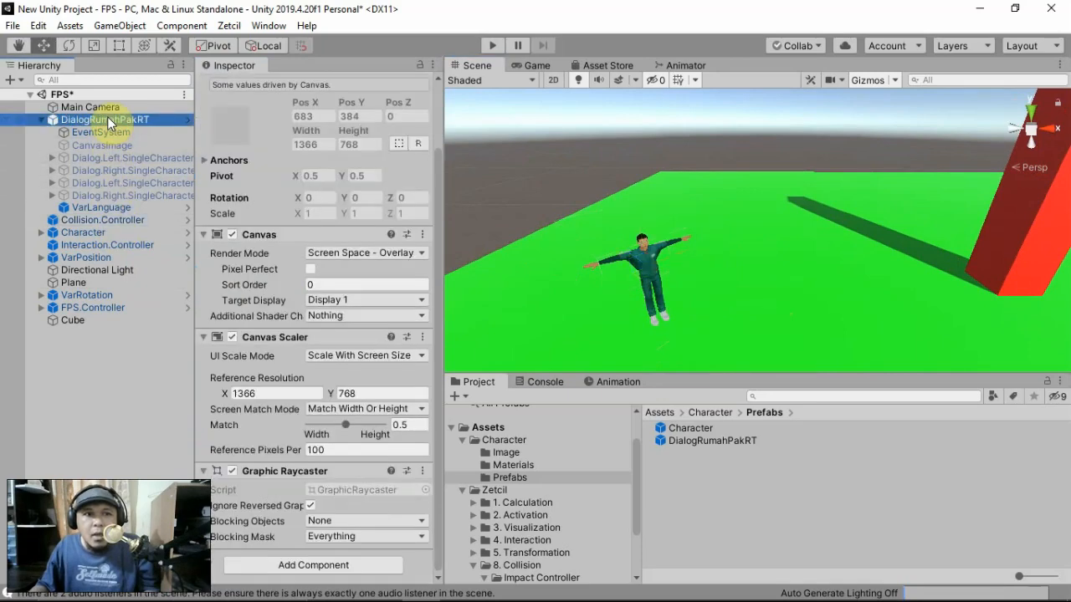
scroll(284, 134, "up", 3)
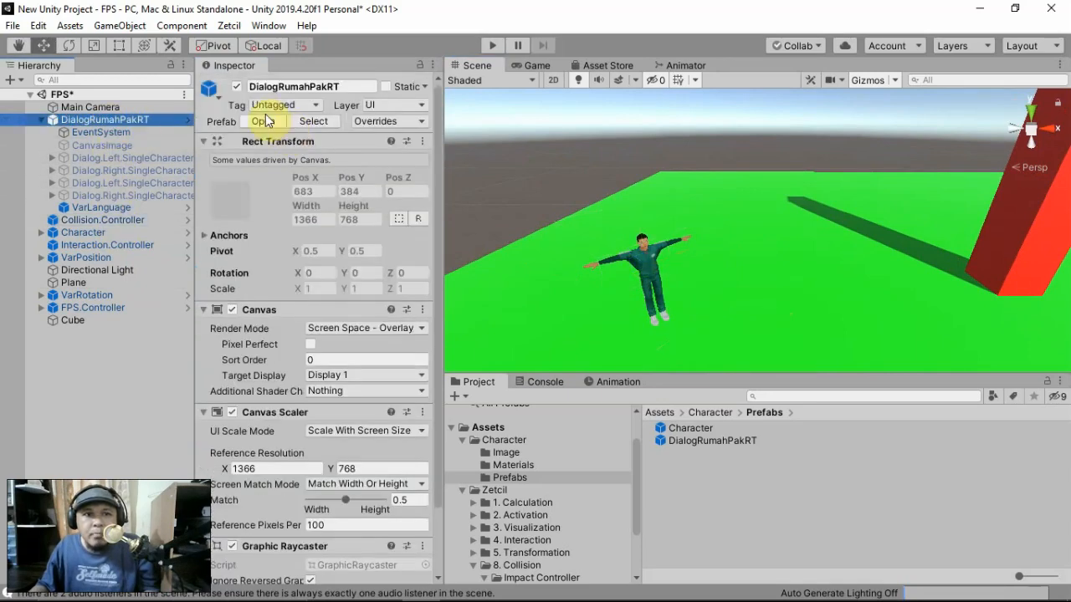
left_click(134, 158)
left_click(237, 86)
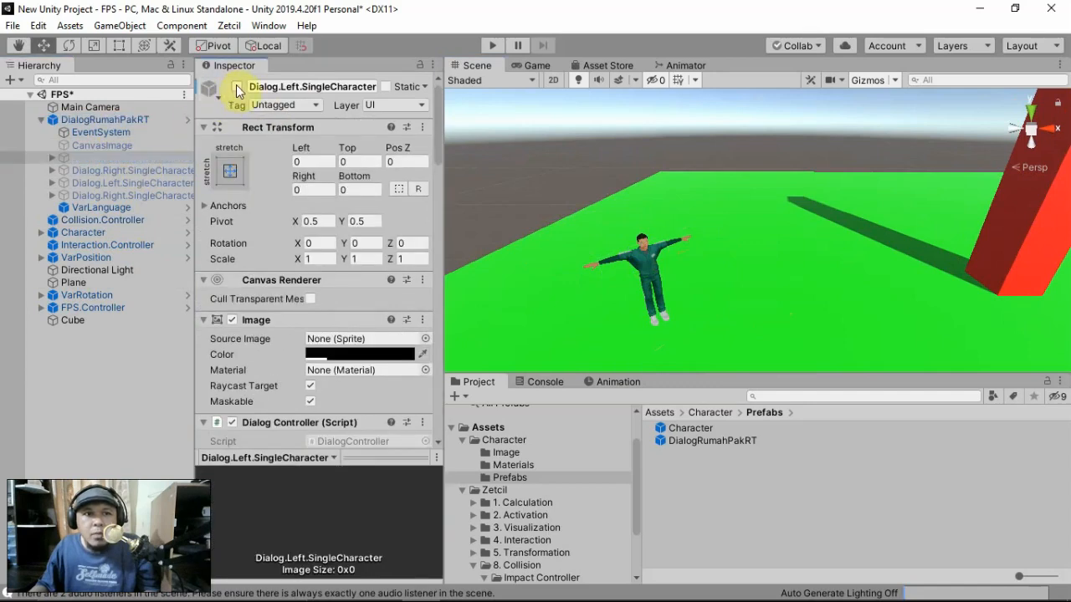
left_click(337, 352)
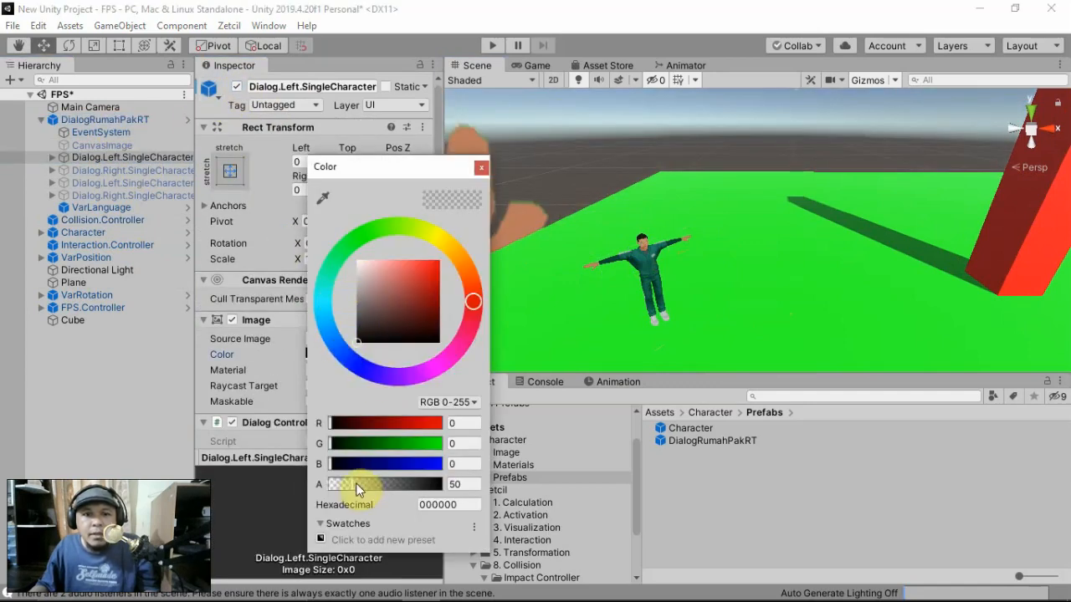
left_click_drag(358, 485, 419, 488)
left_click(478, 485)
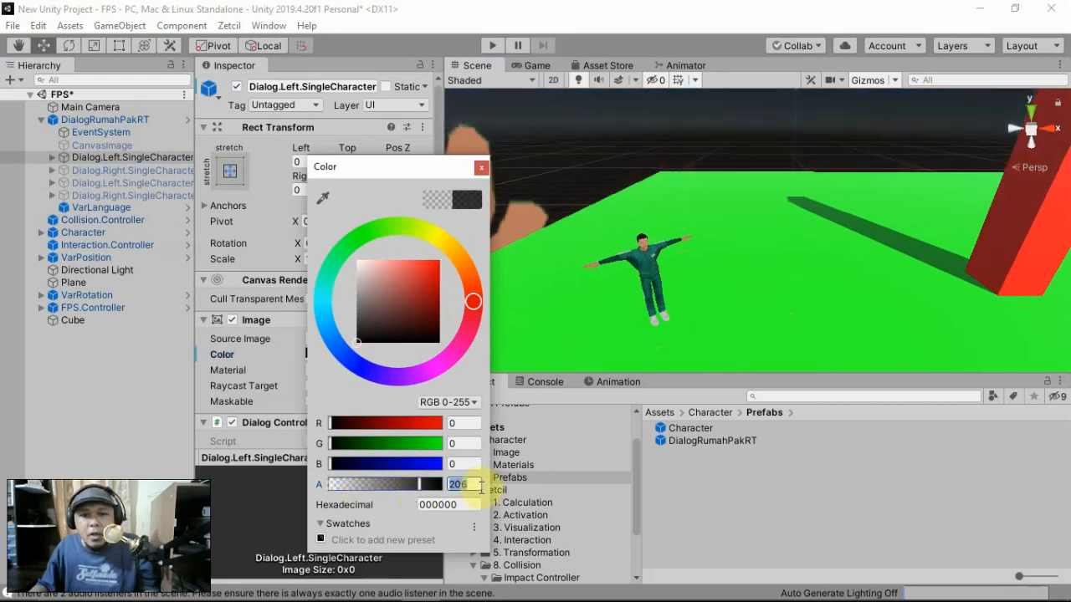
type("255")
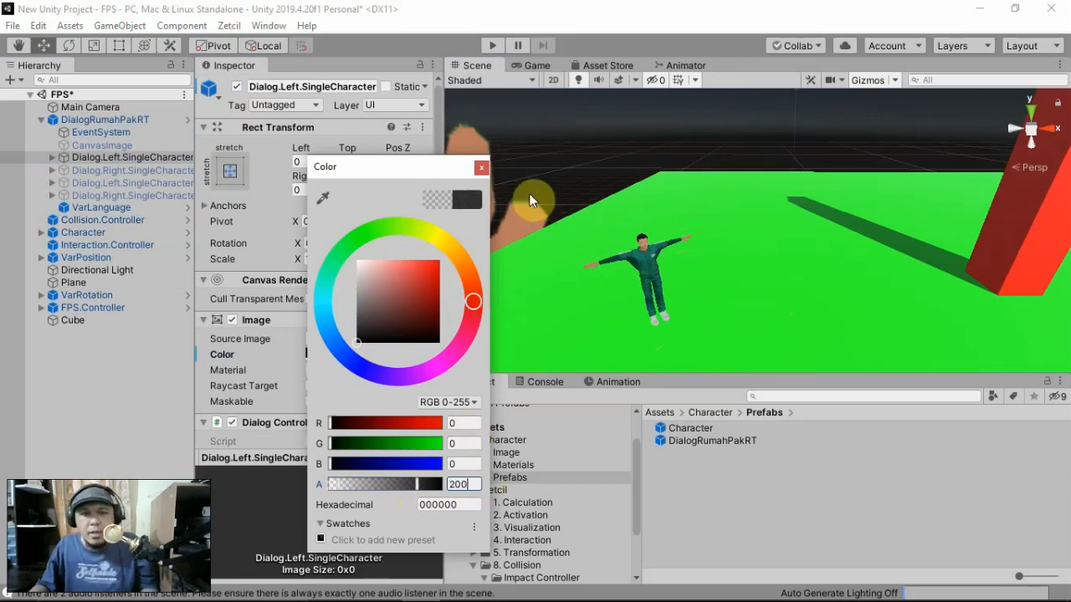
left_click(481, 169)
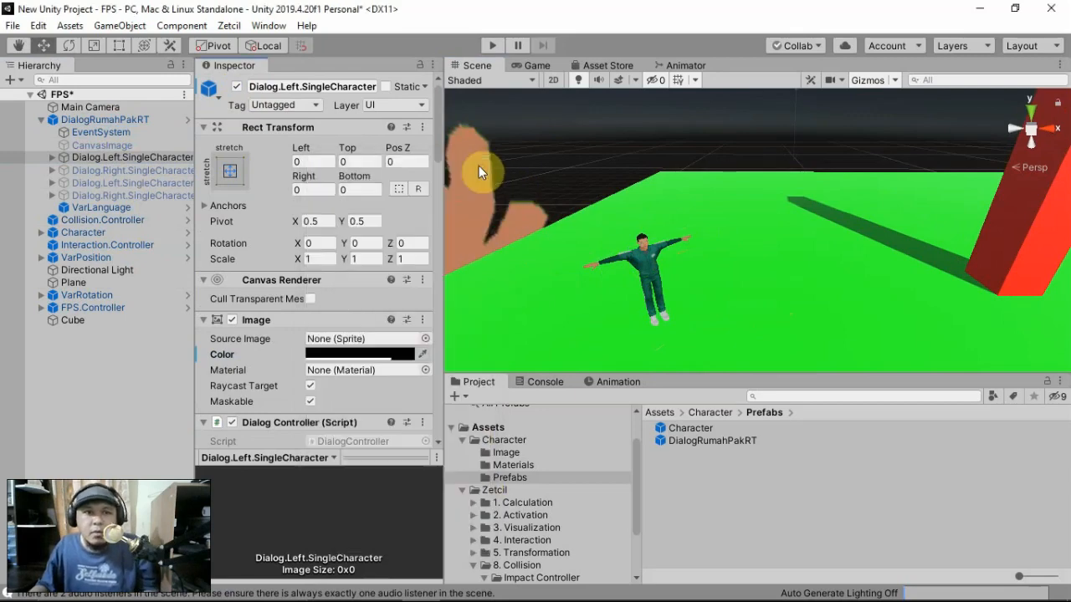
left_click(237, 86)
- Play the scene, walk the player up to the character to trigger the dialog, advance it one line, and stop playback
left_click(485, 45)
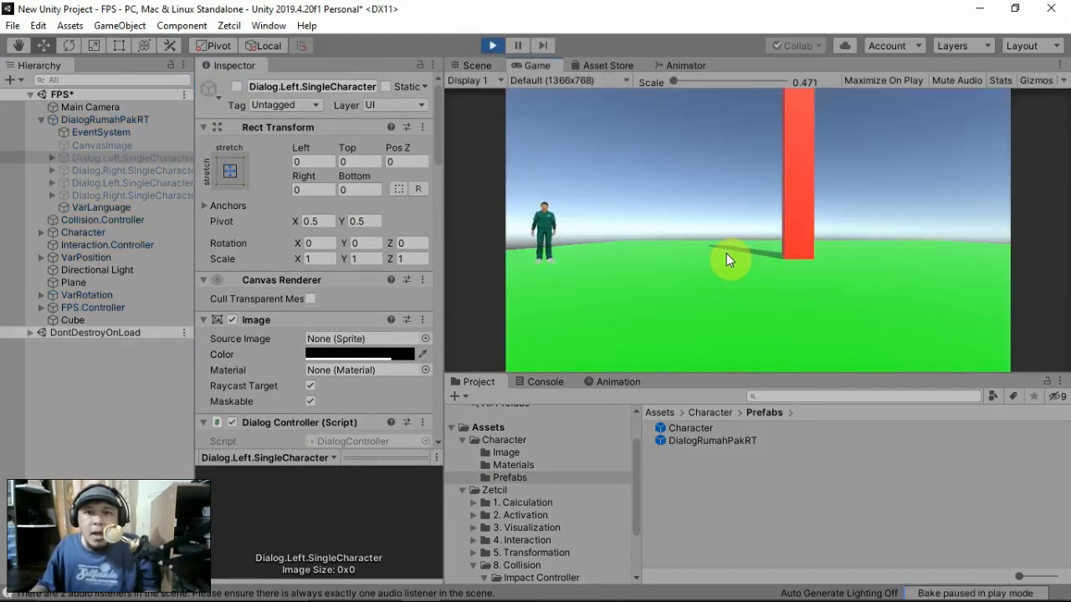
right_click_drag(726, 253, 717, 254)
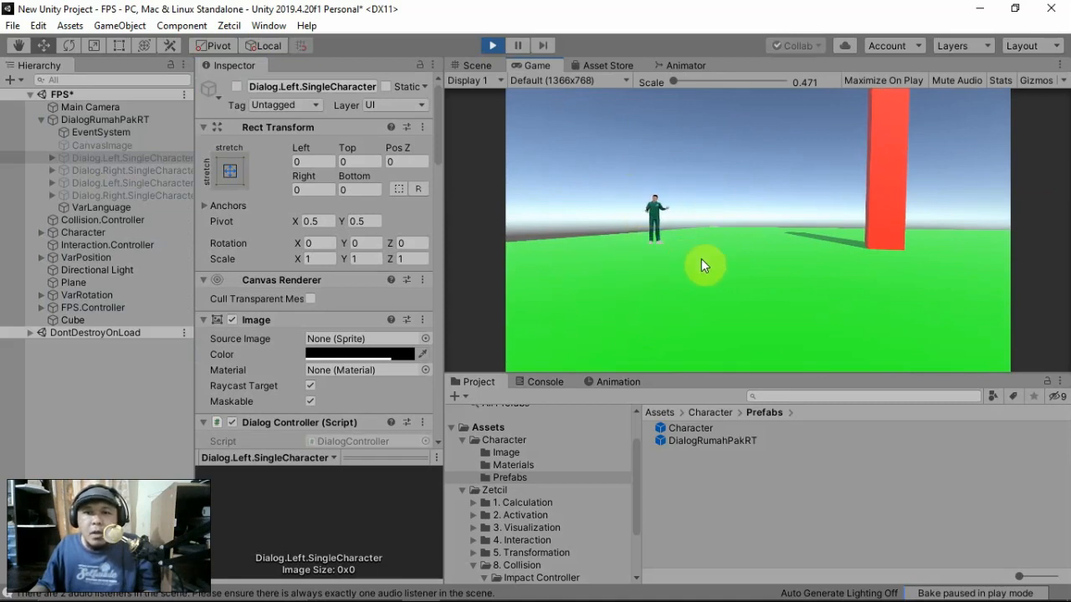
key("w")
key("a")
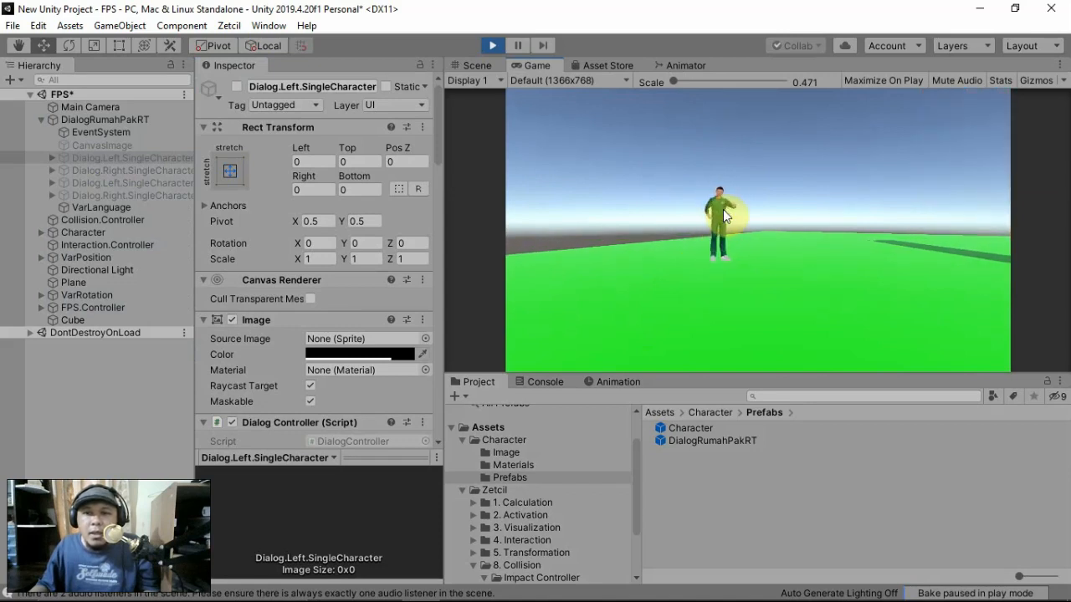
key("w")
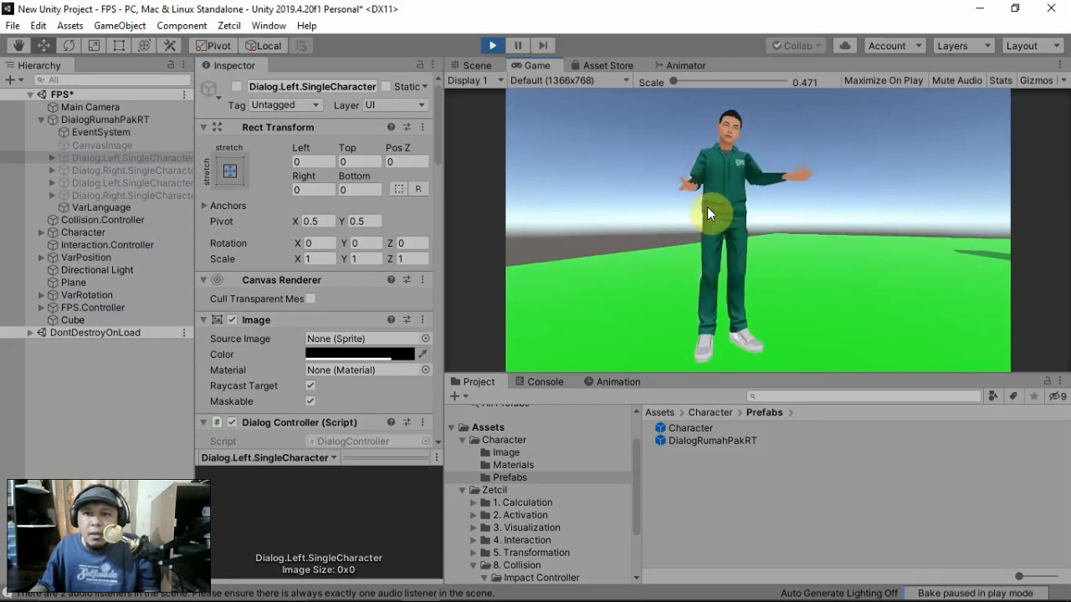
key("w")
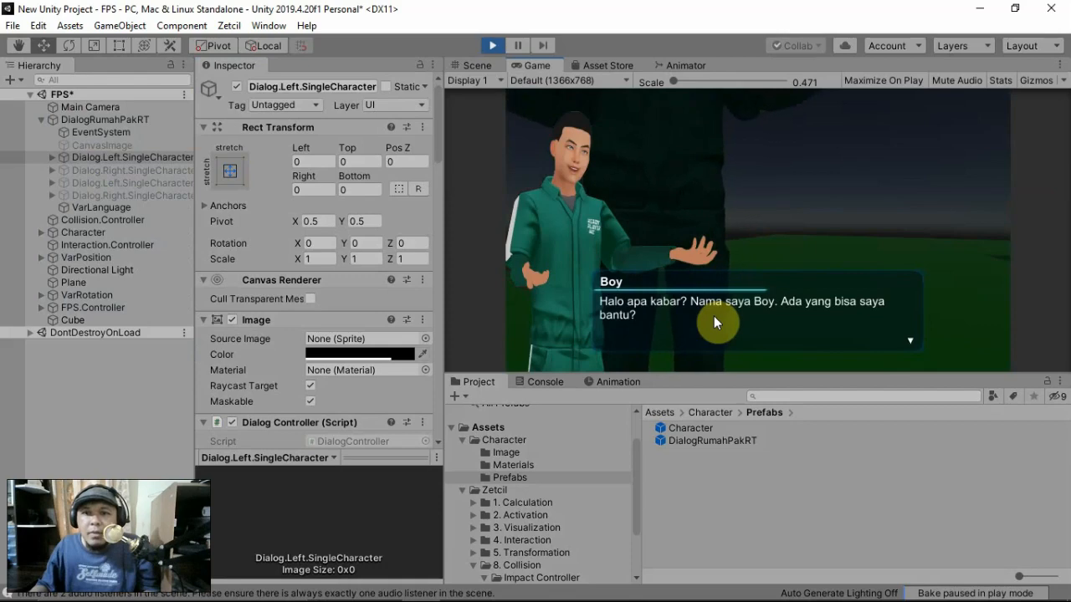
left_click(735, 317)
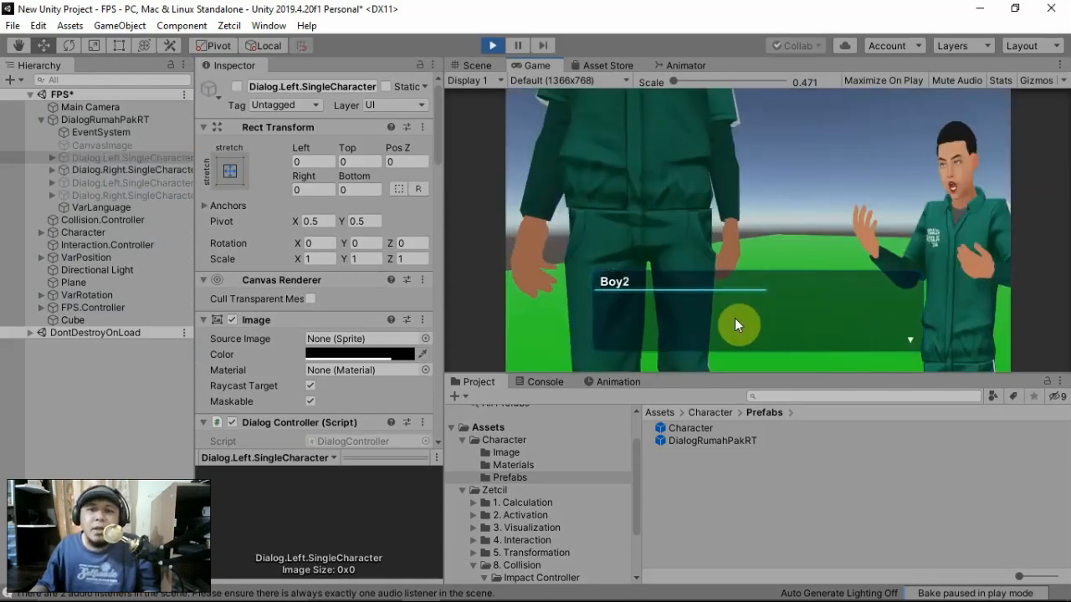
key("ctrl+p")
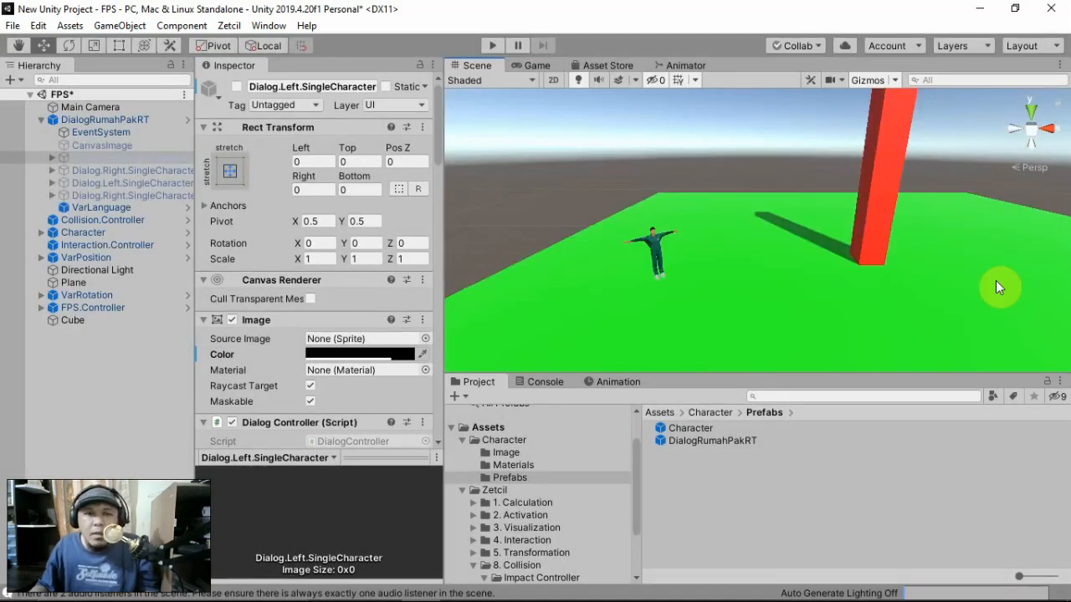